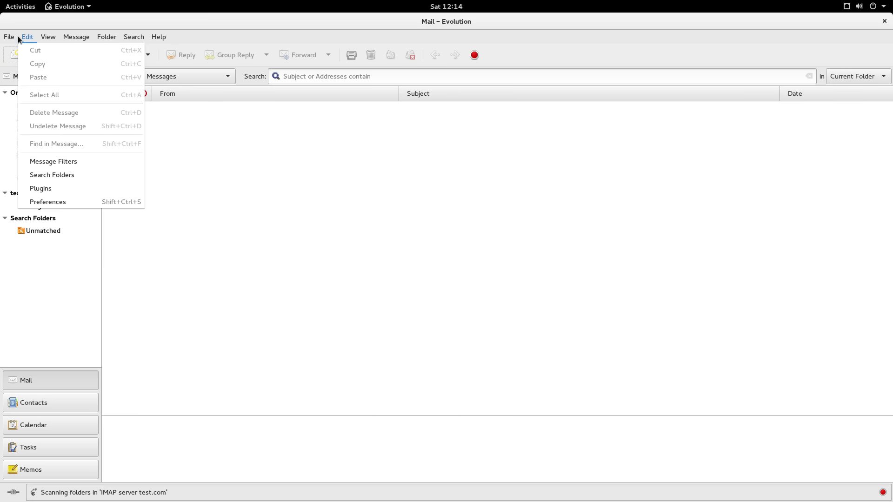
key("Escape")
left_click(4, 36)
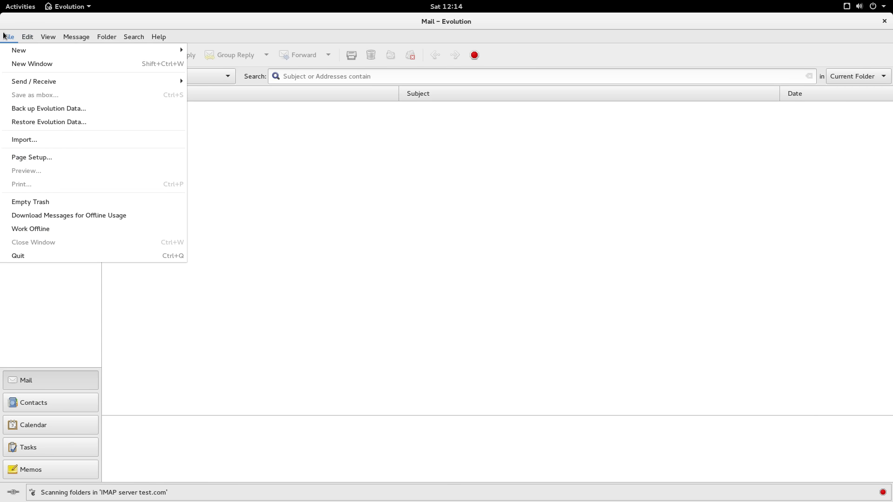
mouse_move(28, 37)
left_click(74, 200)
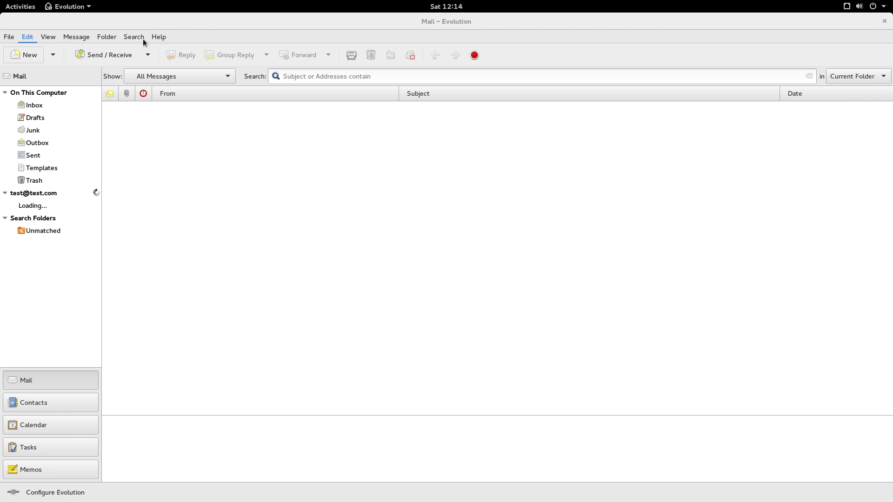
left_click(255, 173)
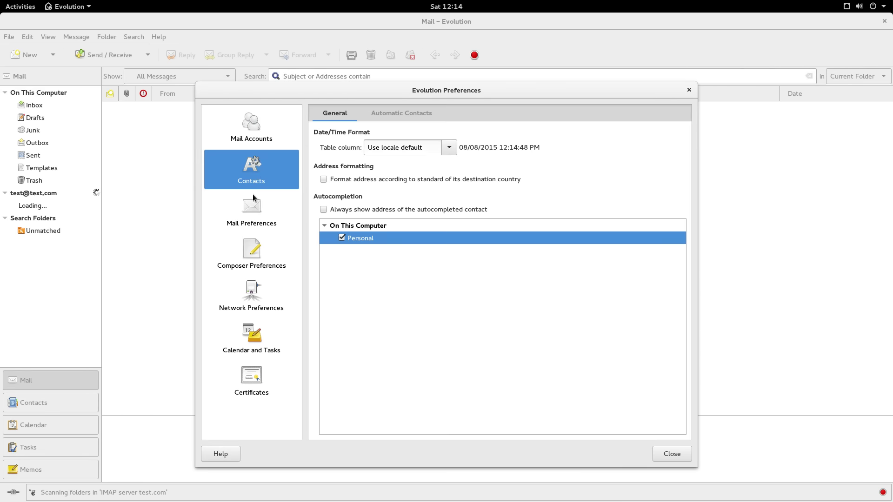
left_click(252, 220)
left_click(257, 251)
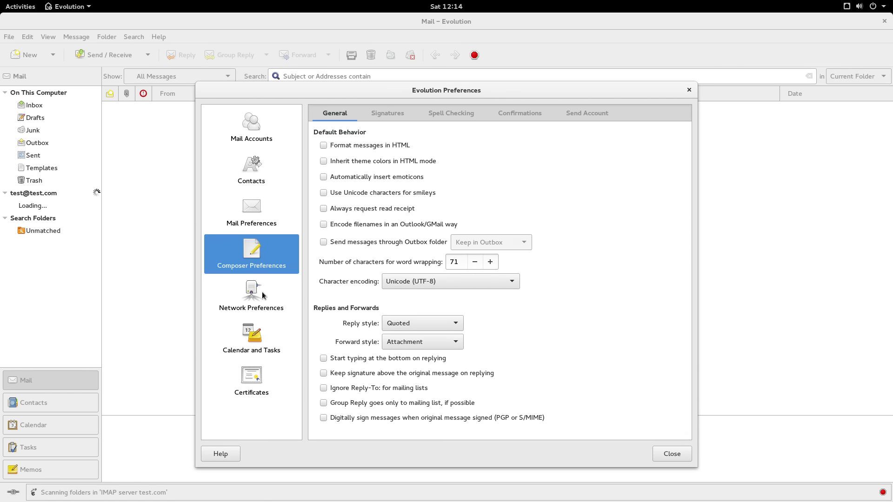
left_click(258, 298)
left_click(259, 330)
left_click(258, 388)
left_click(246, 132)
left_click(250, 170)
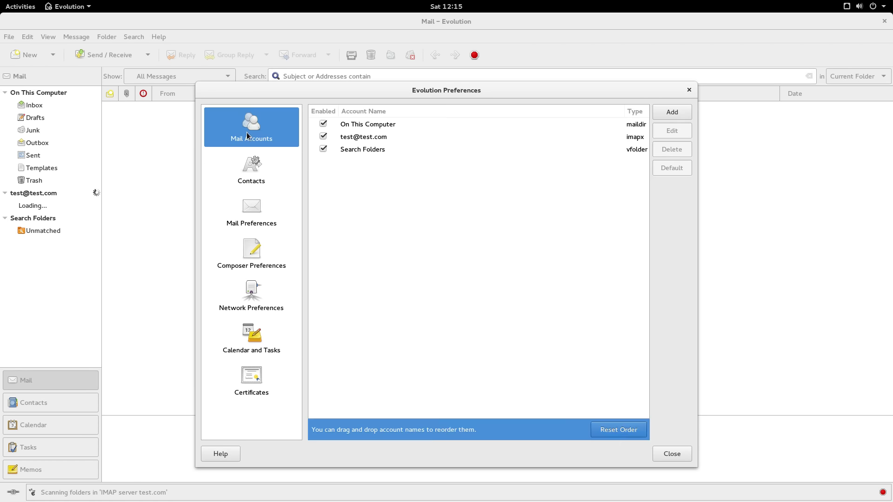
left_click(259, 212)
left_click(253, 254)
left_click(253, 298)
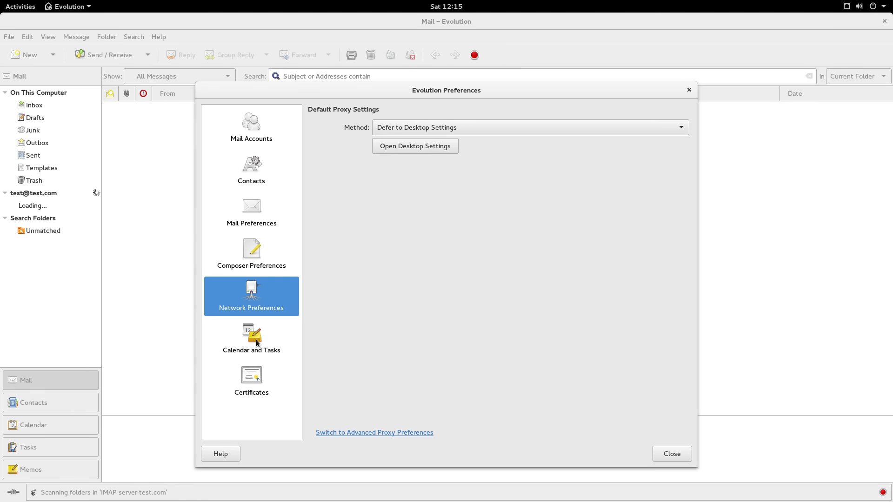
left_click(253, 356)
left_click(257, 384)
left_click(410, 114)
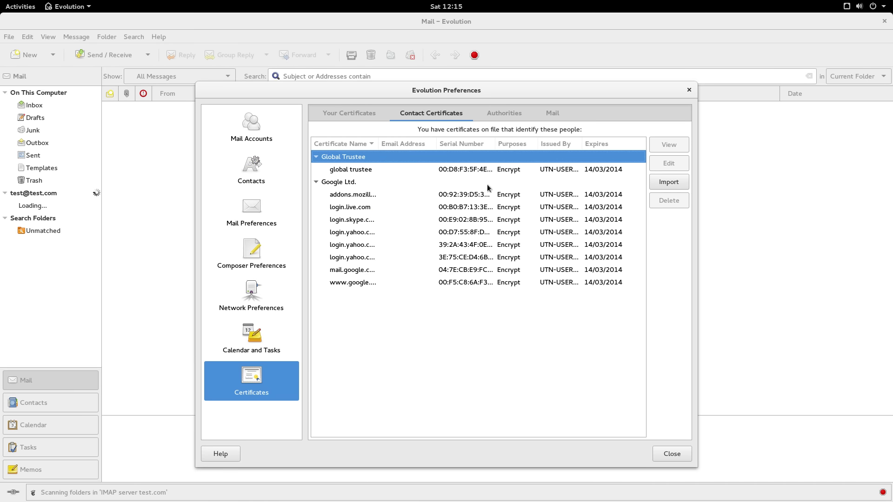
left_click_drag(495, 144, 517, 134)
left_click(505, 113)
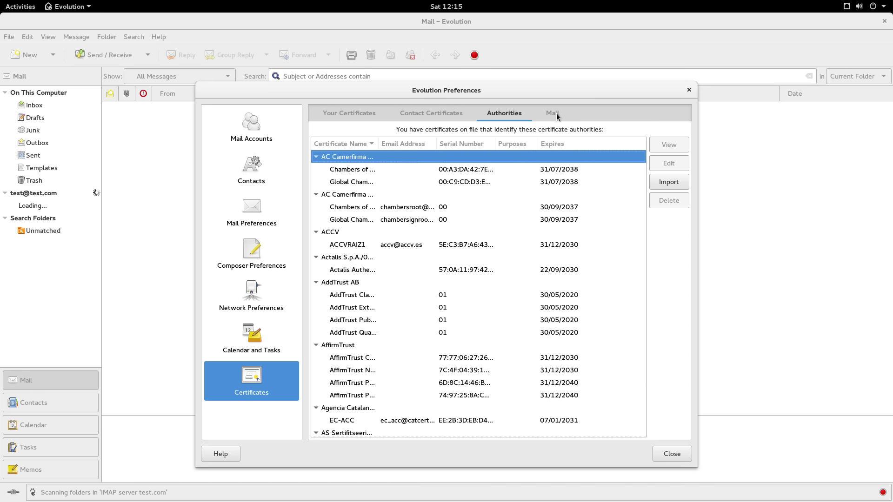
scroll(384, 217, "down", 4)
scroll(384, 214, "down", 8)
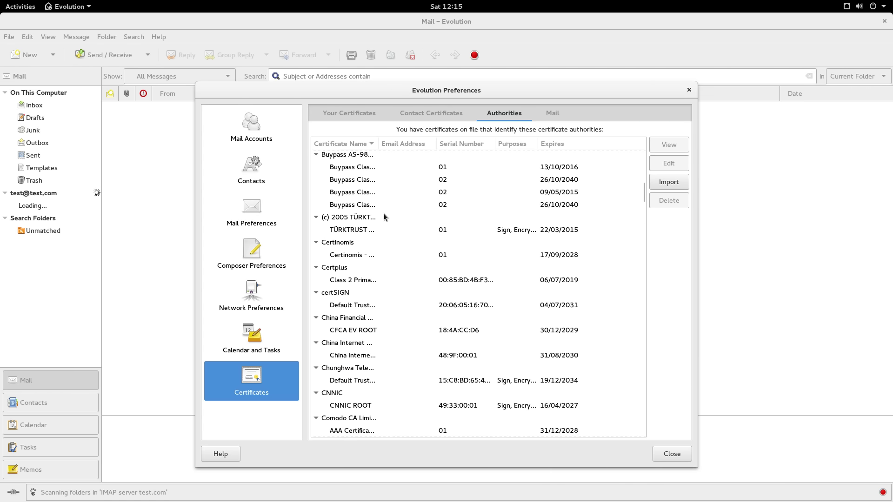
left_click(560, 113)
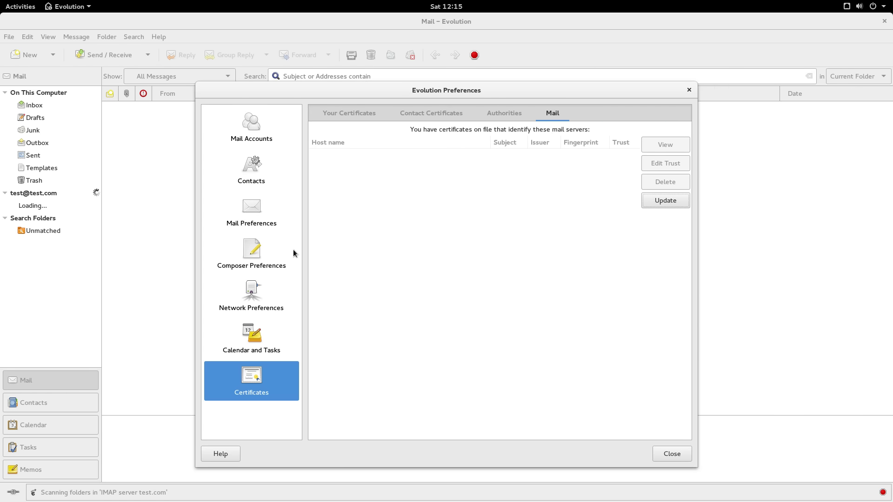
left_click(253, 177)
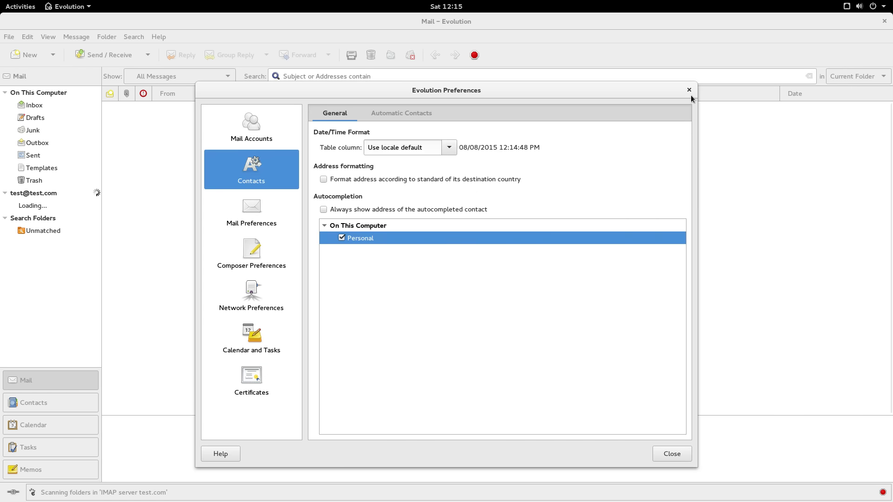
left_click(689, 89)
key("alt+Tab")
key("alt+Tab")
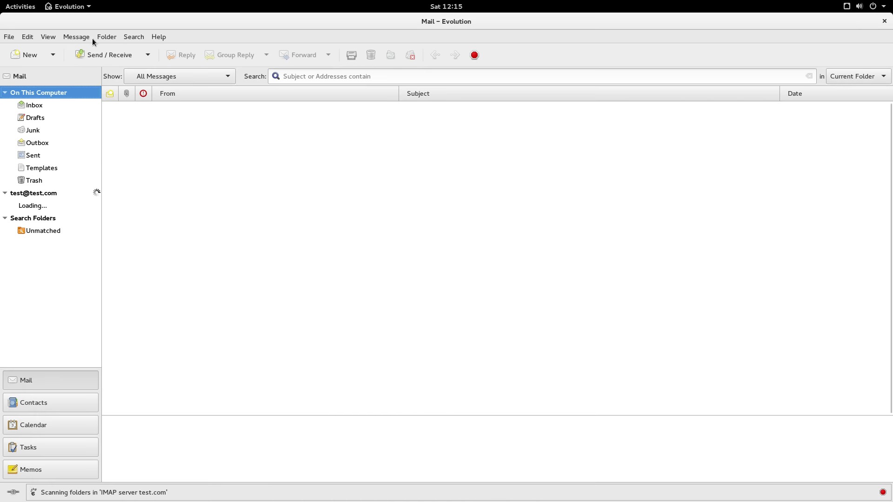
left_click(27, 38)
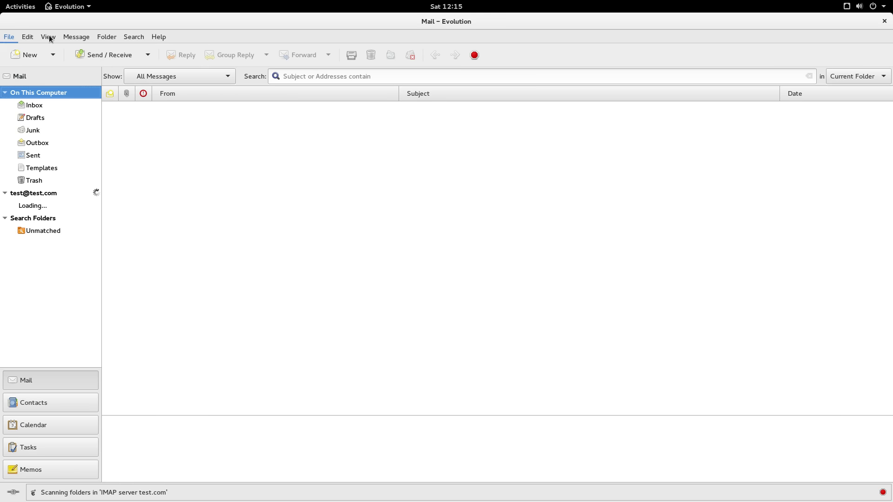
left_click(49, 36)
left_click(333, 186)
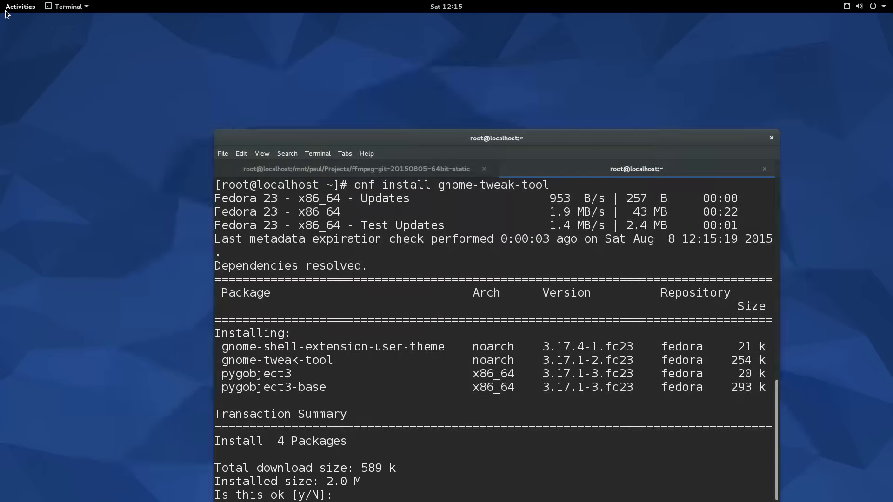
Launch Rhythmbox from the dash and answer y to confirm the gnome-tweak-tool installation in Terminal
left_click(6, 9)
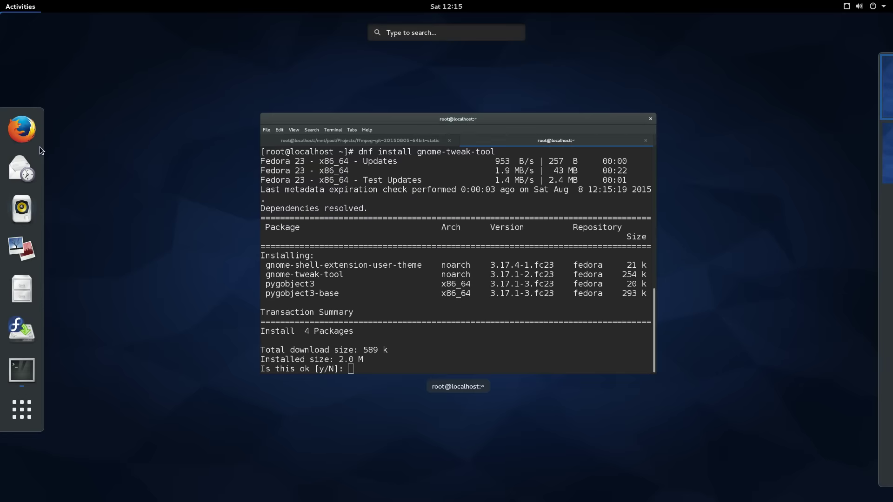
left_click(22, 207)
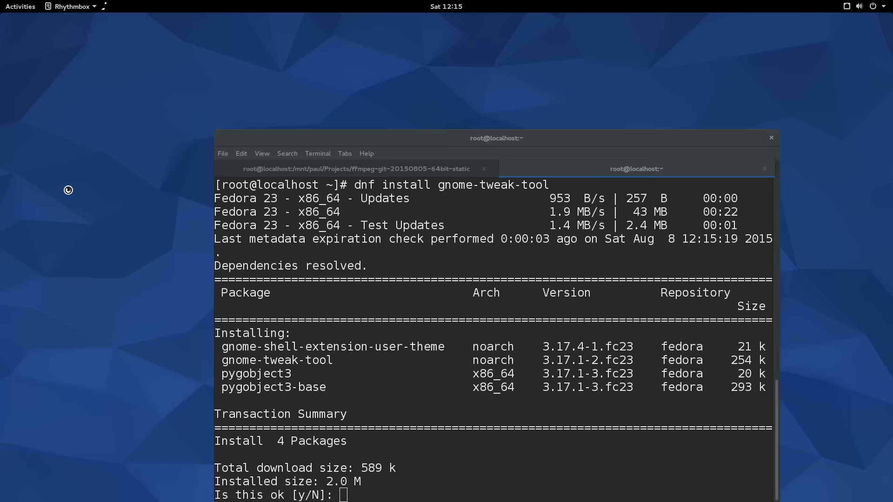
left_click(390, 366)
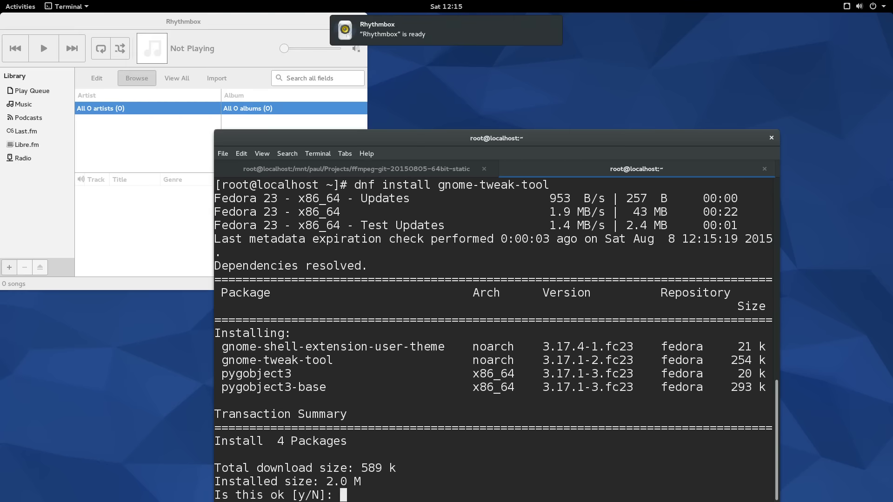
type("y")
key("Return")
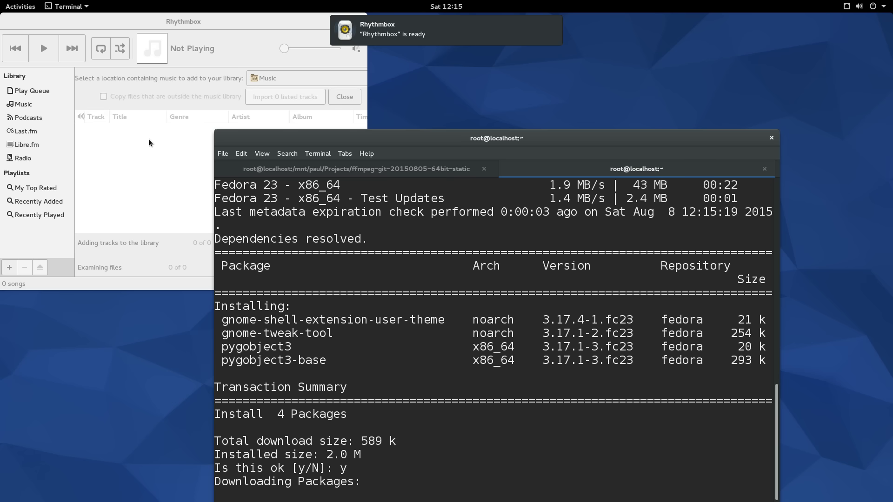
Maximize the Rhythmbox window and keep Music as the import location
left_click(146, 127)
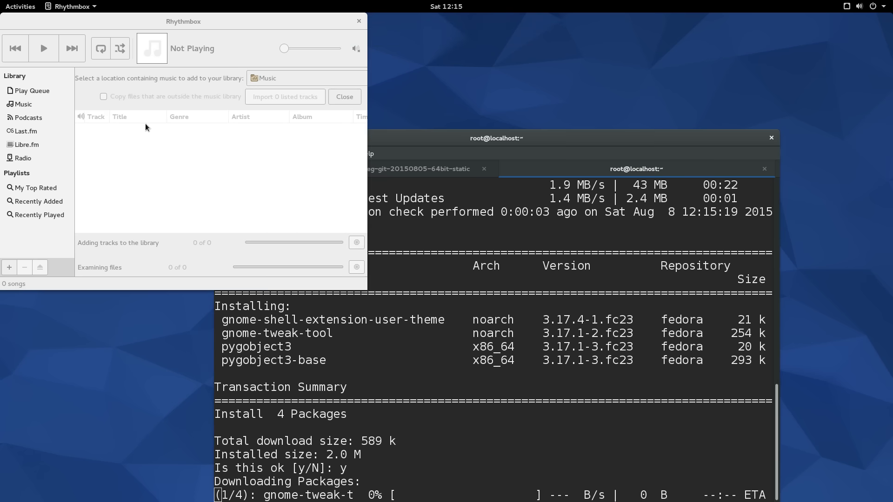
double_click(183, 21)
left_click(540, 83)
left_click(538, 83)
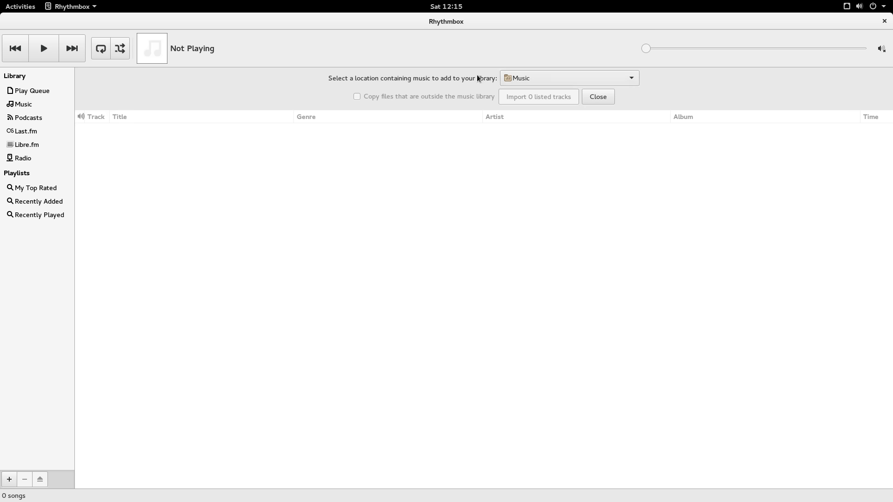
Choose Other... for the import location and browse to the filesystem root
left_click(532, 80)
left_click(532, 96)
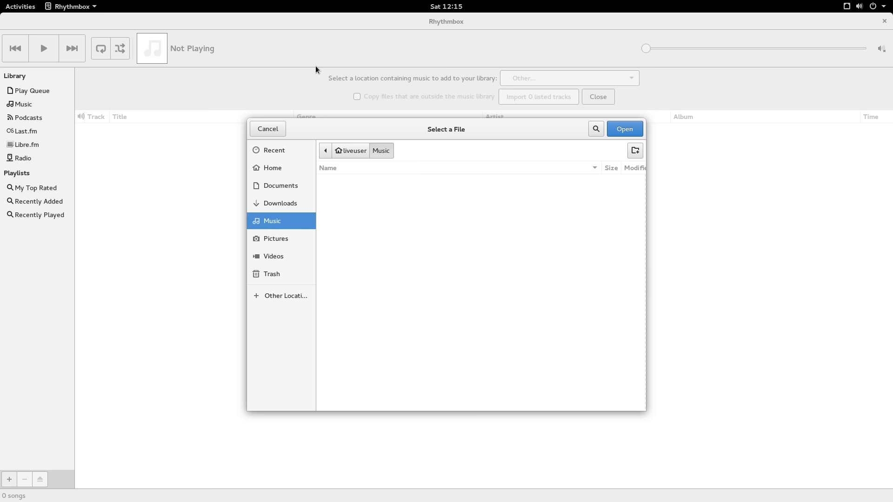
left_click(270, 298)
left_click(357, 173)
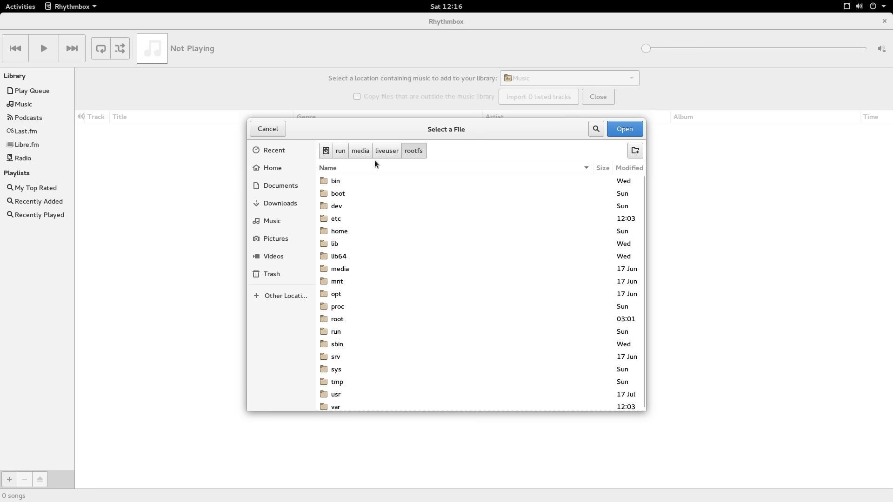
left_click(274, 166)
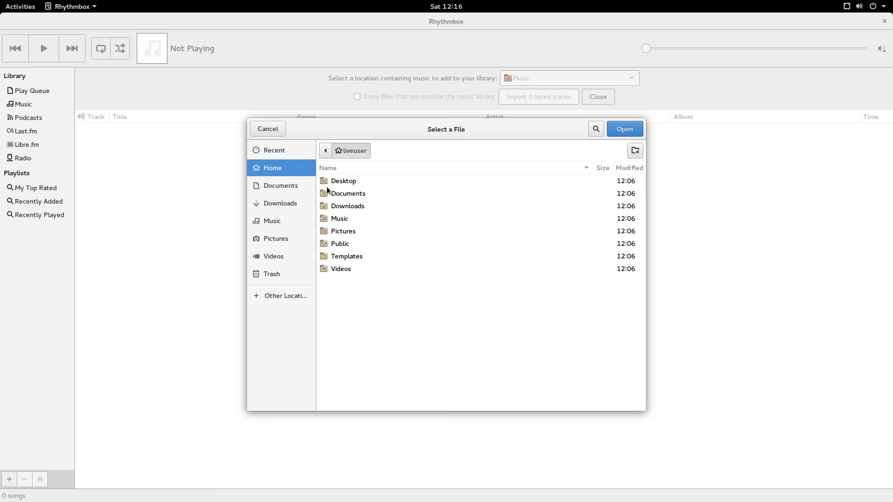
left_click(324, 154)
left_click(326, 154)
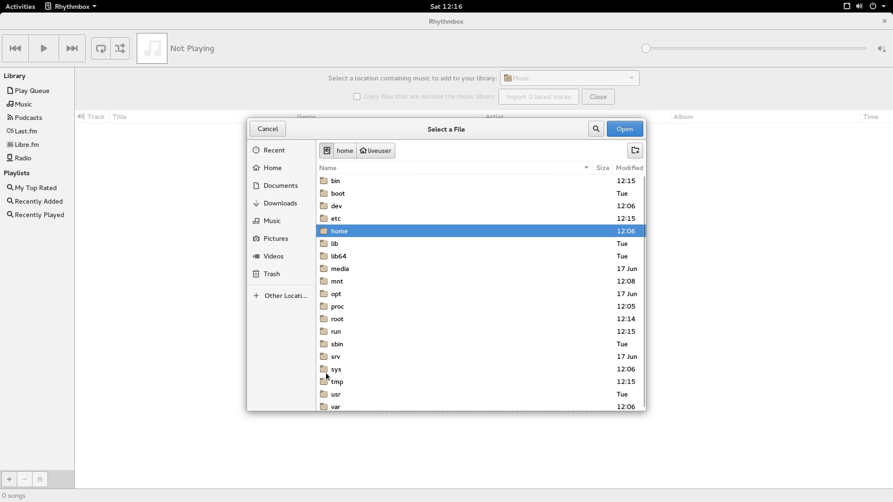
Go through mnt, the user's folder and Music, then pick the Scorpions - Return to Forever folder
scroll(337, 341, "down", 1)
double_click(336, 279)
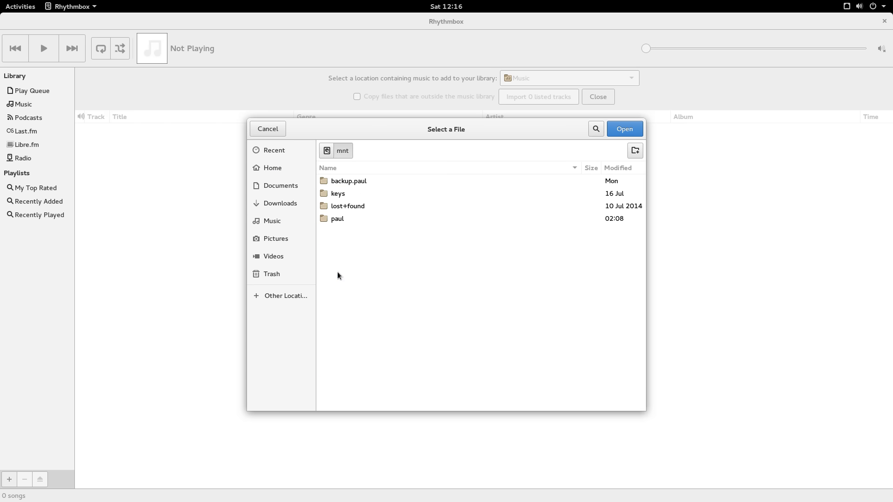
double_click(337, 219)
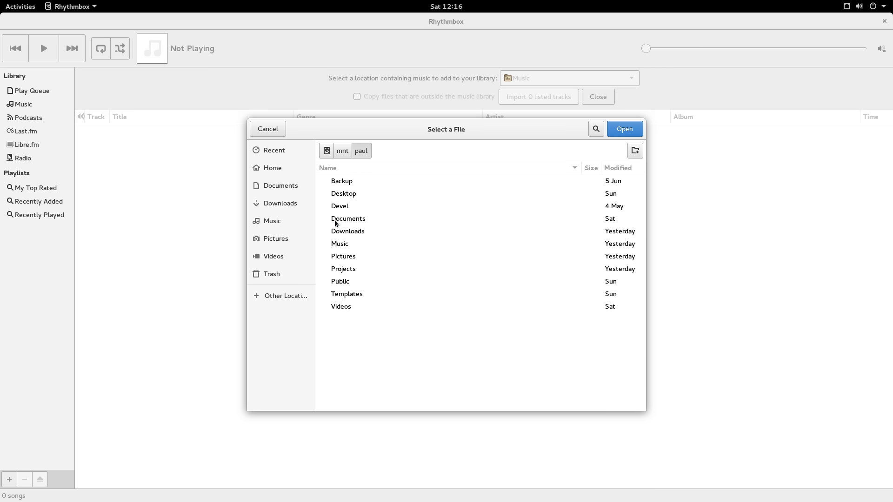
double_click(348, 243)
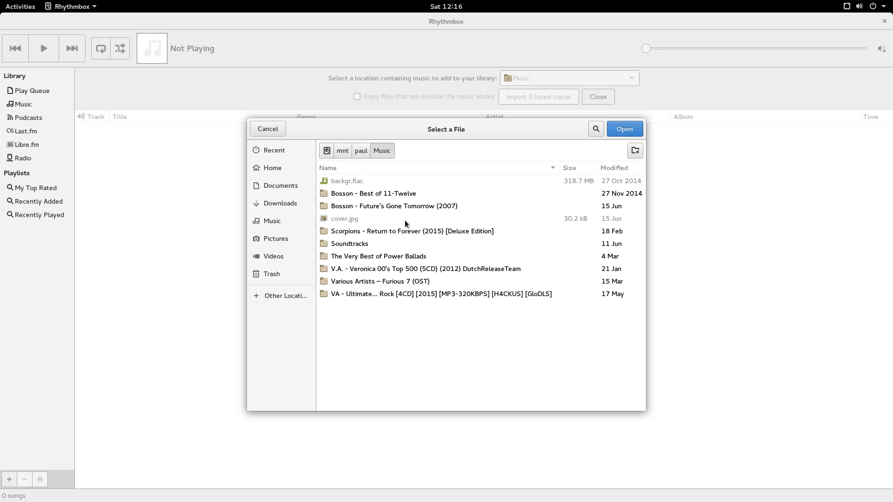
left_click(379, 232)
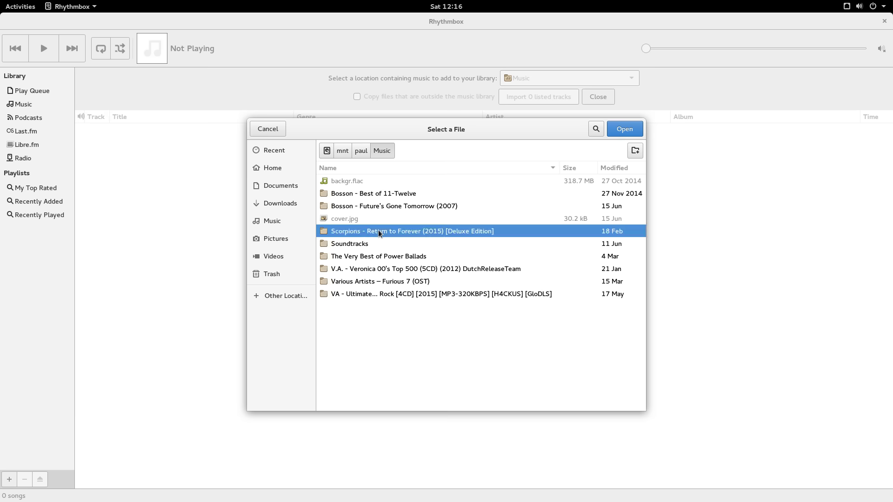
left_click(619, 130)
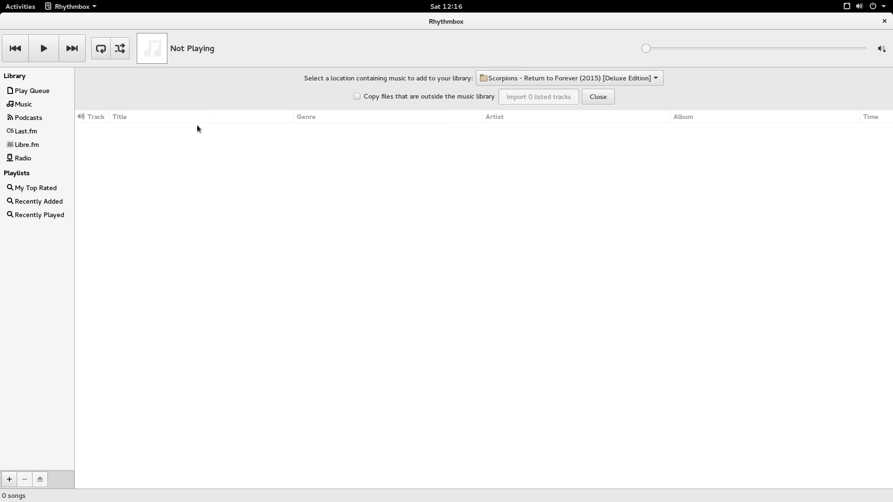
left_click(599, 76)
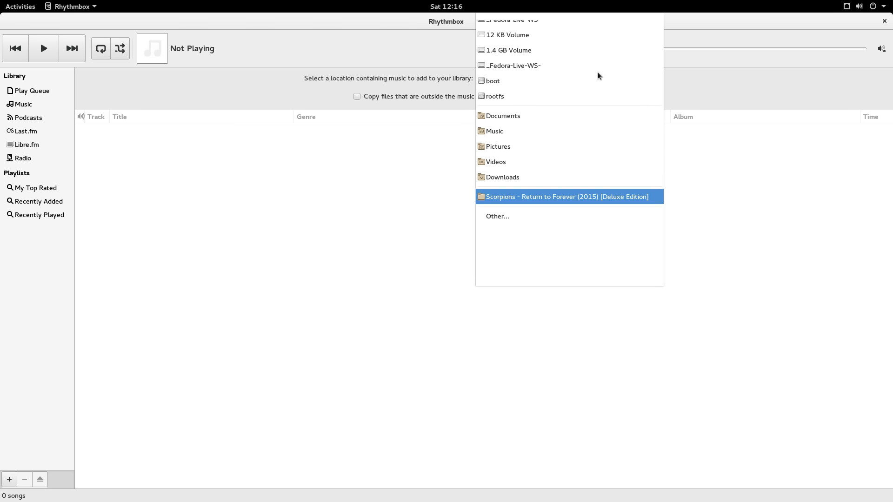
Browse the sidebar sources and start playing the HBR1.com - Tronic Lounge radio station
left_click(237, 241)
left_click(48, 91)
left_click(33, 106)
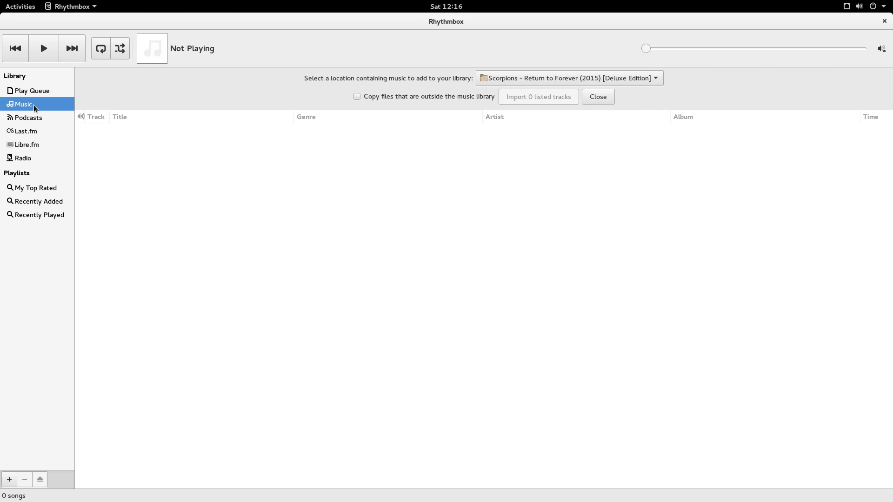
left_click(36, 120)
left_click(38, 133)
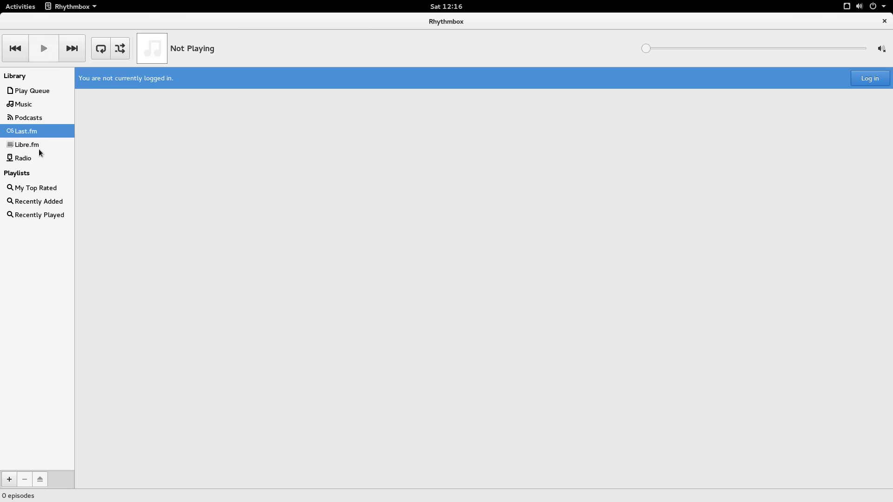
left_click(36, 149)
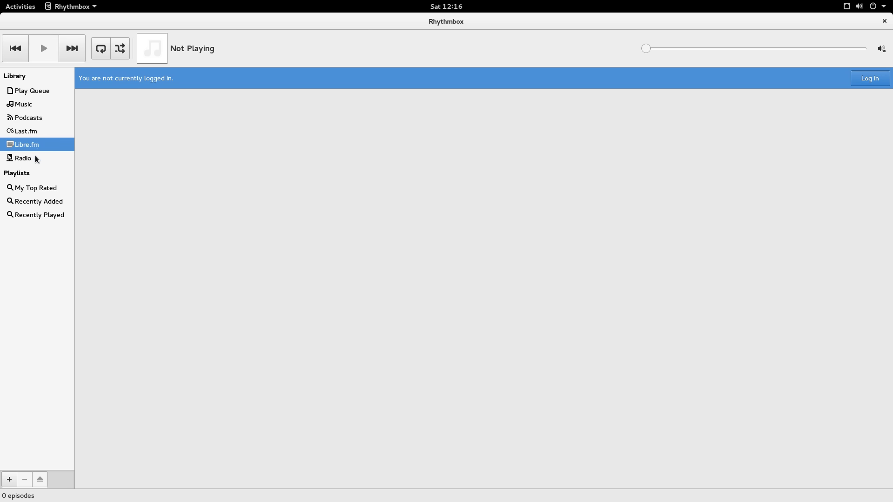
left_click(38, 160)
left_click(245, 135)
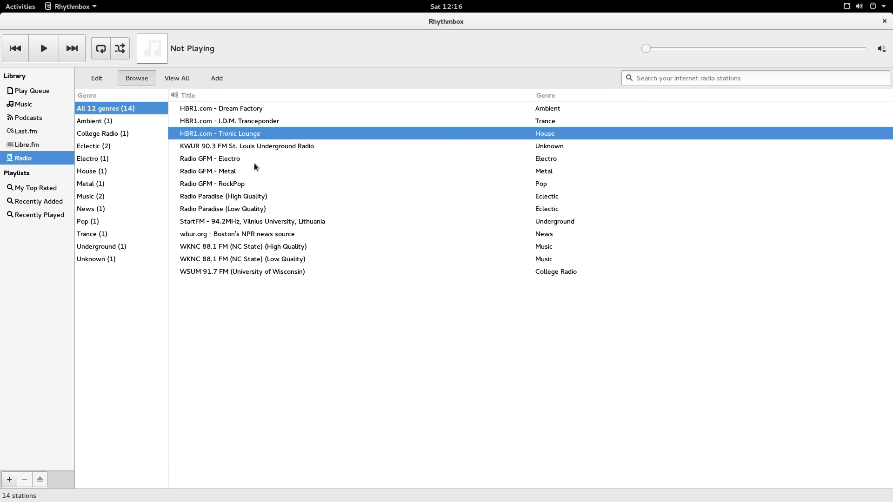
key("Return")
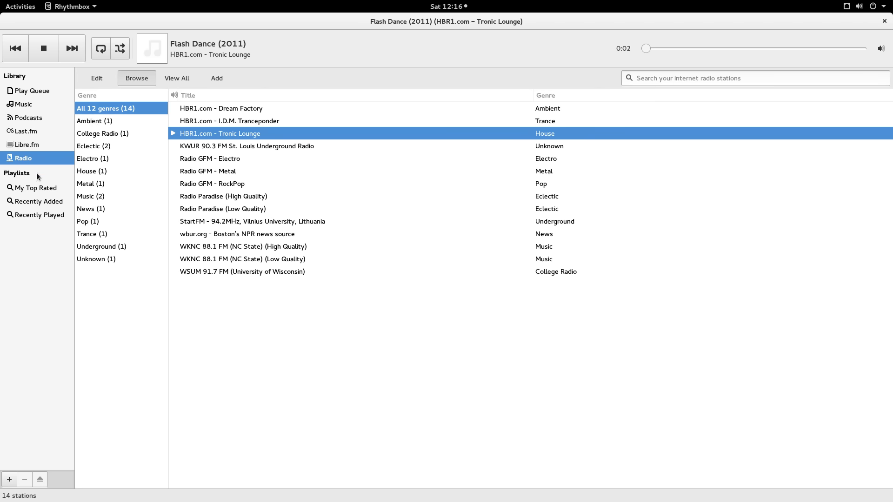
Browse the playlists, Last.fm, Libre.fm, Podcasts and Music, ending on the empty Play Queue
left_click(40, 191)
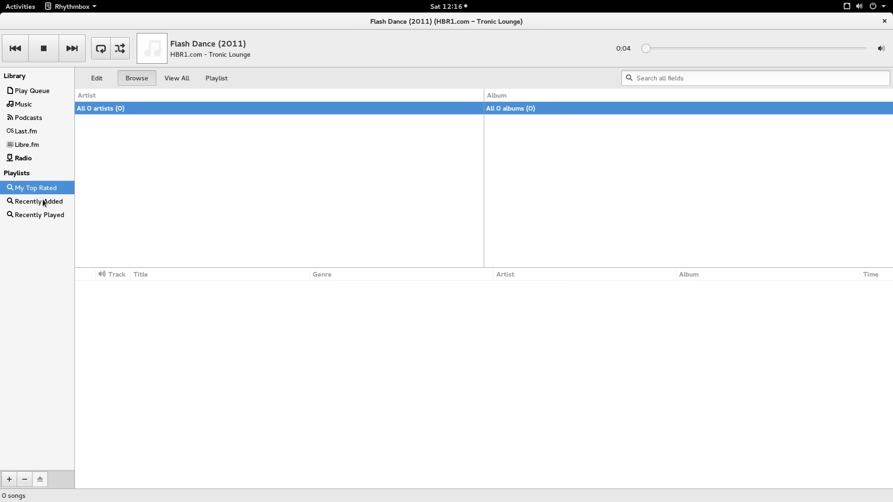
left_click(43, 200)
left_click(45, 209)
left_click(43, 202)
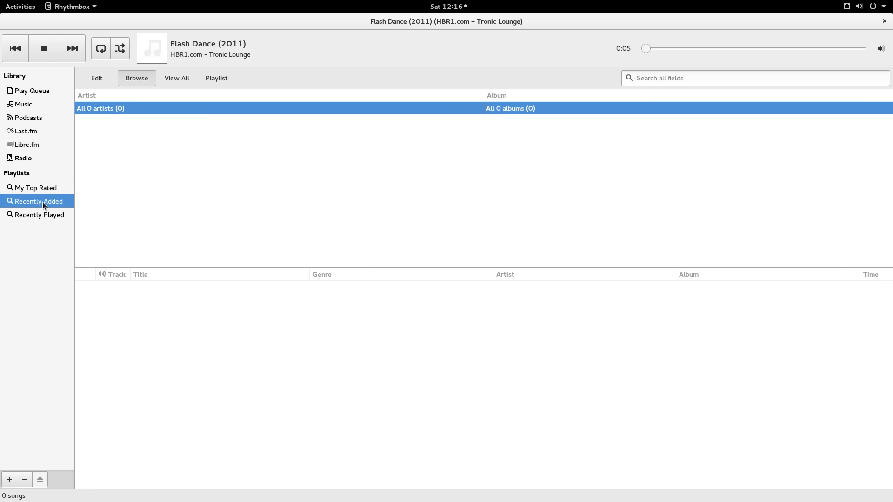
left_click(43, 188)
left_click(34, 158)
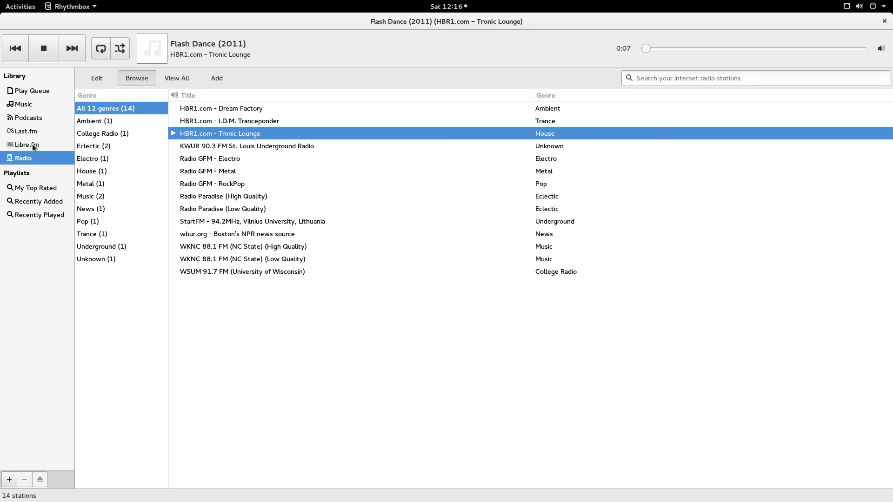
left_click(34, 137)
left_click(44, 142)
left_click(41, 131)
left_click(38, 119)
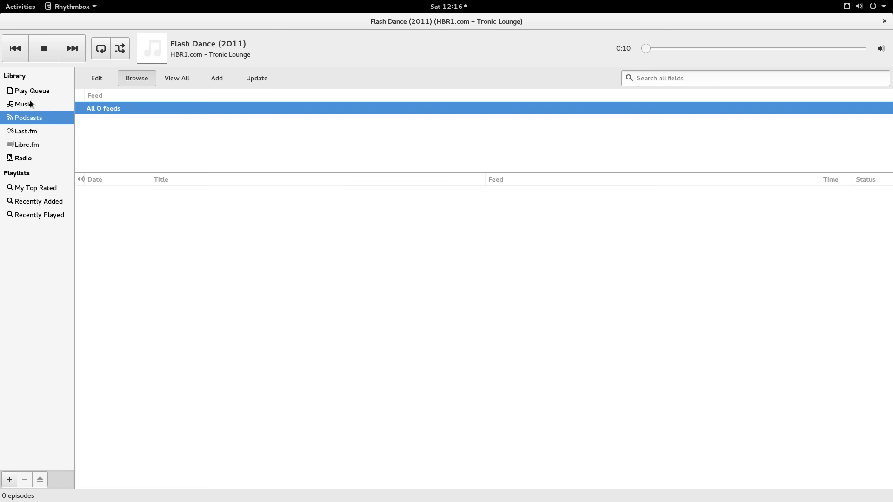
left_click(30, 100)
left_click(40, 95)
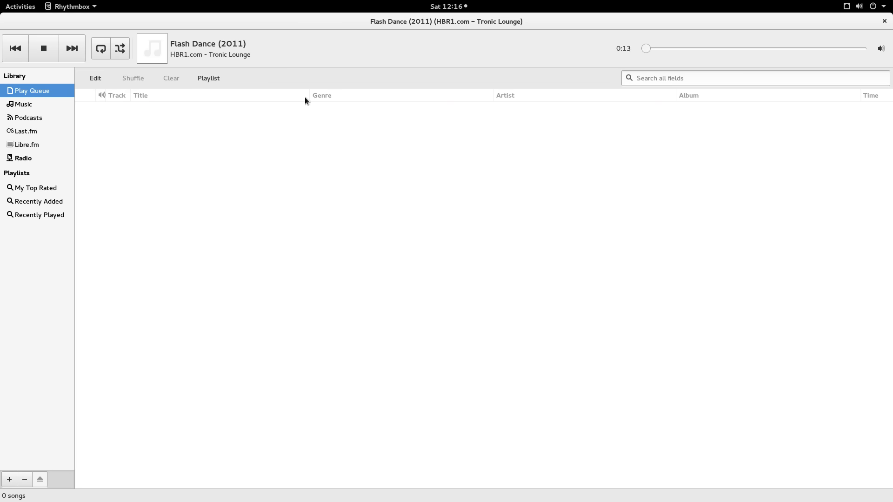
Check the calendar panel, then cycle through Music, Podcasts, Last.fm, Libre.fm, Radio and Play Queue
left_click(456, 8)
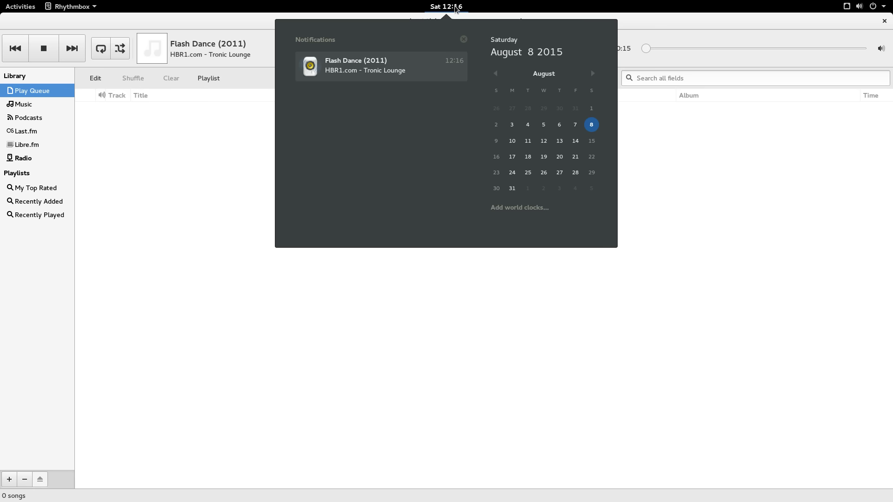
left_click(456, 8)
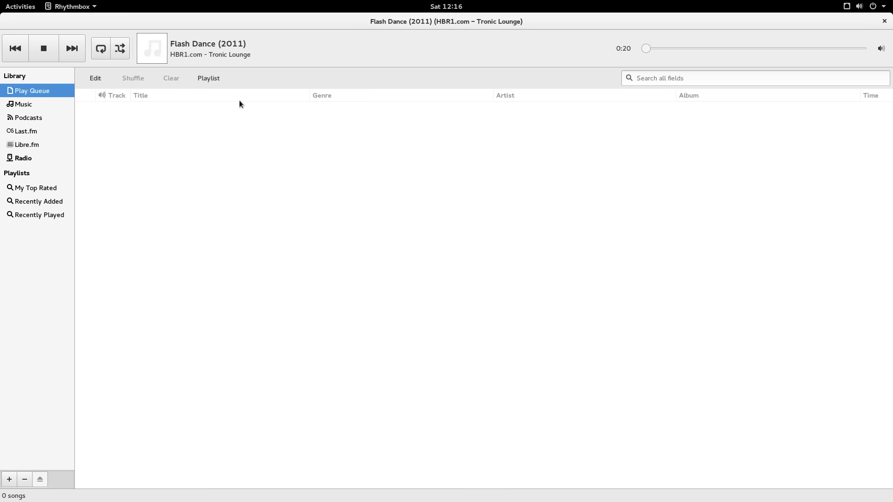
left_click(40, 104)
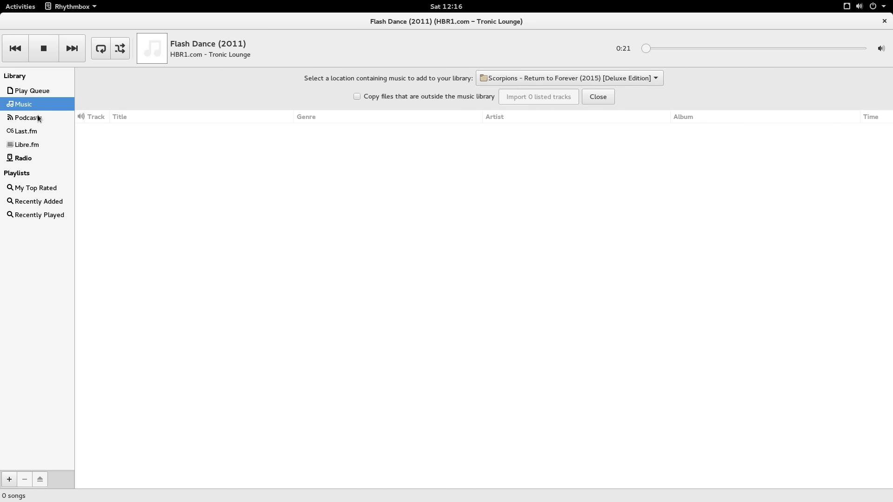
left_click(37, 117)
left_click(45, 130)
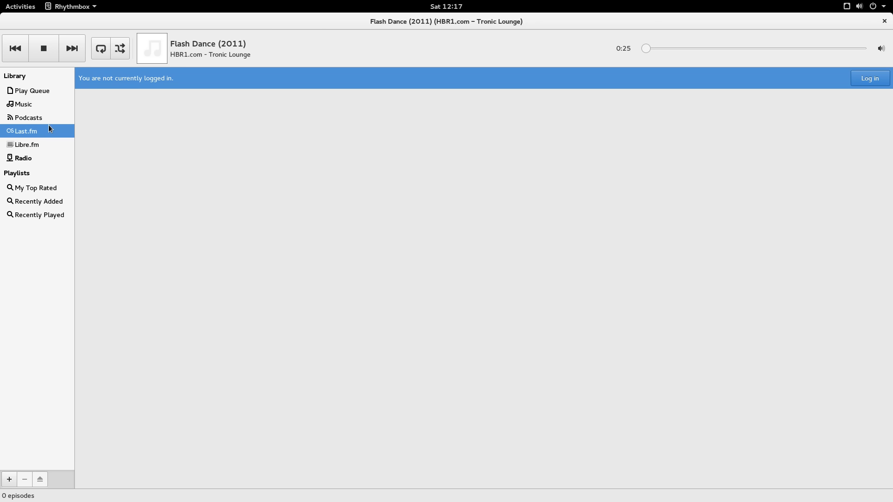
left_click(42, 141)
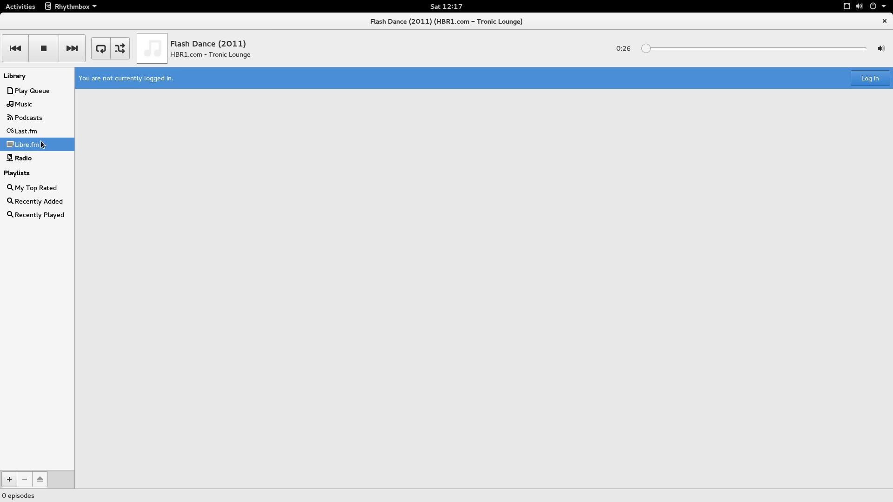
left_click(32, 160)
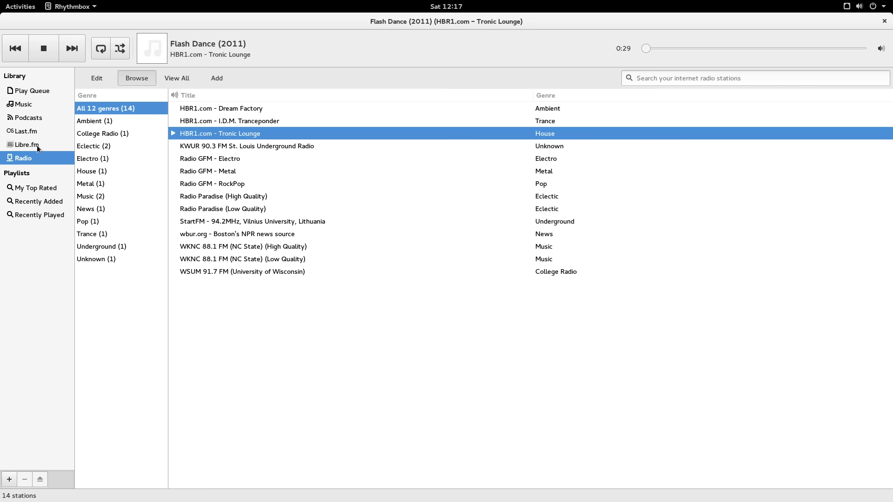
left_click(33, 148)
left_click(29, 131)
left_click(29, 119)
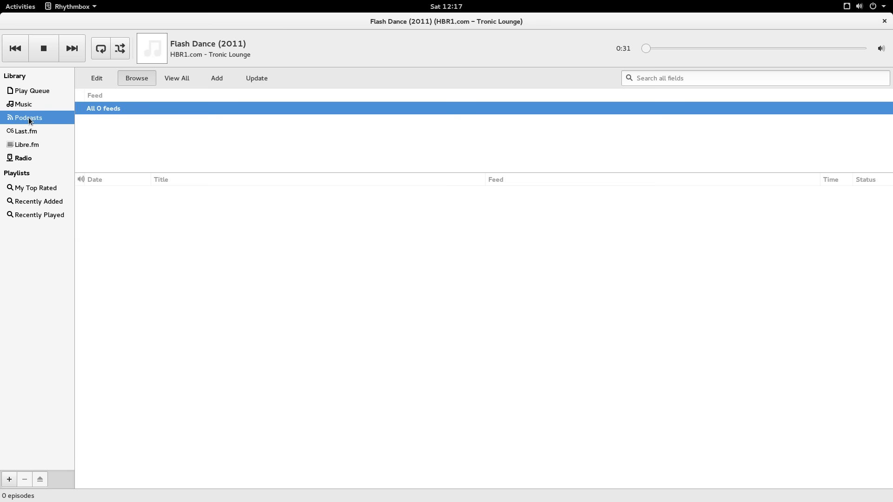
left_click(31, 104)
left_click(34, 92)
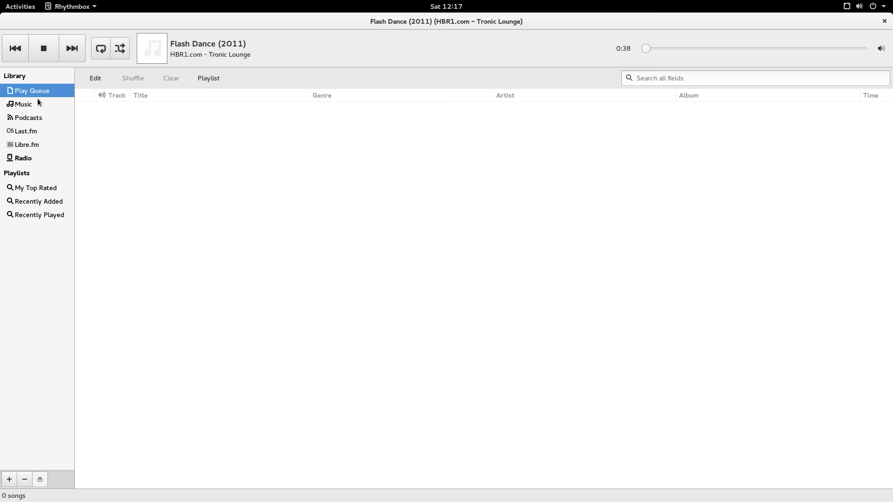
Browse the sidebar sources and the My Top Rated, Recently Added and Recently Played playlists
left_click(34, 105)
left_click(28, 122)
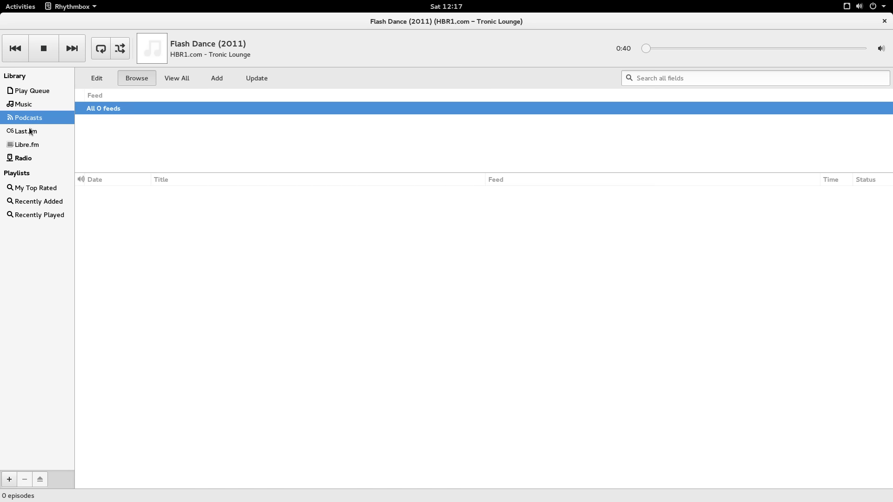
left_click(29, 144)
left_click(29, 134)
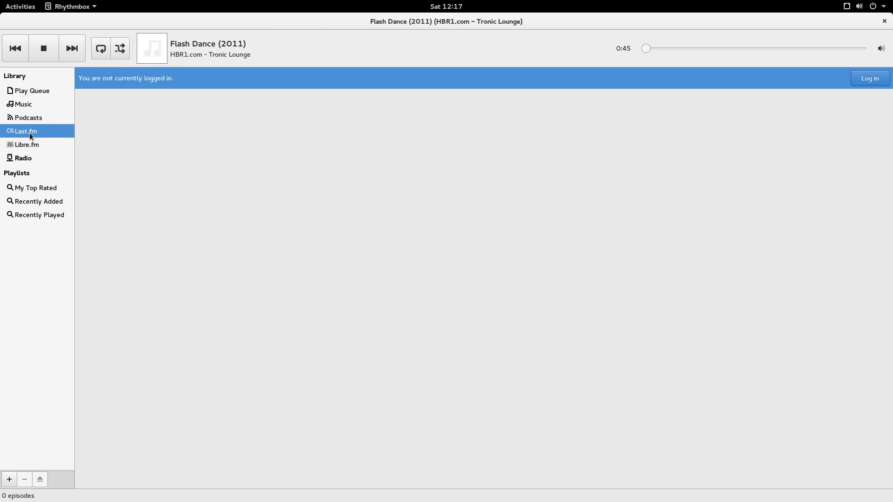
left_click(19, 148)
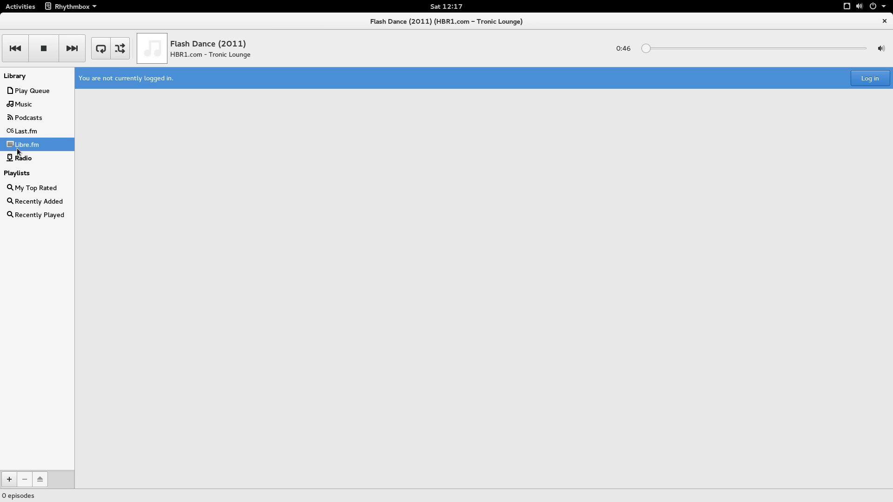
left_click(22, 158)
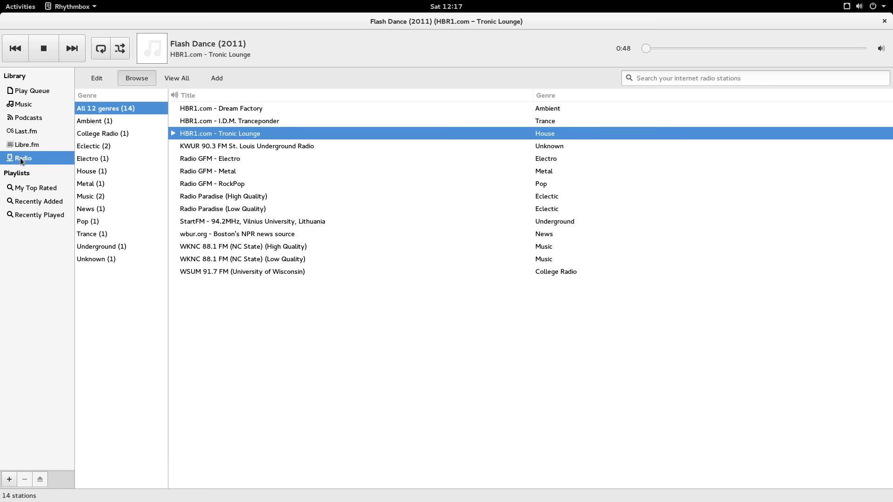
left_click(42, 189)
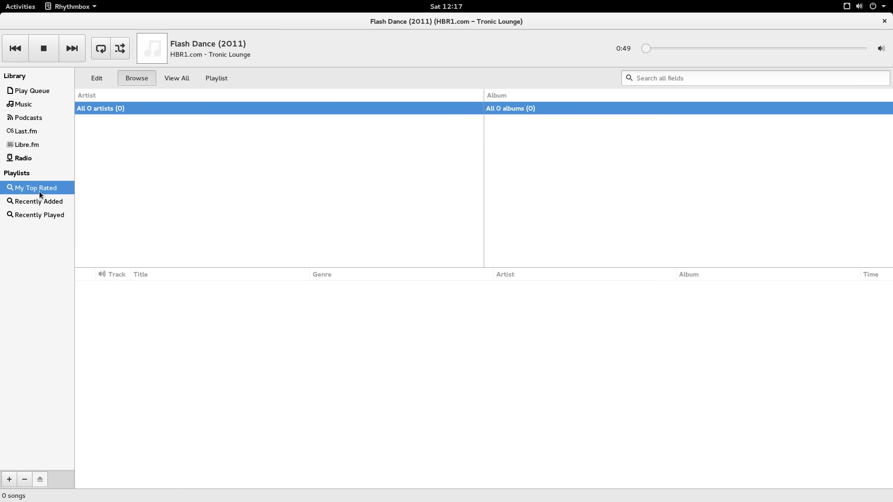
left_click(40, 202)
left_click(41, 216)
left_click(38, 201)
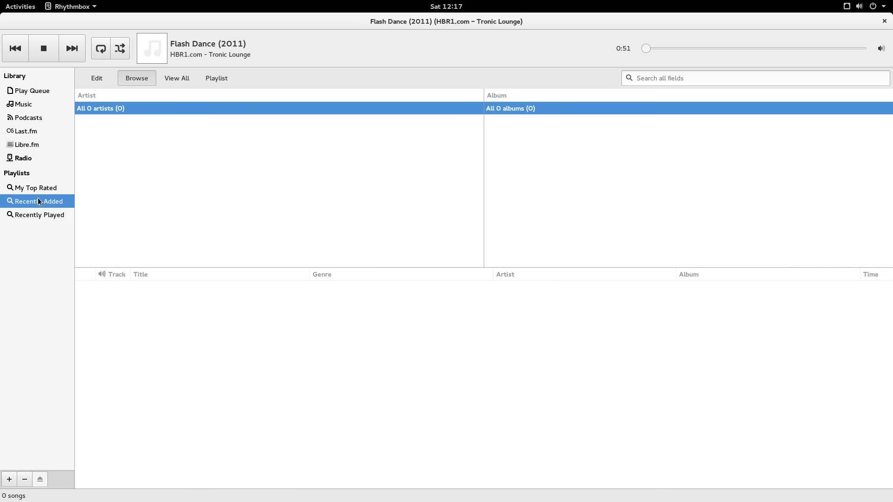
left_click(37, 188)
left_click(25, 158)
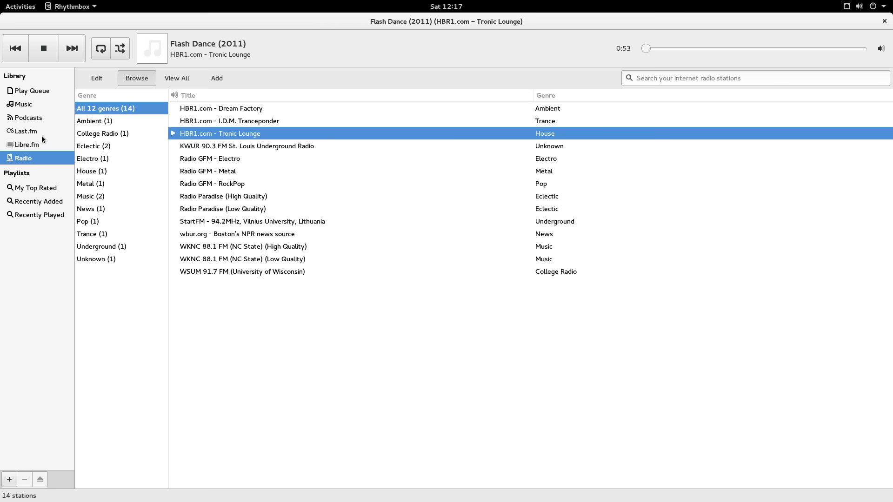
left_click(42, 135)
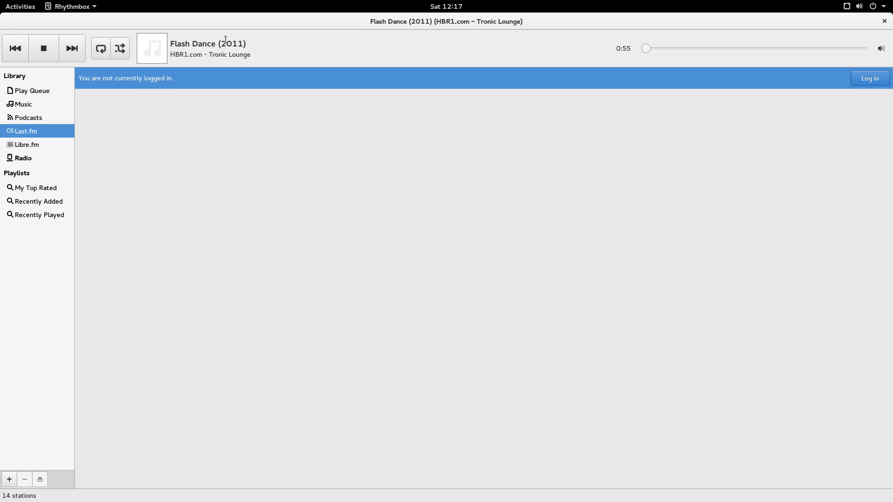
View the credits and license in Rhythmbox's About dialog, then close it and quit Rhythmbox
left_click(71, 6)
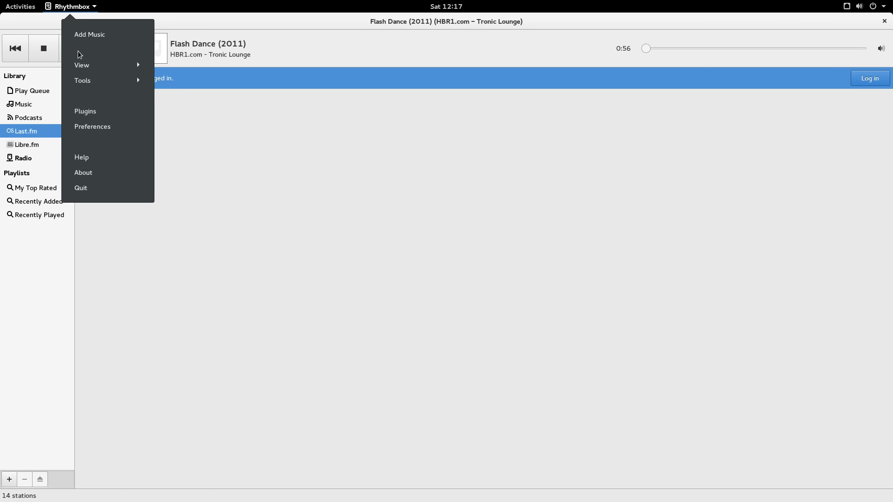
left_click(103, 173)
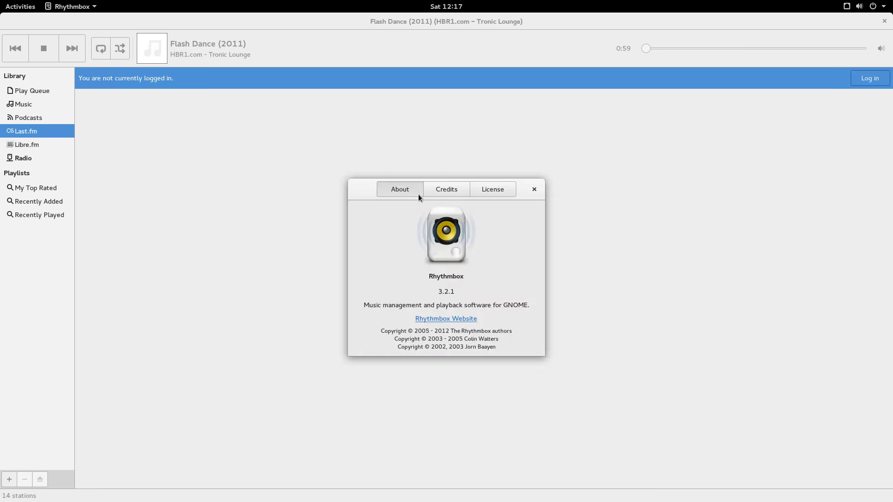
left_click(437, 191)
left_click(490, 190)
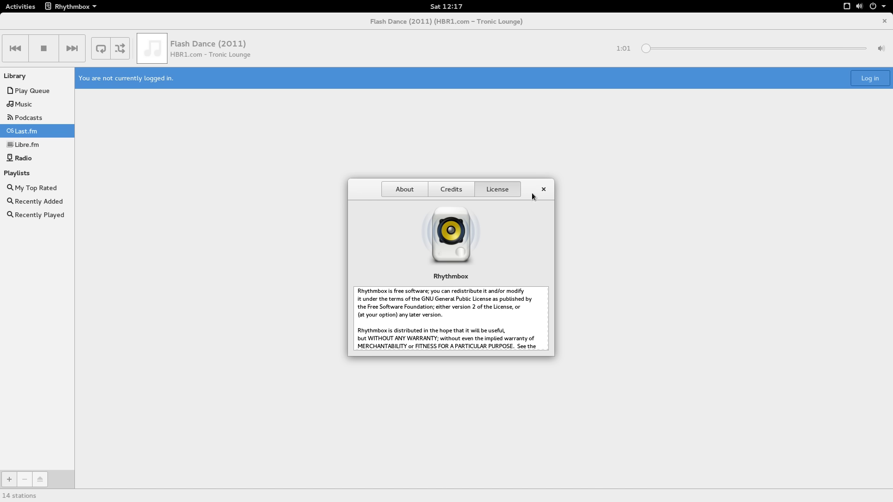
left_click(547, 187)
left_click(885, 21)
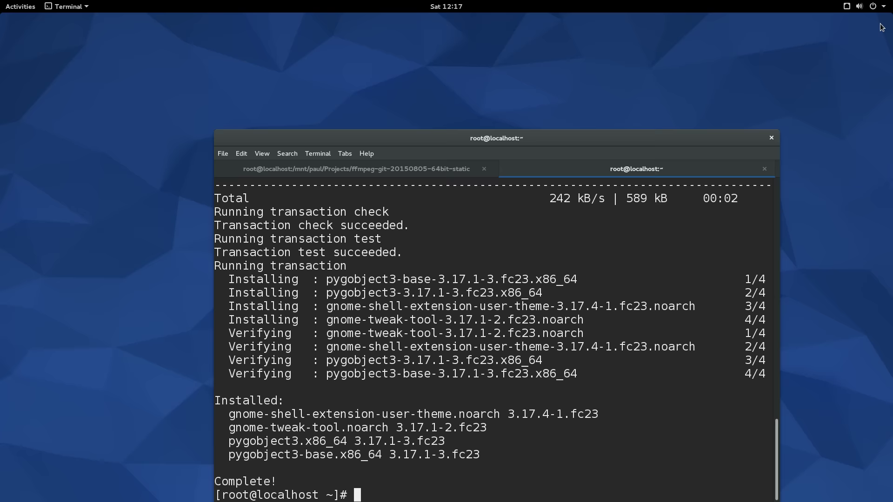
Run gnome-tweak-tool from a new terminal tab, completing 'gnome-twe' with Tab
mouse_move(2, 4)
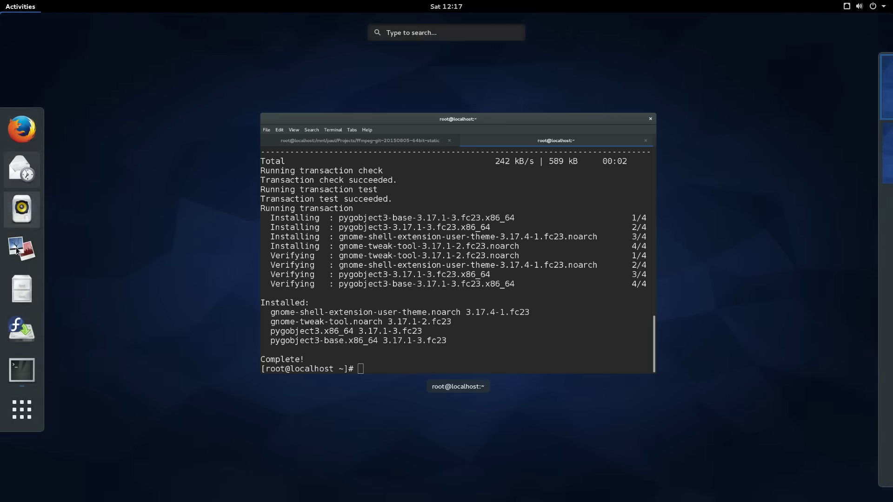
left_click(381, 321)
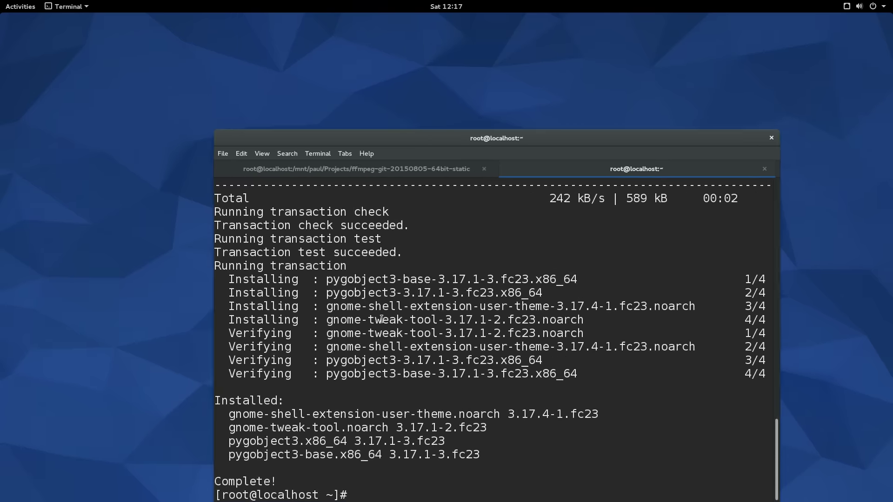
key("ctrl+shift+t")
type("gnome-twe")
key("Tab")
key("Return")
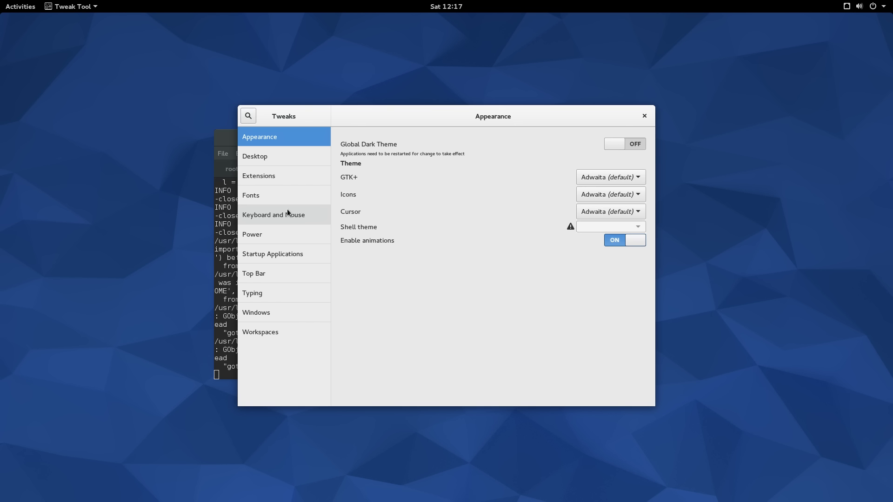
Switch the GTK+ theme to HighContrast and turn off the global dark theme
left_click(635, 181)
left_click(620, 180)
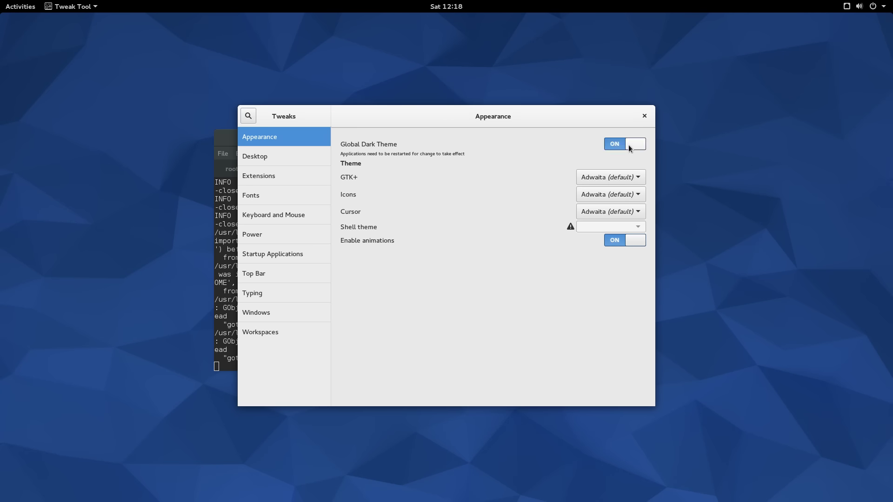
left_click(611, 150)
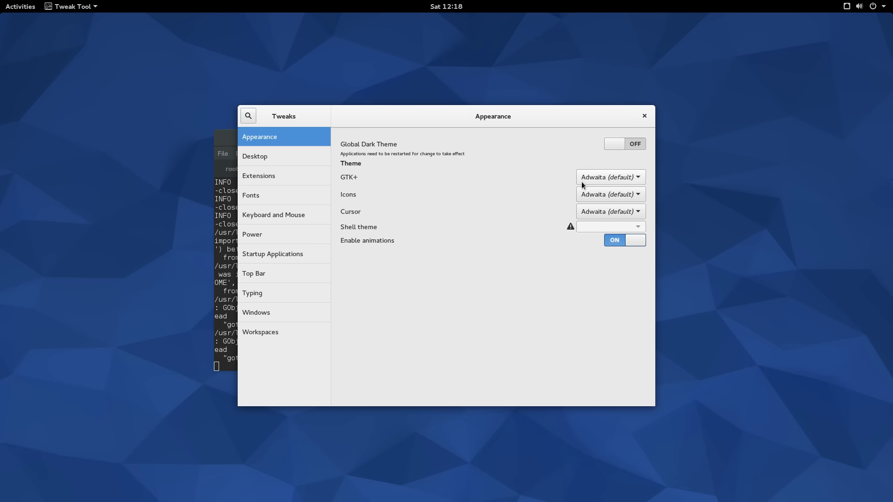
Set the icon theme to Oxygen and bring up the Activities overview
left_click(633, 195)
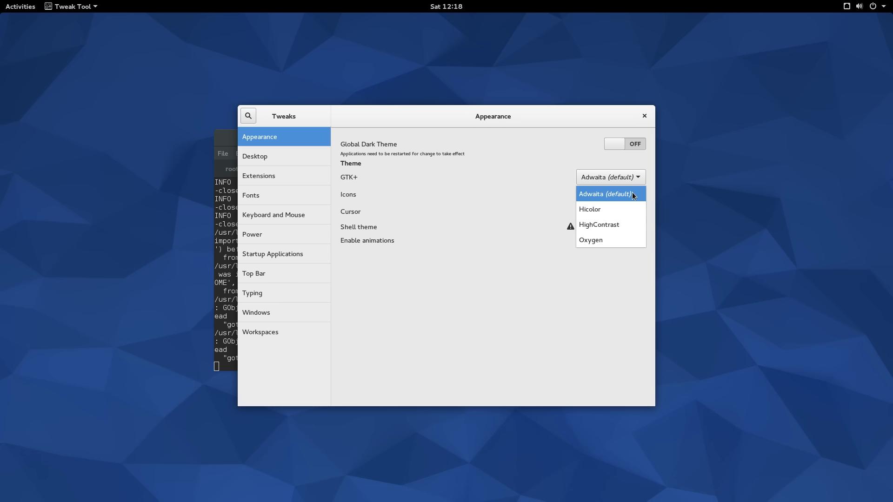
left_click(633, 196)
left_click(622, 195)
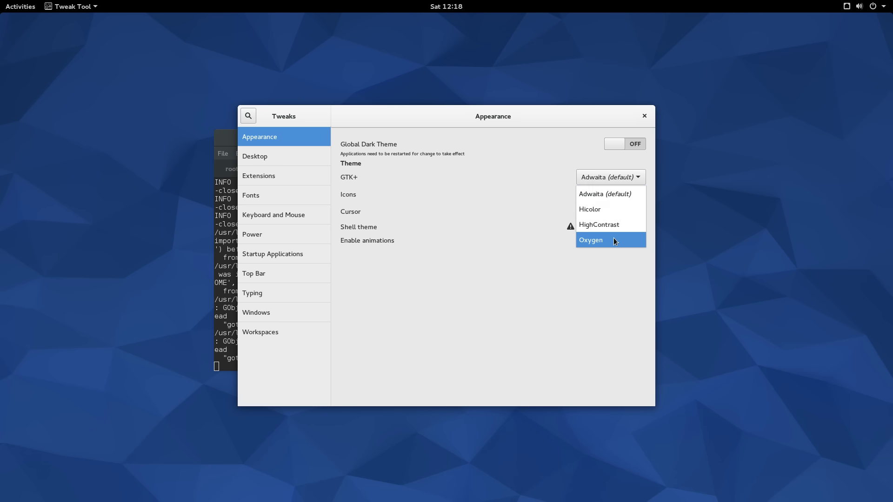
left_click(613, 239)
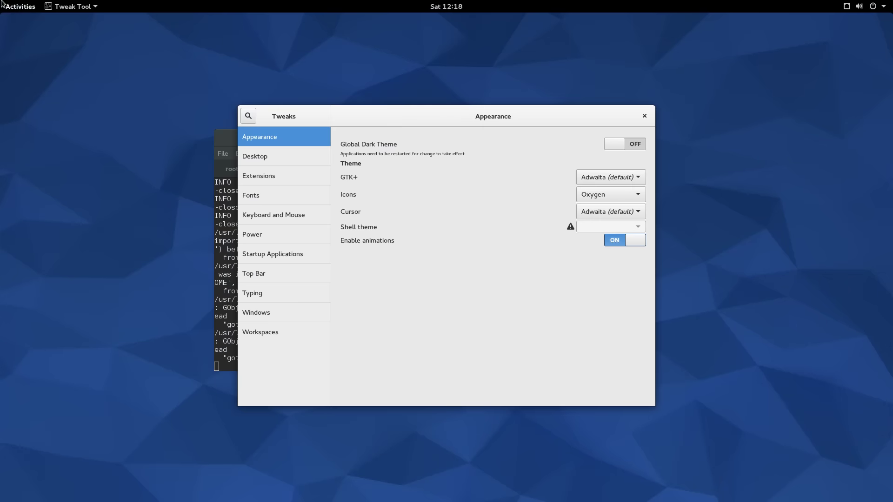
left_click(2, 5)
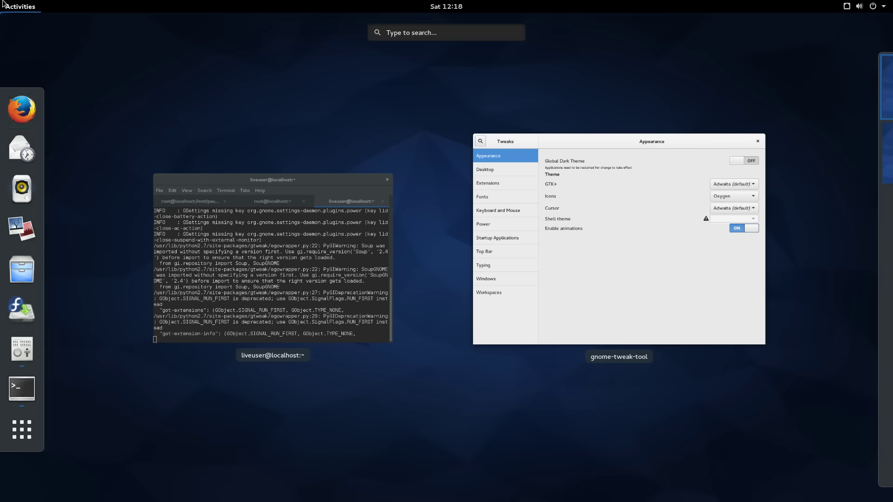
Launch Files maximized and browse the Documents, Music, Videos and Documents folders
left_click(23, 269)
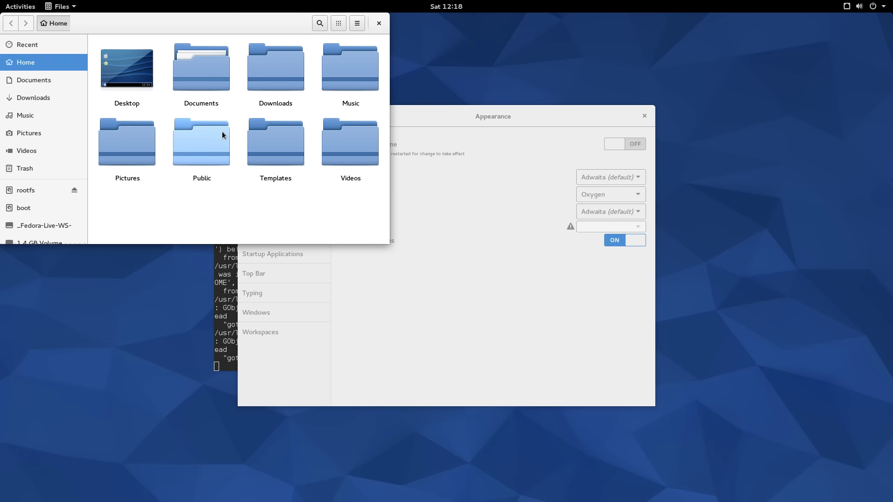
double_click(140, 21)
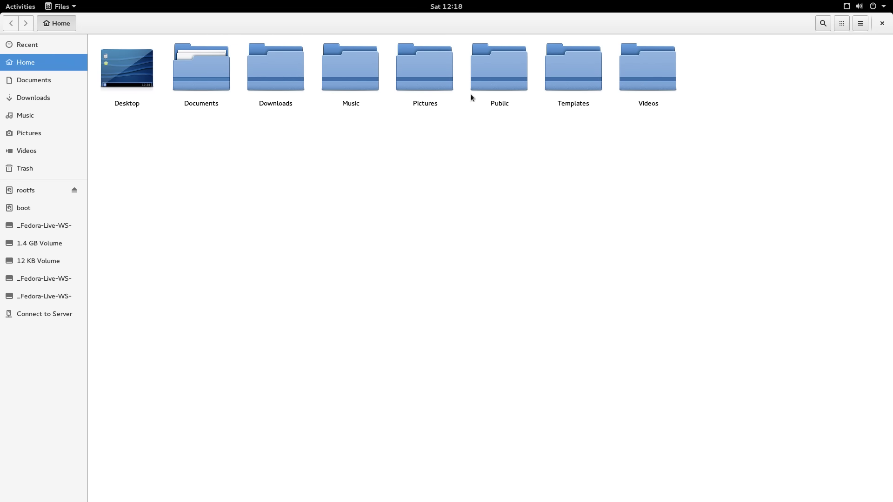
left_click(45, 79)
left_click(35, 113)
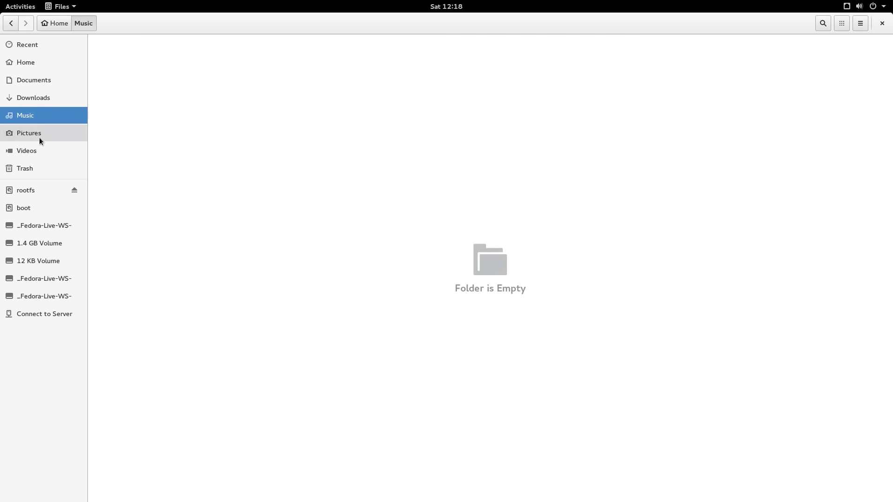
left_click(38, 148)
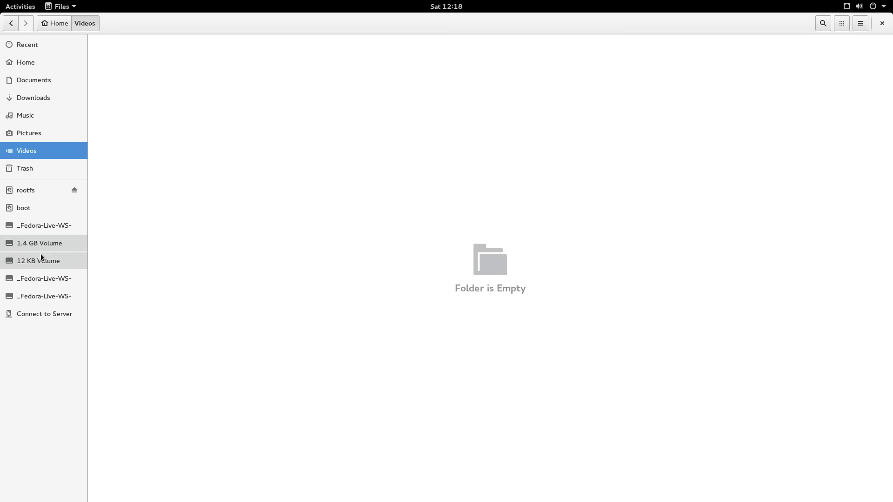
left_click(57, 76)
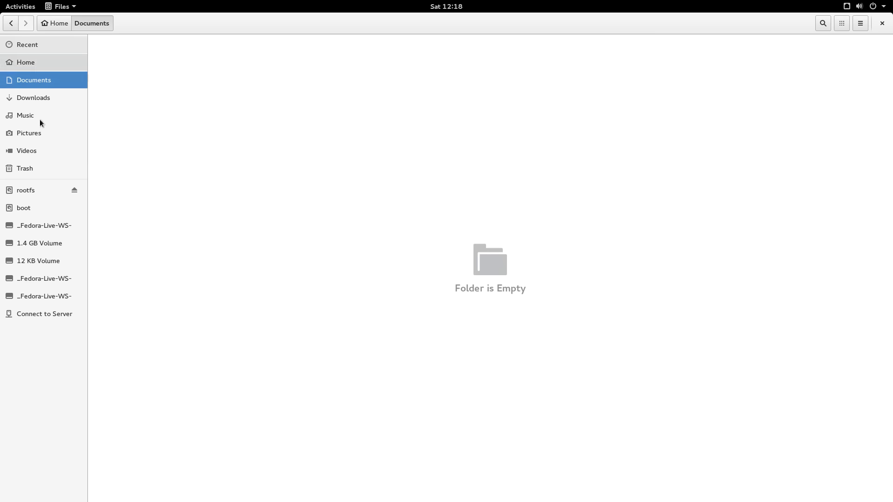
Open and cancel Connect to Server, then close the file manager
left_click(55, 317)
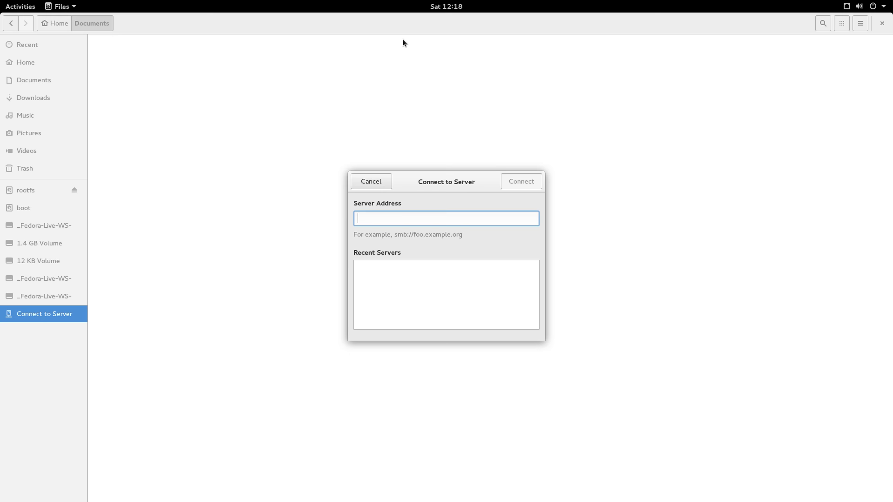
left_click(362, 182)
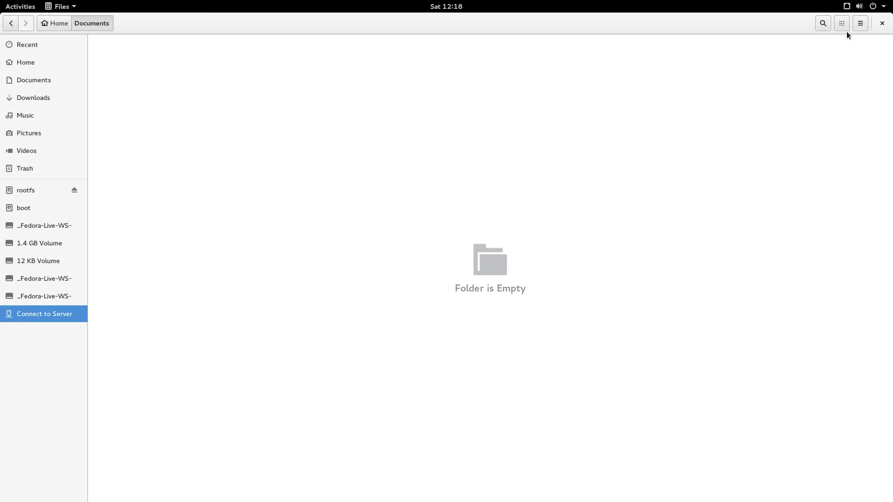
left_click(883, 22)
left_click(615, 194)
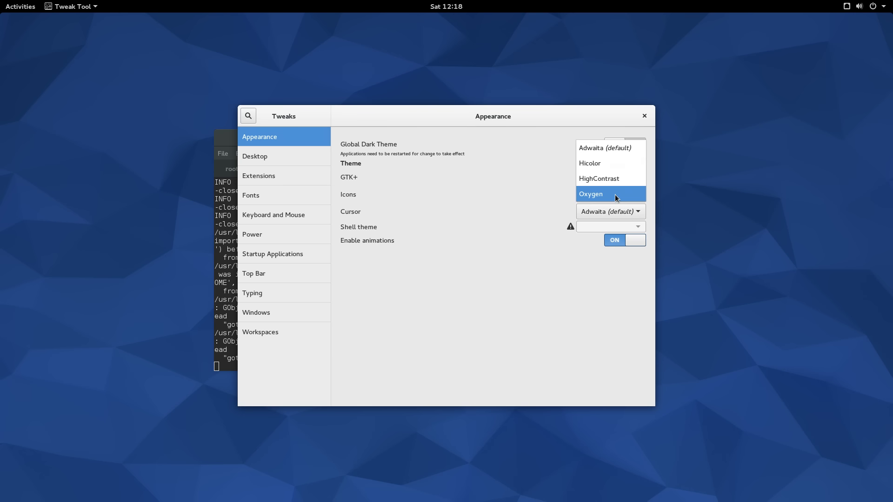
Restore Adwaita icons and view the Desktop, Extensions, Fonts, Keyboard and Mouse, Power and Startup Applications pages
left_click(611, 153)
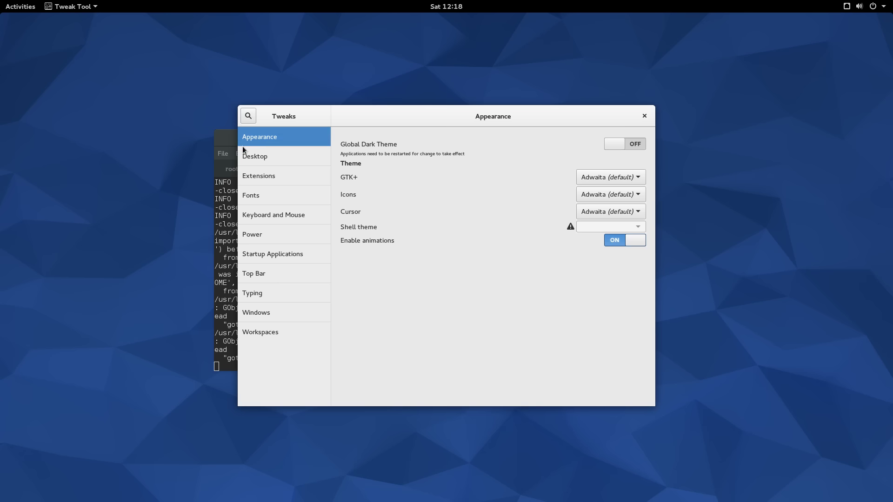
left_click(259, 162)
left_click(272, 176)
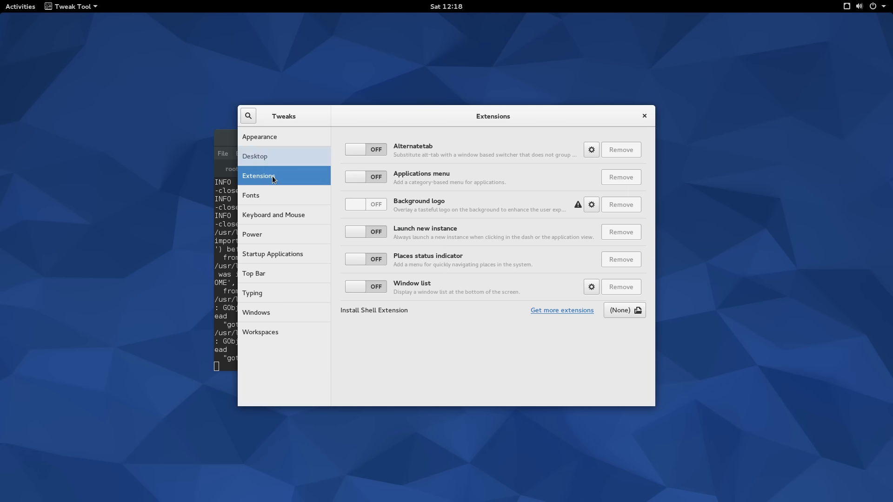
left_click(285, 196)
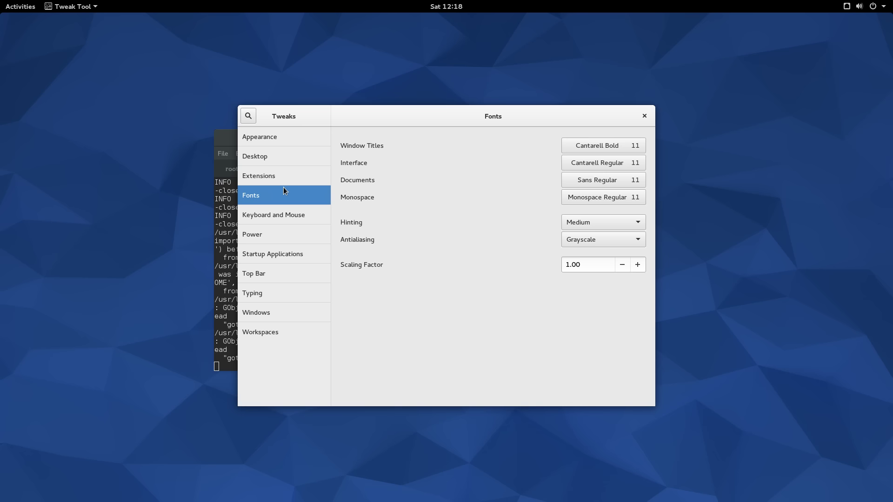
left_click(275, 217)
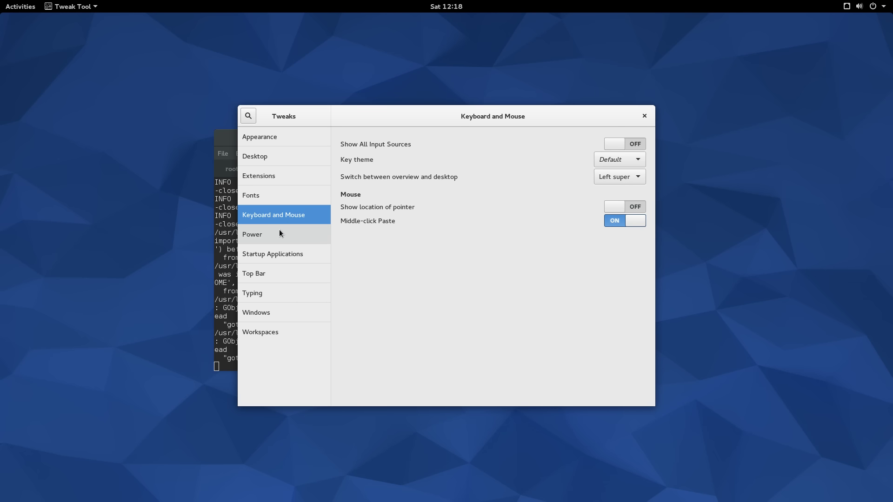
left_click(279, 229)
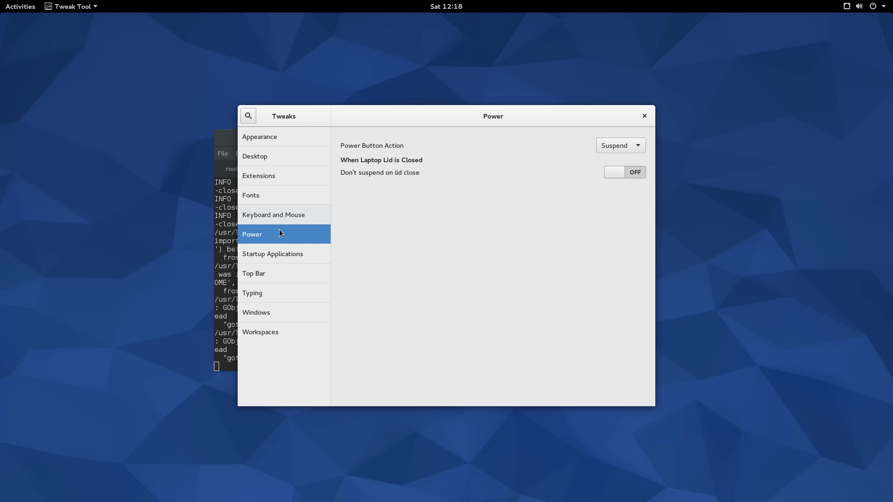
left_click(283, 253)
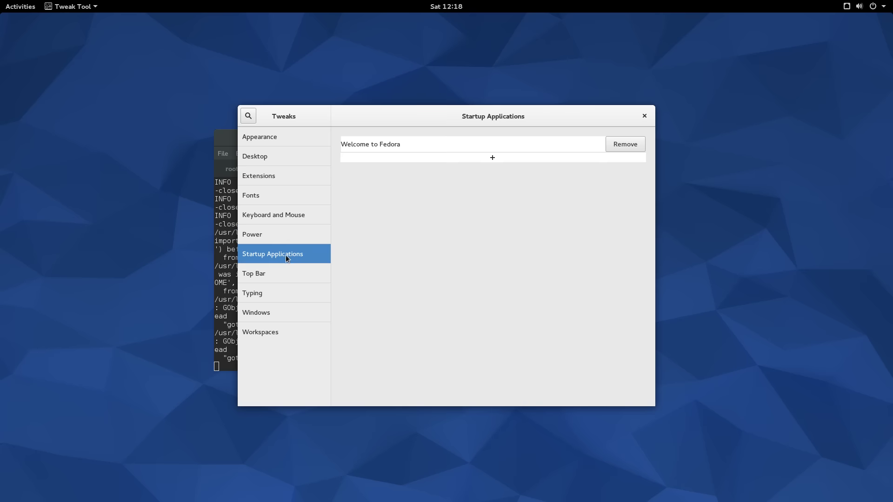
Open the startup application chooser, scroll its list, and dismiss it without adding anything
left_click(491, 157)
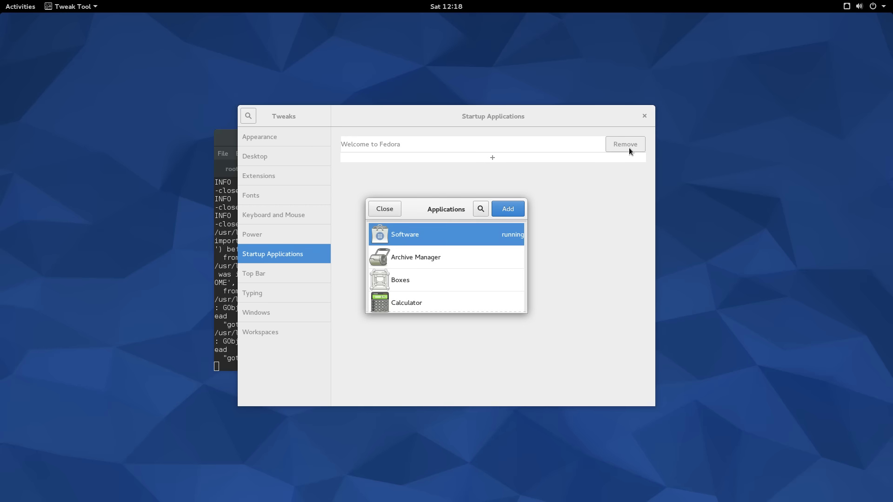
scroll(419, 280, "down", 5)
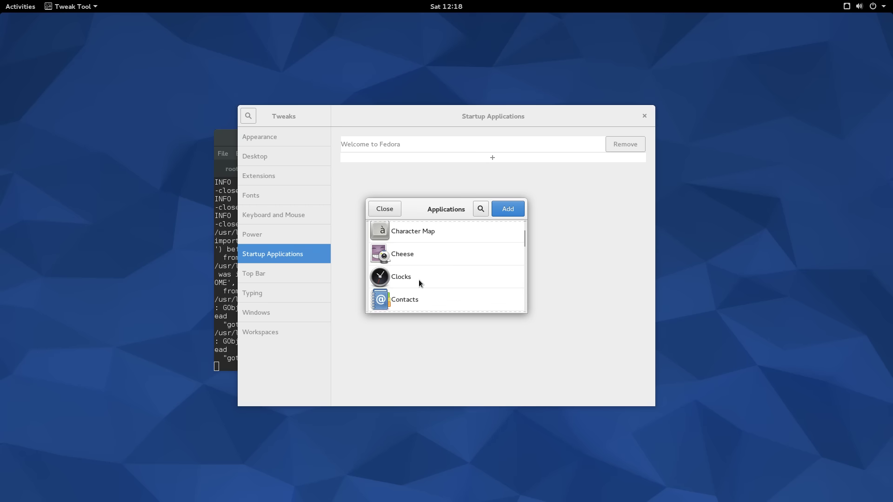
scroll(418, 280, "down", 5)
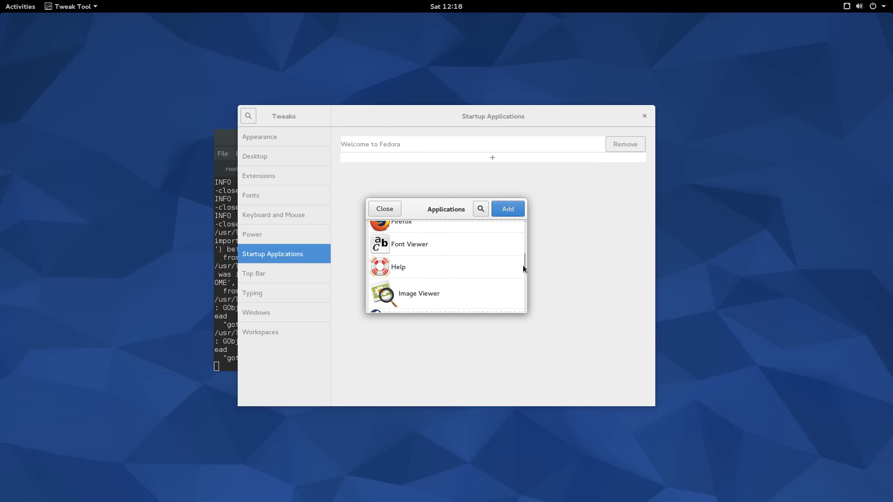
left_click_drag(526, 263, 526, 208)
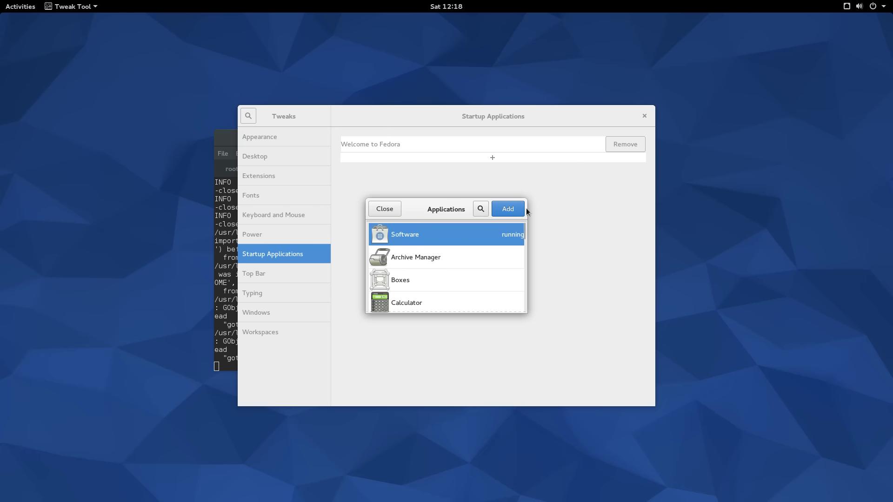
left_click(377, 206)
Expand the Typing groups for 5th-level key, numeric keypad, currency sign and non-breakable space
left_click(266, 272)
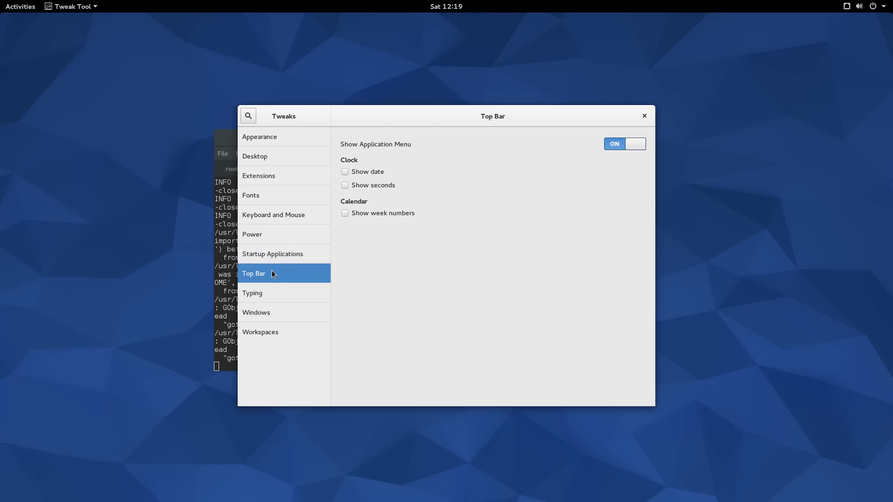
left_click(276, 298)
left_click(277, 311)
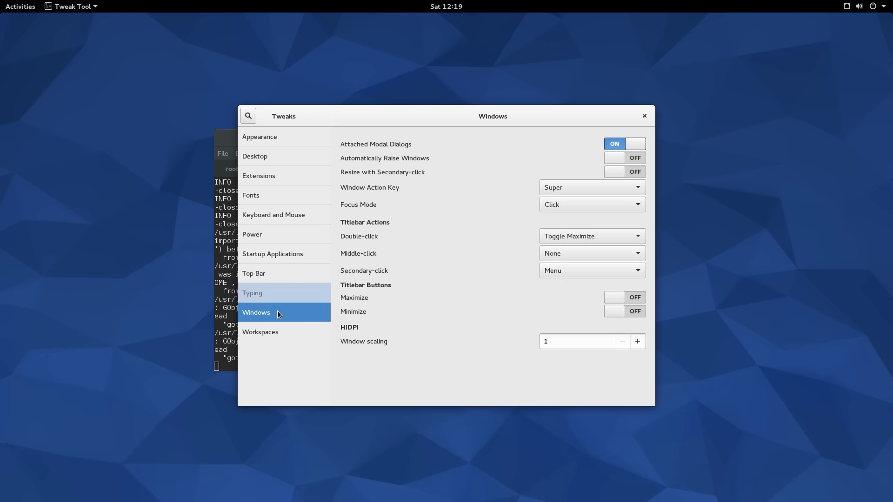
left_click(276, 293)
left_click(384, 142)
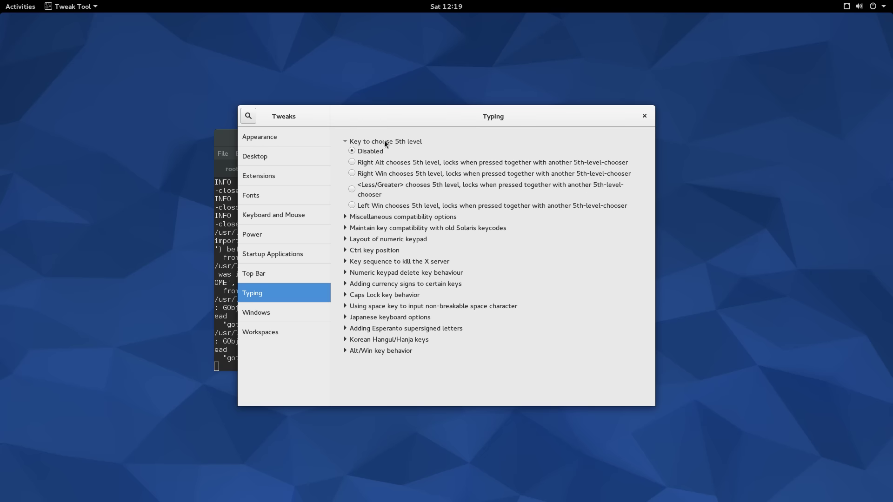
left_click(345, 239)
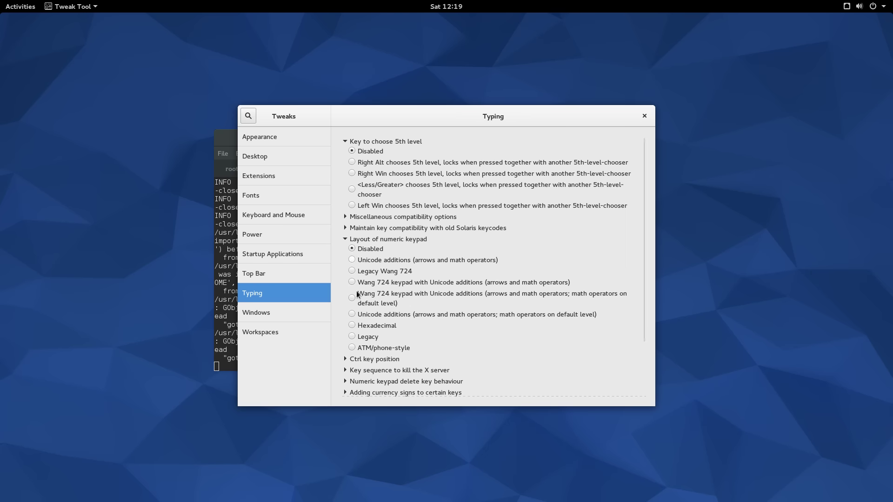
scroll(388, 321, "down", 3)
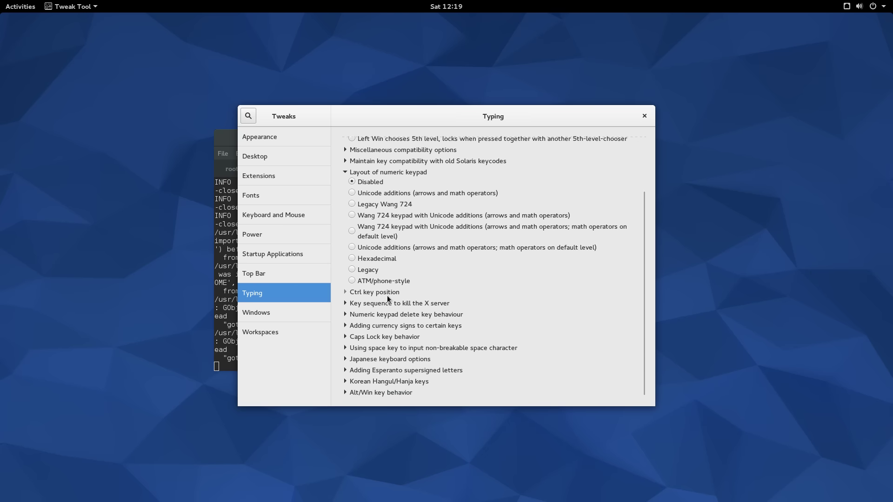
left_click(345, 326)
scroll(358, 319, "down", 3)
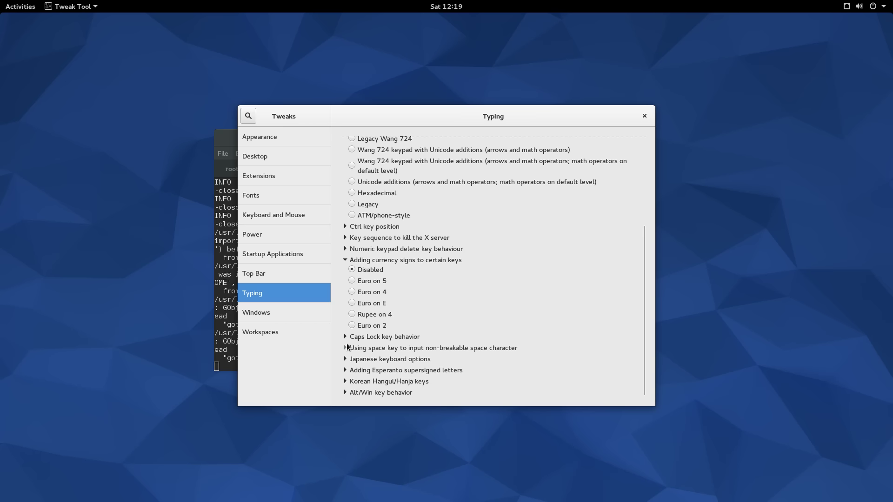
left_click(345, 349)
Expand the Esperanto supersigned letters, Korean Hangul/Hanja and Japanese keyboard option groups
scroll(432, 292, "down", 5)
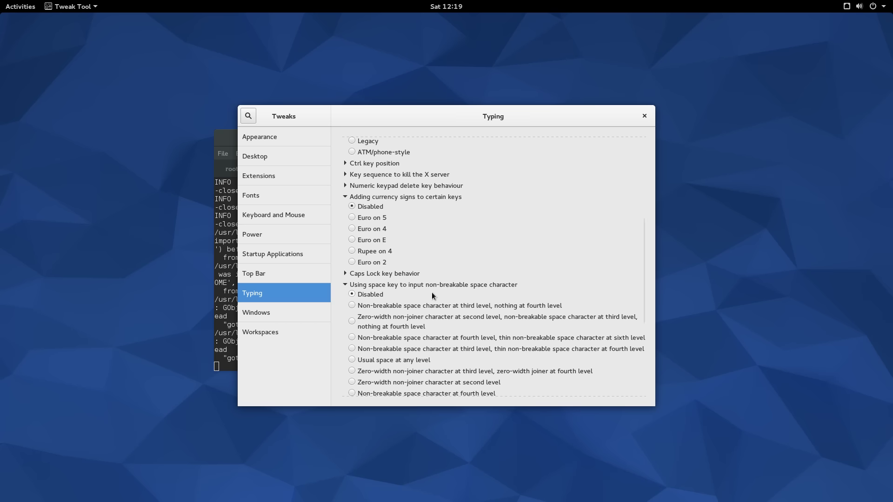
scroll(432, 292, "down", 1)
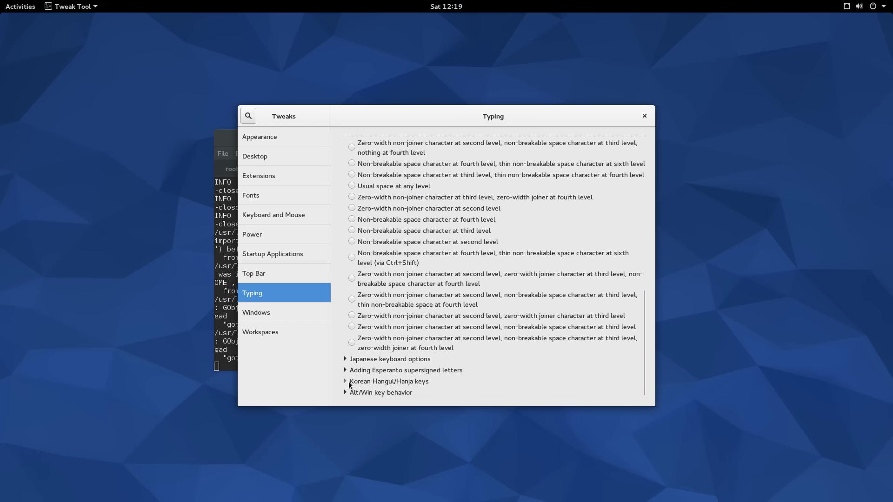
left_click(347, 370)
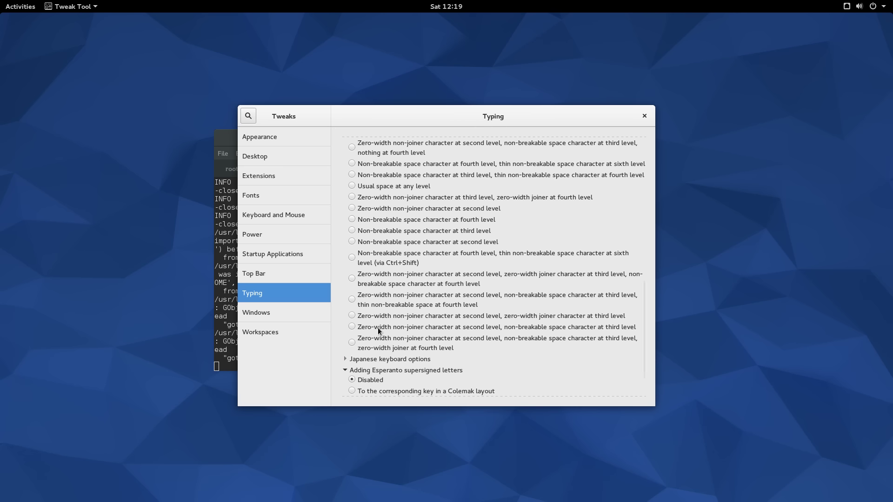
scroll(417, 268, "down", 3)
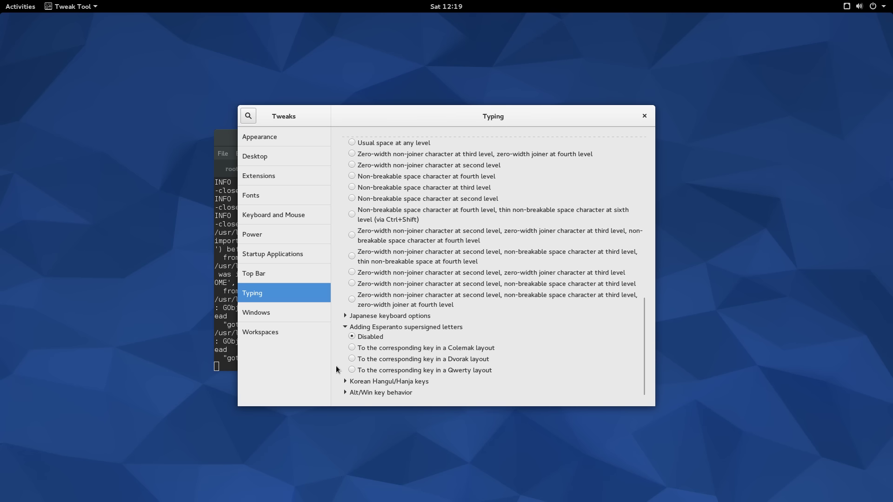
left_click(345, 382)
scroll(372, 302, "down", 3)
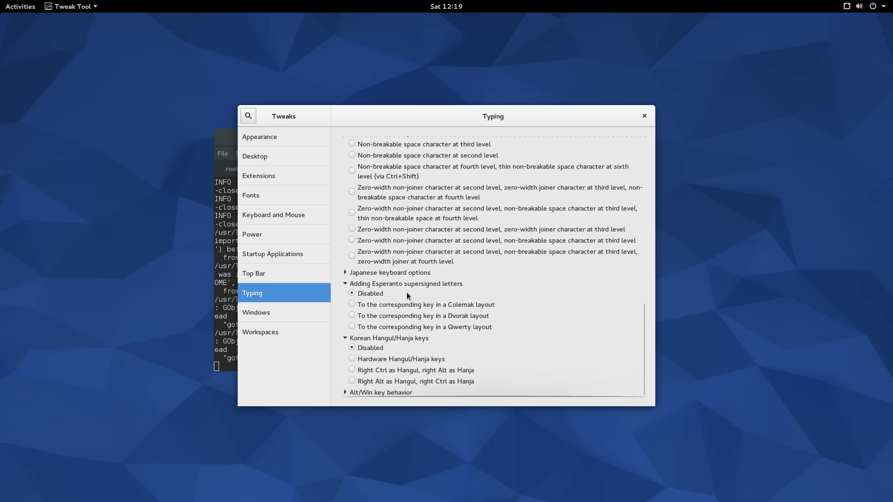
left_click(346, 273)
scroll(412, 261, "down", 3)
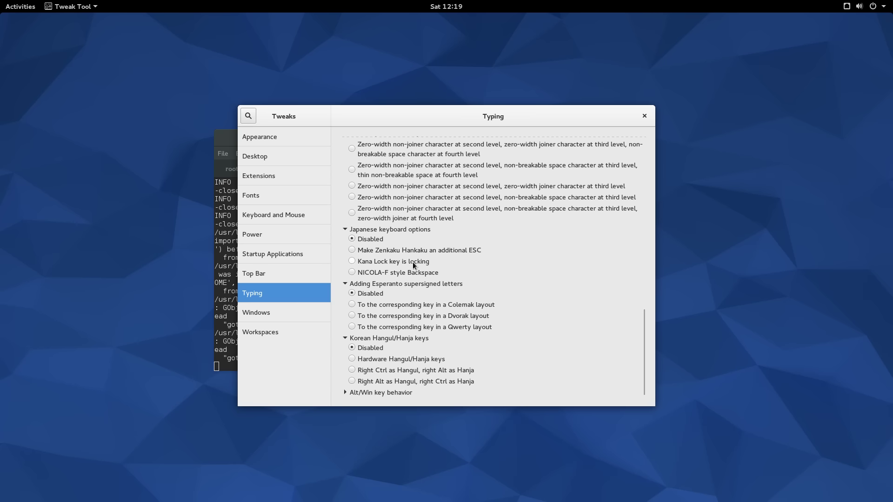
Browse the Windows, Workspaces, Top Bar and Power pages, ending on the Startup Applications list
left_click(281, 312)
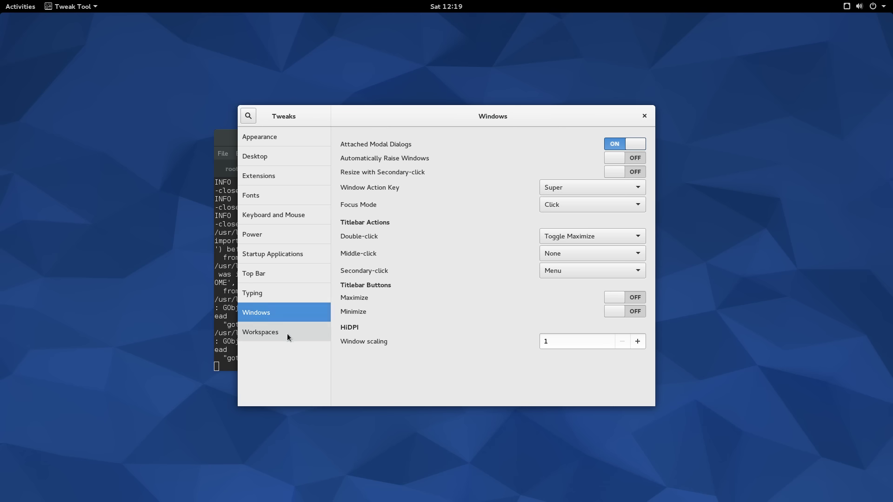
left_click(315, 328)
left_click(313, 316)
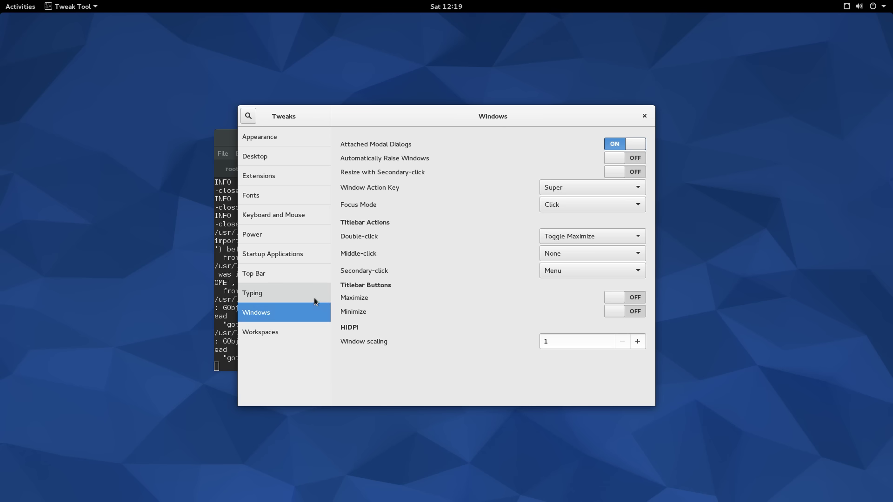
left_click(314, 293)
left_click(301, 276)
left_click(298, 256)
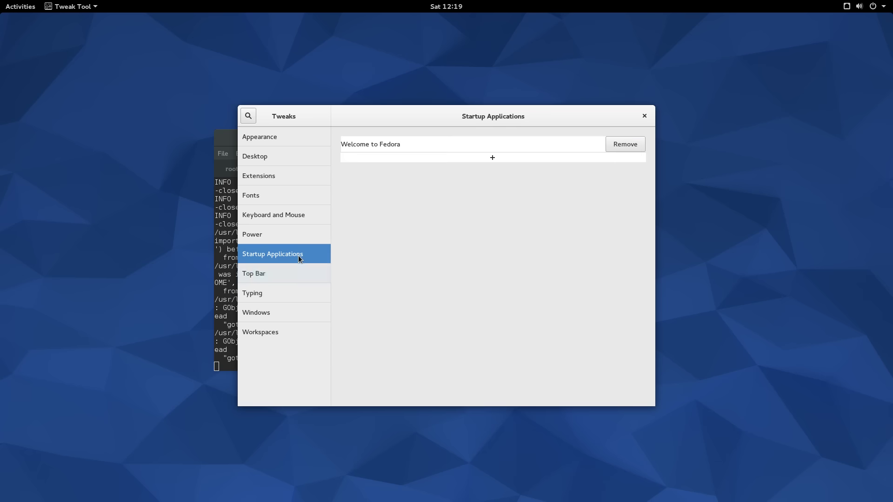
left_click(298, 237)
left_click(289, 250)
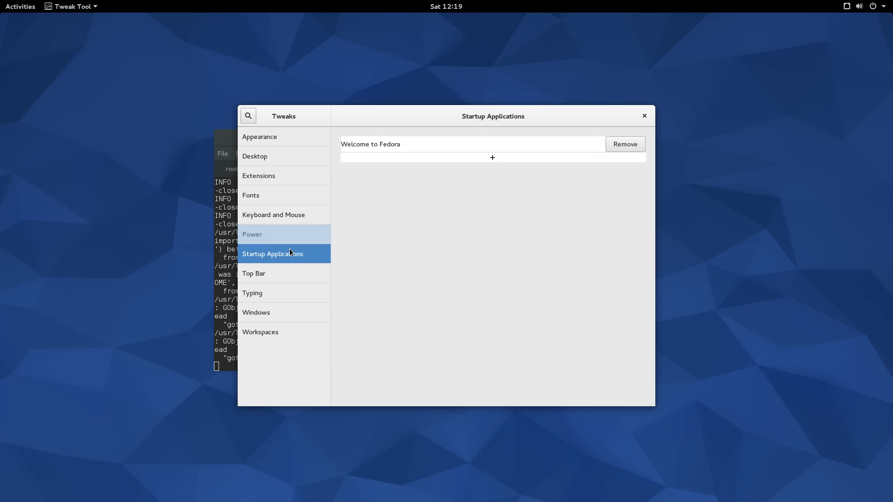
Relaunch Tweak Tool from the terminal with gnome-tweak-tool and go to its Fonts page
left_click(643, 117)
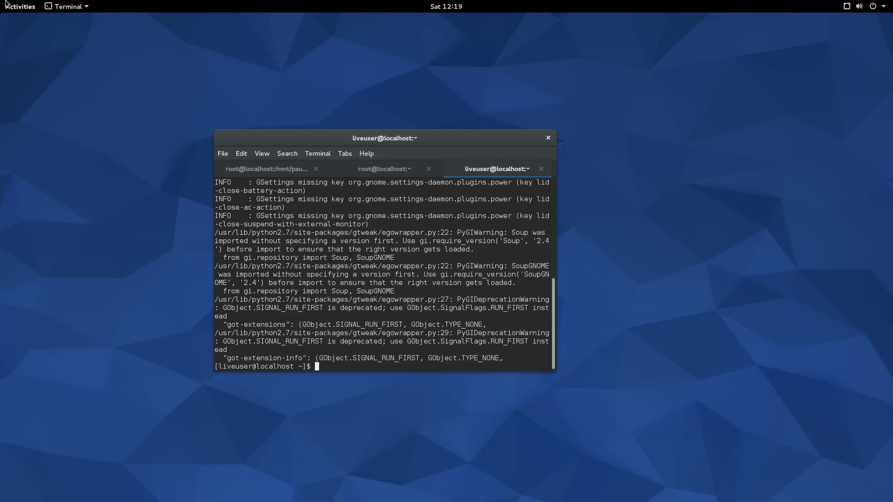
left_click(7, 3)
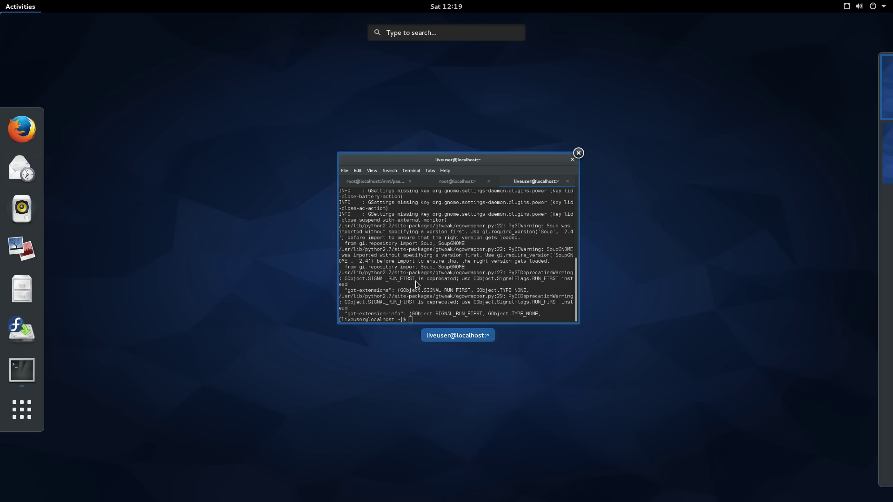
left_click(456, 261)
key("Up")
key("Return")
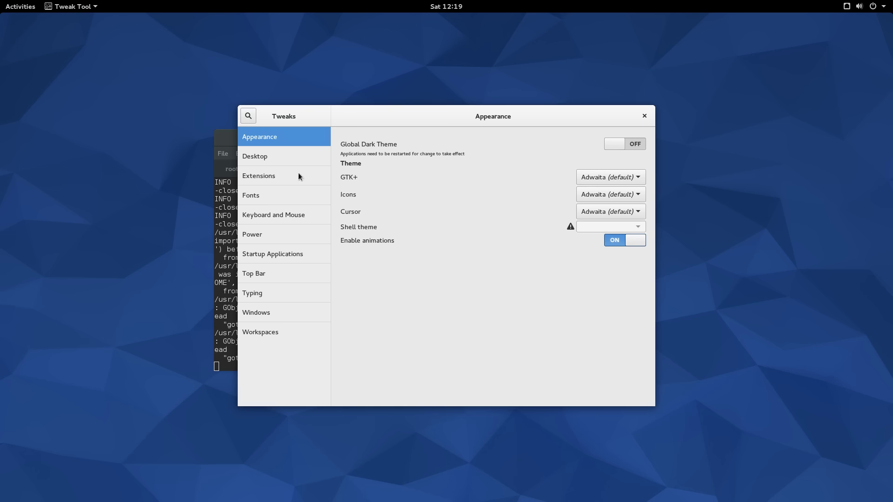
left_click(270, 157)
left_click(274, 183)
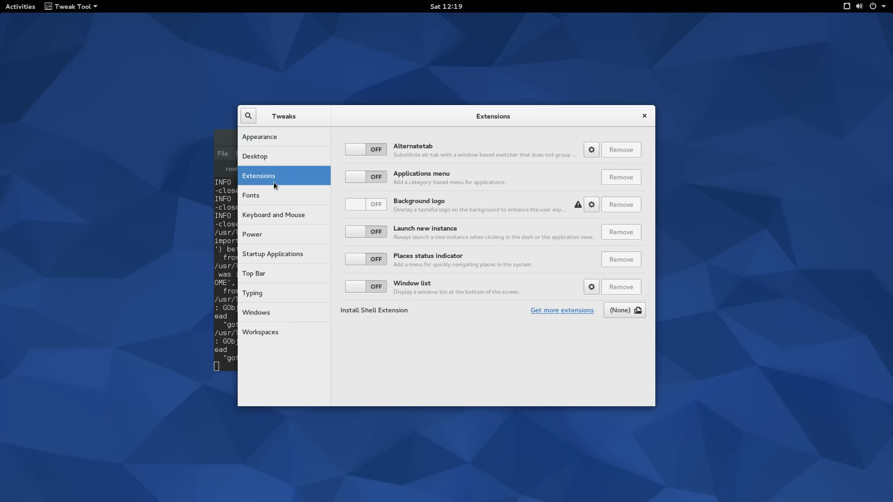
left_click(273, 195)
Set window titles to Cantarell Bold 15 and the interface font to Cantarell Regular 15
left_click(634, 146)
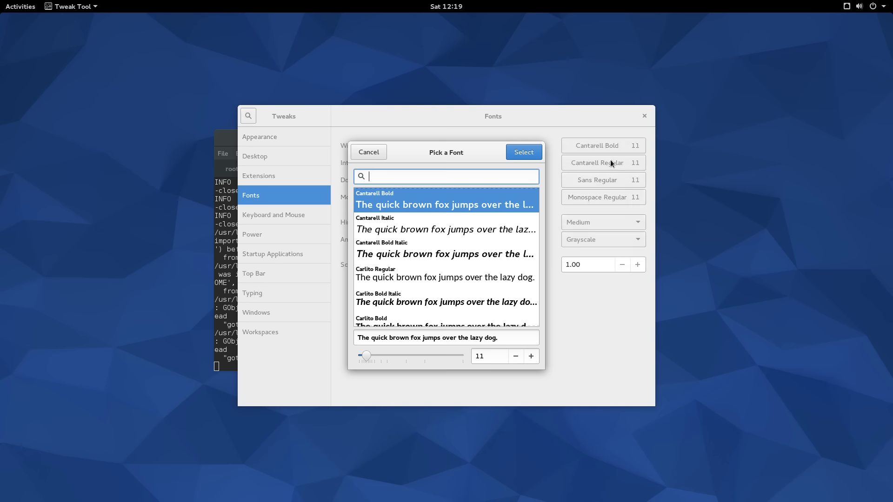
left_click(531, 356)
left_click(531, 356)
left_click(531, 356)
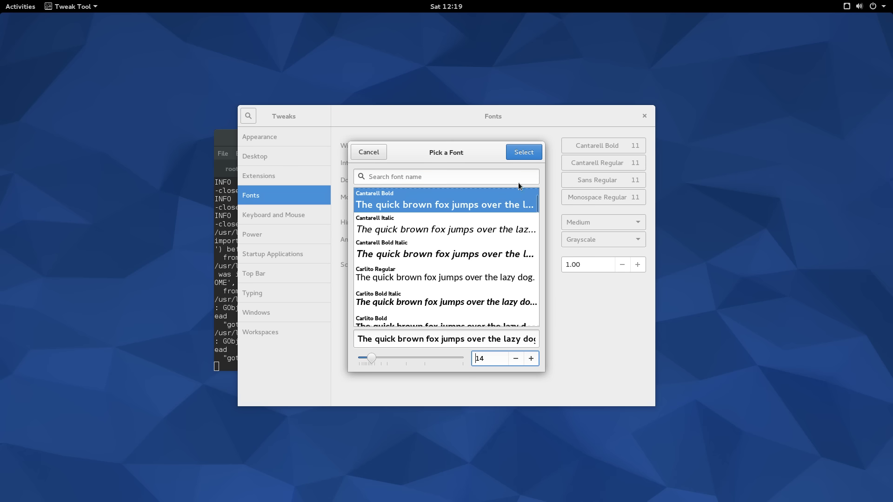
left_click(531, 357)
left_click(525, 154)
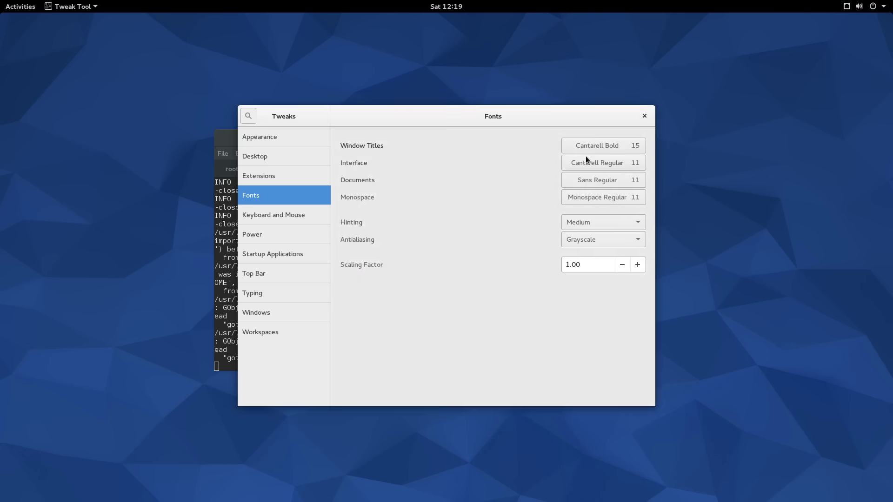
left_click(594, 165)
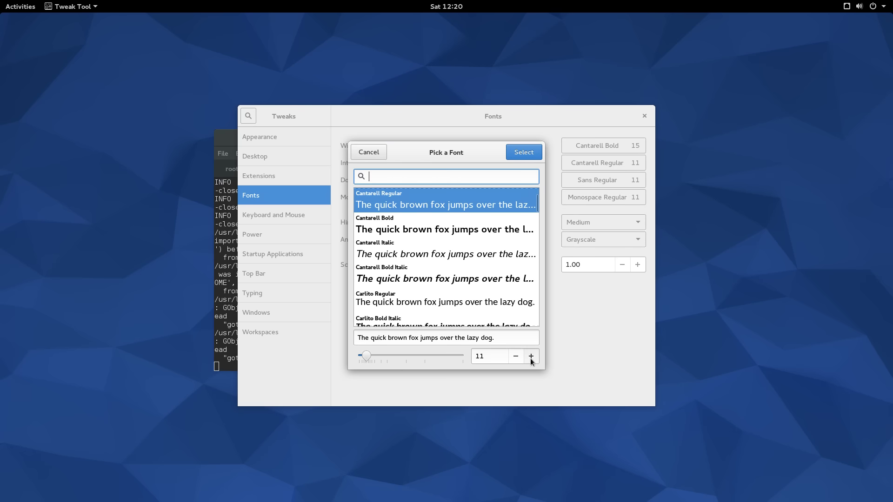
left_click(531, 356)
left_click(531, 357)
left_click(530, 356)
left_click(531, 356)
left_click(524, 152)
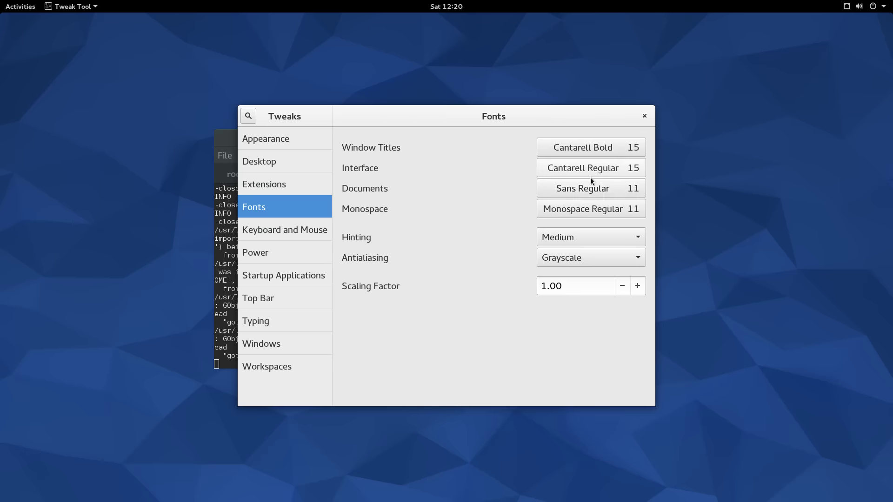
Set the documents font to Sans Regular 15 and monospace to Monospace Regular 15
left_click(593, 188)
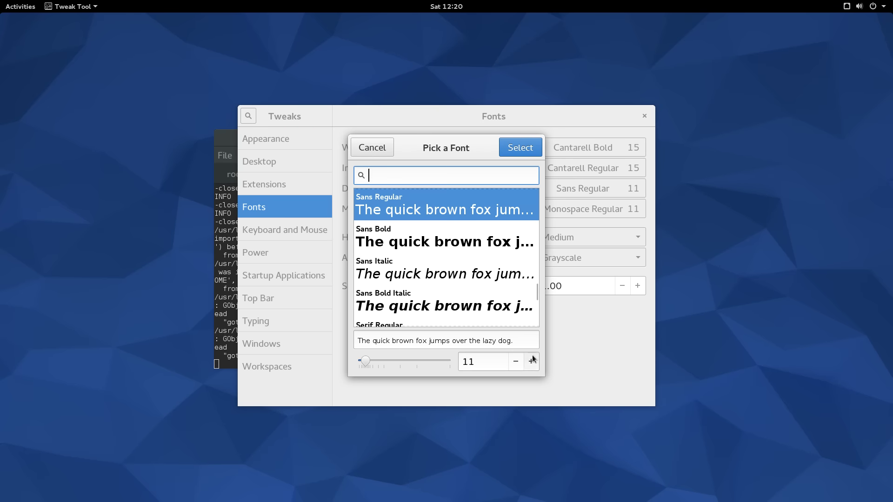
left_click(532, 361)
left_click(531, 361)
left_click(532, 361)
left_click(531, 361)
left_click(520, 148)
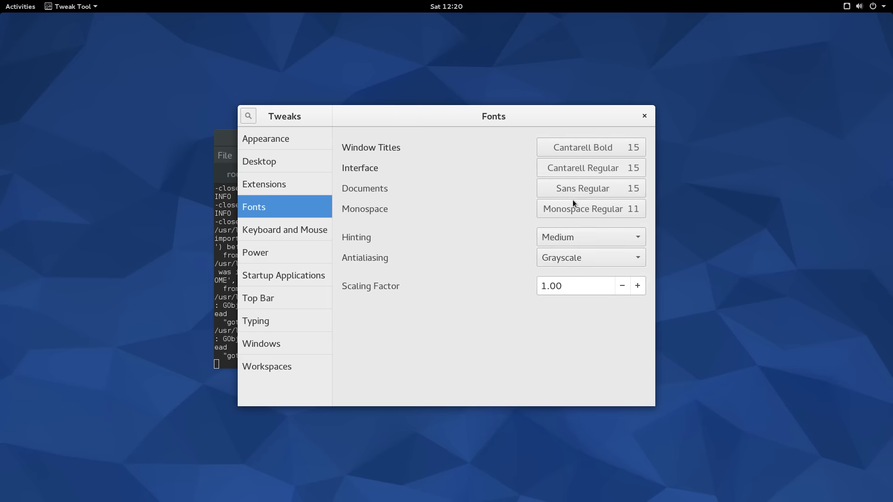
left_click(582, 211)
left_click(536, 366)
left_click(536, 366)
left_click(537, 365)
left_click(537, 366)
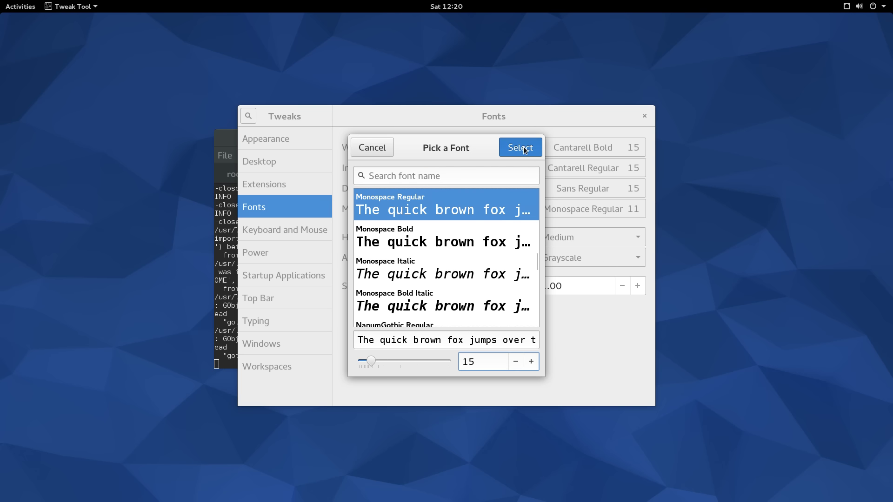
left_click(521, 148)
Set font hinting to Full
left_click(588, 233)
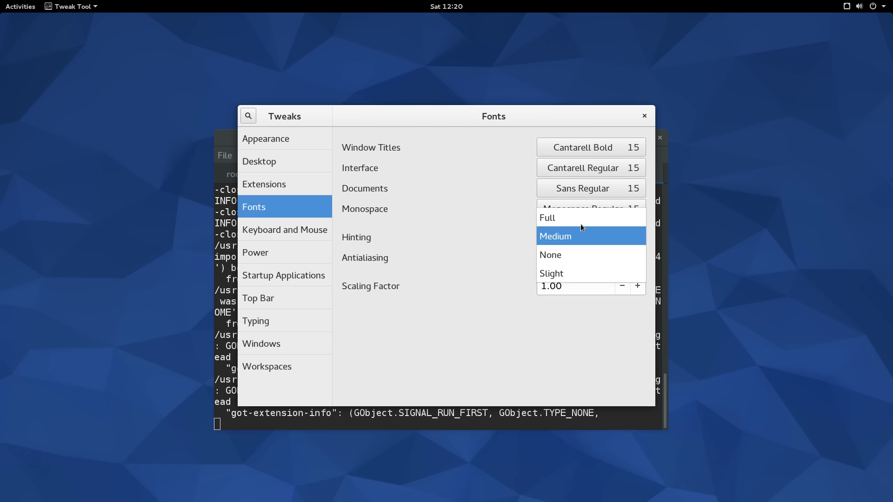
left_click(580, 224)
left_click(585, 262)
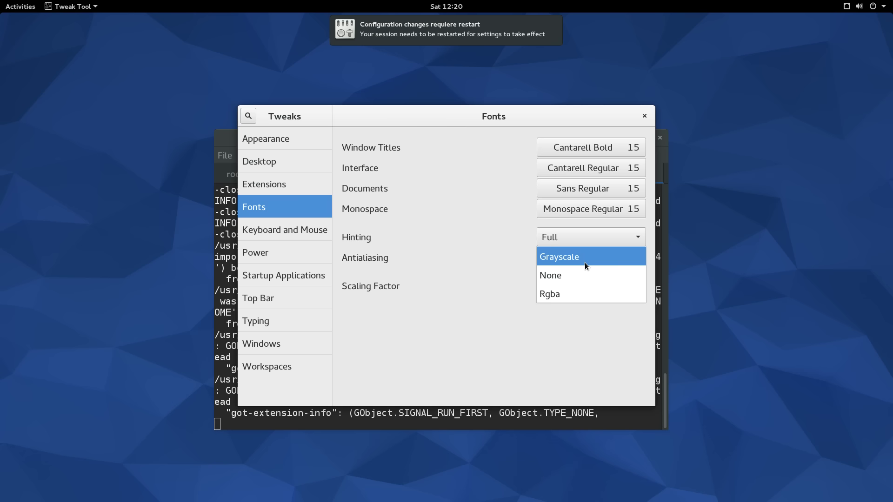
Set antialiasing to Rgba, cancel the offered session restart, and close Tweaks
left_click(588, 295)
mouse_move(487, 35)
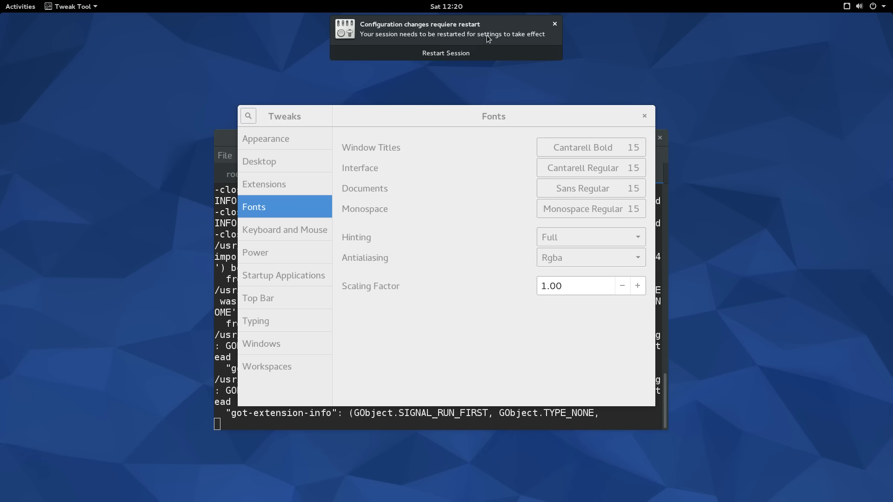
left_click(451, 53)
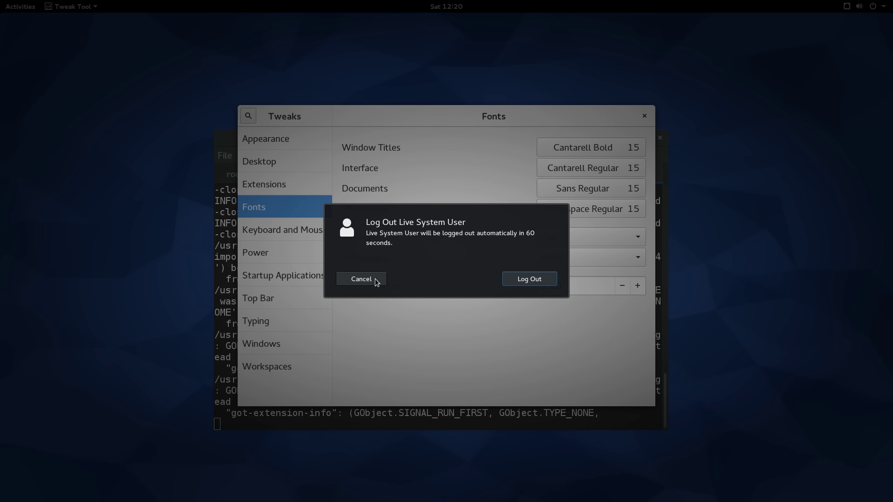
left_click(377, 281)
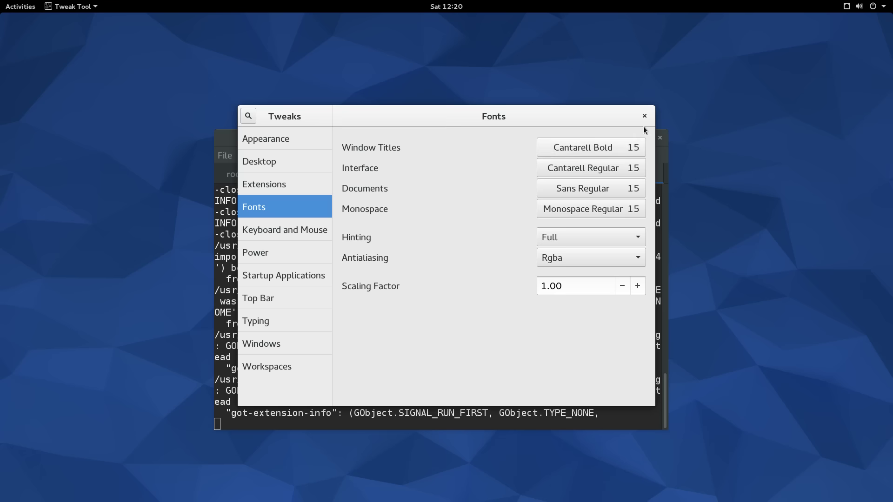
left_click(645, 116)
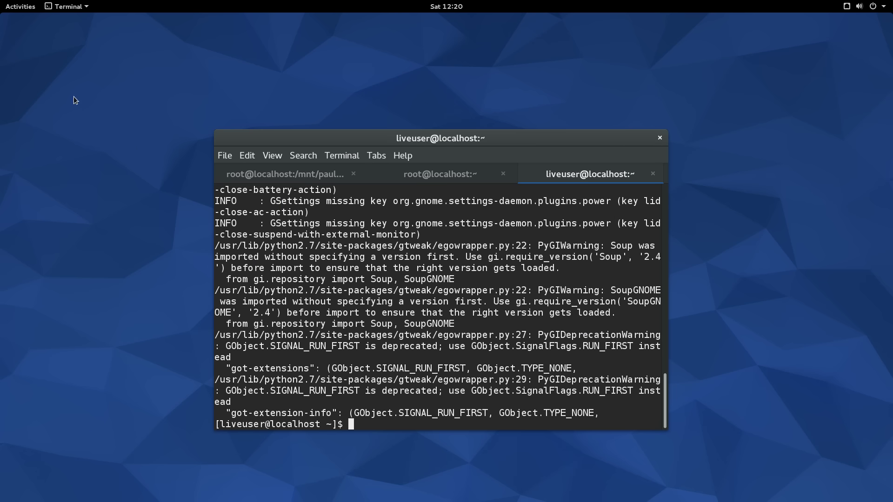
Launch Shotwell, dismiss its welcome message, and look at the Trash and Photos views
mouse_move(2, 1)
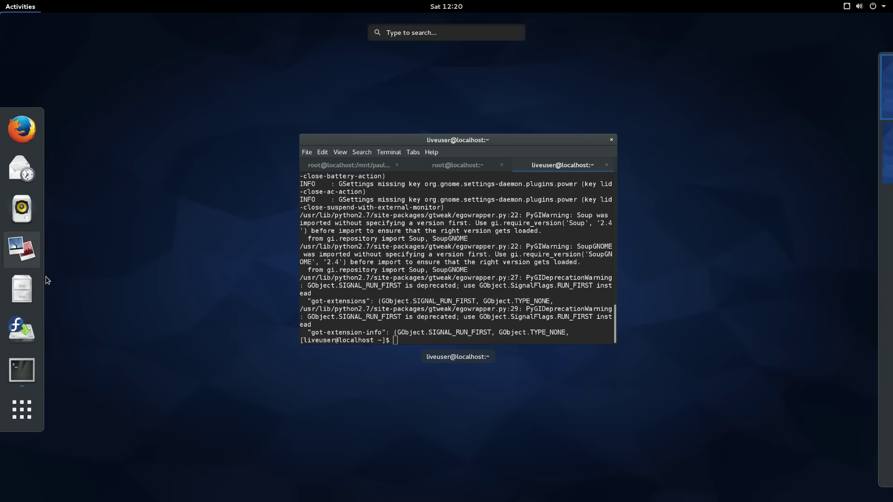
left_click(182, 158)
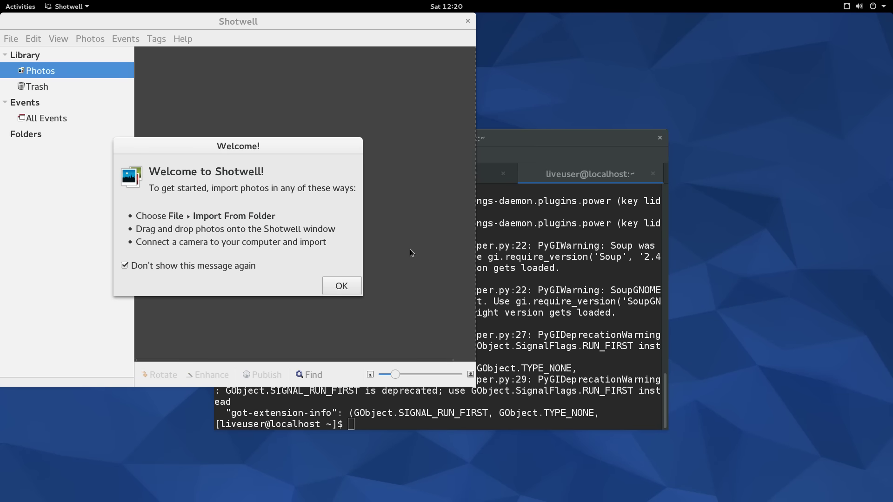
left_click(328, 286)
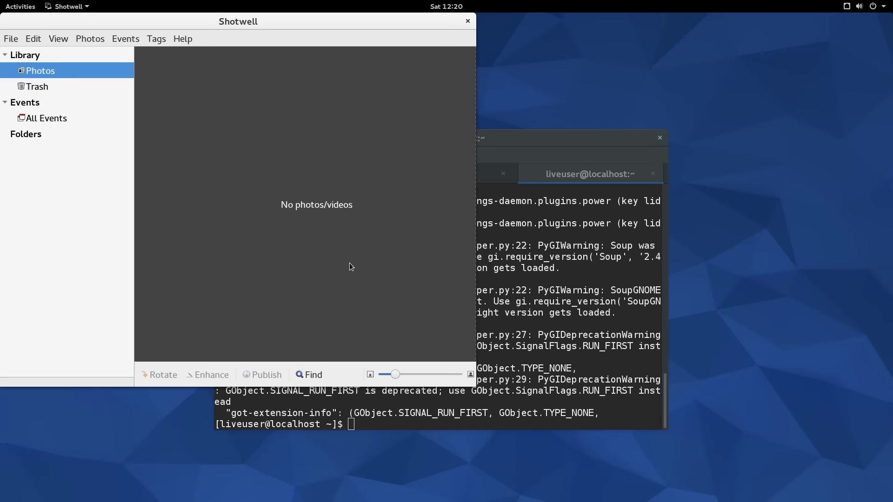
left_click(60, 87)
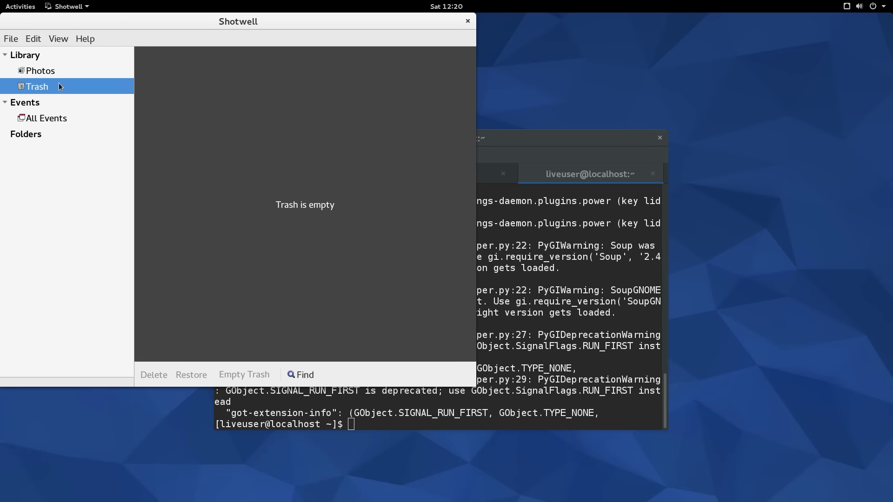
left_click(62, 73)
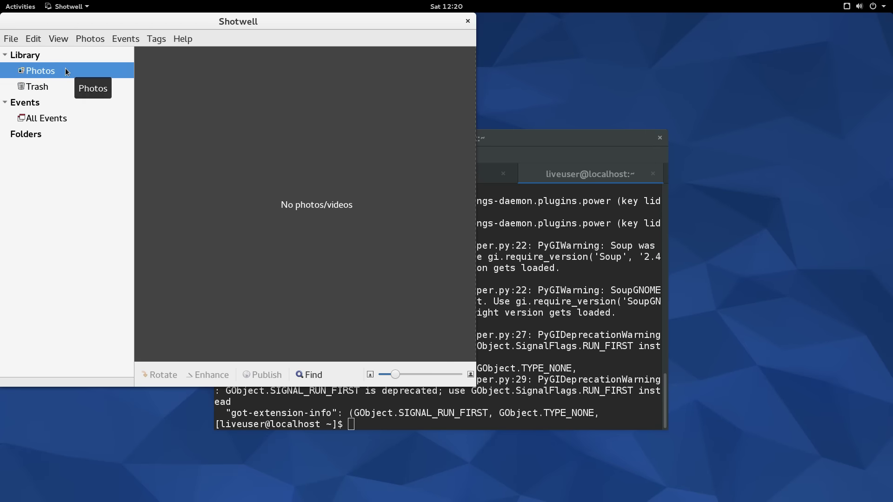
Import the Pictures folder with File > Import From Folder
left_click(8, 38)
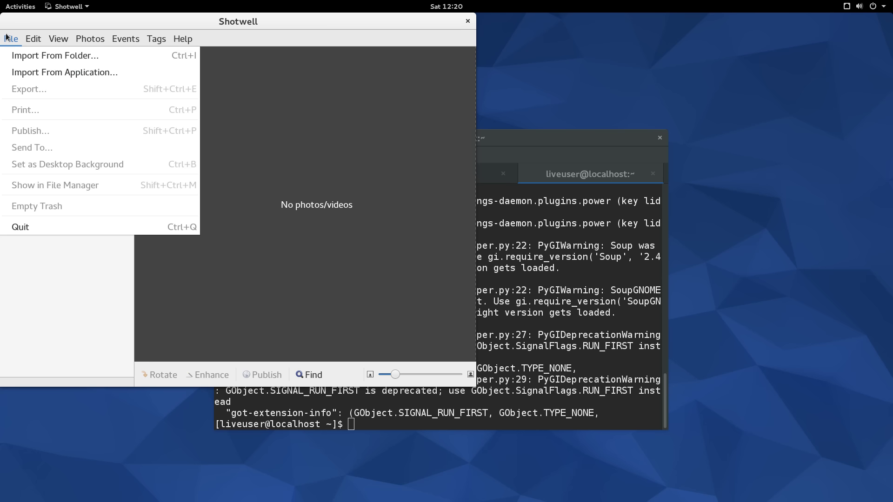
left_click(24, 56)
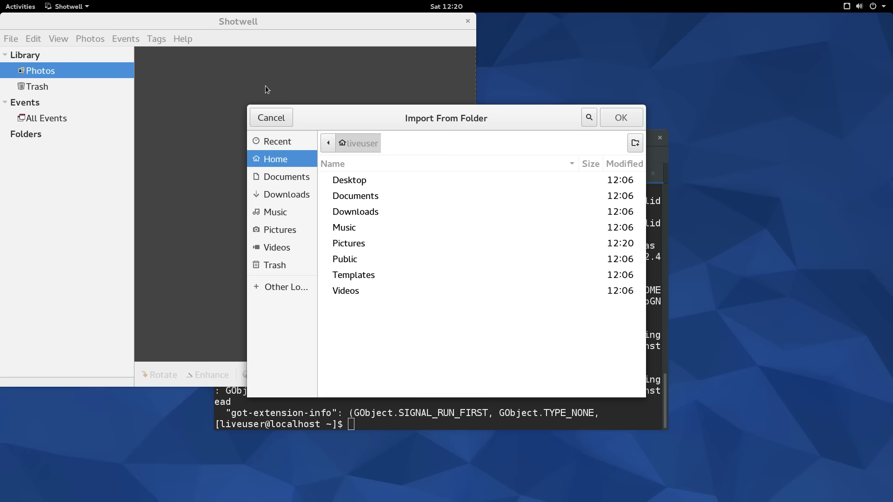
left_click(293, 233)
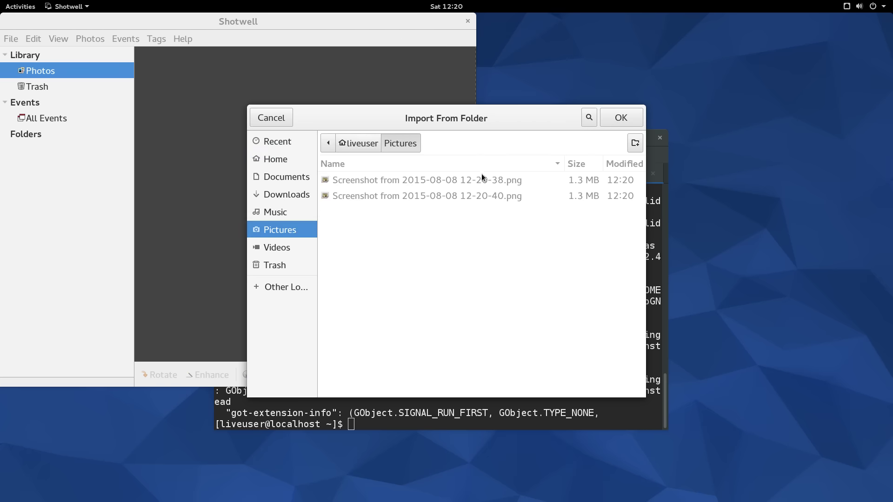
left_click(614, 122)
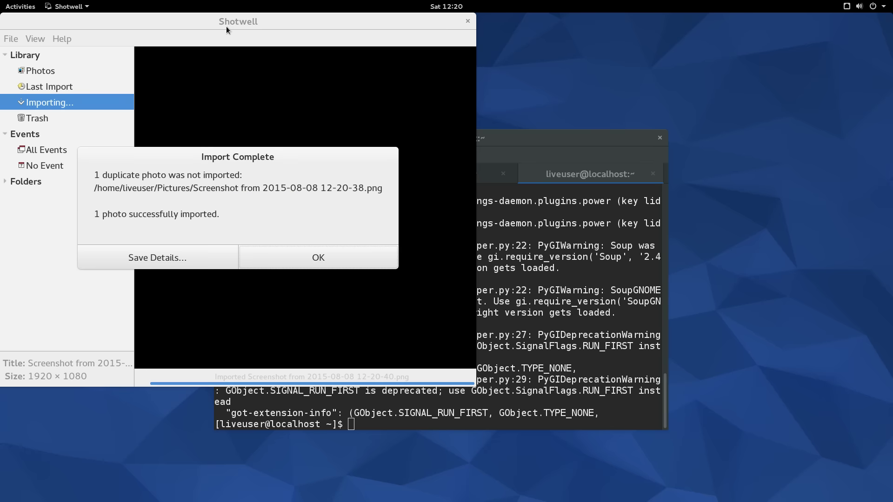
Dismiss the import summary, open the imported screenshot, and auto-enhance it
left_click(264, 259)
left_click_drag(244, 41, 380, 127)
double_click(418, 155)
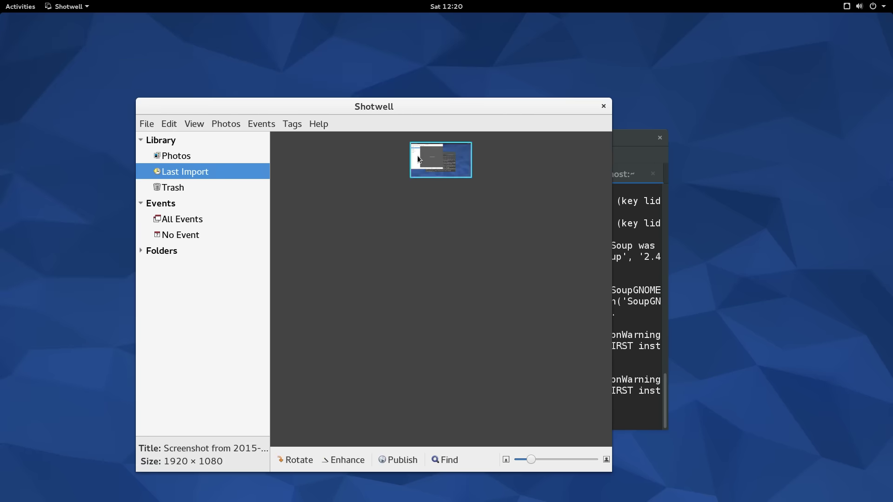
right_click(352, 240)
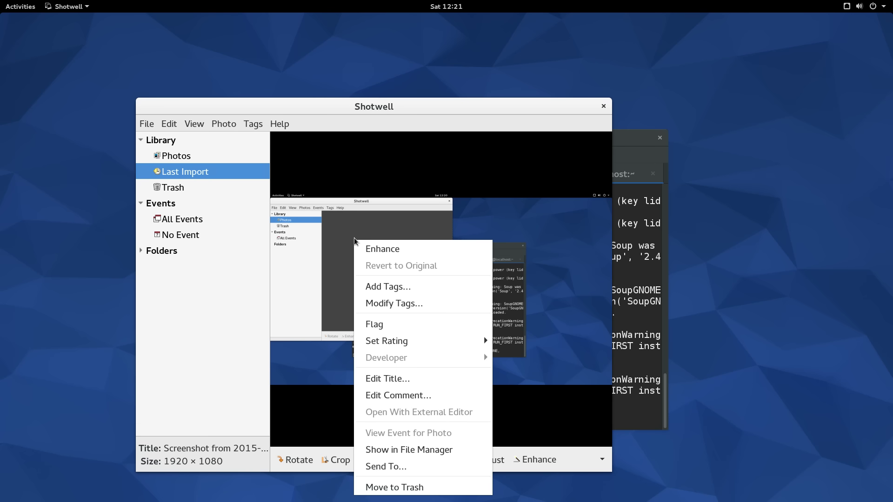
left_click(410, 249)
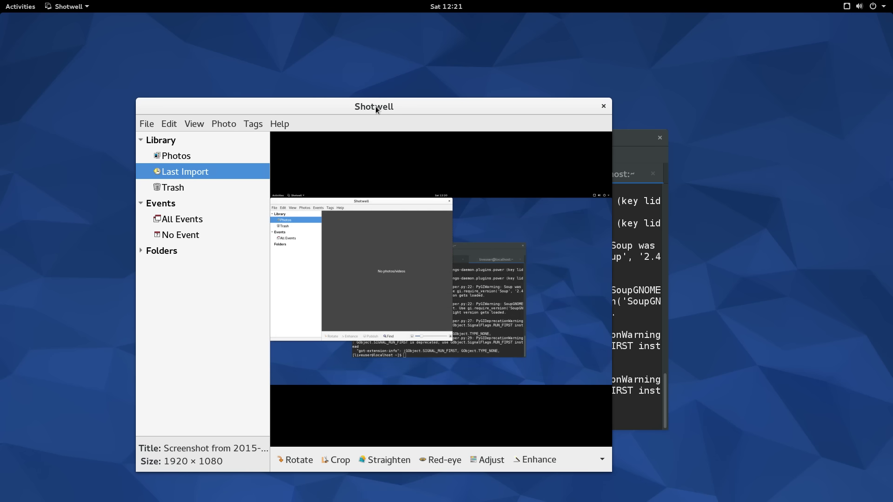
Maximize Shotwell, revert the photo to original, and return to the library via Trash
double_click(375, 106)
right_click(357, 202)
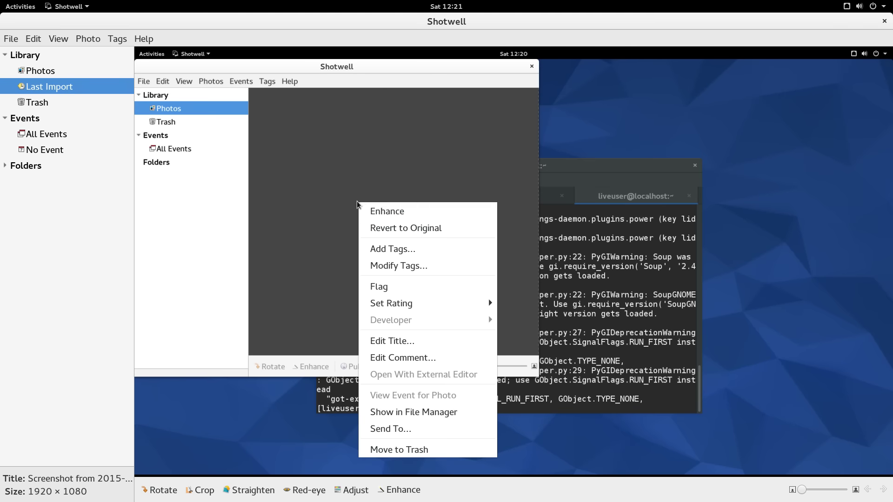
left_click(372, 228)
right_click(352, 182)
left_click(358, 183)
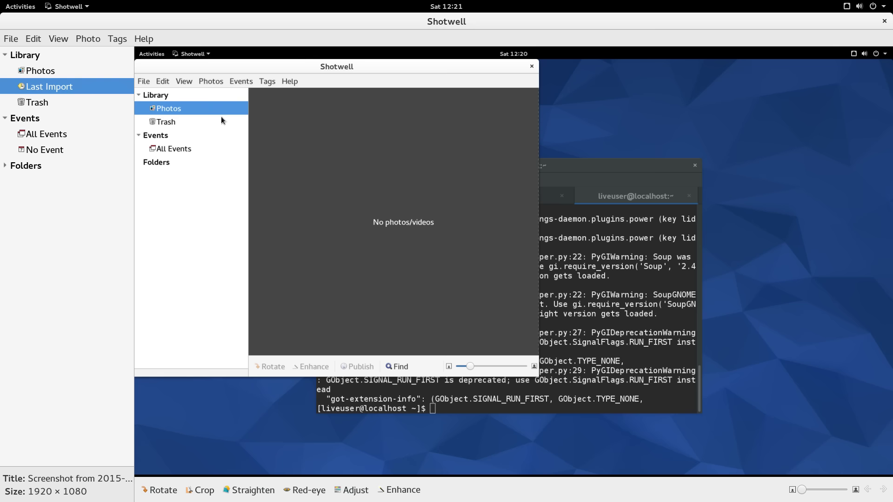
left_click(58, 105)
left_click(64, 81)
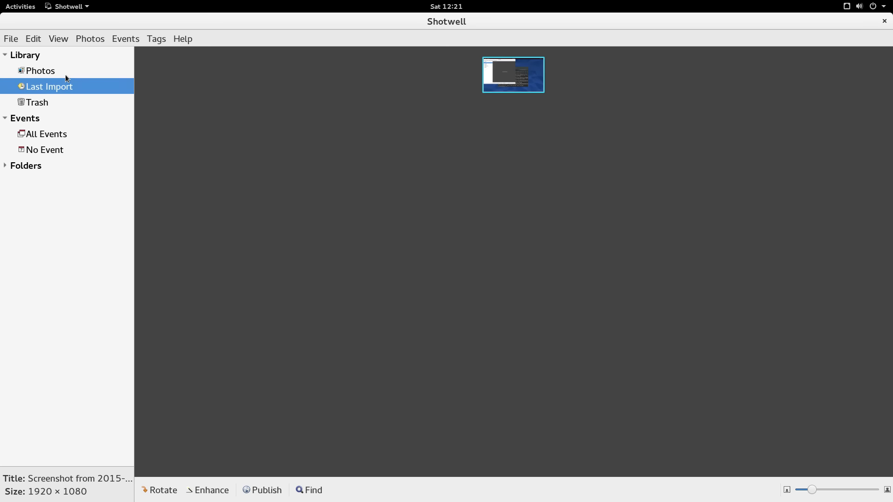
Browse Shotwell's Events, No Event and Folders sections down to liveuser
left_click(60, 121)
left_click(26, 124)
left_click(38, 135)
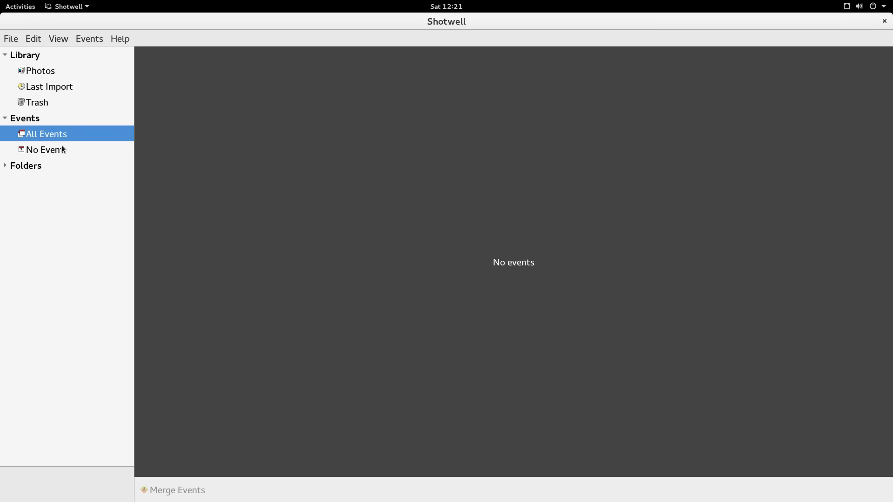
left_click(69, 151)
left_click(36, 167)
left_click(12, 181)
View Shotwell's About credits and licence, close Shotwell, and launch Files
left_click(177, 38)
left_click(202, 109)
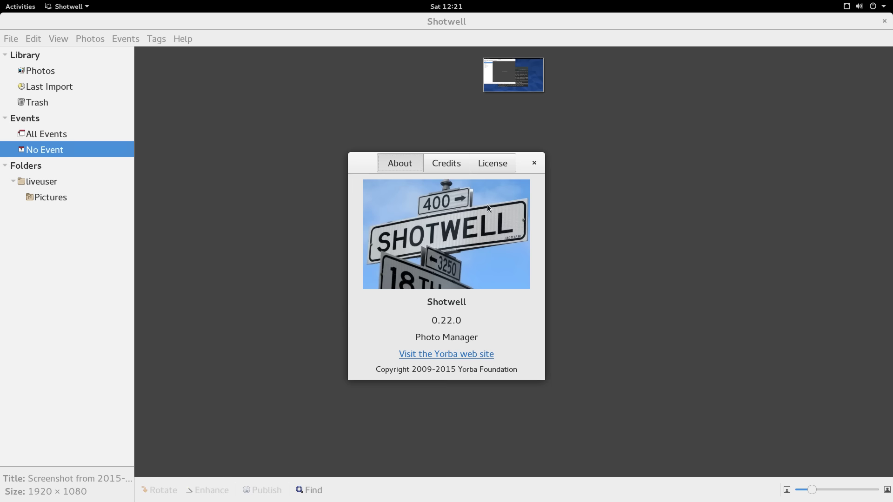
left_click(440, 166)
left_click(493, 164)
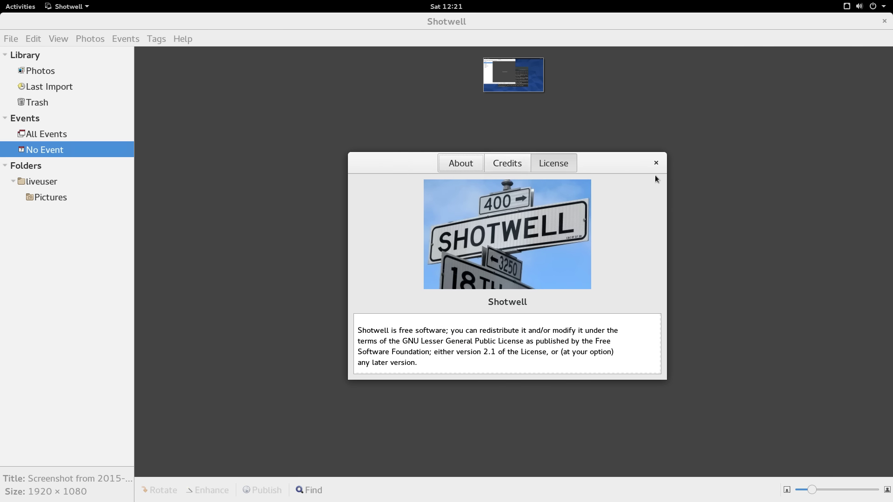
left_click(662, 164)
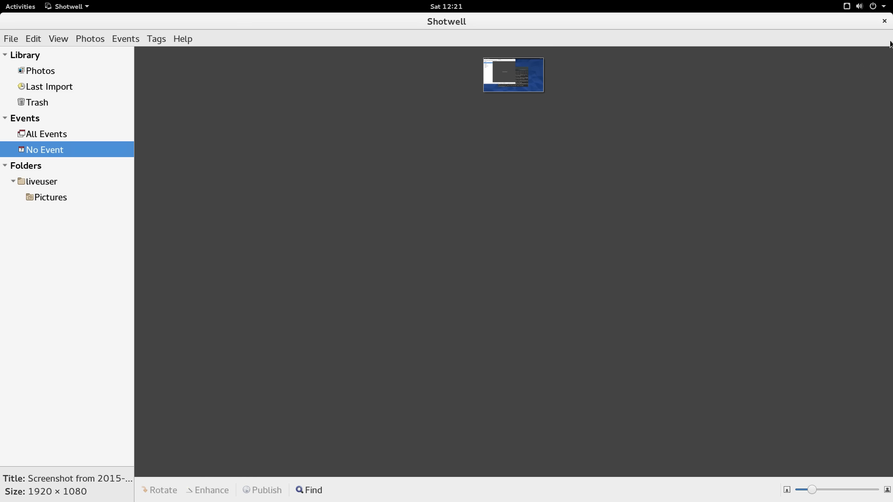
left_click(885, 21)
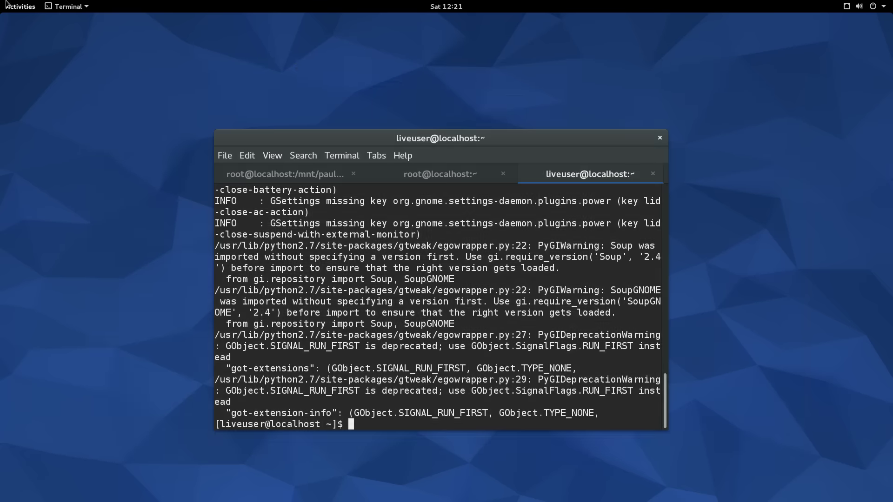
left_click(7, 4)
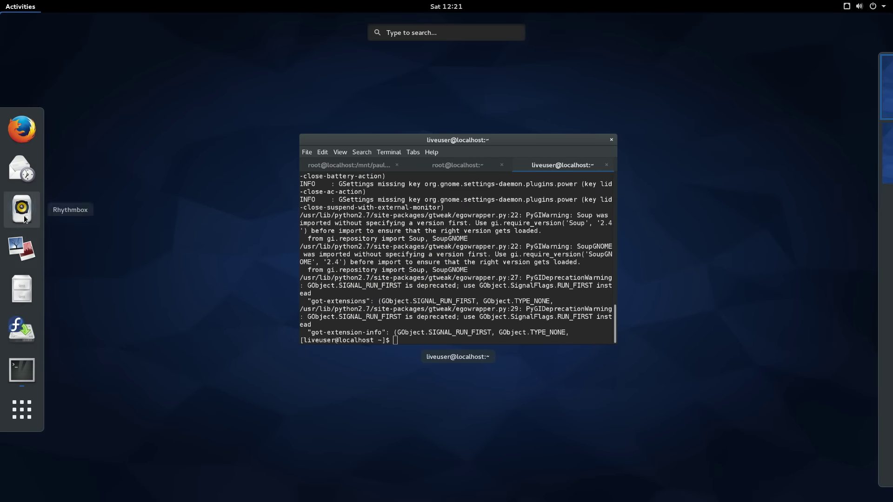
left_click(22, 289)
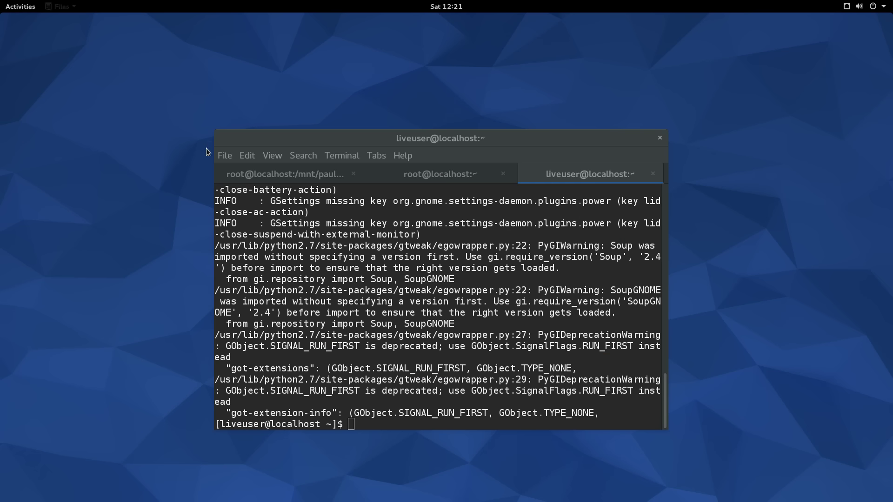
View the Files About dialog and its credits, then close it
left_click(58, 4)
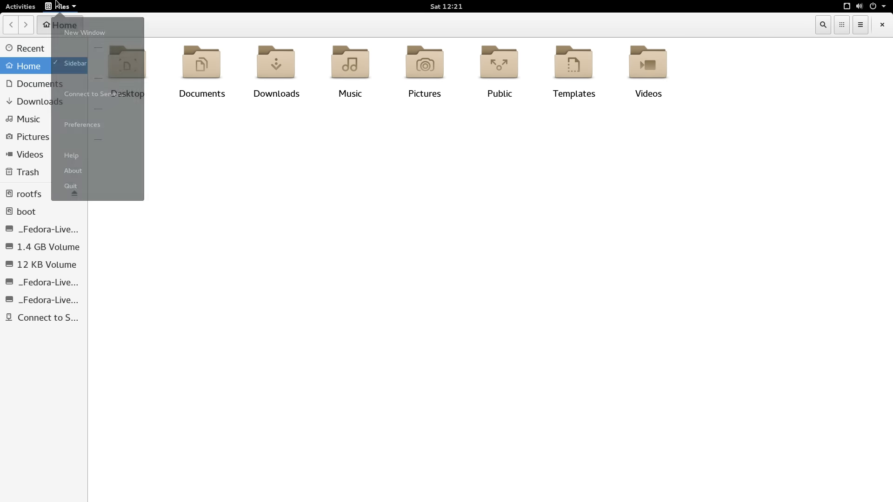
left_click(110, 175)
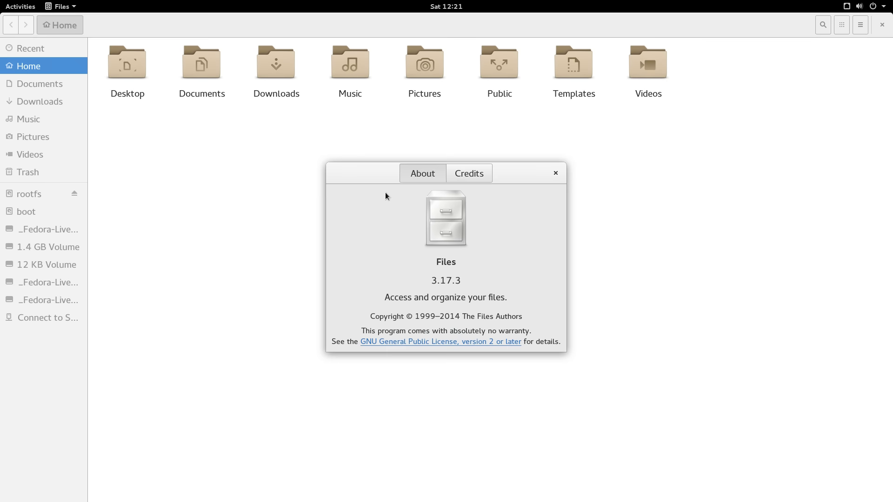
triple_click(431, 299)
left_click(459, 177)
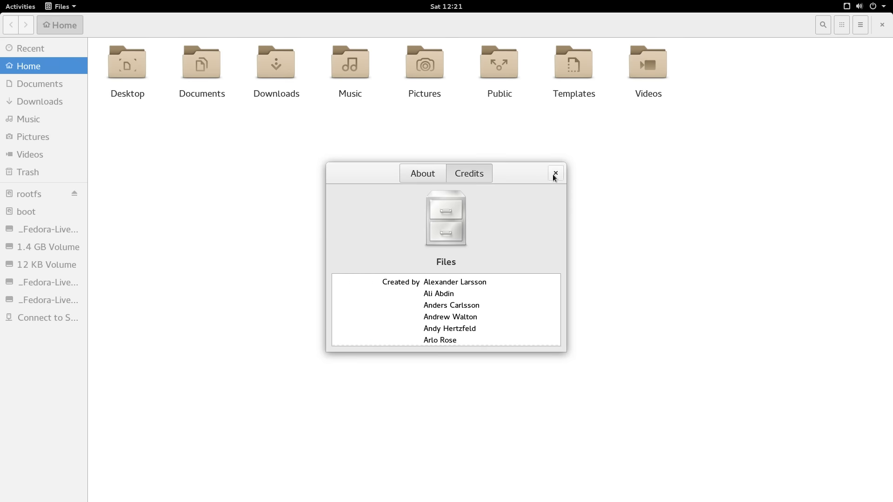
left_click(555, 174)
Open Documents in a new tab, then return to the Home tab
right_click(191, 90)
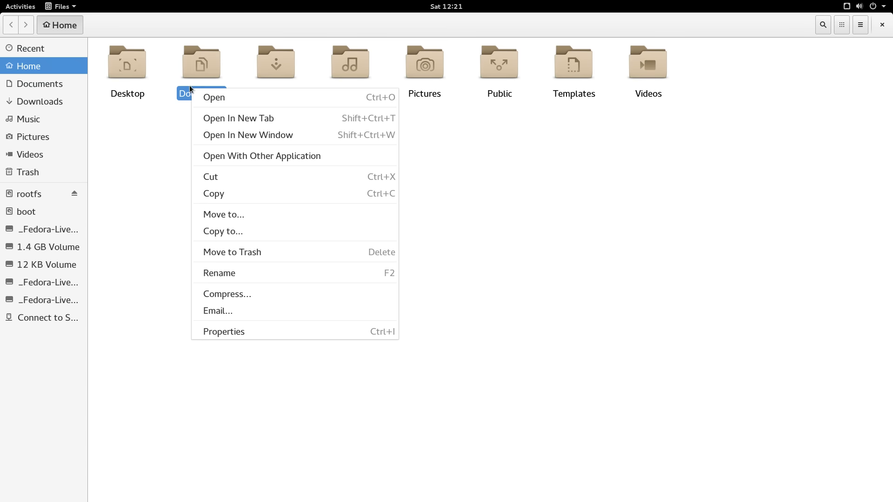
left_click(231, 116)
left_click(545, 49)
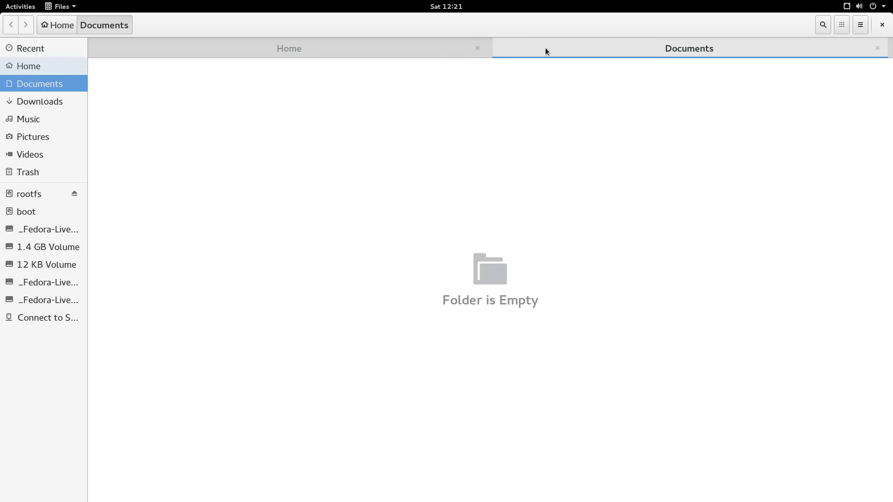
left_click(355, 53)
Open the Documents folder's Properties from its context menu using the keyboard
right_click(196, 84)
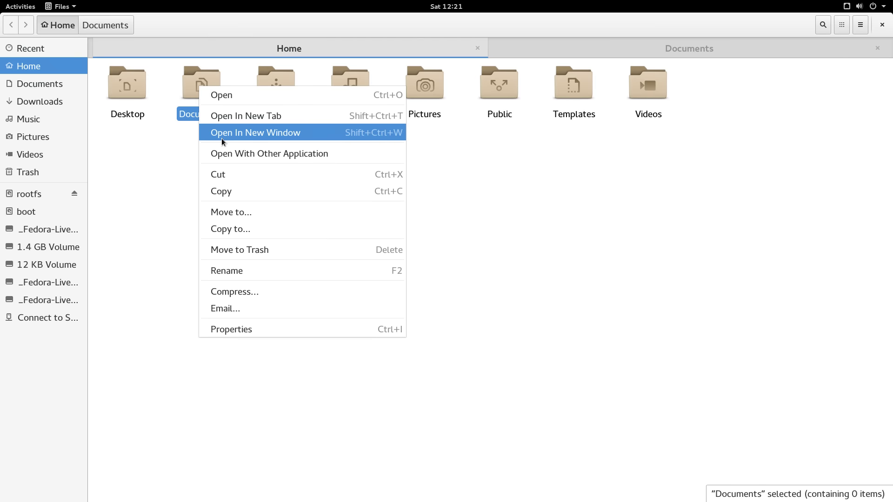
key("Down")
key("Down")
key("Down")
key("Down")
key("Down")
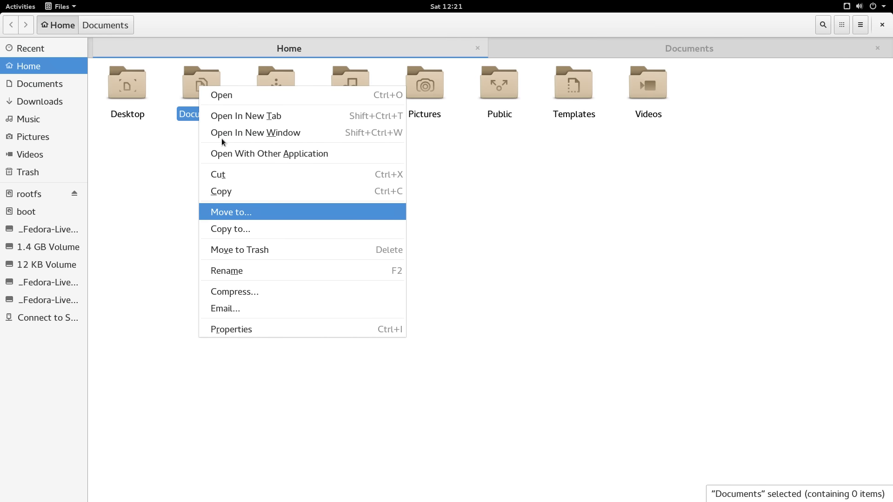
key("Down")
key("Down")
key("Down")
key("Down")
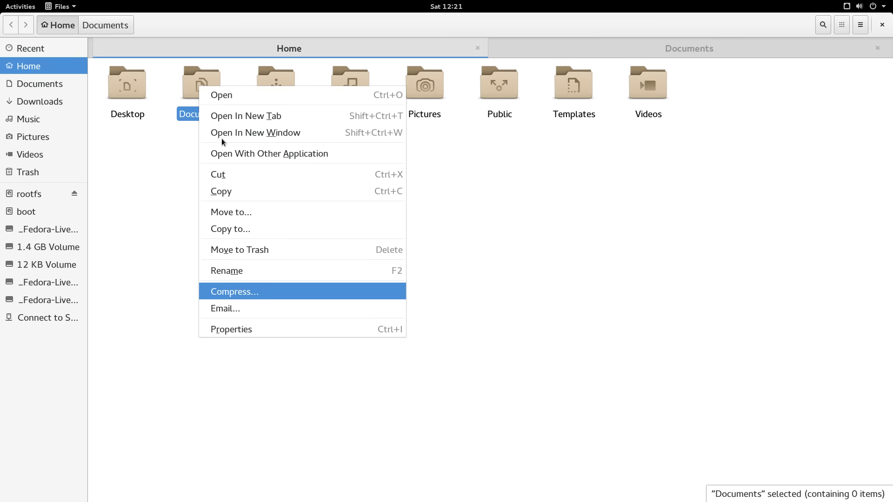
key("Down")
key("Return")
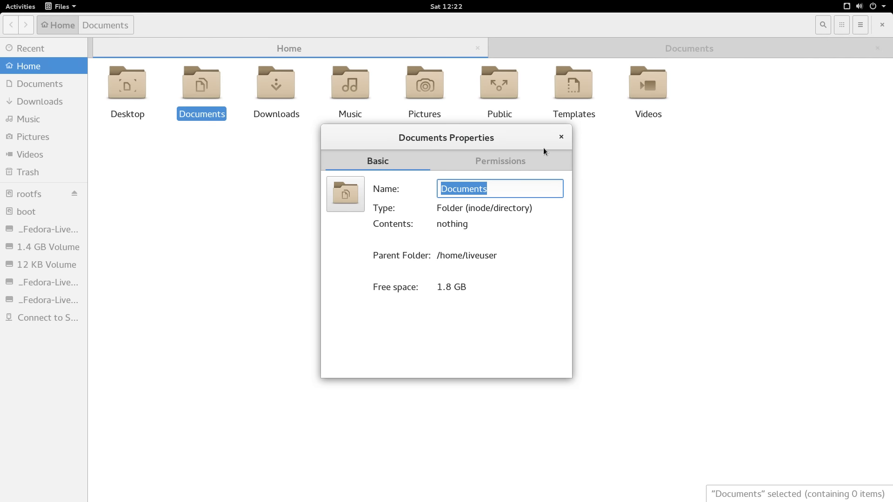
Review the Documents folder's Permissions and Basic tabs, then close its properties
left_click(529, 162)
left_click(356, 160)
left_click(517, 165)
left_click(407, 164)
left_click(507, 161)
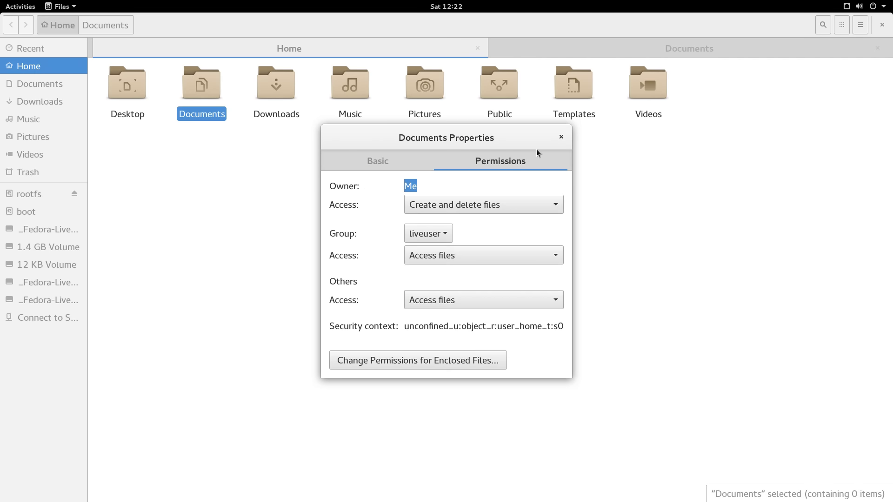
left_click(561, 137)
Open Public's Properties and keep group and others access at Access files
right_click(514, 105)
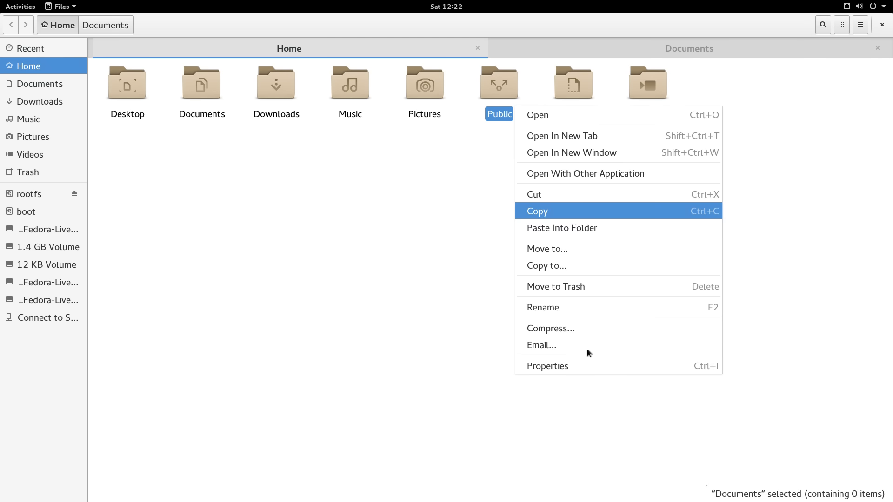
left_click(573, 348)
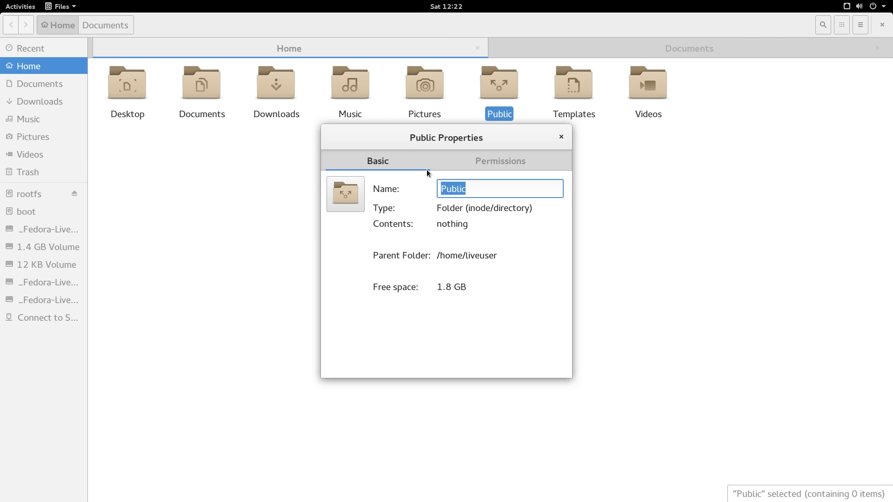
left_click(501, 156)
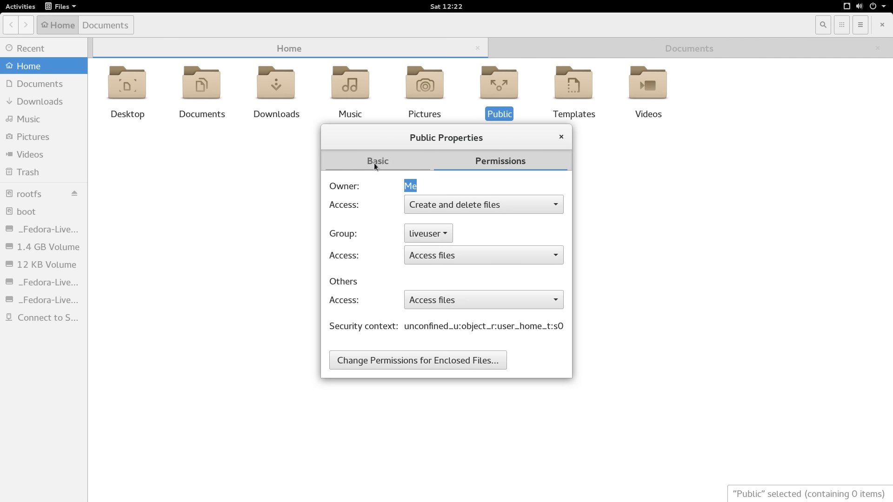
left_click(501, 261)
left_click(501, 261)
left_click(501, 305)
left_click(501, 305)
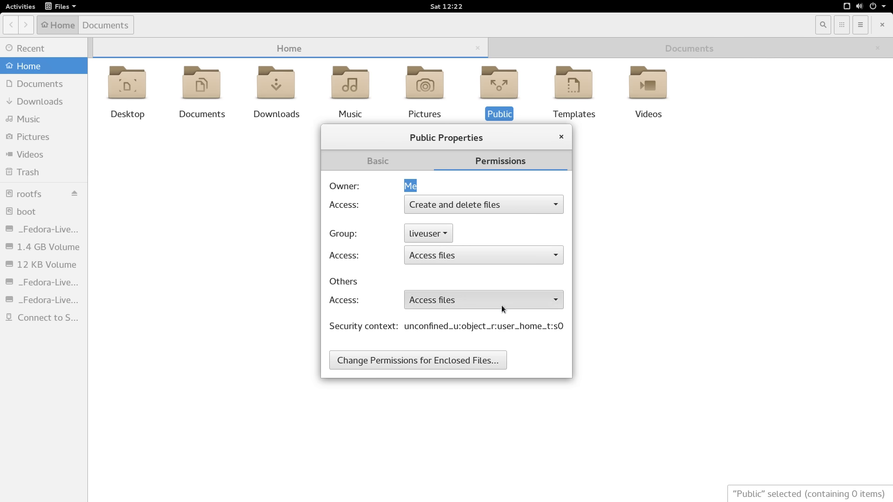
Compare Public's Basic and Permissions tabs, close its properties, and select Templates
left_click(390, 156)
left_click(497, 157)
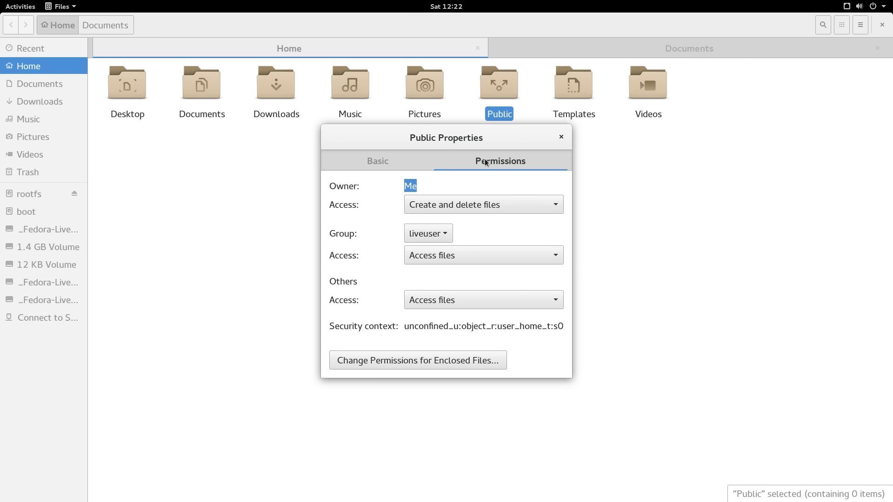
left_click(369, 164)
left_click(521, 157)
left_click(561, 136)
left_click(564, 115)
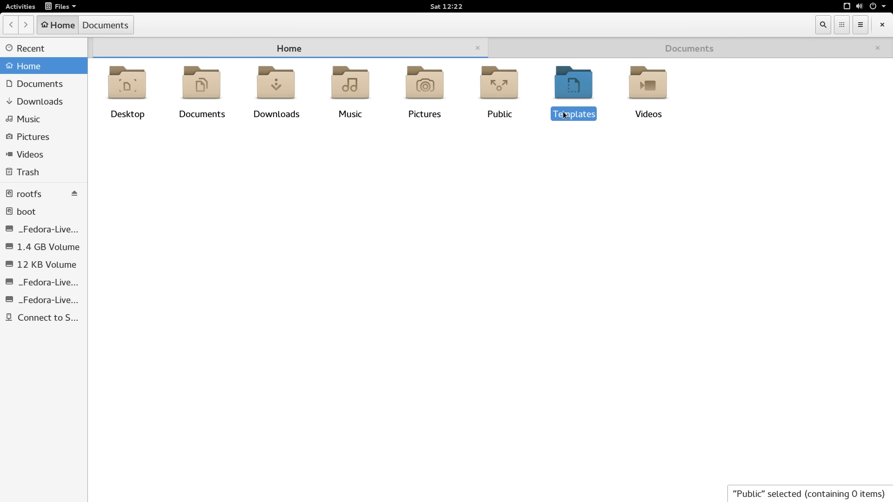
Open Templates, then browse Trash, Videos, Music and back to Pictures
double_click(564, 115)
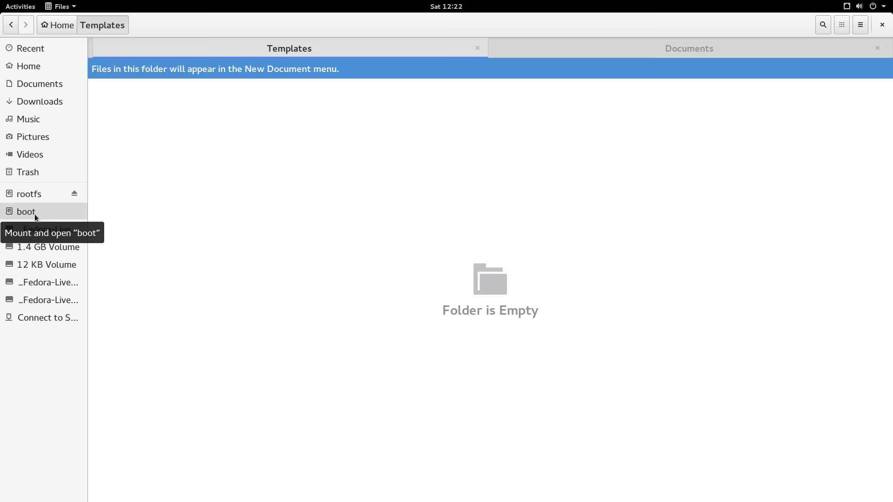
left_click(508, 50)
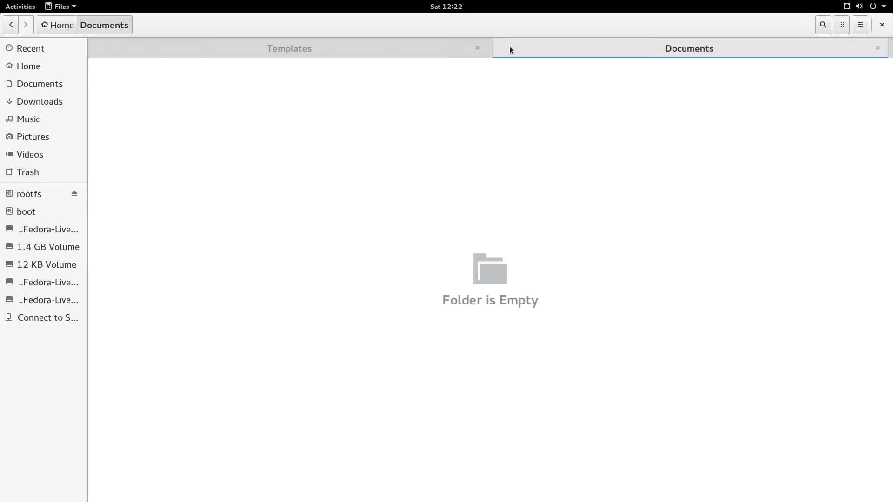
left_click(358, 51)
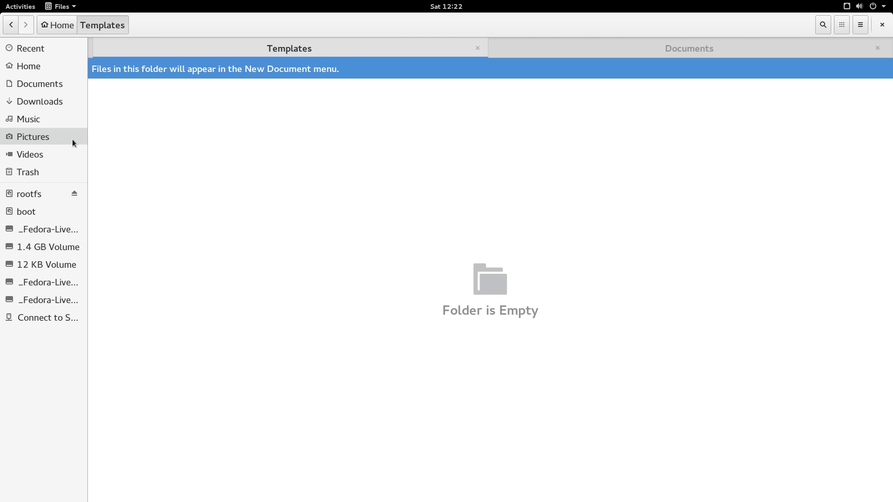
left_click(67, 170)
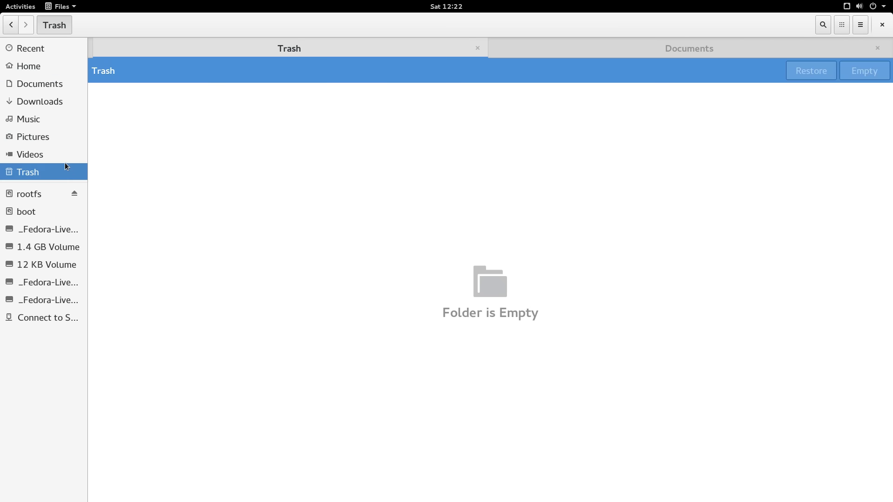
left_click(69, 154)
left_click(70, 136)
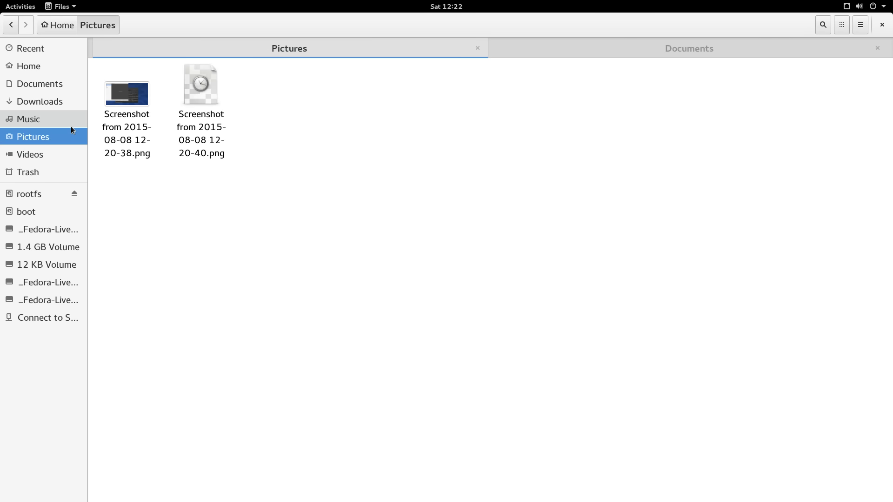
left_click(69, 124)
left_click(62, 137)
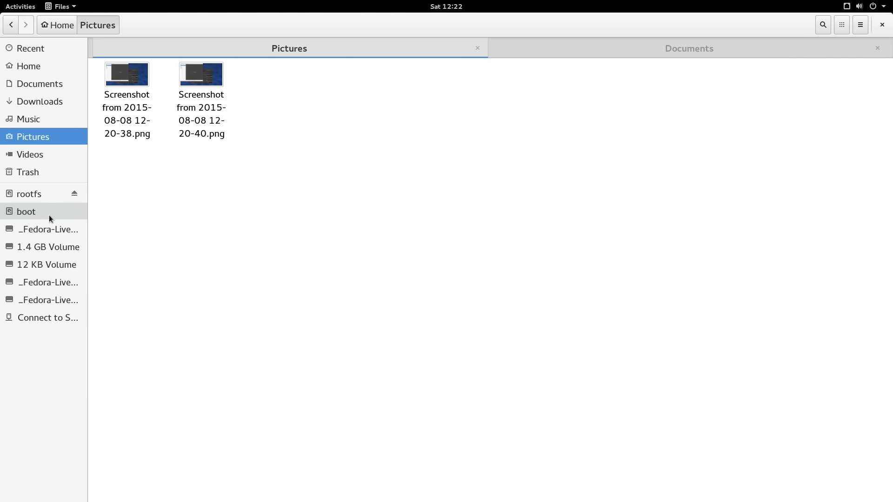
Unmount rootfs from the sidebar and start Connect to Server
right_click(49, 196)
key("Escape")
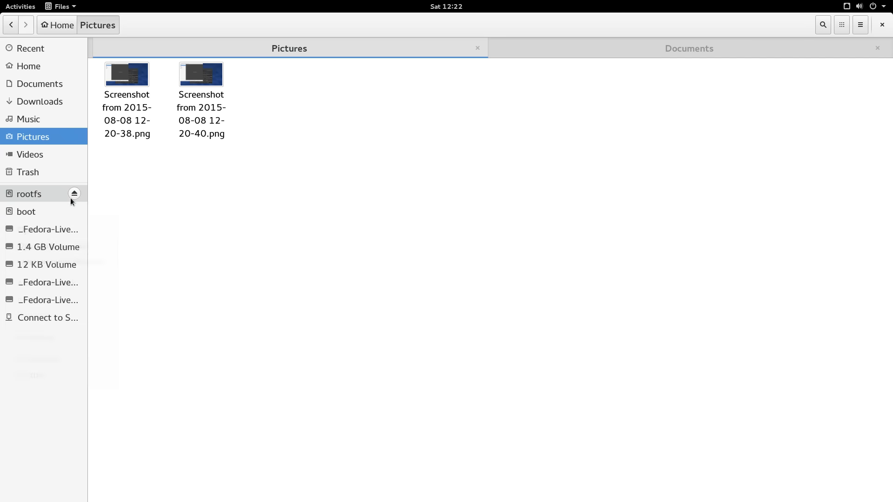
left_click(74, 194)
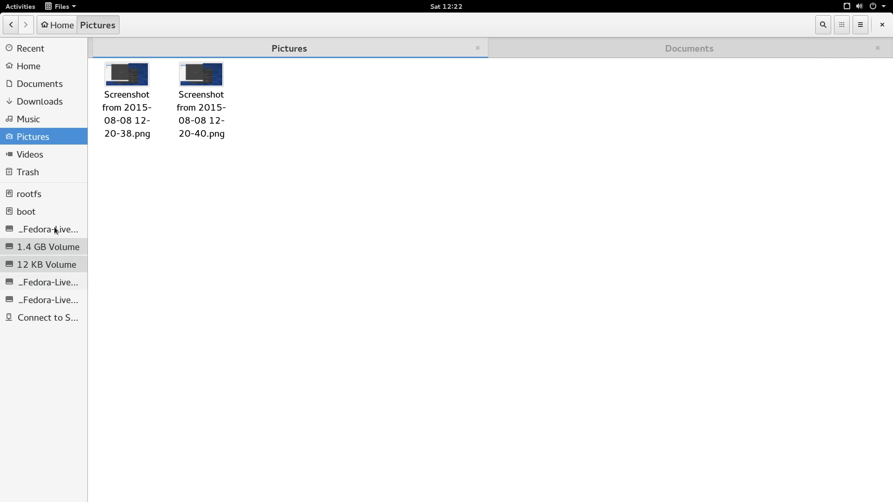
left_click(33, 319)
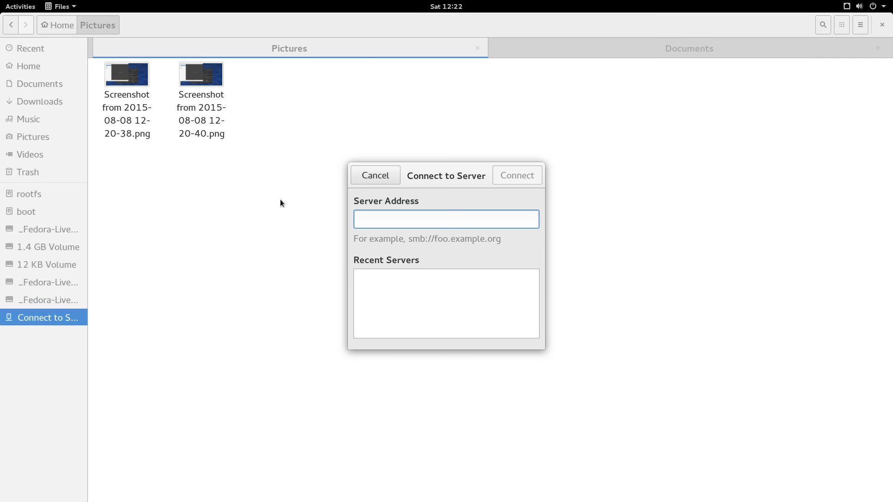
Cancel Connect to Server and browse Music, Videos, Documents, Home and Recent
left_click(374, 175)
left_click(19, 118)
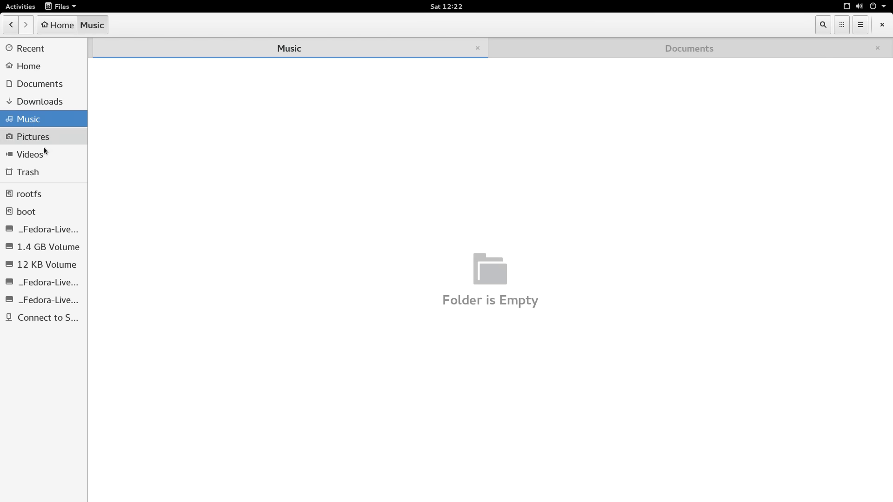
left_click(43, 149)
left_click(62, 82)
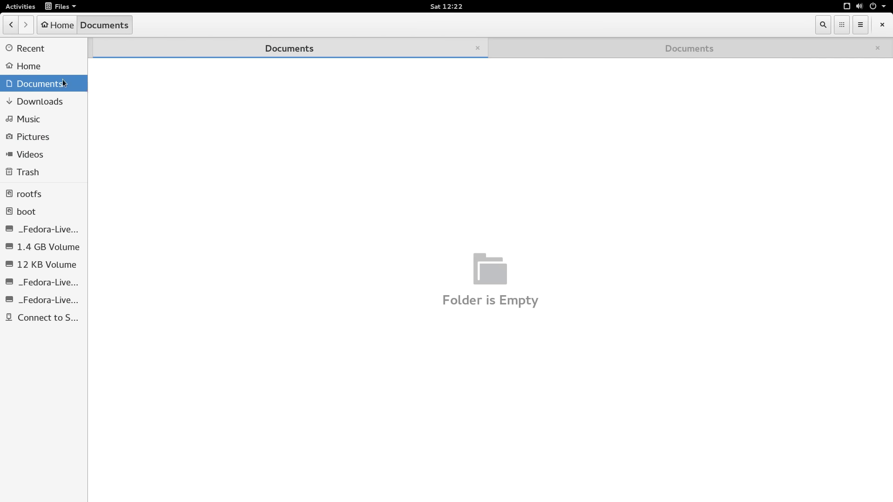
left_click(35, 67)
left_click(38, 50)
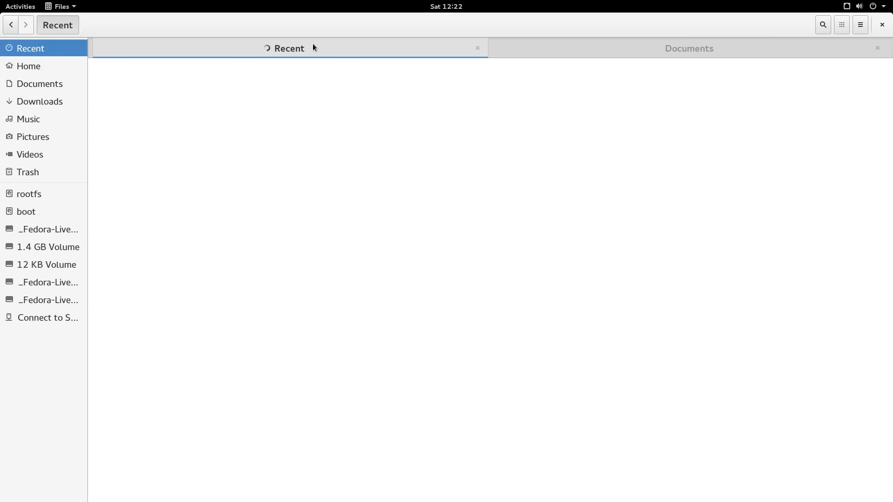
Switch to the Documents tab, glance at the app menu, and close Files
left_click(594, 47)
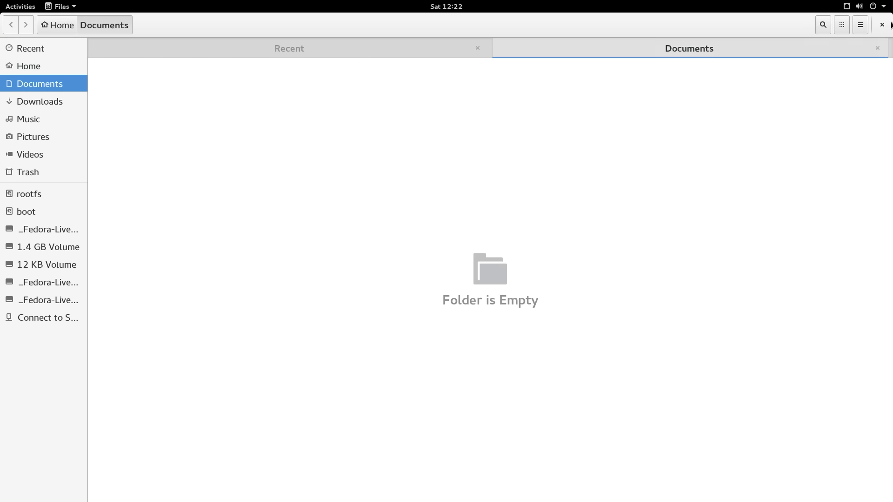
left_click(857, 26)
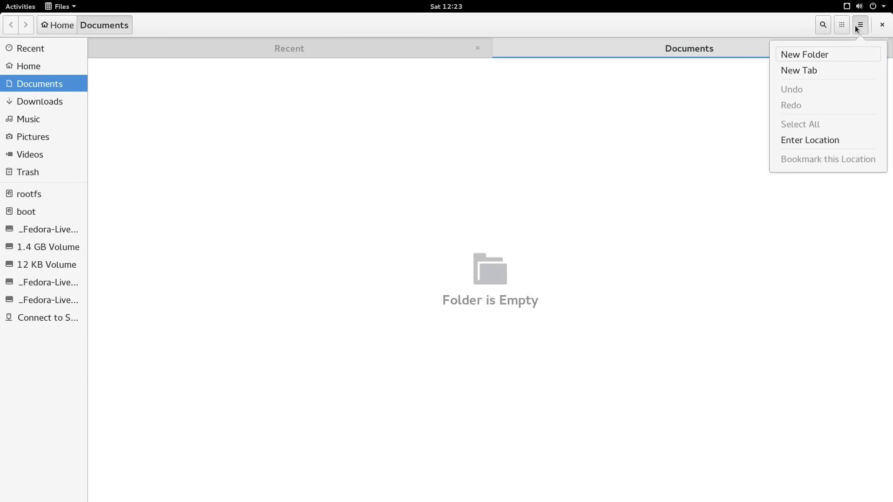
left_click(751, 131)
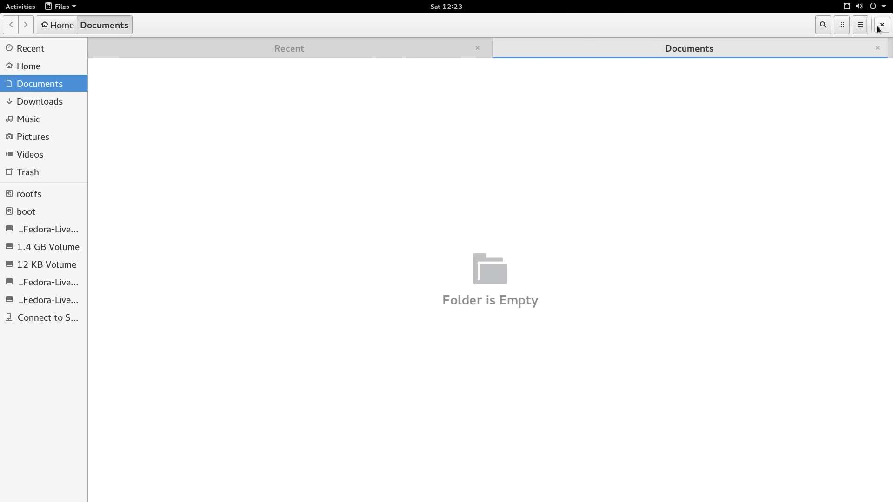
left_click(878, 29)
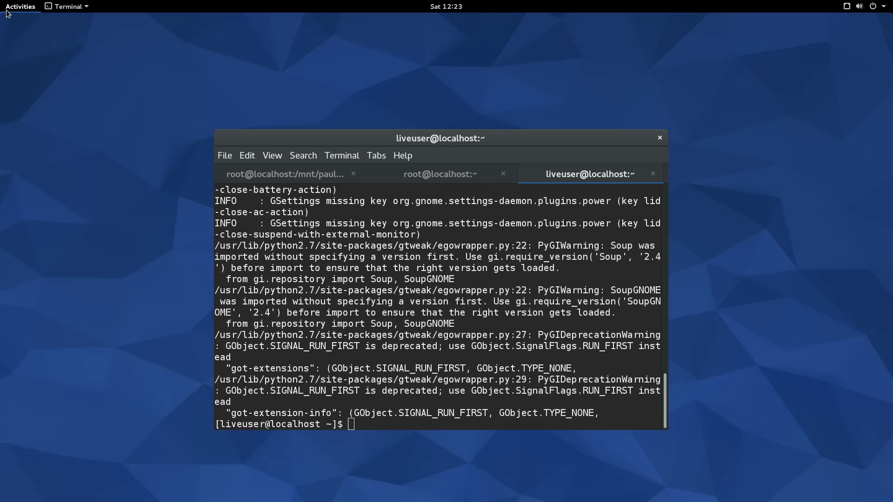
left_click(7, 11)
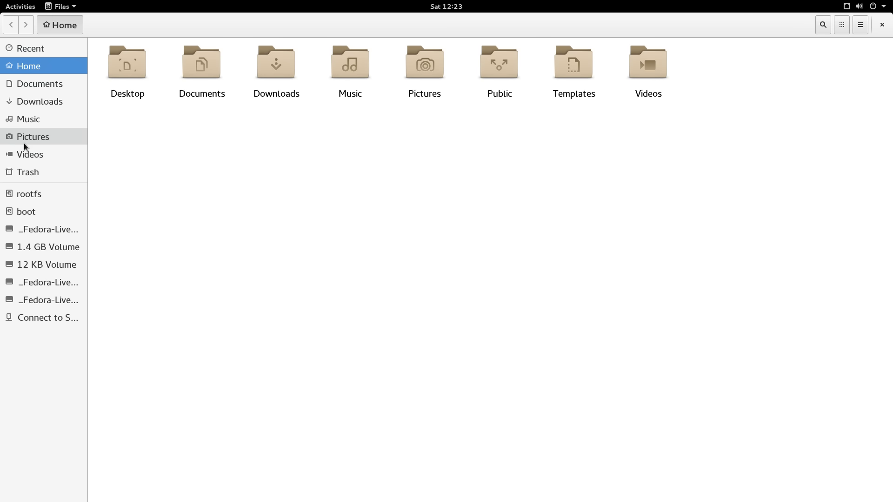
left_click(24, 143)
left_click(28, 154)
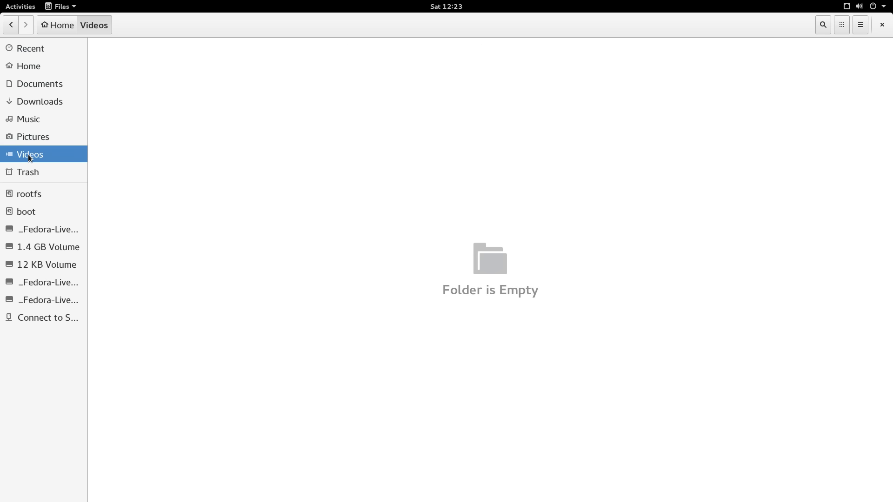
left_click(33, 175)
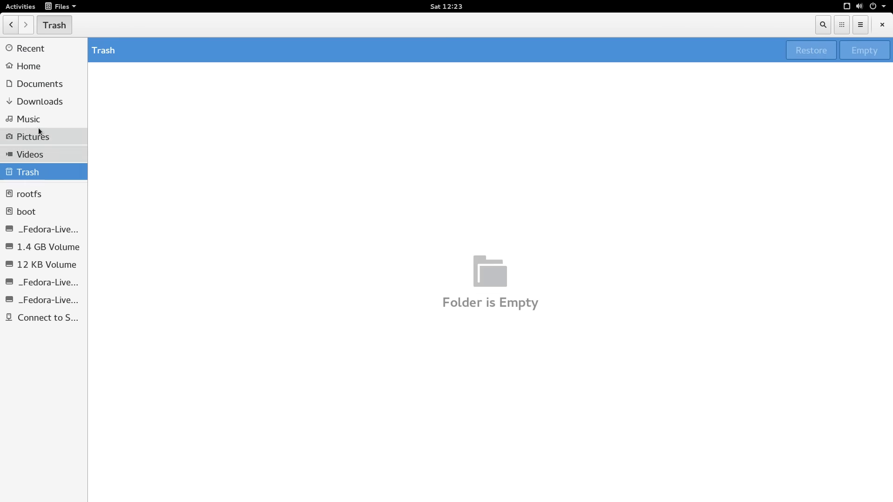
left_click(44, 100)
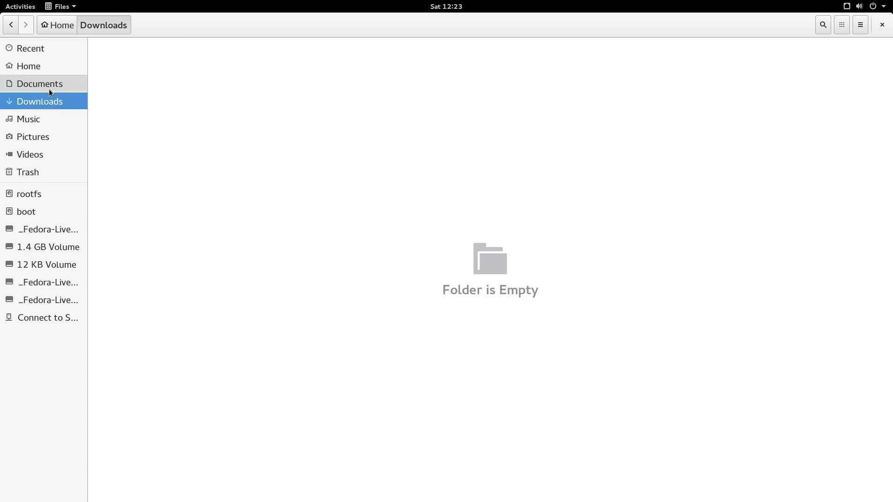
left_click(50, 90)
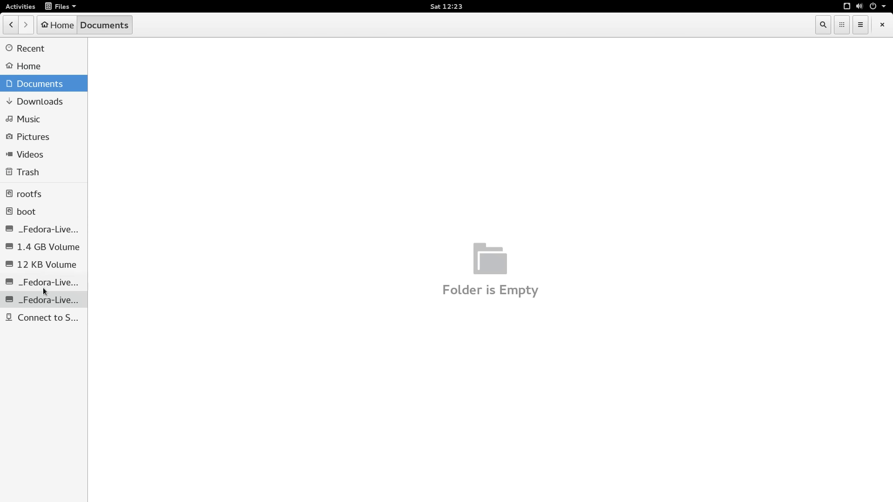
left_click(882, 24)
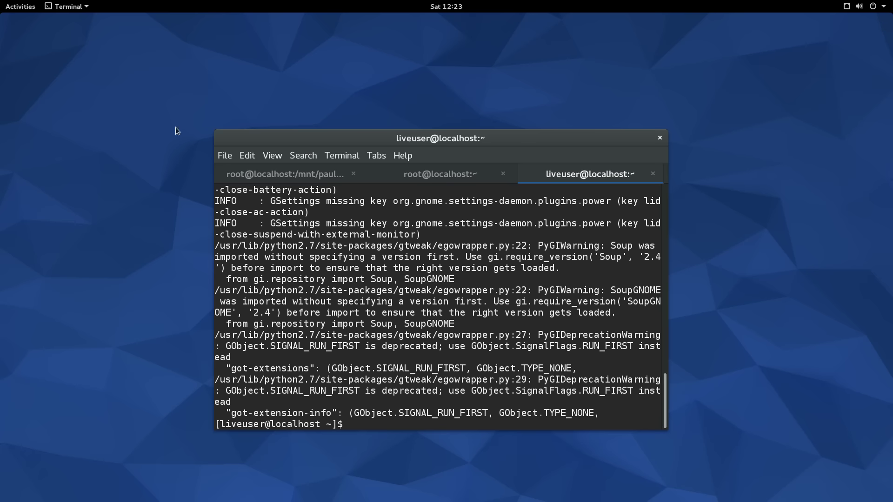
Launch GNOME Boxes from the Show Applications grid in the Activities overview
left_click(18, 6)
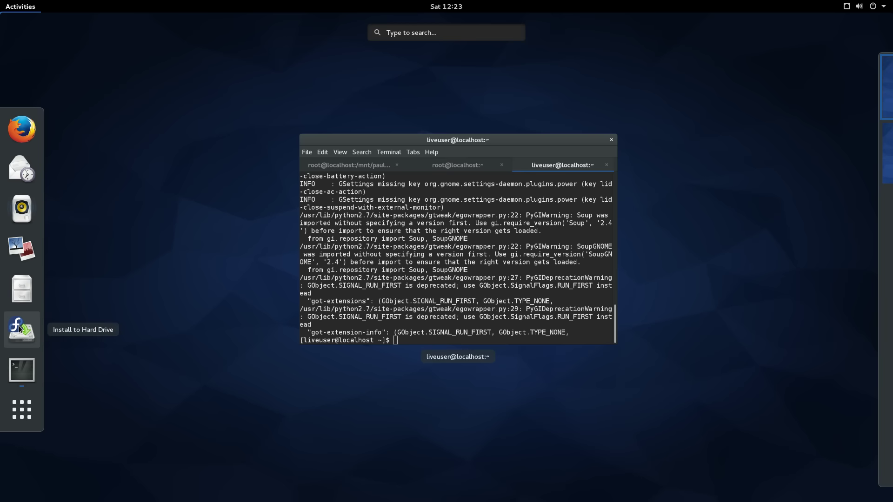
left_click(19, 407)
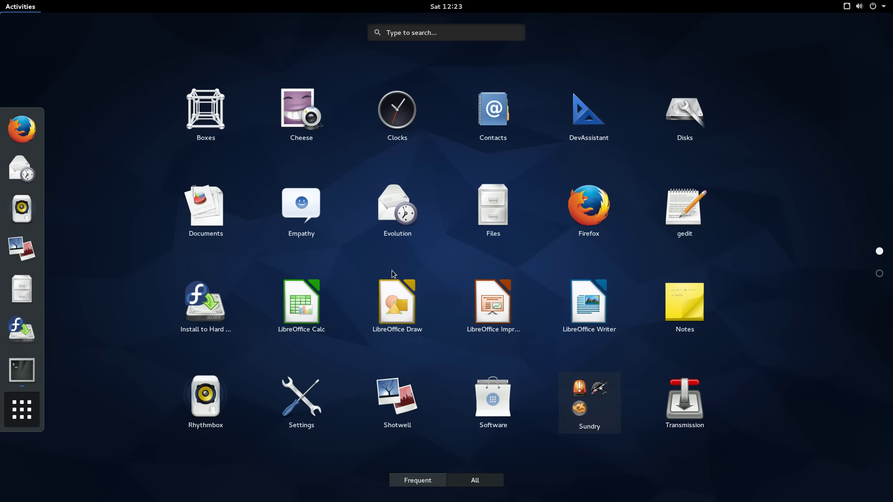
left_click(216, 125)
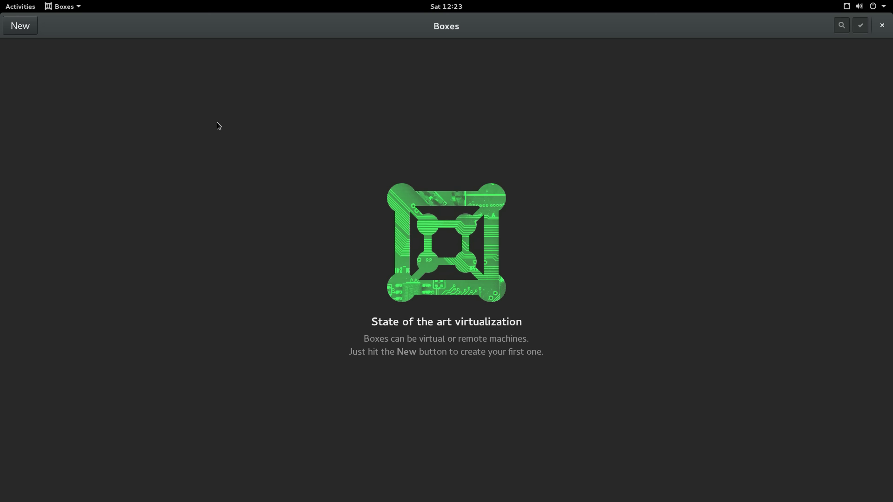
Start a new box and try the Enter URL and Select a file sources, cancelling the file chooser
left_click(27, 27)
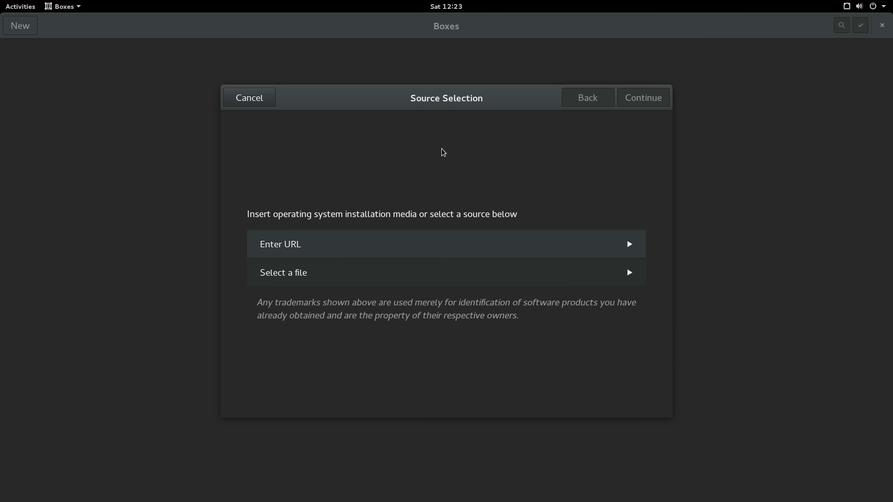
left_click(325, 247)
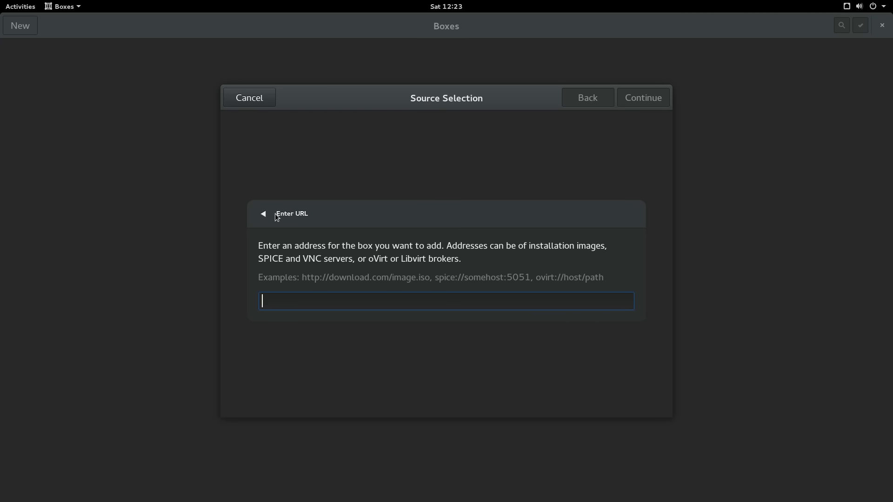
left_click(276, 214)
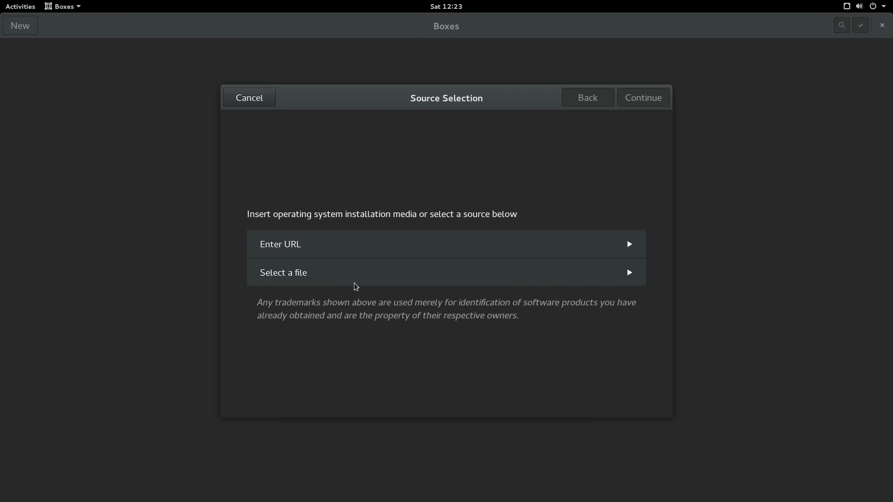
left_click(354, 283)
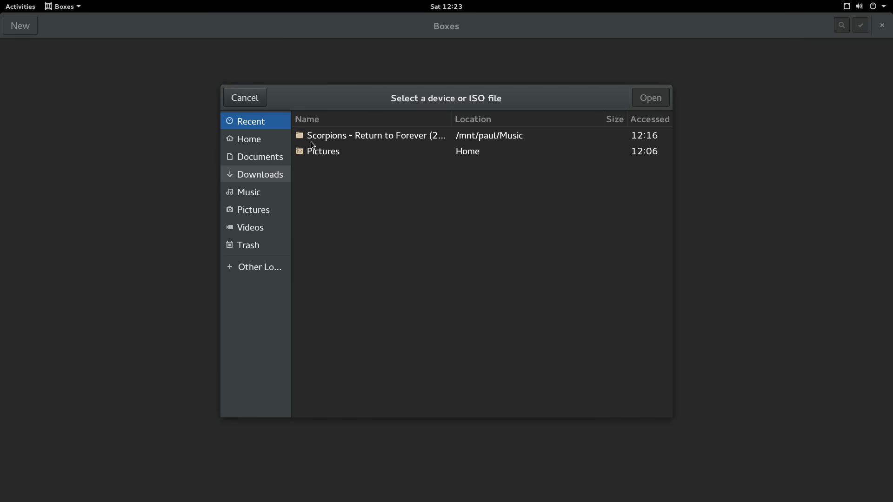
left_click_drag(244, 99, 238, 112)
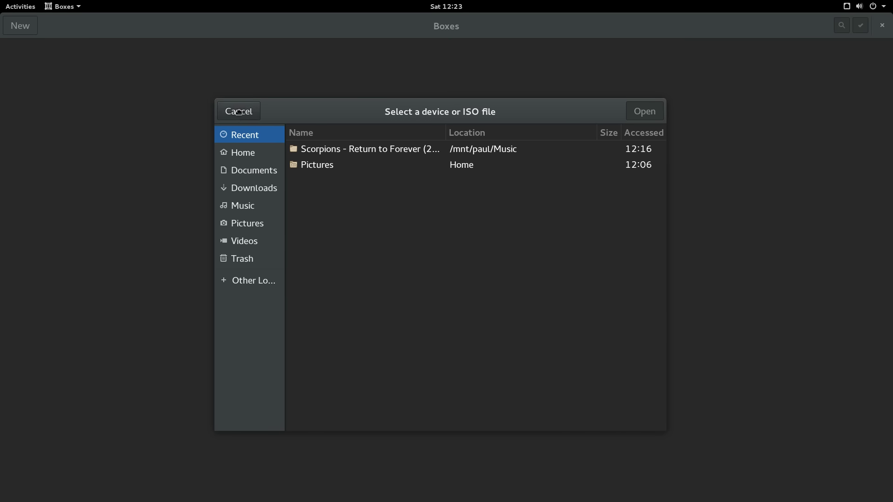
left_click(239, 112)
Pick Enter URL again, abandon the wizard, then start a fresh new box
left_click(331, 263)
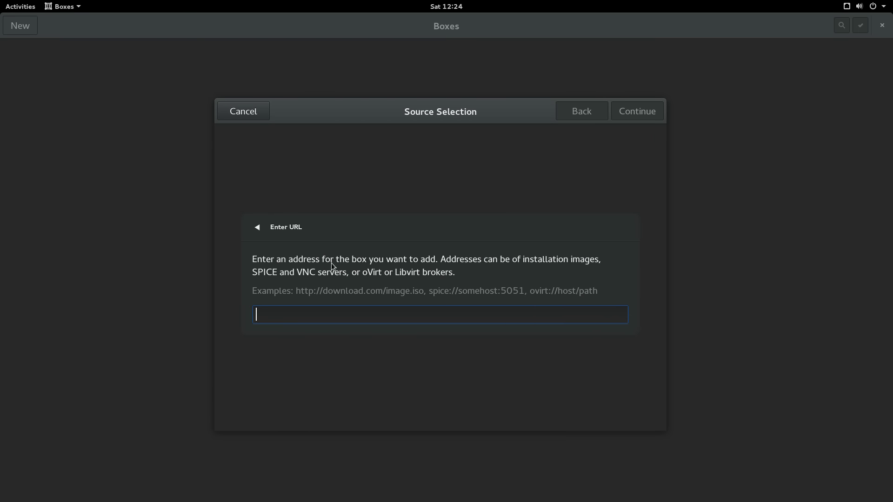
left_click(245, 112)
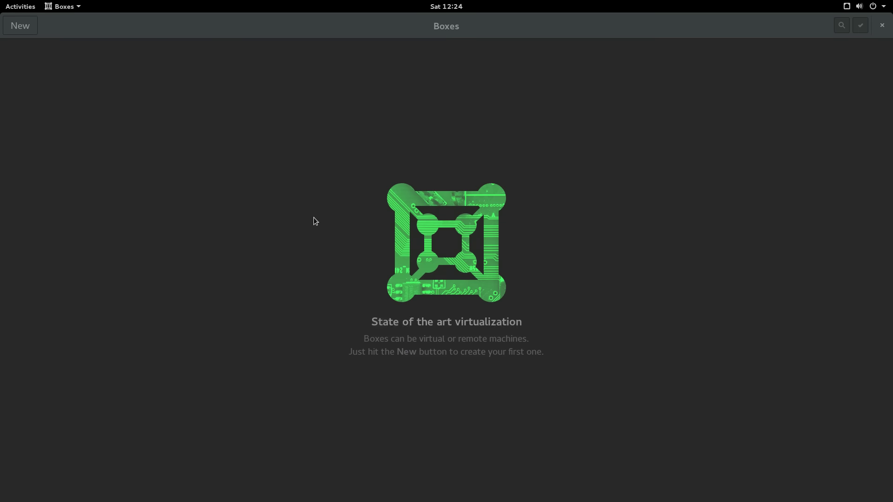
left_click(20, 26)
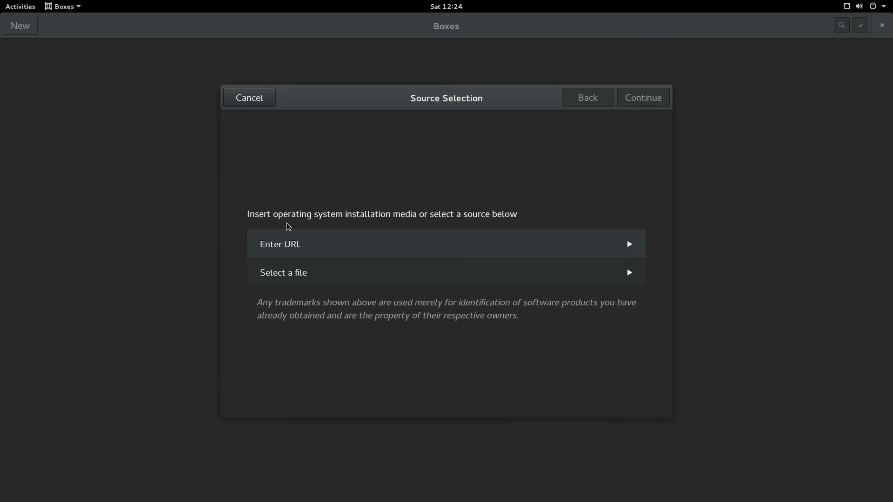
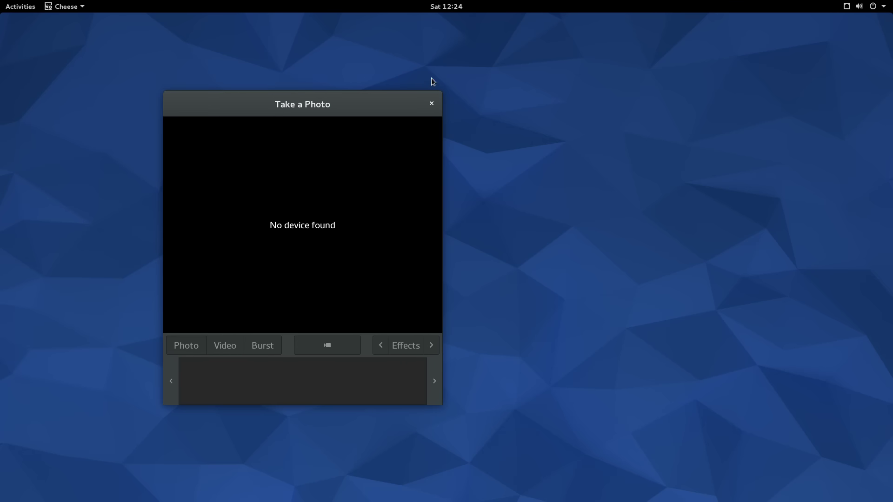
Close the Cheese window and launch Contacts from the application grid
left_click(431, 105)
left_click(21, 6)
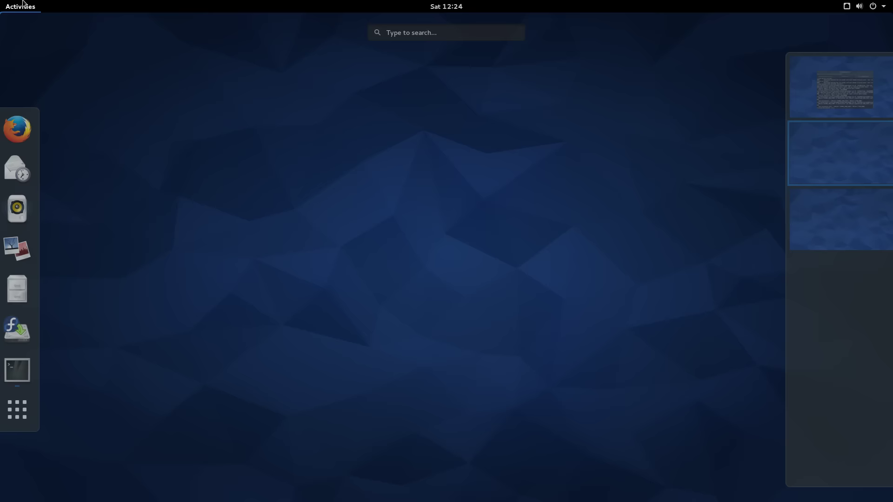
left_click(22, 410)
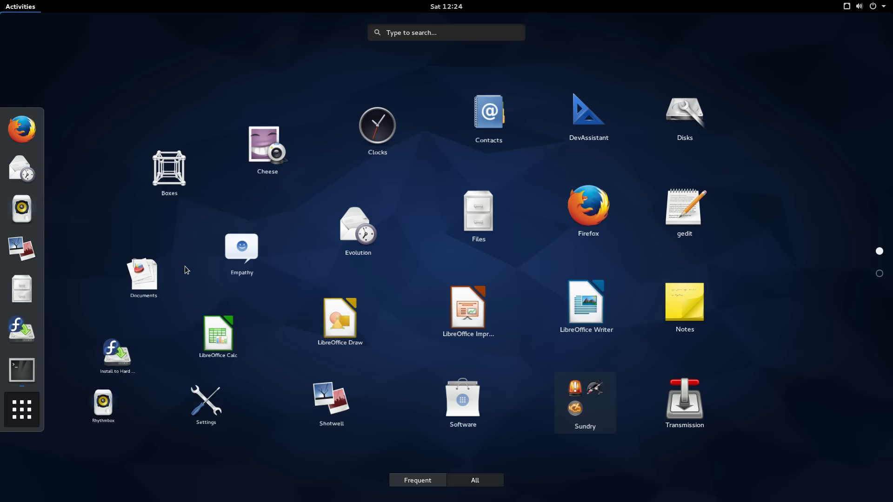
left_click(493, 133)
Launch Clocks from the application grid as well
left_click(6, 5)
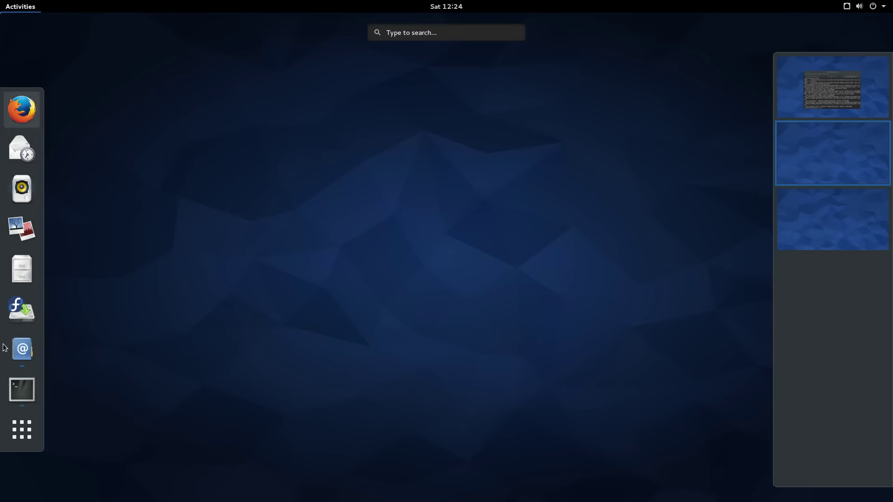
left_click(14, 432)
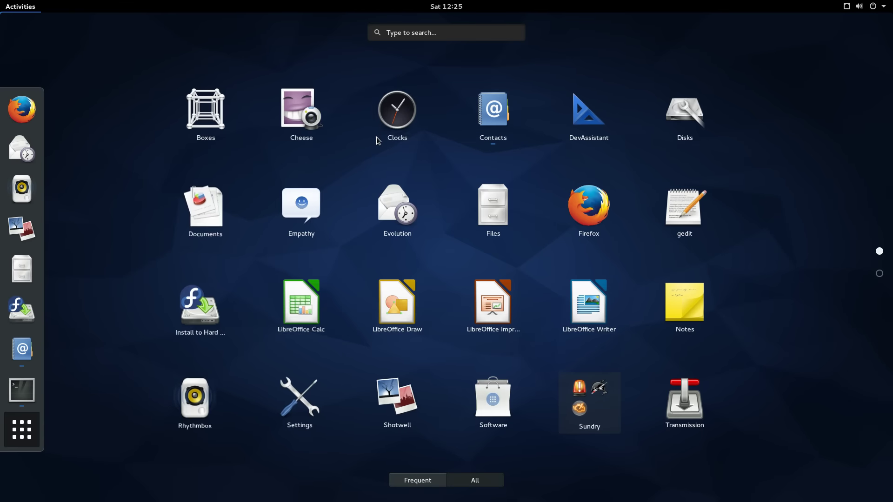
left_click(394, 130)
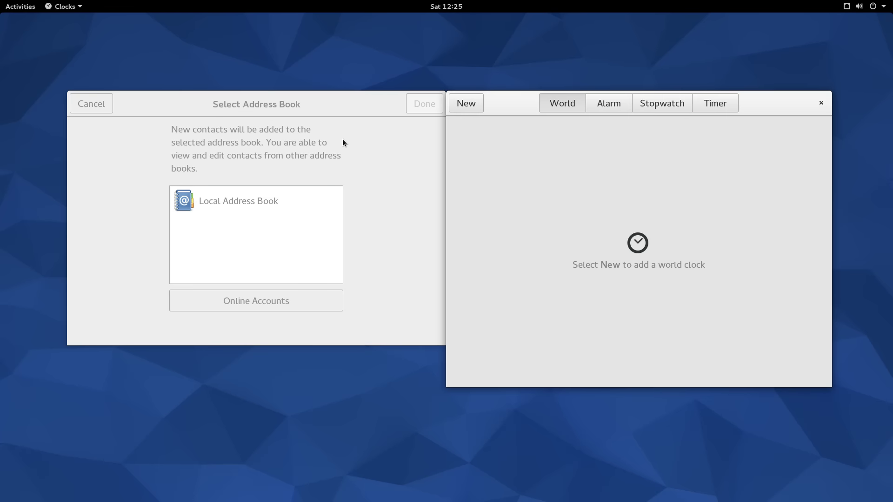
Browse the Clocks Alarm, Stopwatch and Timer views, ending on World
left_click(596, 107)
left_click(647, 104)
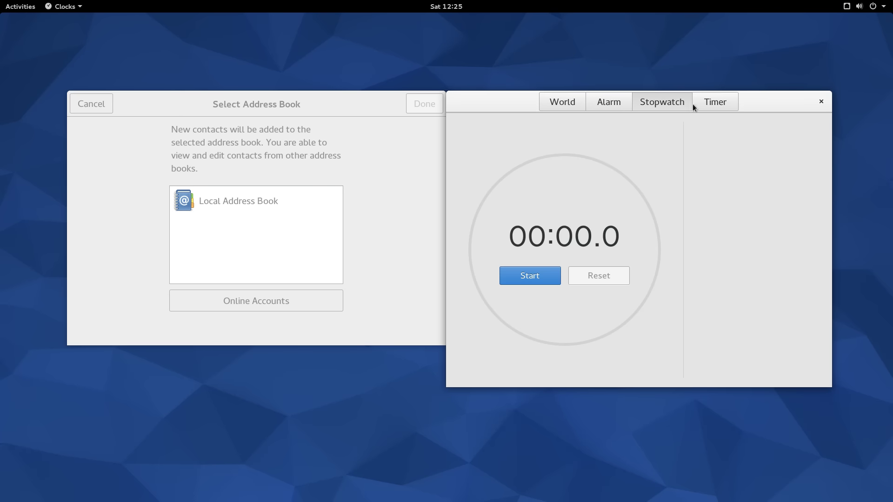
left_click(713, 101)
left_click(670, 102)
left_click(603, 100)
left_click(561, 99)
Choose Local Address Book in Contacts and bring up the Online Accounts settings
left_click(214, 136)
left_click(236, 209)
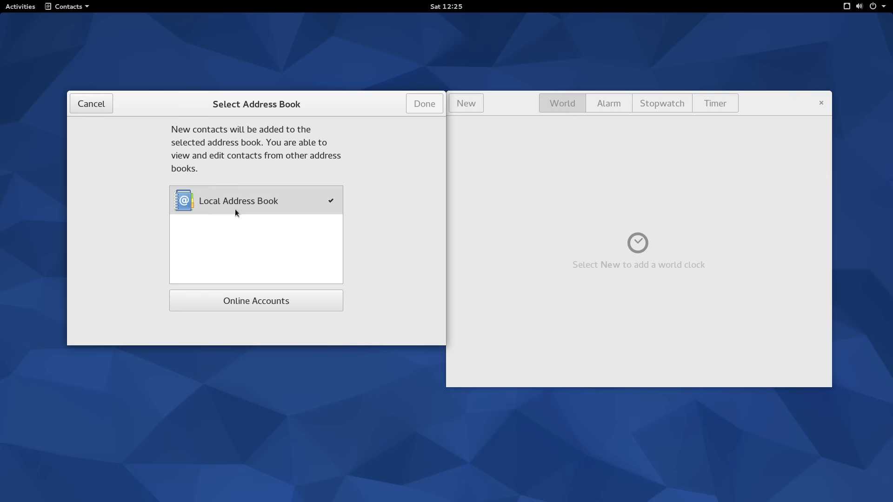
left_click(279, 303)
left_click(505, 152)
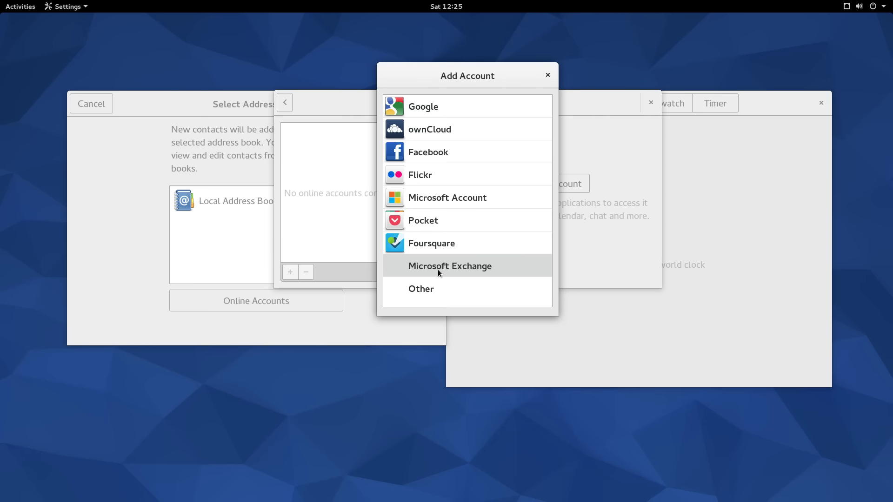
Cancel the Facebook account sign-in and close the settings window
left_click(448, 158)
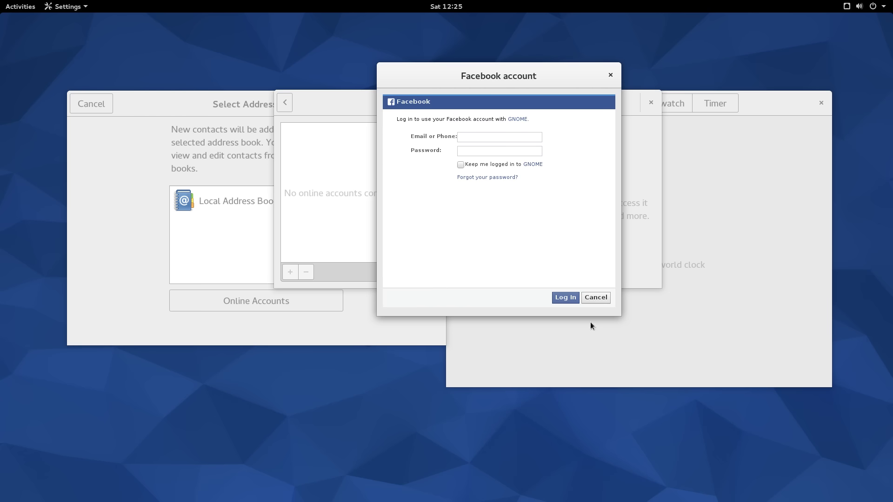
left_click(596, 298)
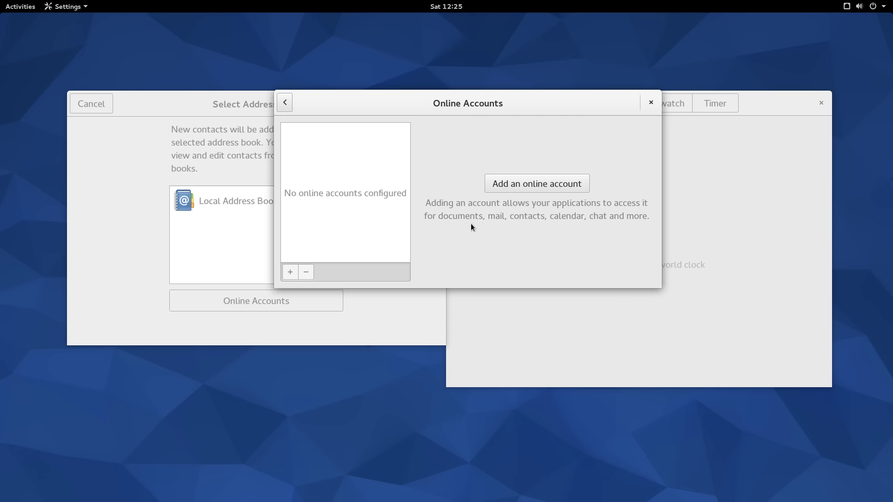
left_click(281, 105)
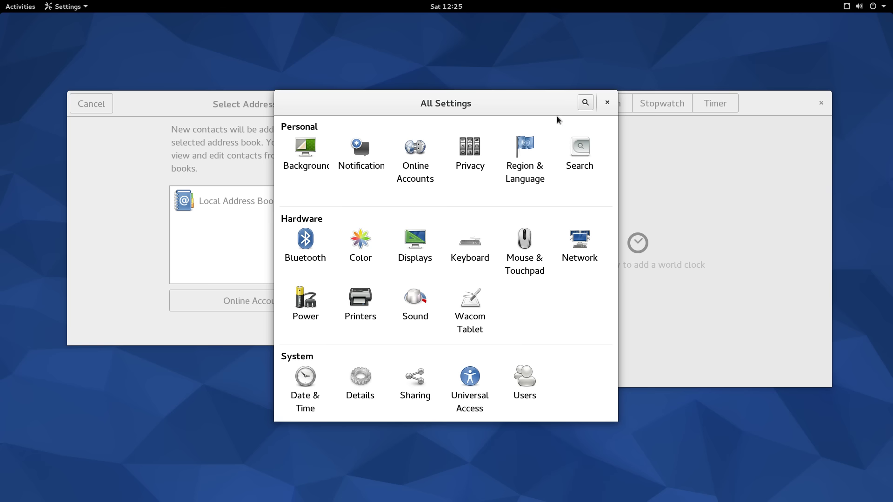
left_click(607, 102)
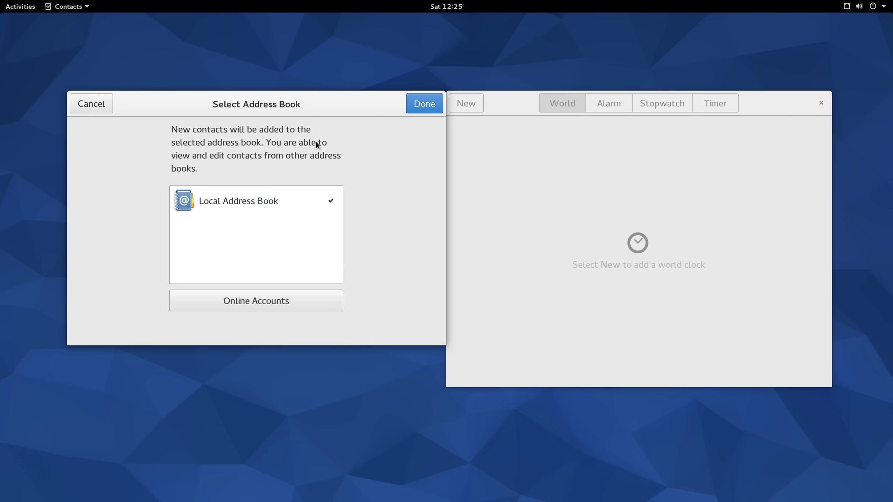
Reopen Online Accounts, close its provider list and window, and cancel the address book choice
left_click(269, 293)
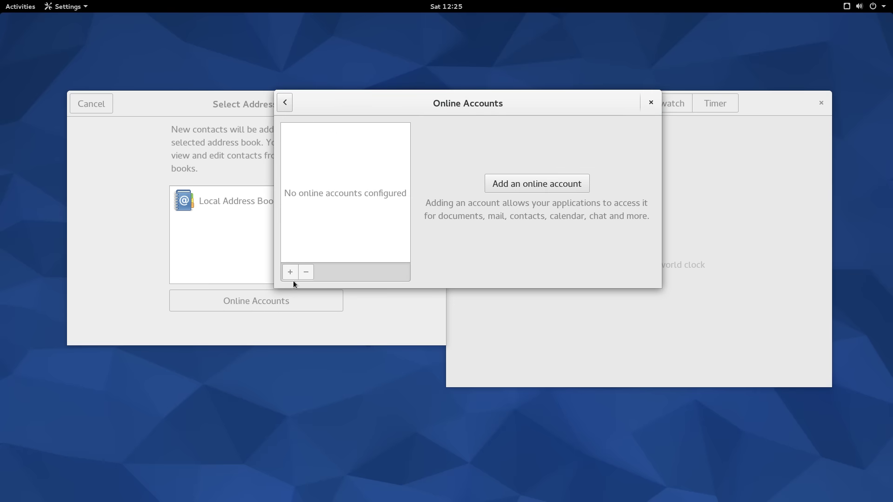
left_click(510, 188)
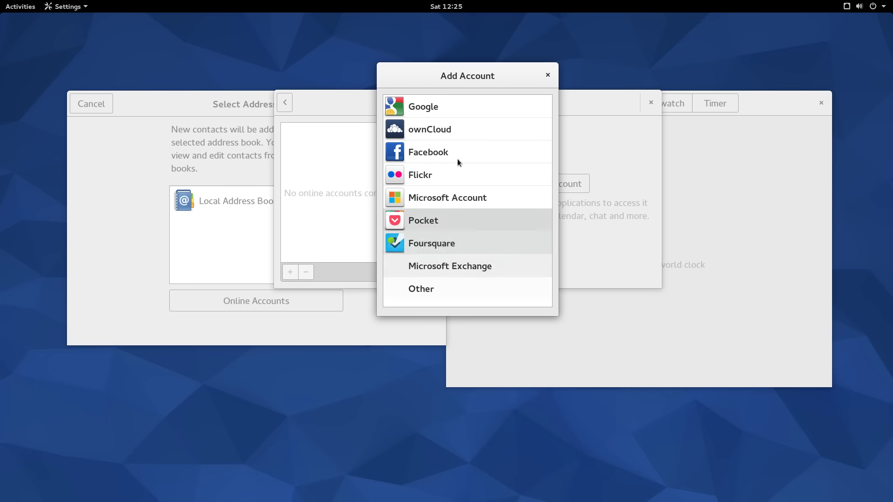
left_click(548, 75)
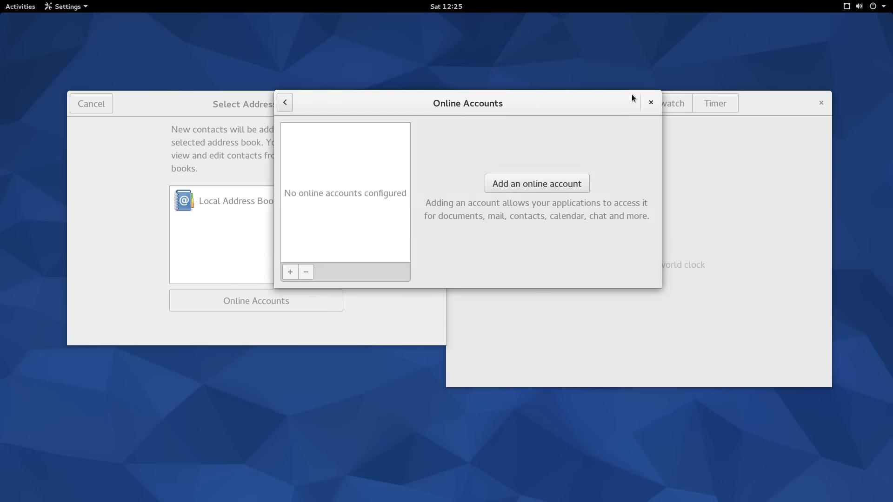
left_click(651, 102)
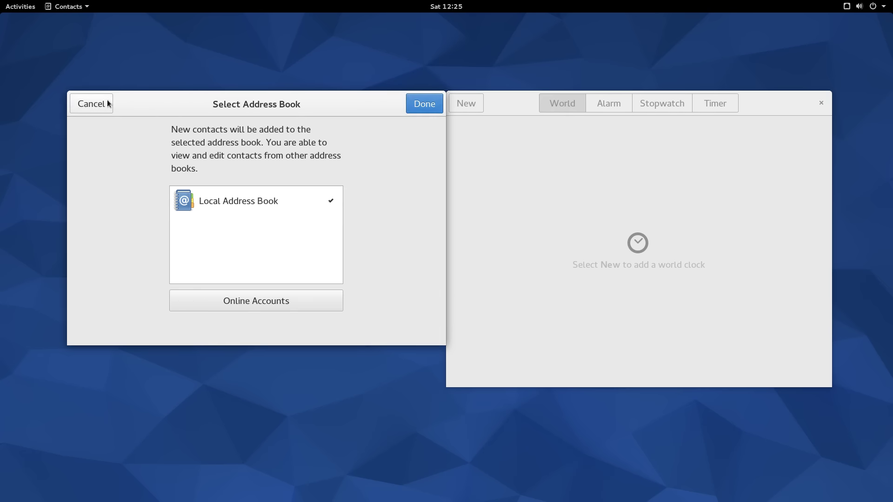
left_click(108, 102)
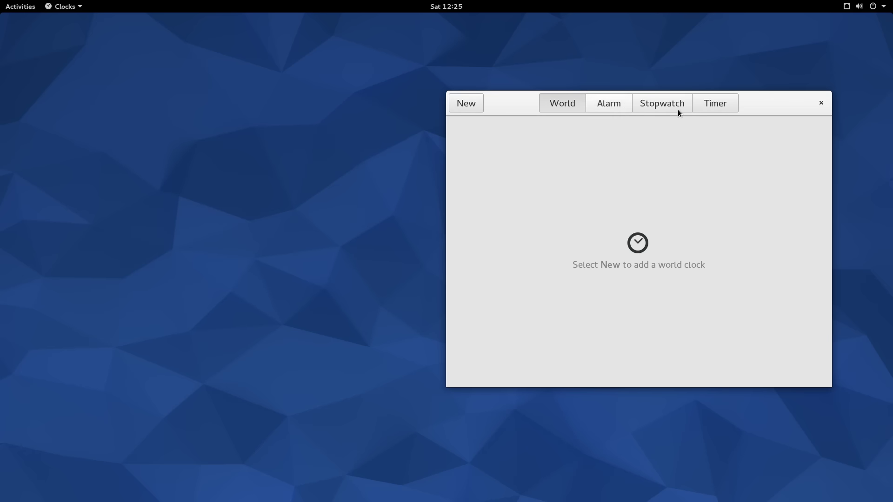
Search for 'Tokyo, Japan' as a new world clock, cancel without adding it, then view alarms
left_click(455, 108)
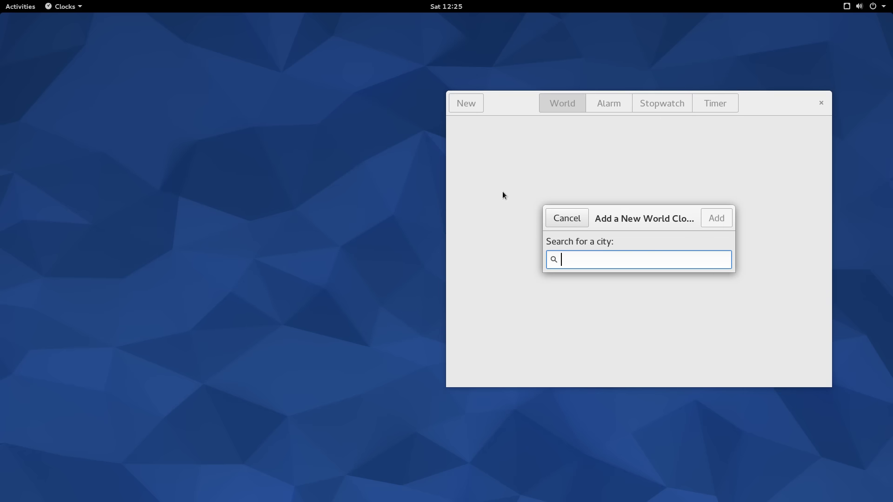
type("Tok")
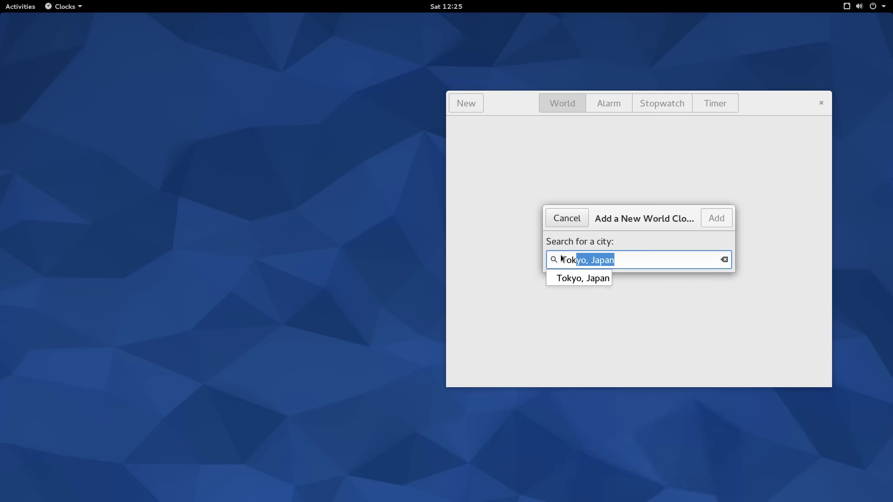
key("Escape")
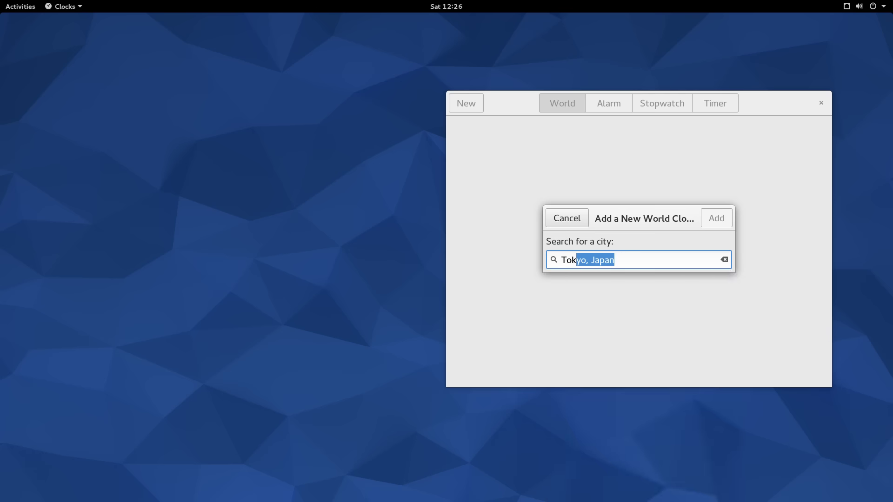
key("End")
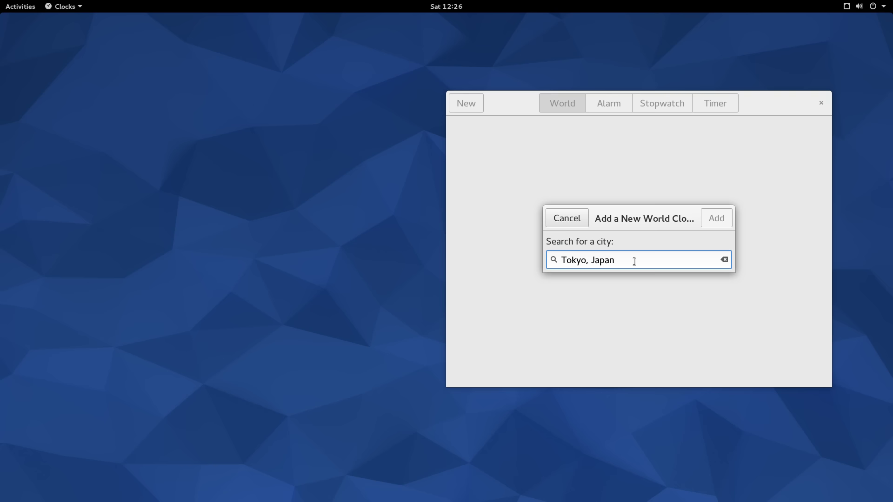
left_click(563, 221)
left_click(619, 104)
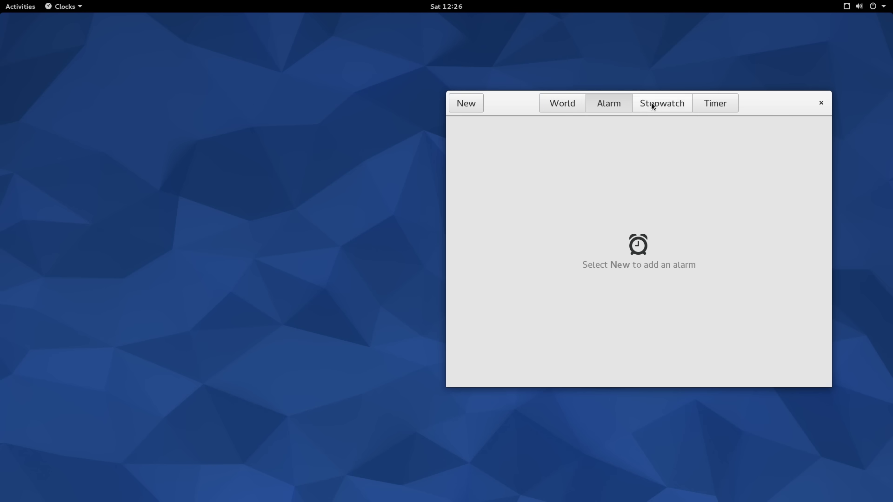
Start the five-minute countdown timer and the stopwatch
left_click(651, 103)
left_click(701, 100)
left_click(623, 294)
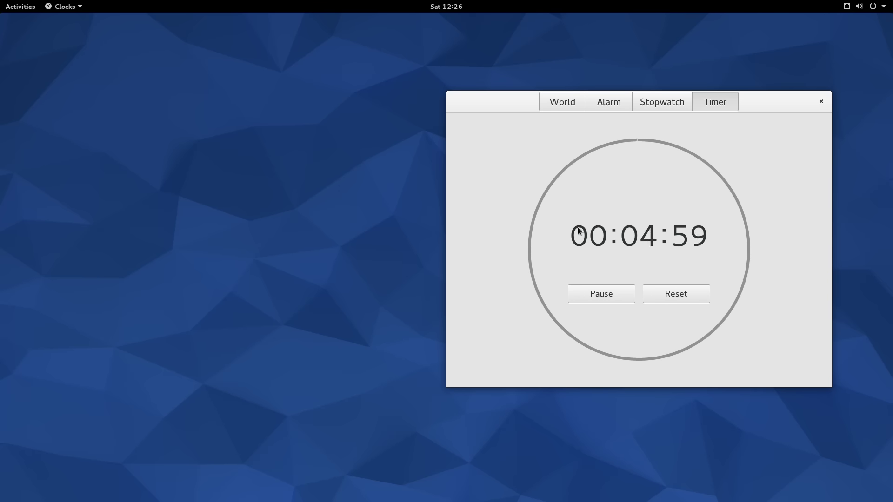
left_click(665, 110)
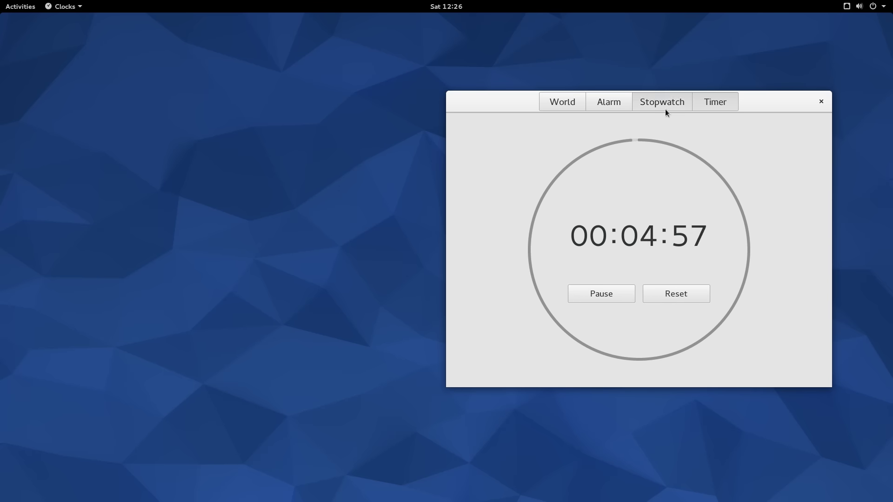
left_click(534, 282)
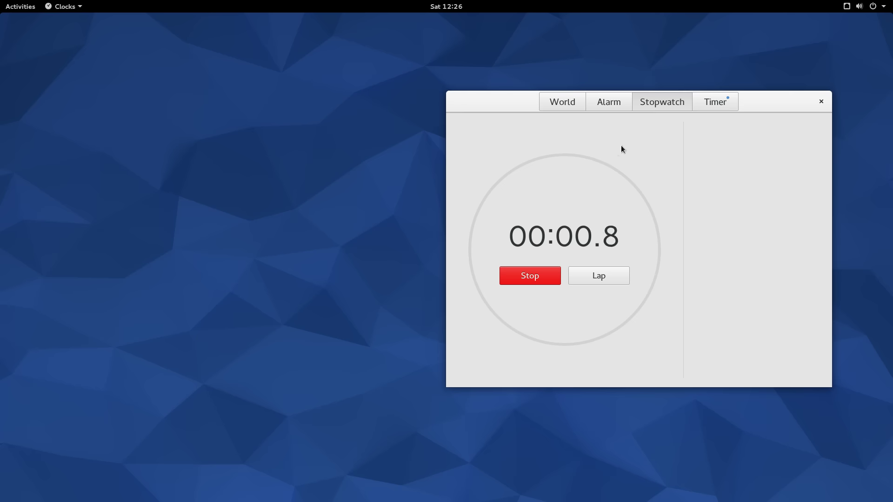
left_click(708, 107)
Create a new alarm for 12:27 and return to the World view
left_click(607, 108)
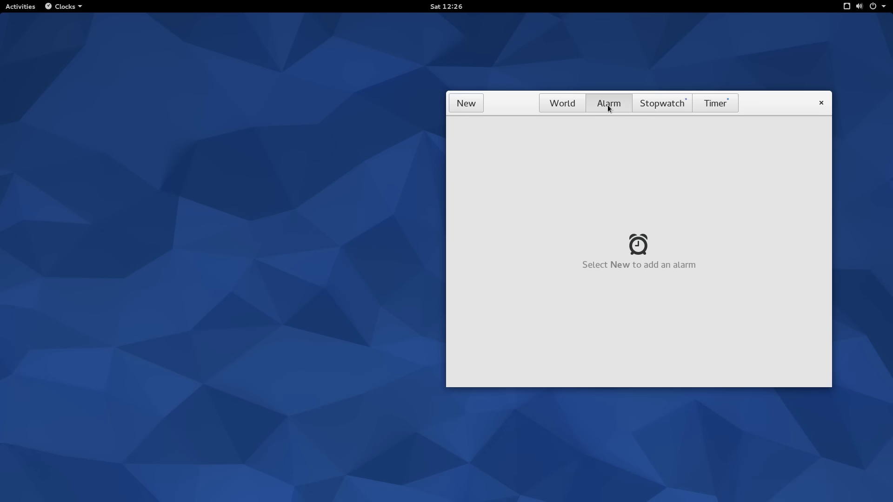
left_click(459, 106)
left_click(668, 188)
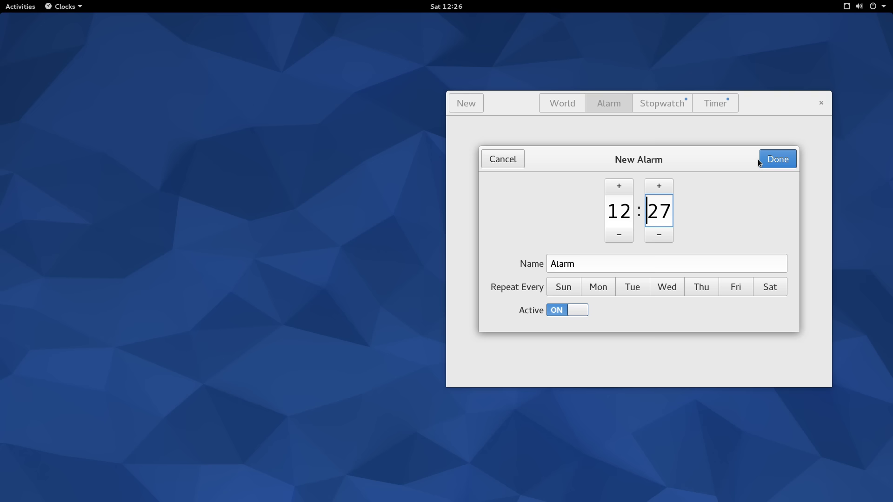
left_click(775, 163)
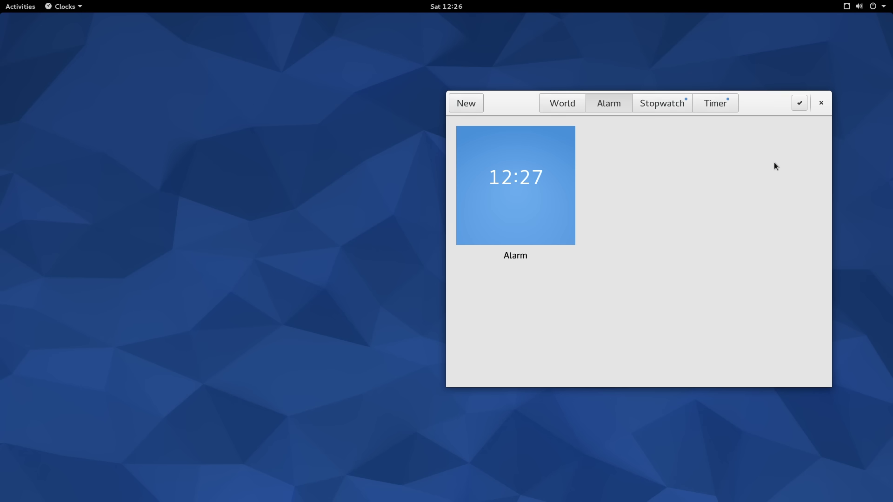
left_click(551, 107)
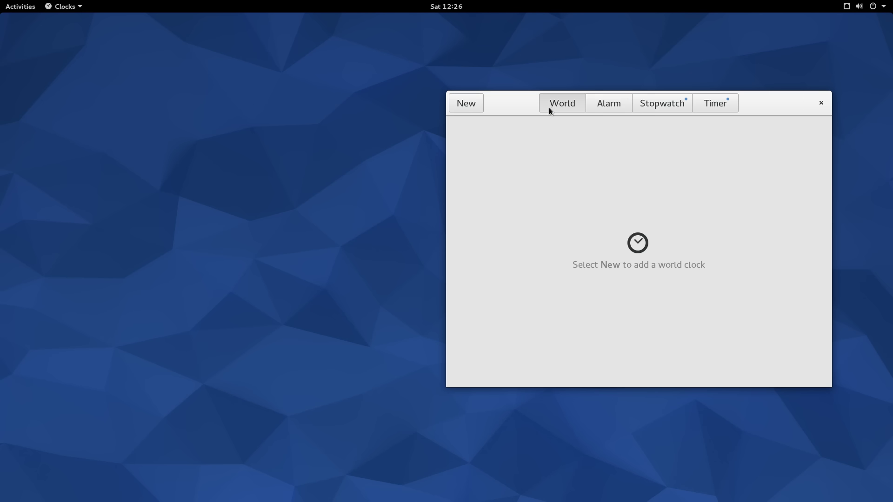
Add a world clock for New Richmond, Wisconsin after searching 'New'
left_click(607, 105)
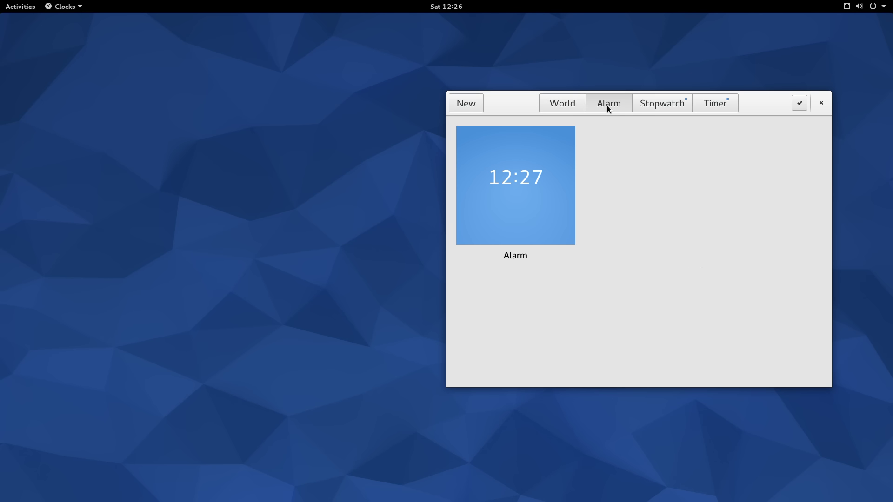
left_click(556, 112)
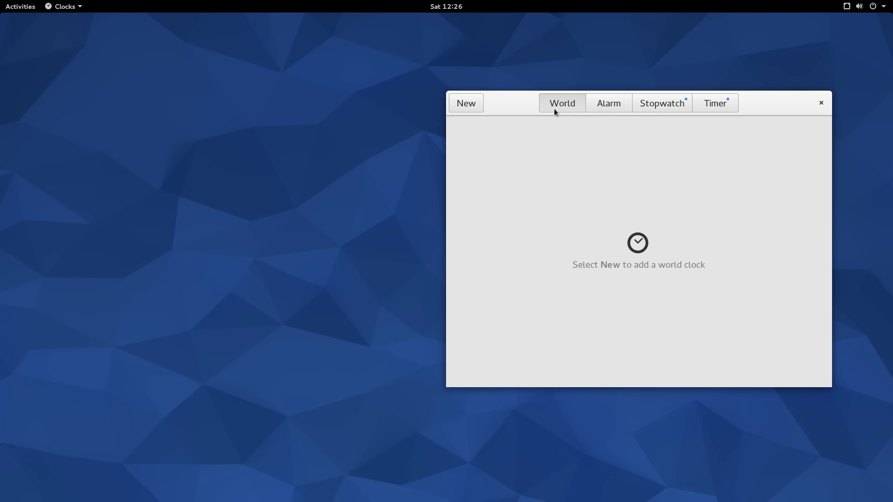
left_click(468, 105)
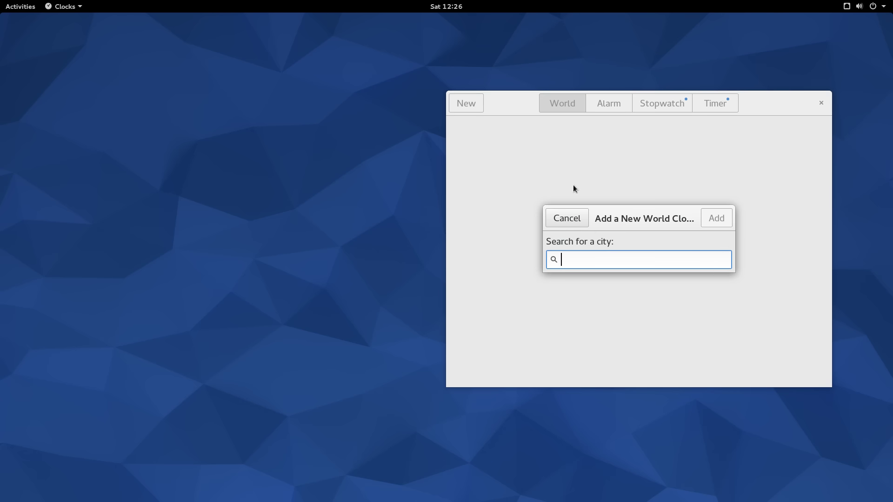
type("Mos")
key("BackSpace")
key("BackSpace")
key("BackSpace")
type("New")
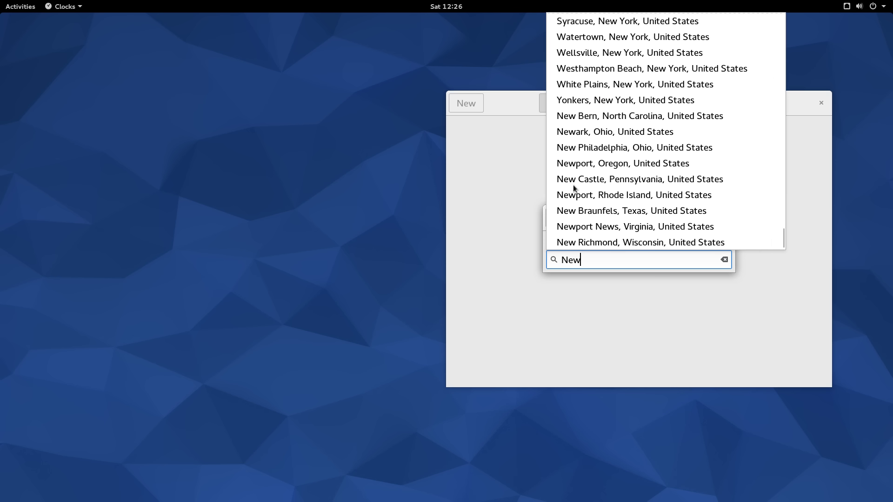
left_click(615, 243)
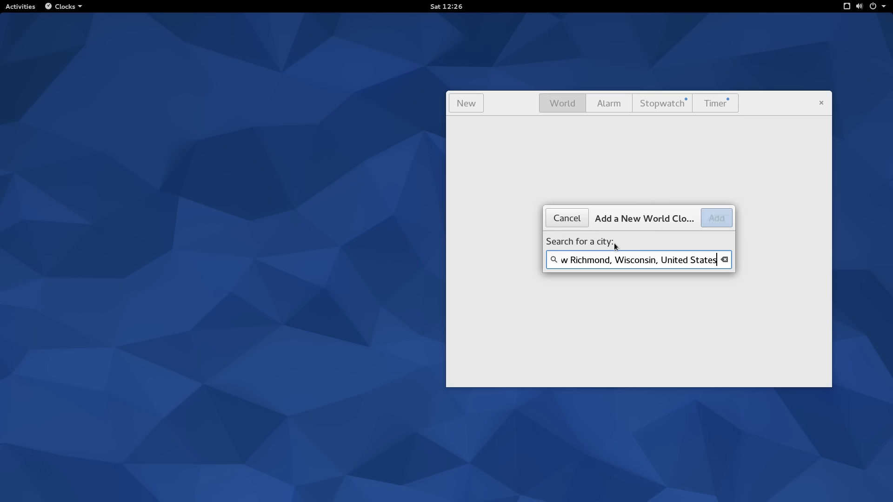
left_click(717, 219)
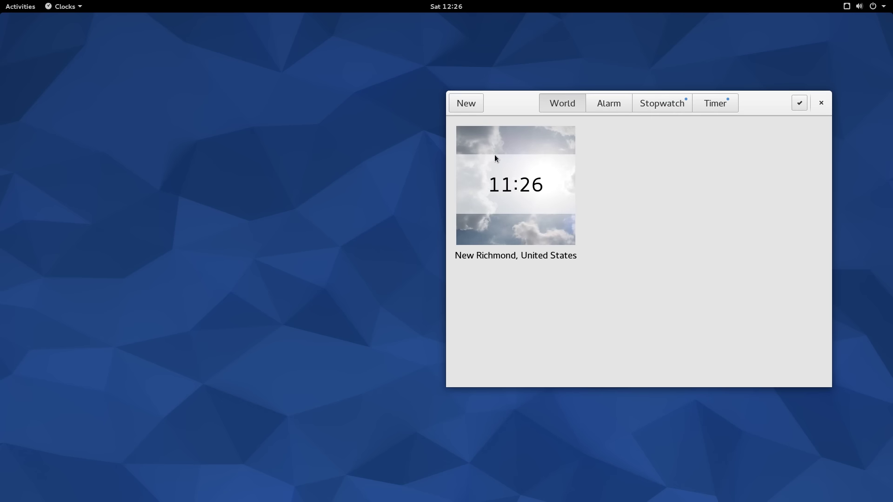
Look over the Alarm, Stopwatch and Timer views, then close Clocks
left_click(606, 106)
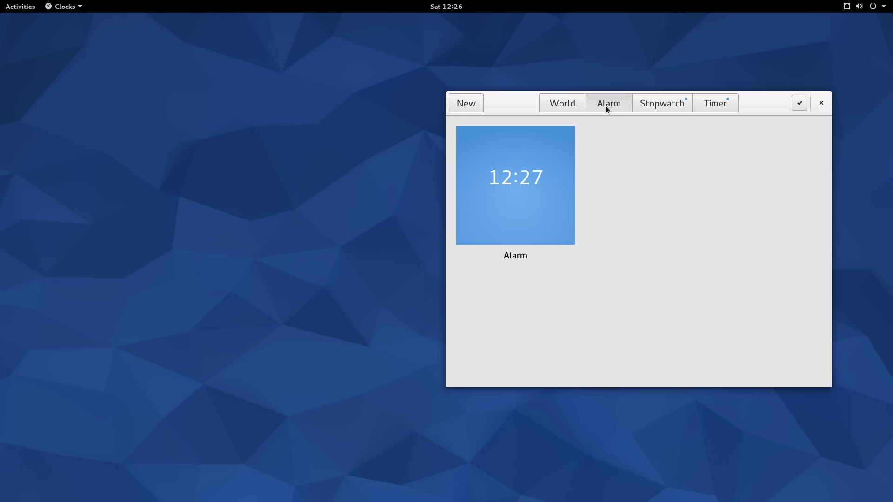
left_click(652, 104)
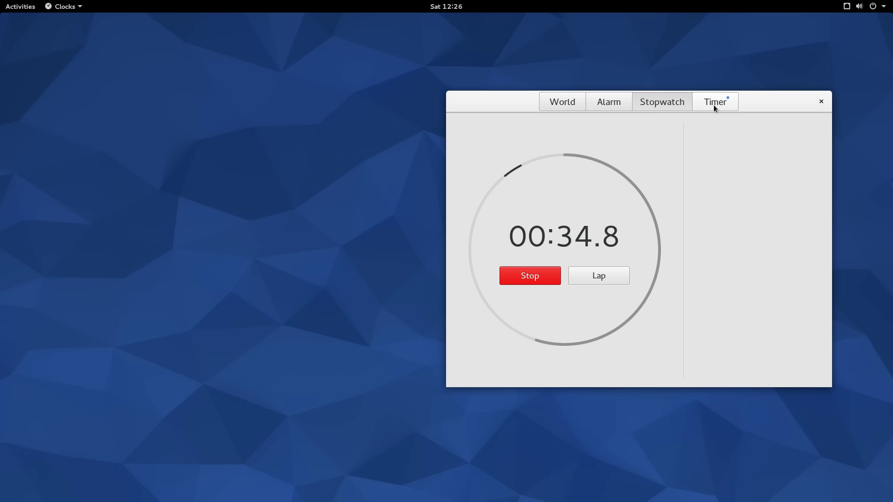
left_click(714, 105)
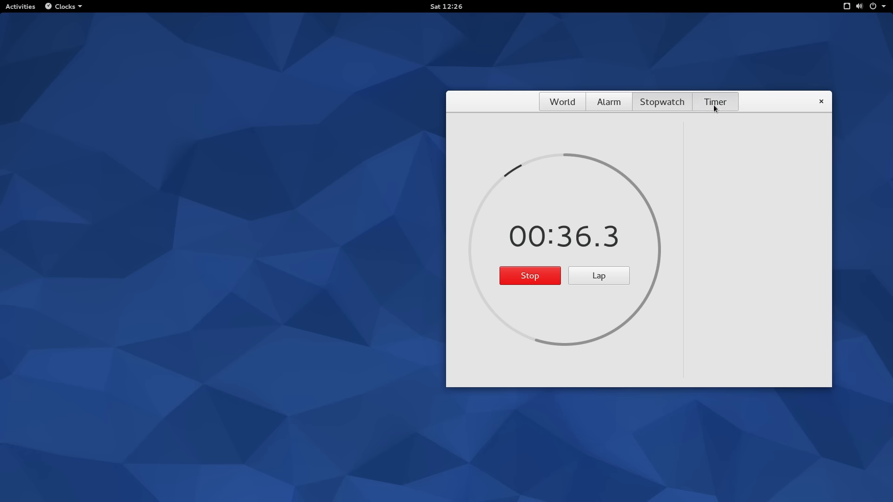
left_click(599, 106)
left_click(553, 104)
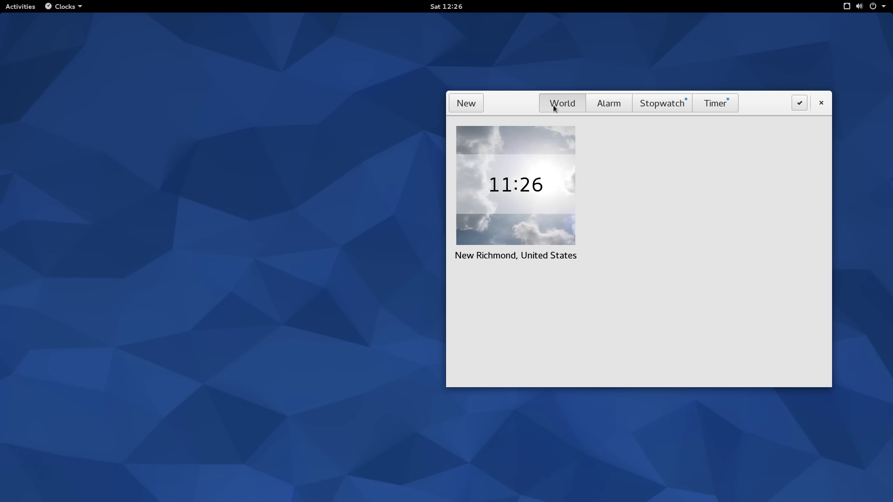
left_click(821, 102)
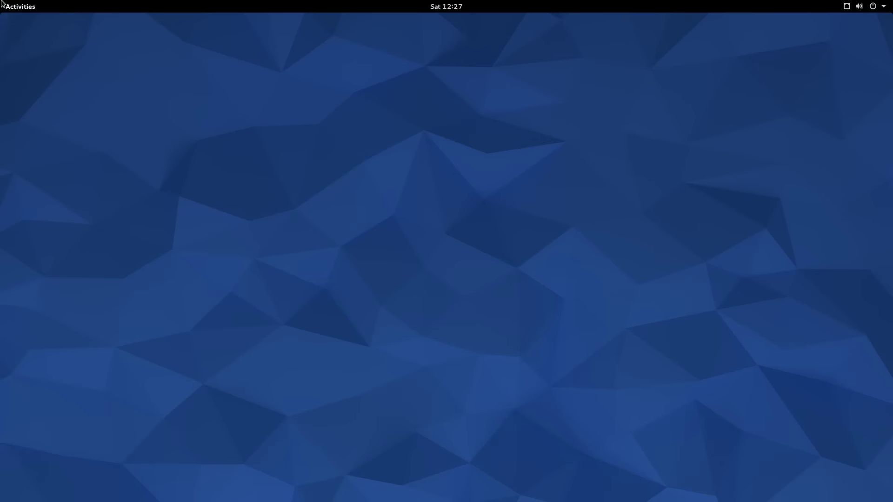
Launch DevAssistant from the Show Applications grid
mouse_move(1, 1)
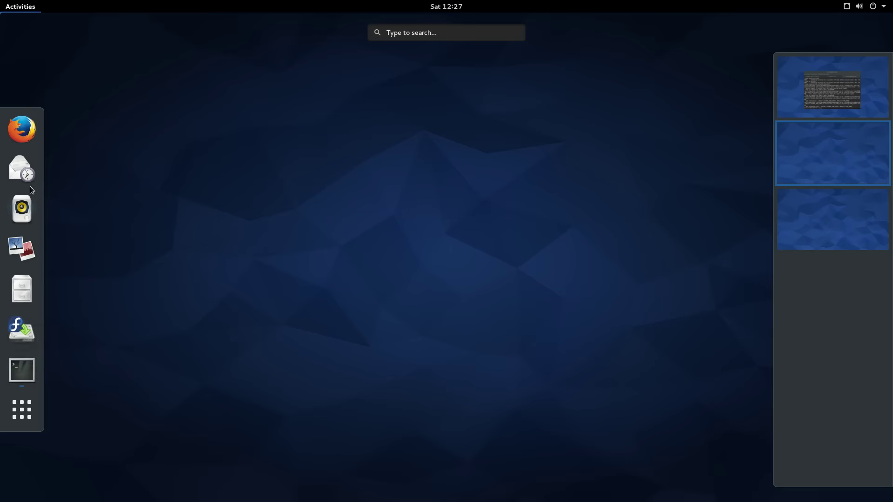
left_click(21, 409)
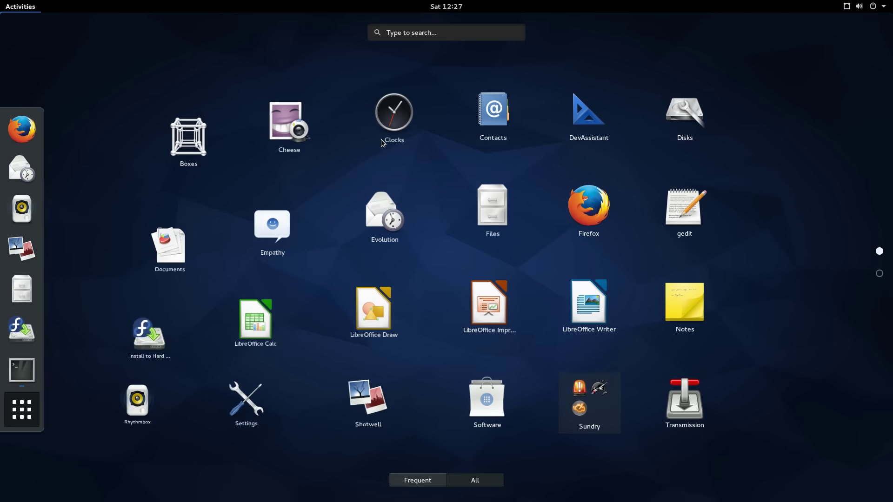
left_click(580, 148)
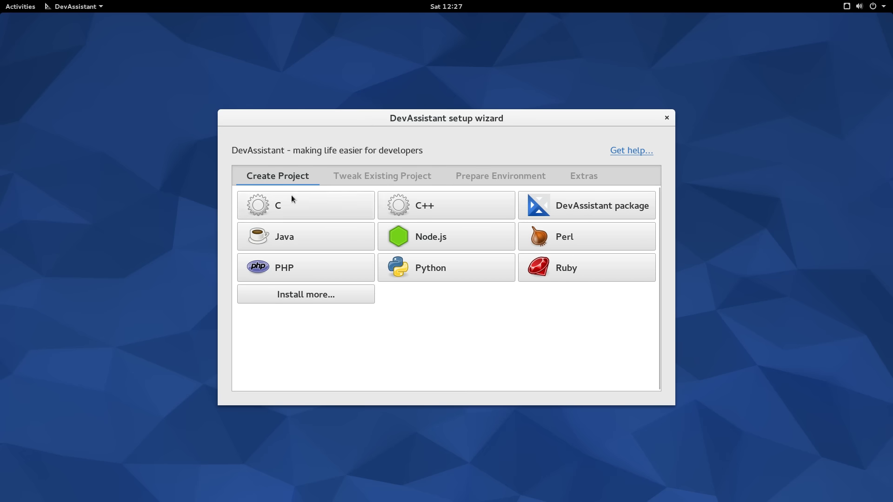
Run a new C project named 'test' with Vim configuration enabled and Github left off
left_click(287, 212)
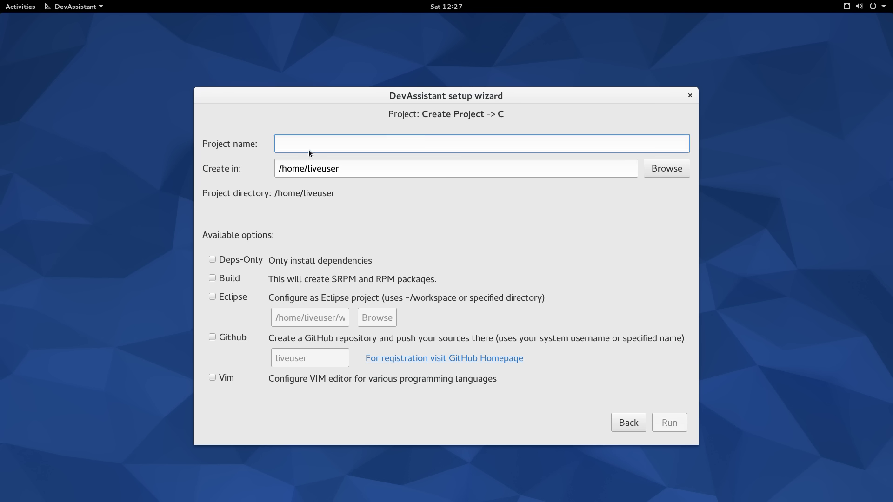
type("test")
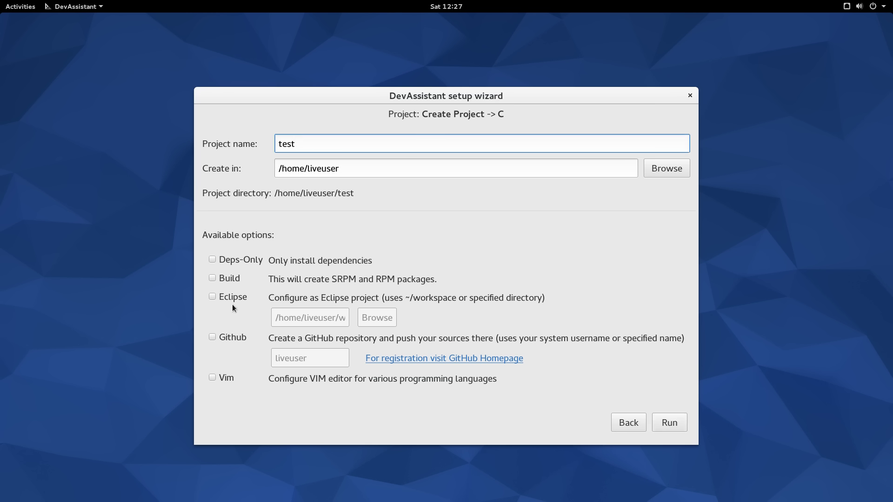
left_click(230, 337)
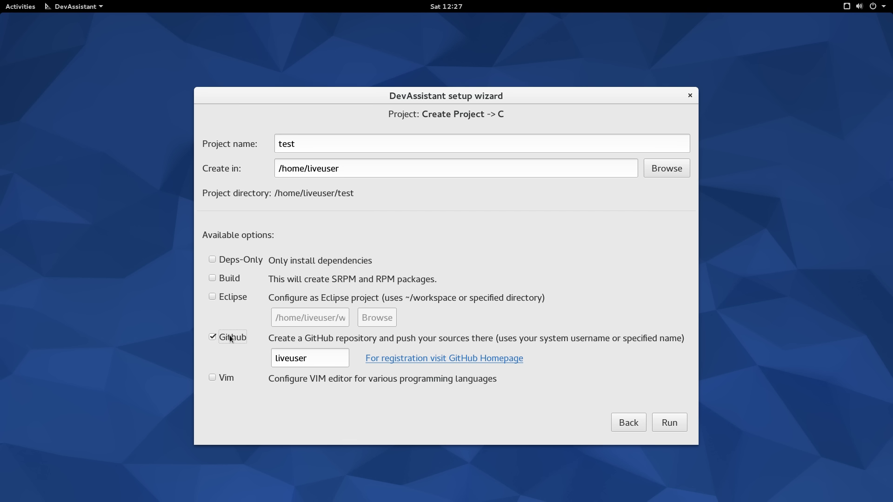
left_click(224, 337)
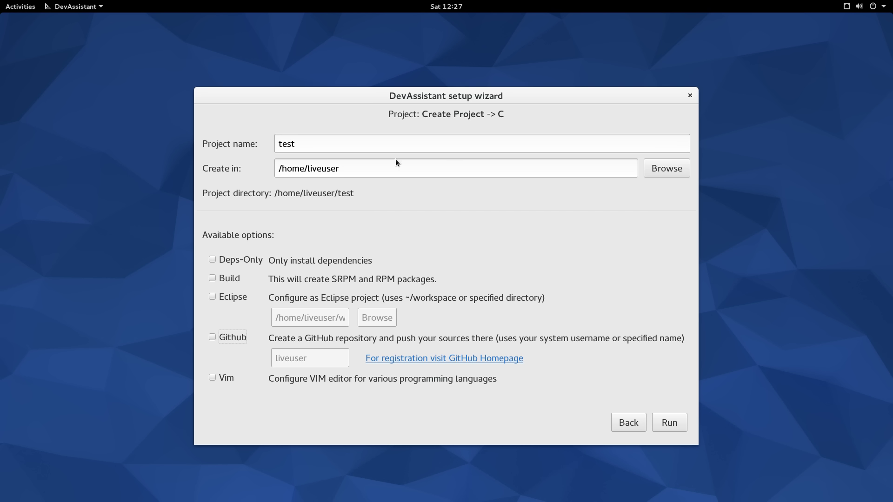
left_click(234, 378)
left_click(673, 423)
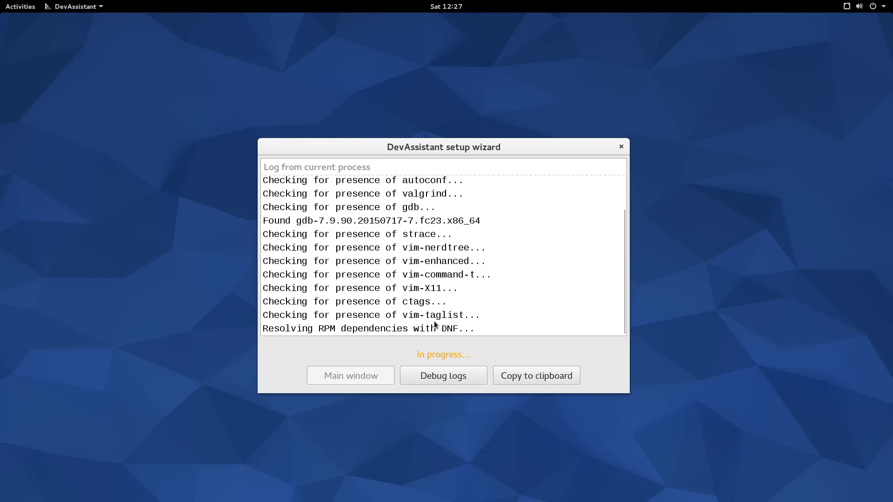
left_click(19, 7)
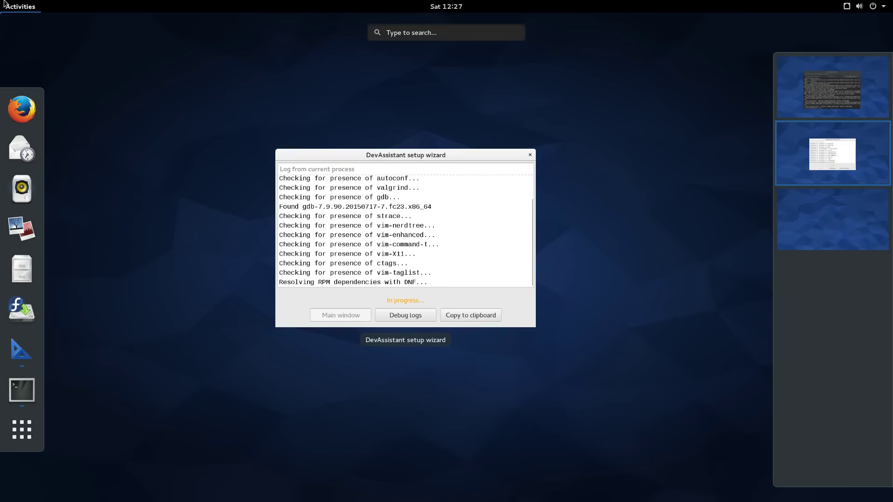
Launch Disks and maximize its window
left_click(21, 430)
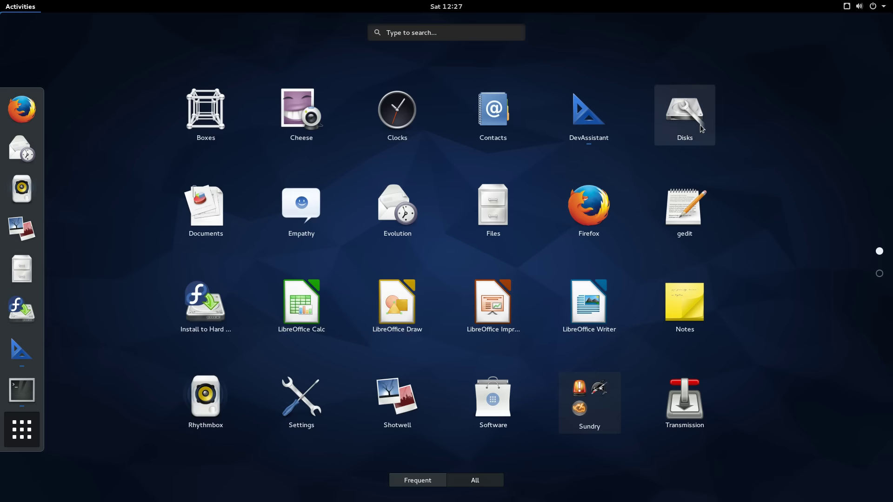
left_click(700, 125)
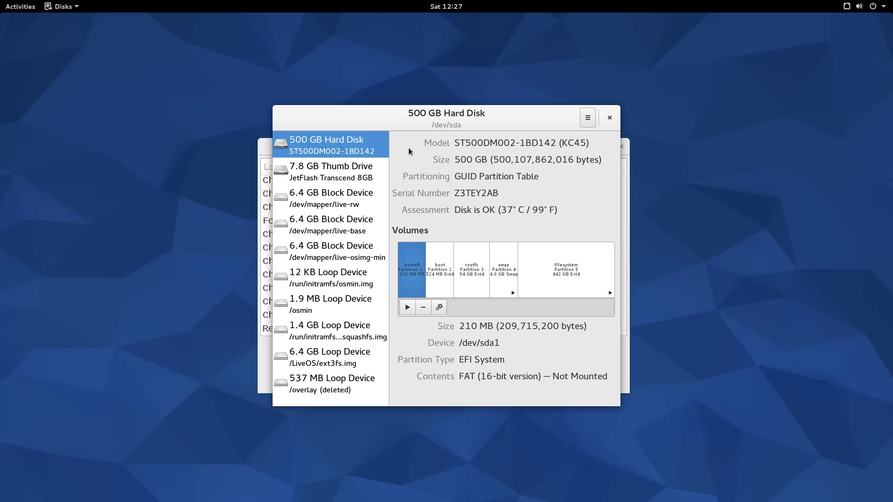
double_click(410, 115)
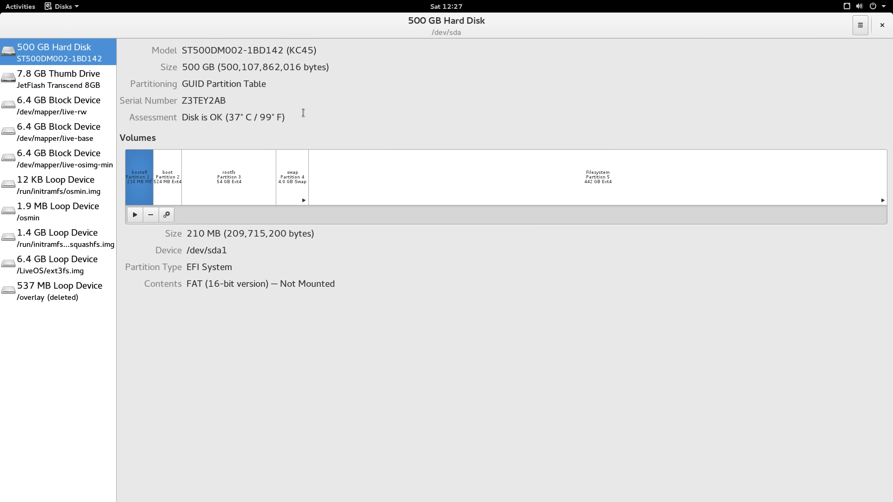
Inspect the EFI partition options and the Partition 5, swap and rootfs partition details
left_click(166, 215)
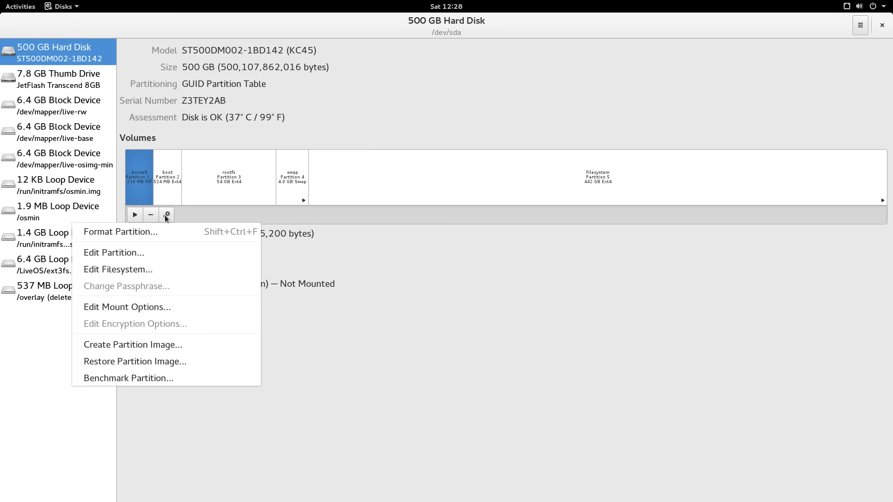
left_click(394, 331)
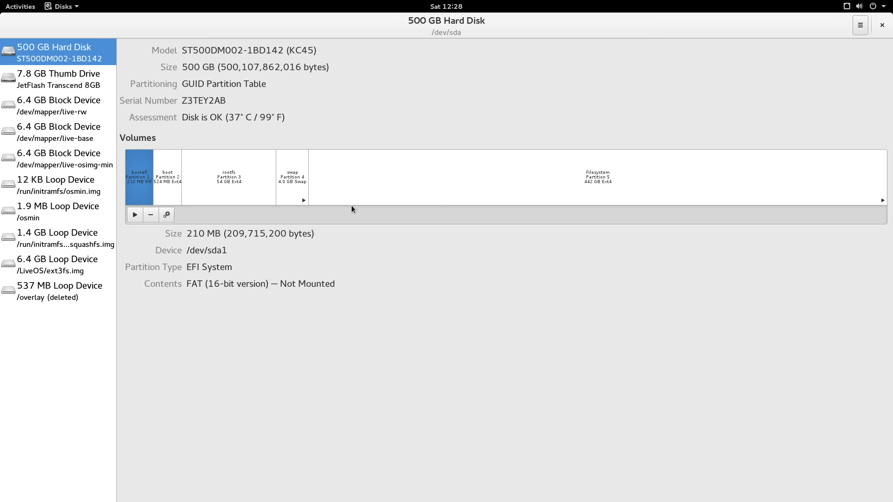
left_click(404, 171)
left_click(288, 180)
left_click(226, 165)
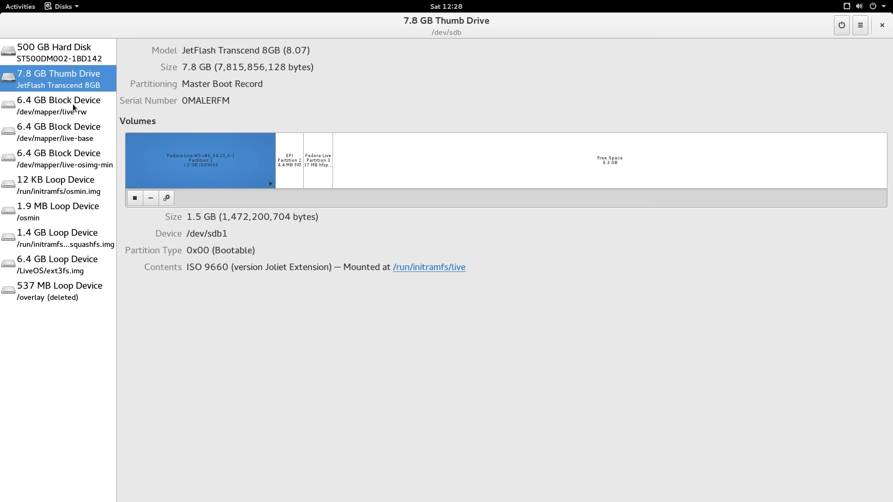
View each sidebar device: 500 GB disk, 7.8 GB thumb drive, live block devices, loop devices
left_click(91, 51)
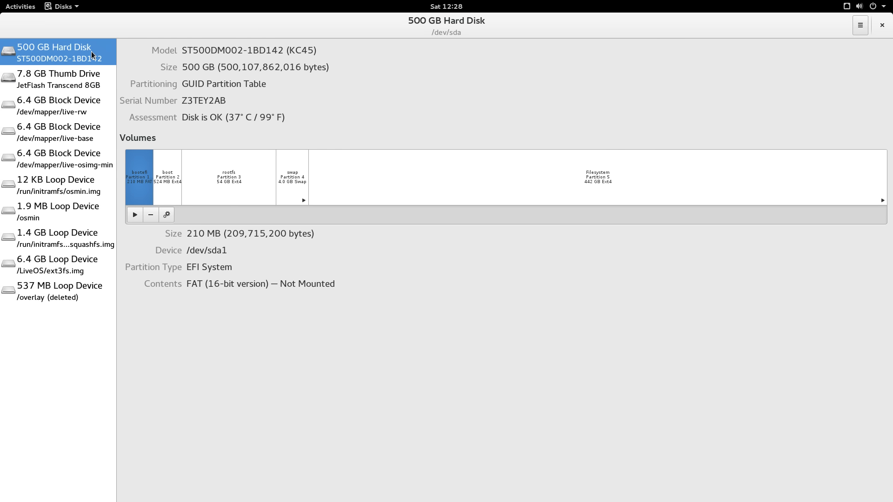
left_click(72, 78)
left_click(61, 106)
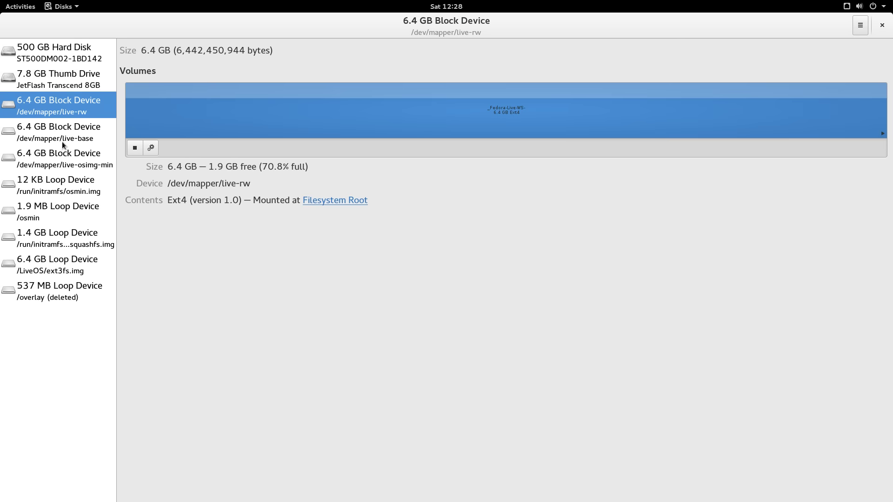
left_click(62, 139)
left_click(58, 161)
left_click(52, 189)
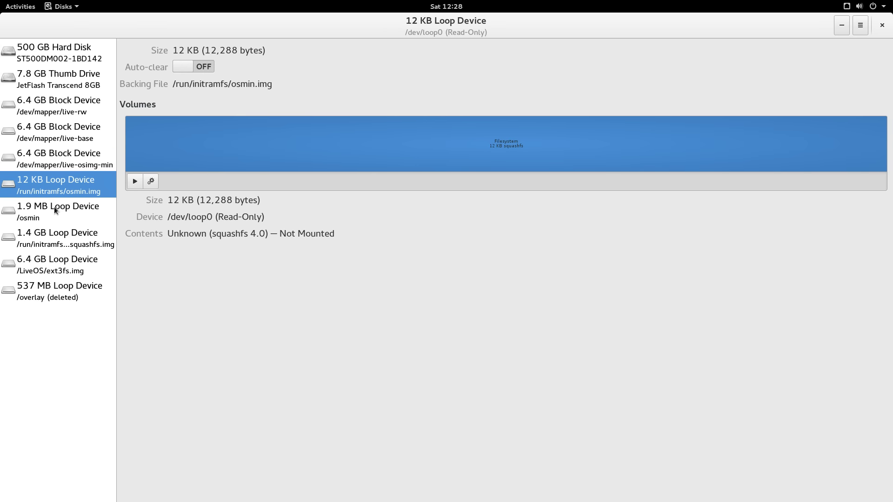
left_click(54, 207)
left_click(61, 247)
left_click(63, 270)
left_click(65, 300)
Check the whole-disk actions menu, dismiss it, and close Disks
left_click(860, 25)
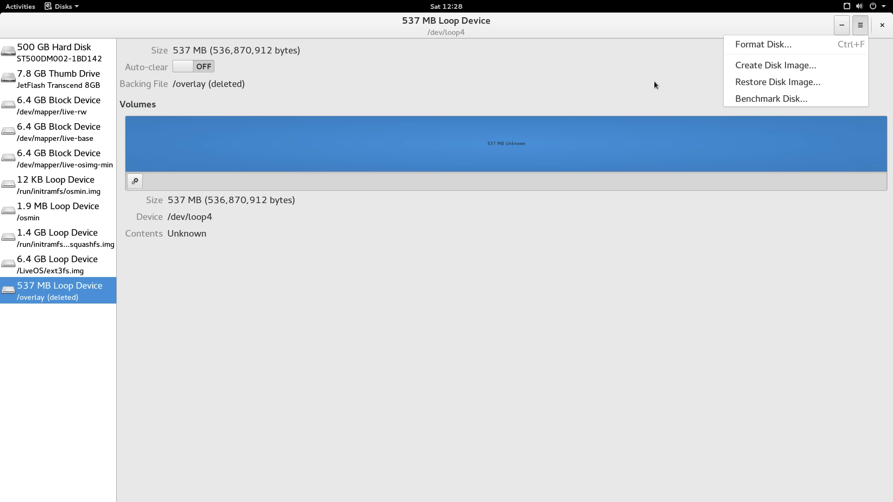
left_click(630, 73)
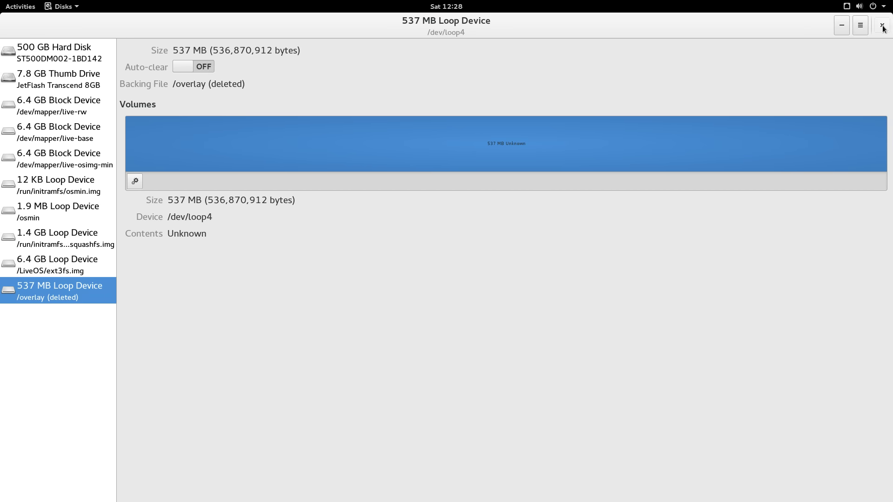
left_click(882, 25)
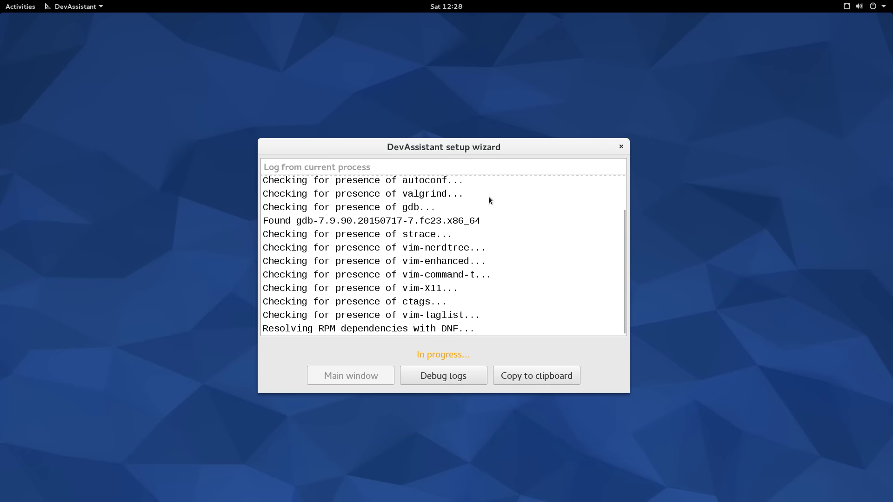
Launch Documents and check its Collections and Recent views
left_click(19, 6)
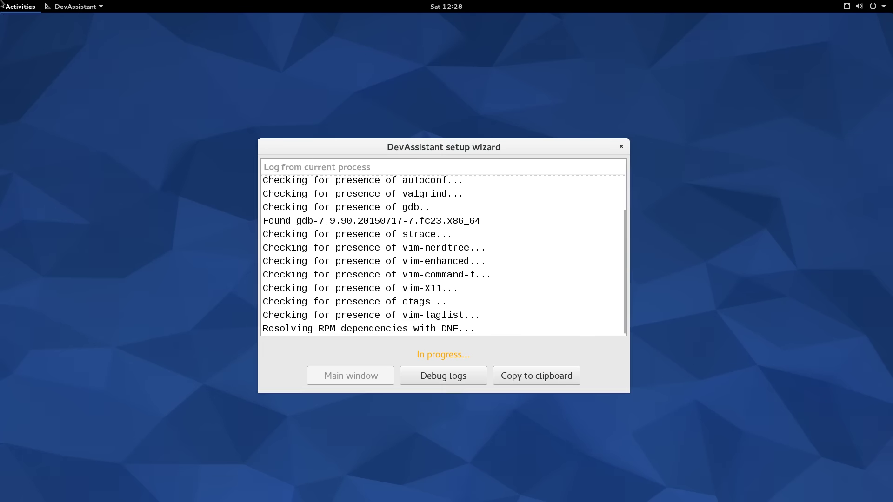
left_click(7, 439)
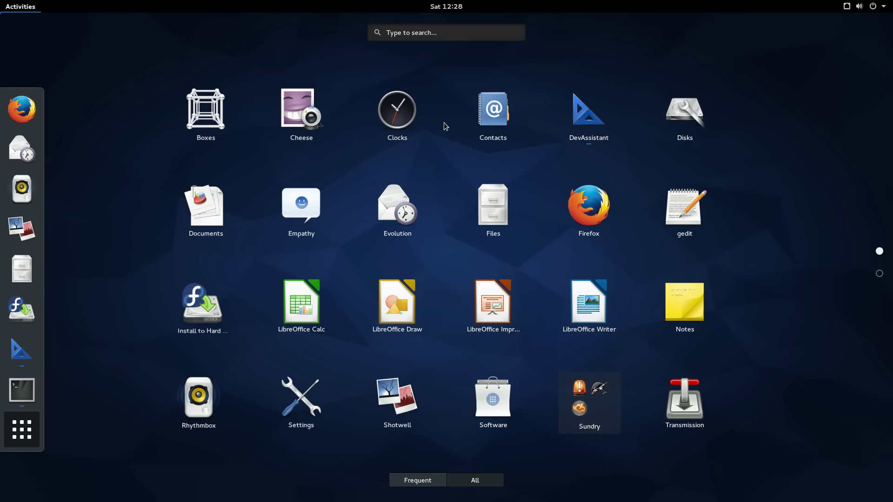
left_click(208, 205)
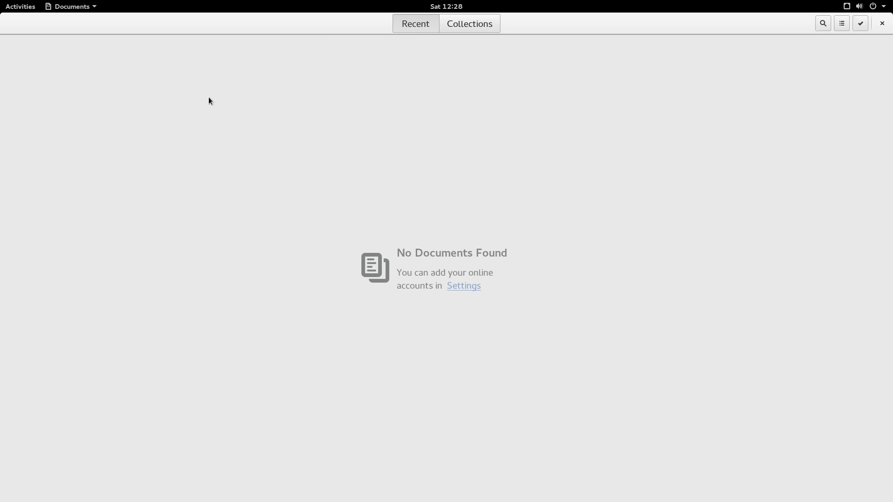
left_click(467, 24)
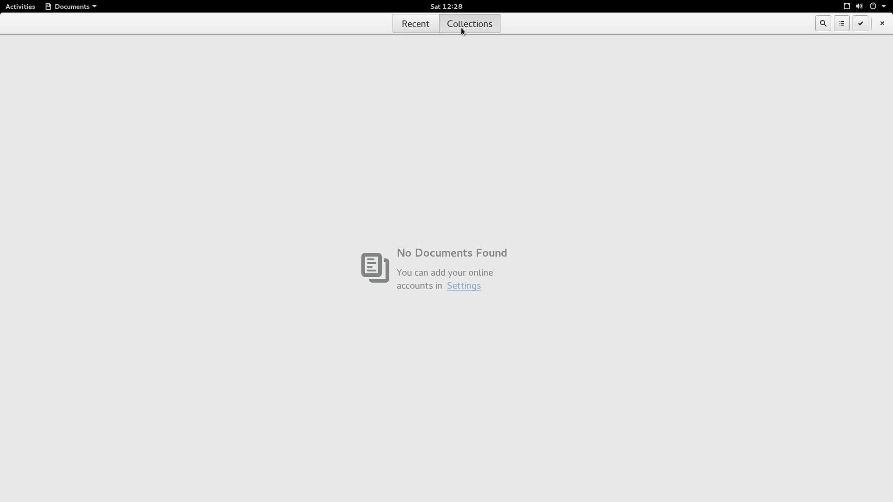
left_click(404, 27)
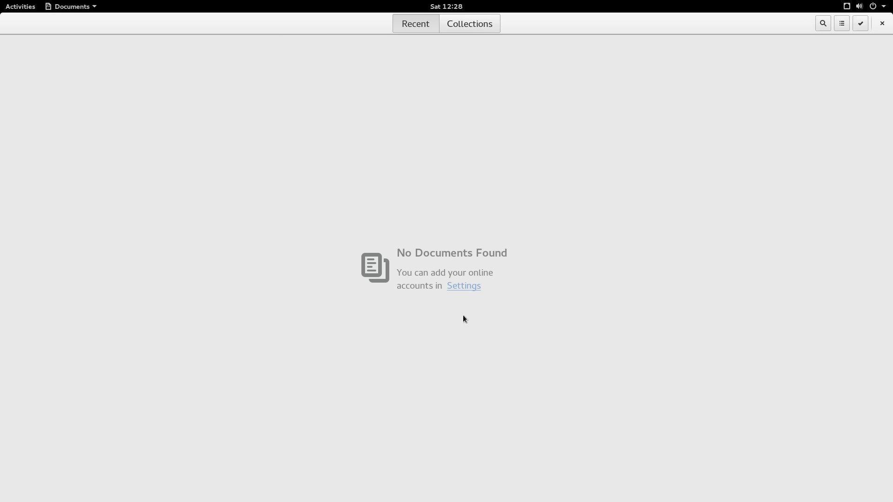
Follow the online accounts link, return to Documents, and toggle the Collections layout
left_click(455, 286)
left_click(22, 6)
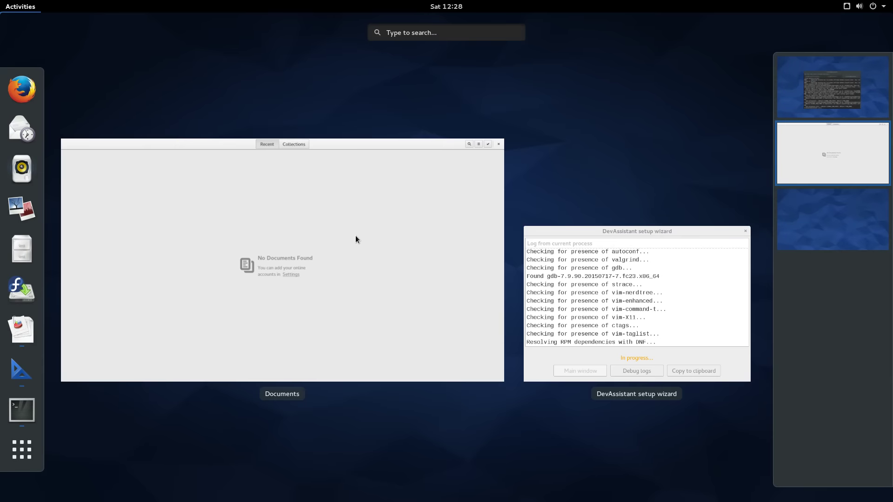
left_click(278, 266)
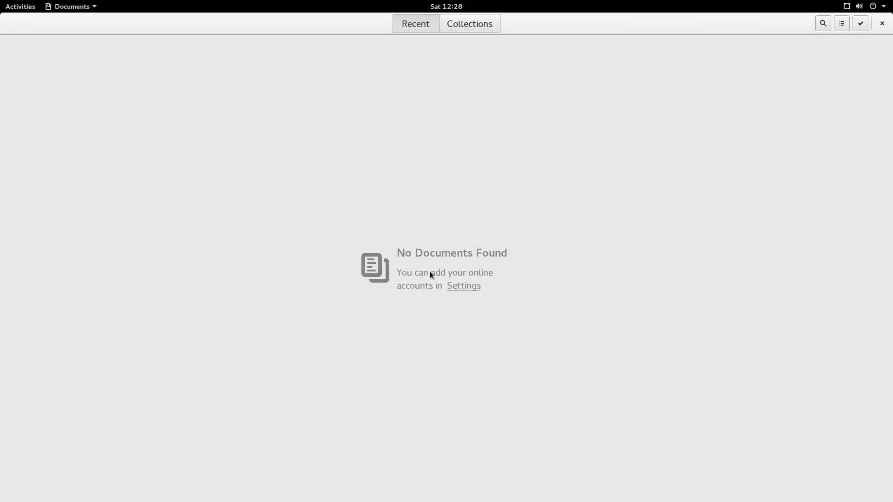
left_click(466, 29)
left_click(843, 23)
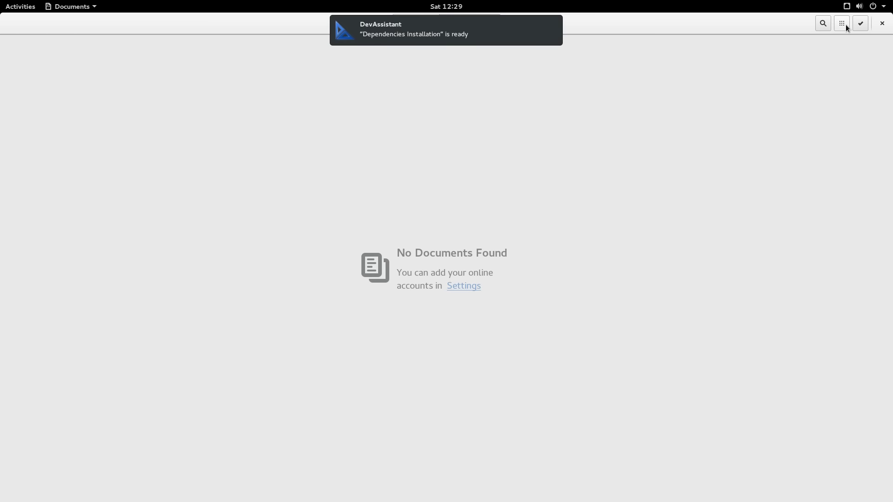
Review the 35 dependency packages in the installation prompt and decline installing them
left_click(464, 34)
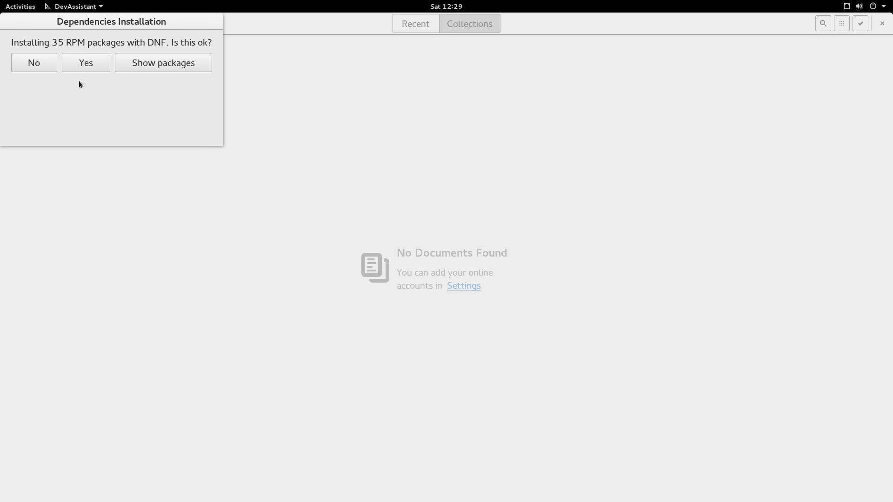
left_click(142, 67)
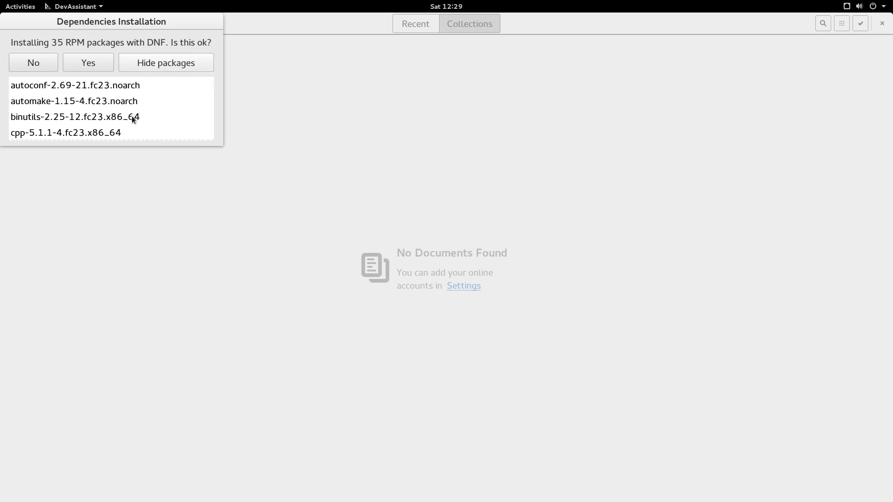
scroll(132, 119, "down", 1)
scroll(131, 116, "down", 10)
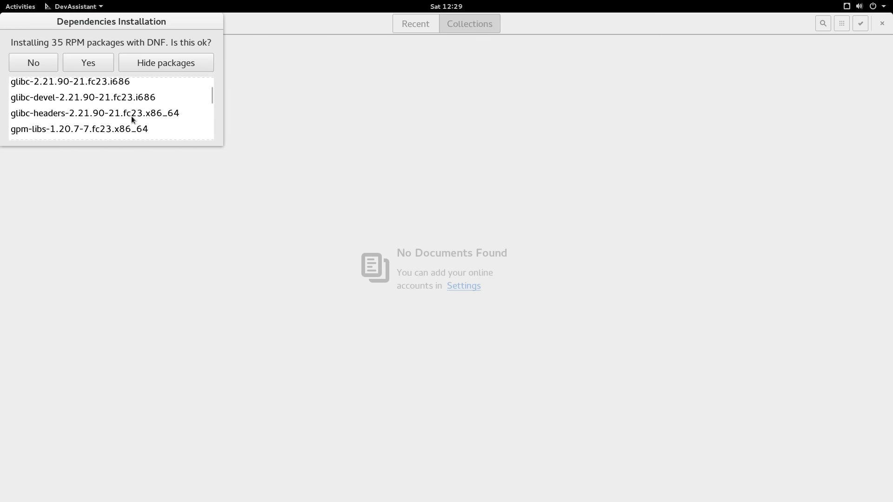
scroll(132, 121, "down", 15)
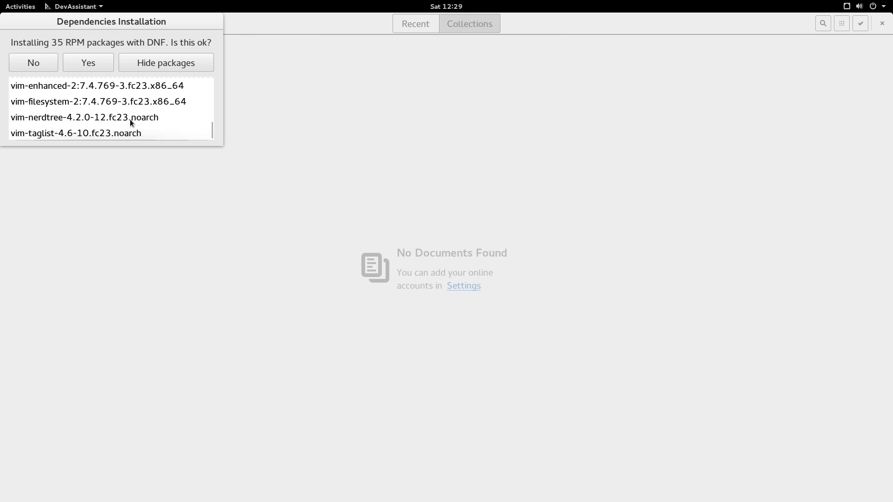
left_click(40, 64)
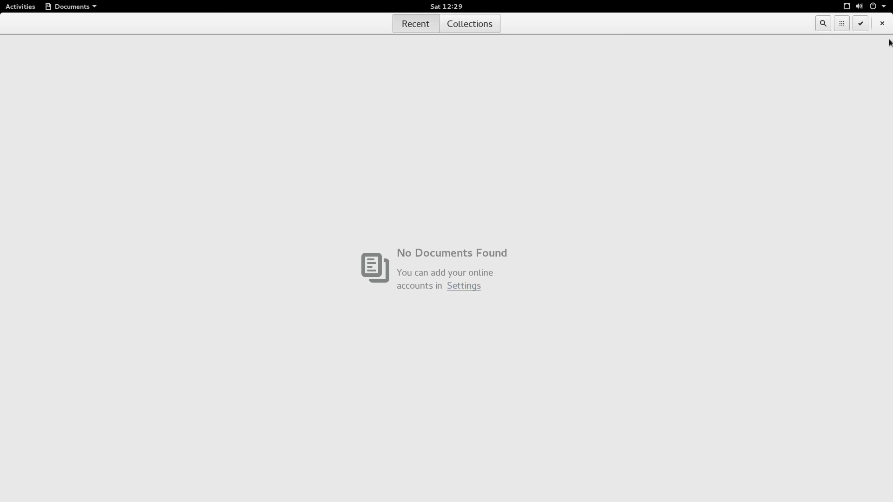
Close Documents, check the debug log of the failed setup, and return to the Node.js project types
left_click(878, 26)
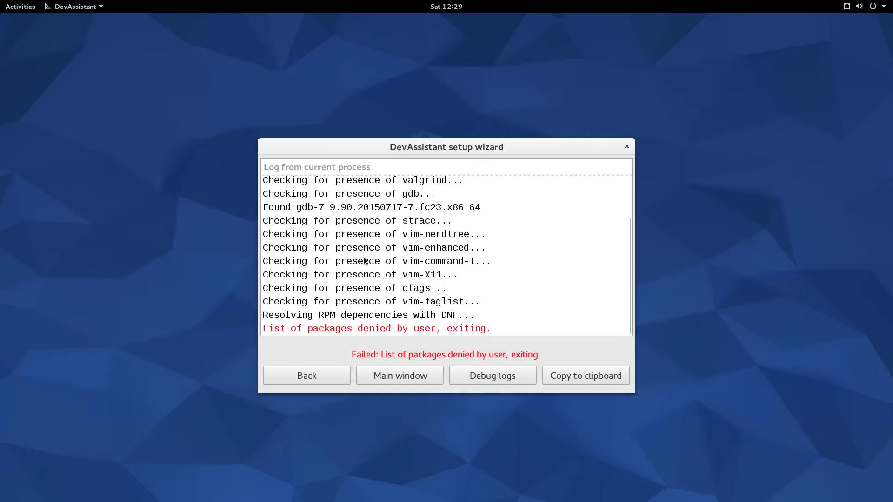
left_click(460, 376)
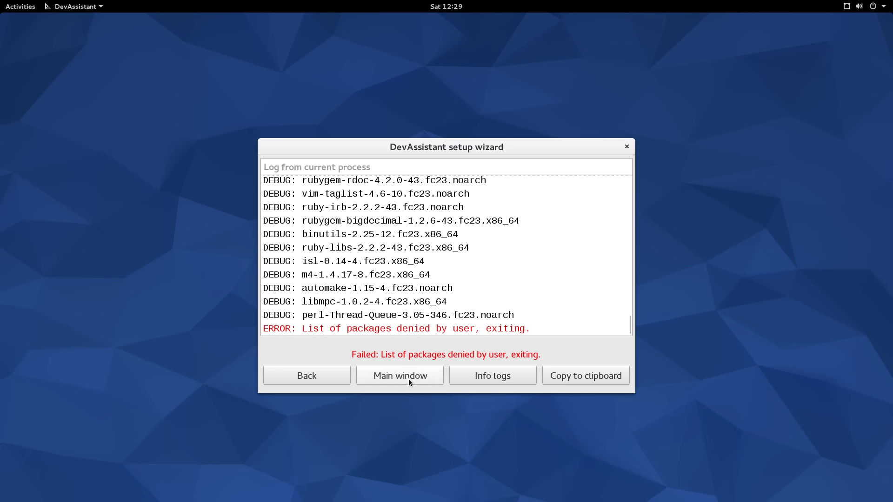
left_click(408, 379)
left_click(448, 242)
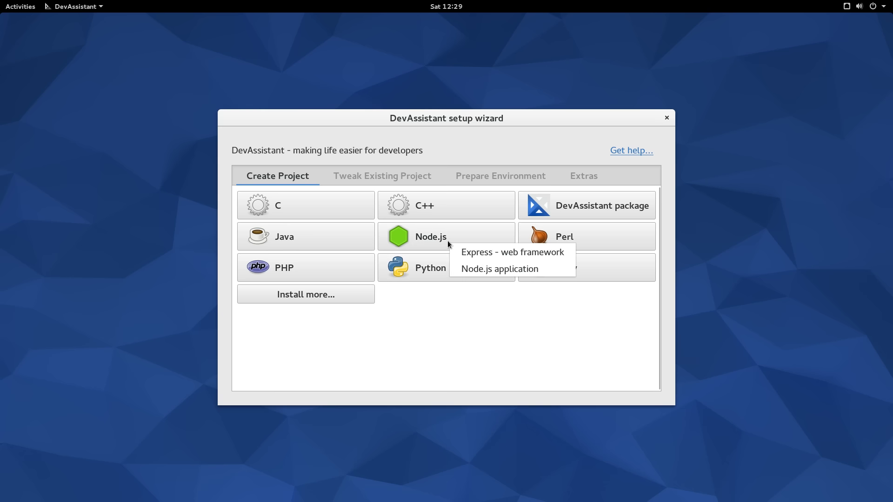
Look at the Node.js application and Java Simple Apache Maven Project forms, returning to the list each time
left_click(473, 273)
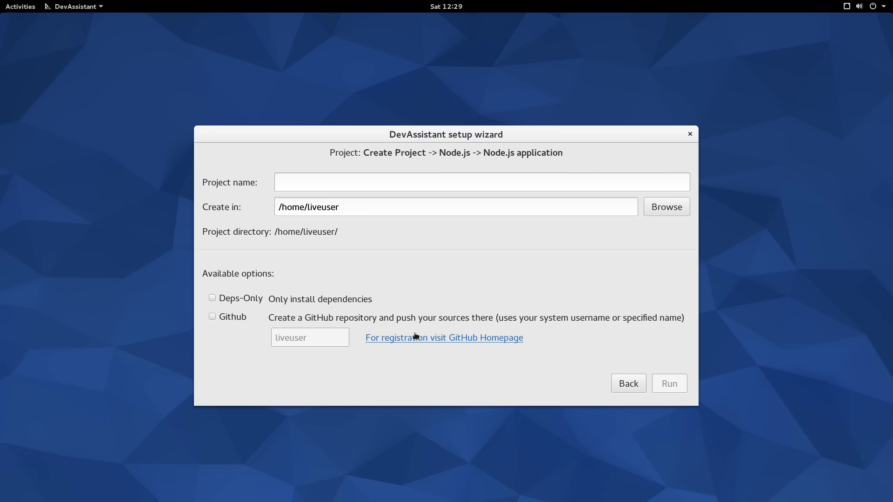
left_click(628, 384)
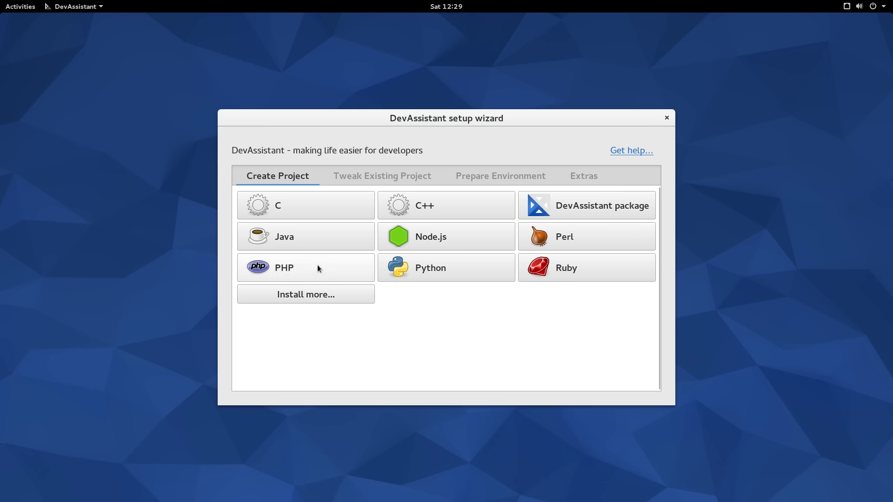
left_click(331, 244)
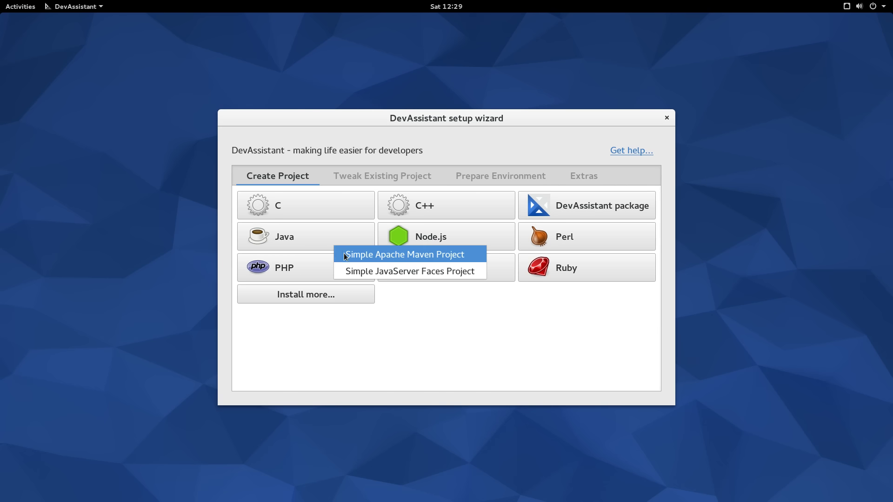
left_click(345, 257)
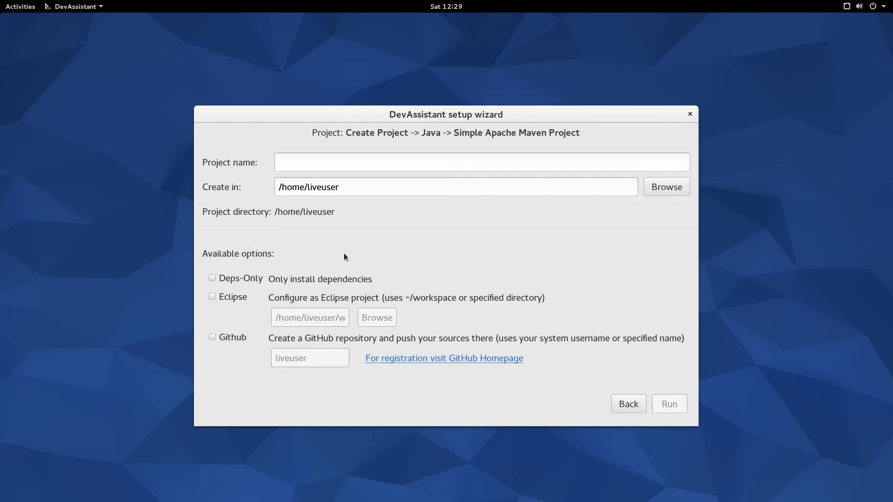
left_click(349, 158)
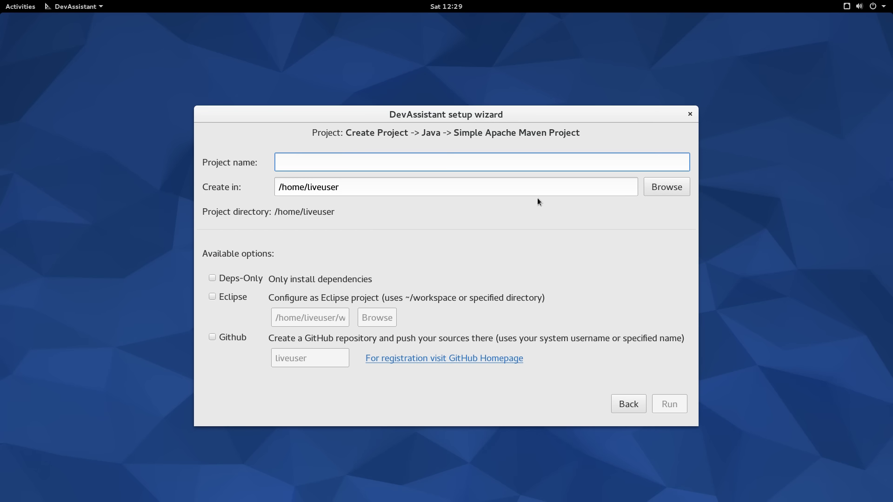
left_click(628, 404)
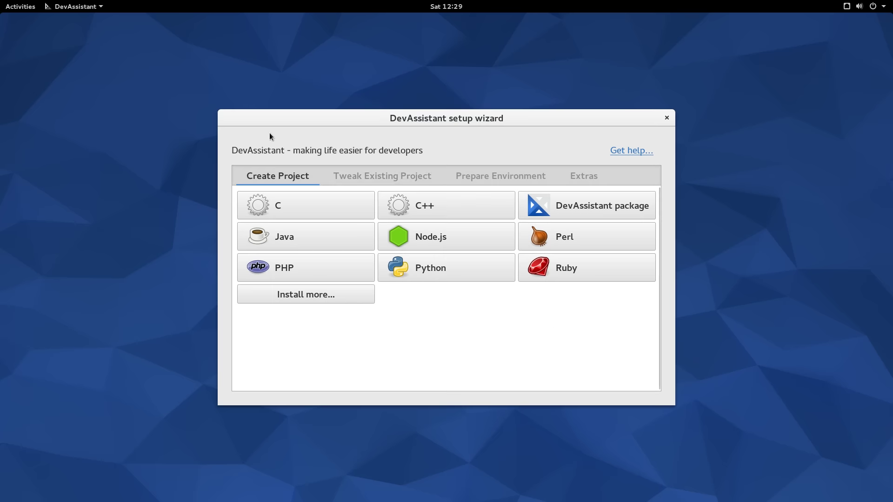
View the Prepare Environment and Extras sections, then close the DevAssistant wizard
left_click(512, 177)
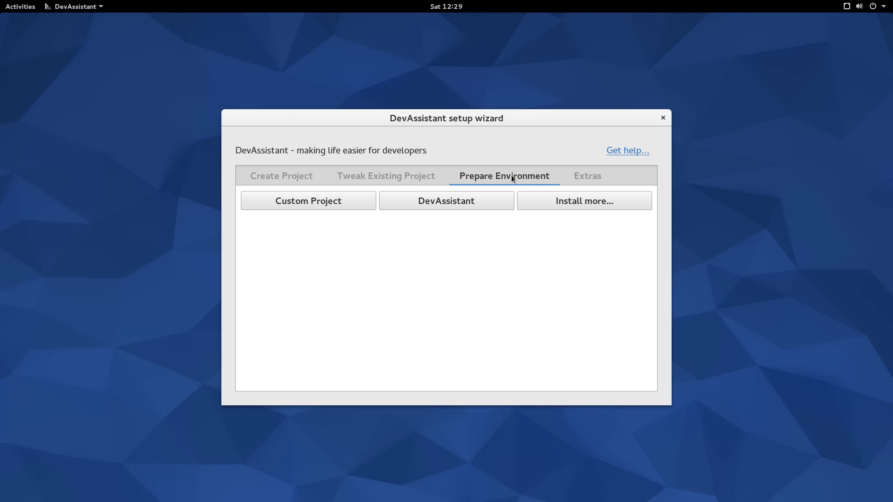
left_click(577, 176)
left_click(663, 118)
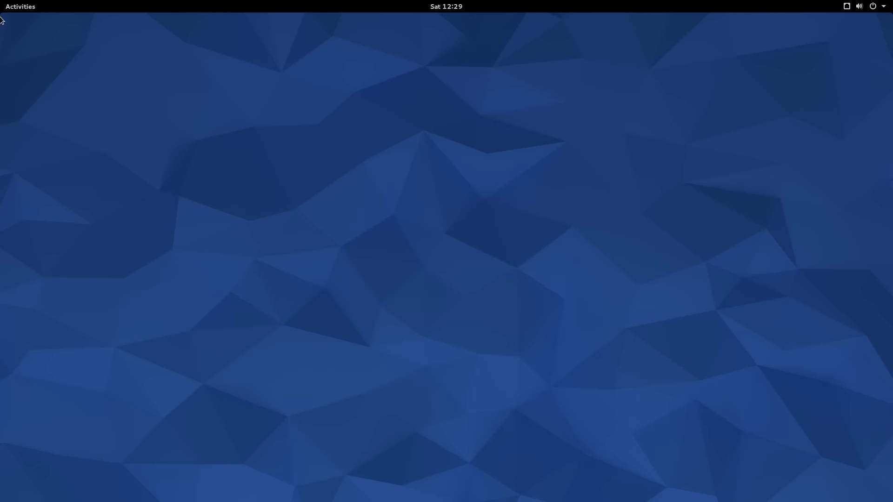
Open the Activities overview to reach the installed applications grid
left_click(19, 6)
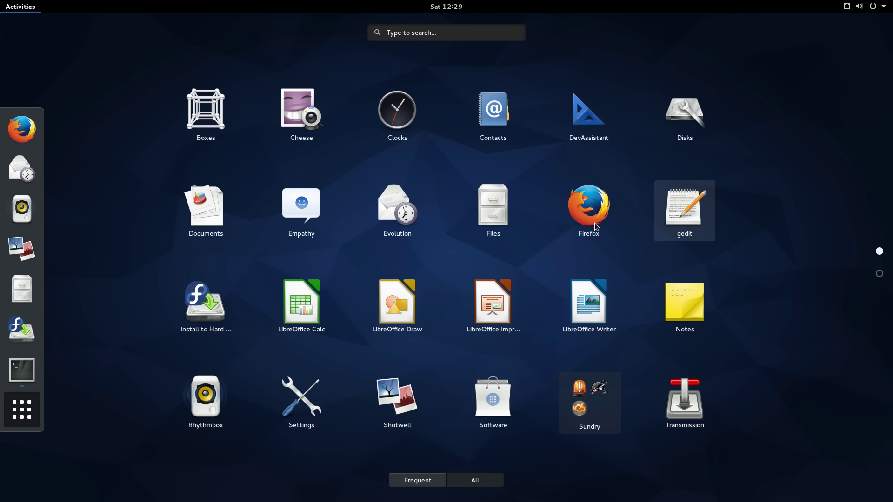
Launch Empathy and skip the nearby-people account setup without filling in details
left_click(298, 225)
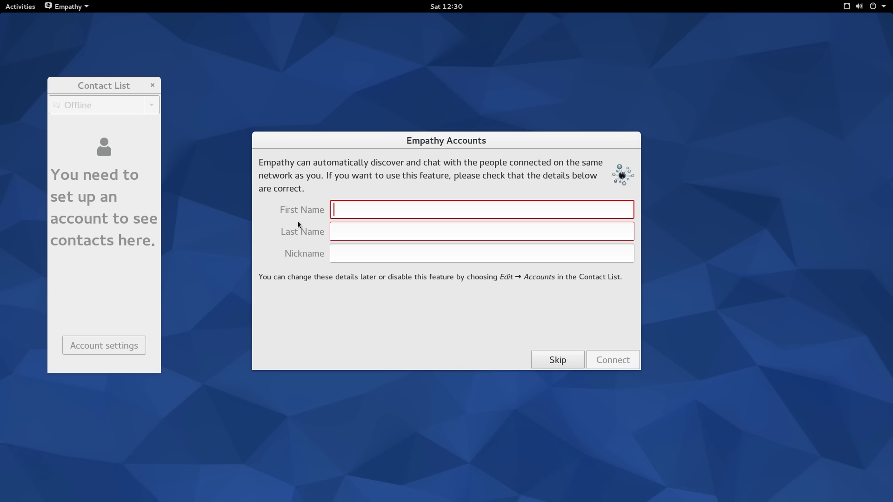
left_click(356, 236)
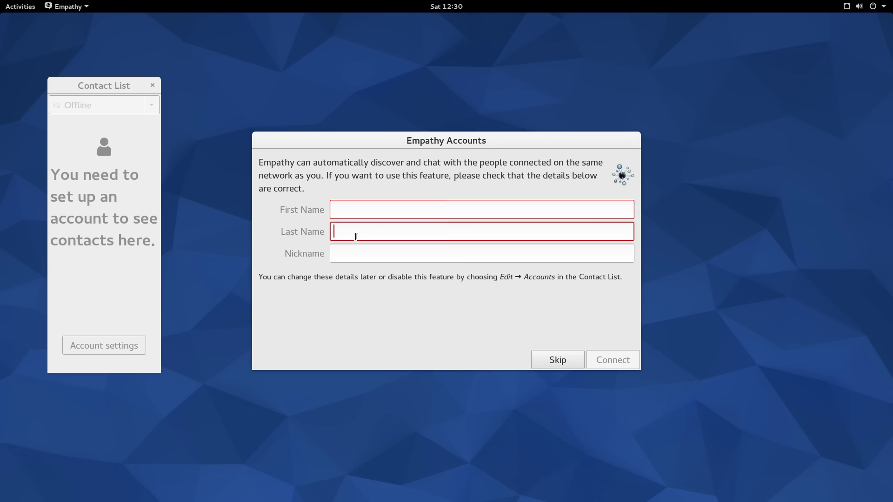
left_click(363, 252)
left_click(552, 364)
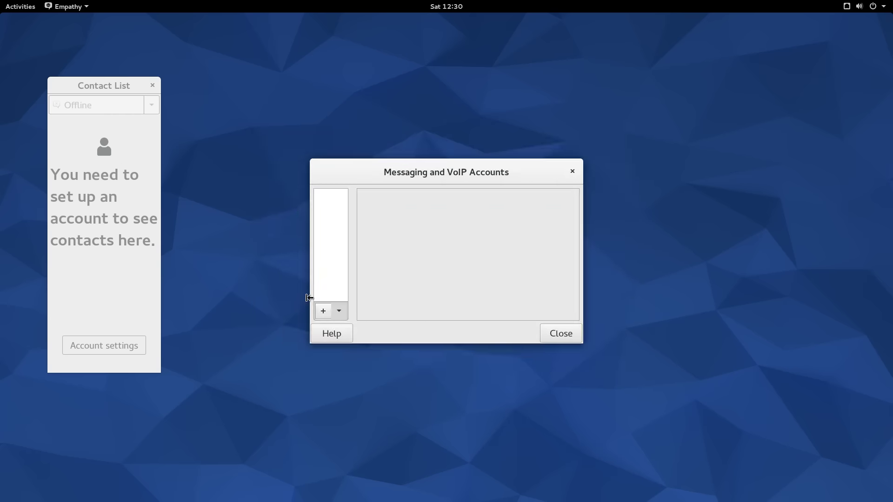
Browse the available chat account types, keeping Jabber, then cancel and close the accounts window
left_click(323, 312)
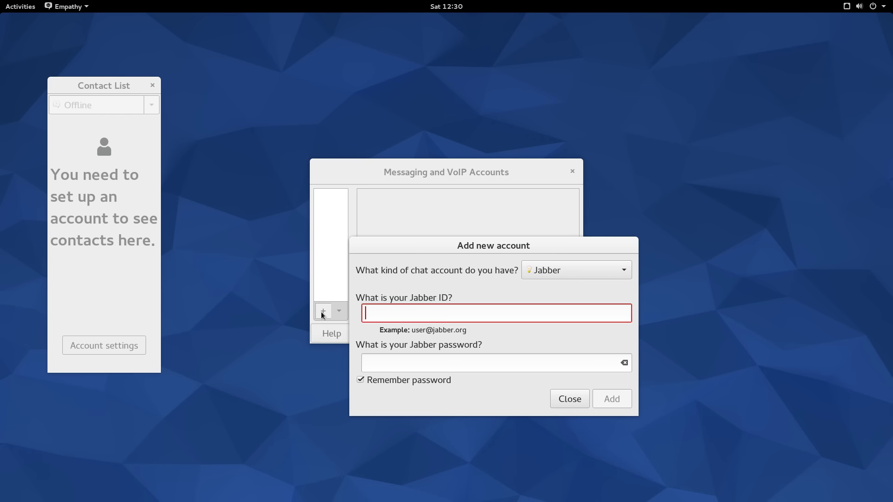
left_click(536, 274)
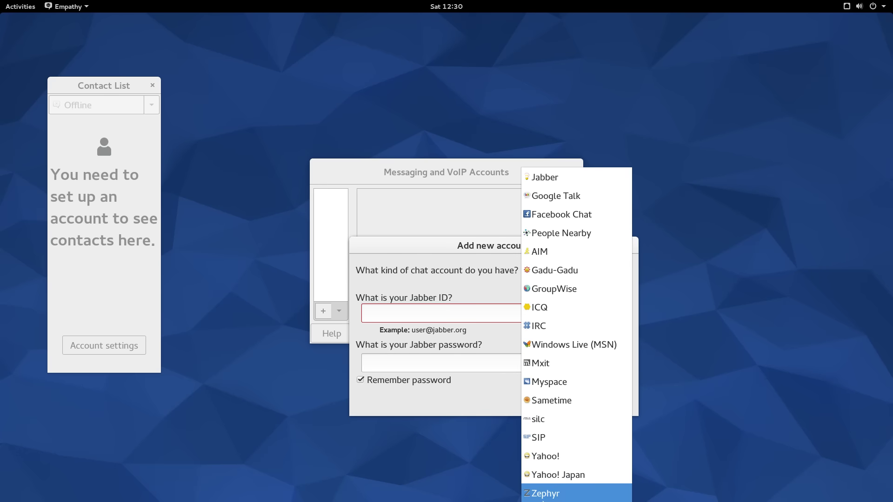
left_click(481, 234)
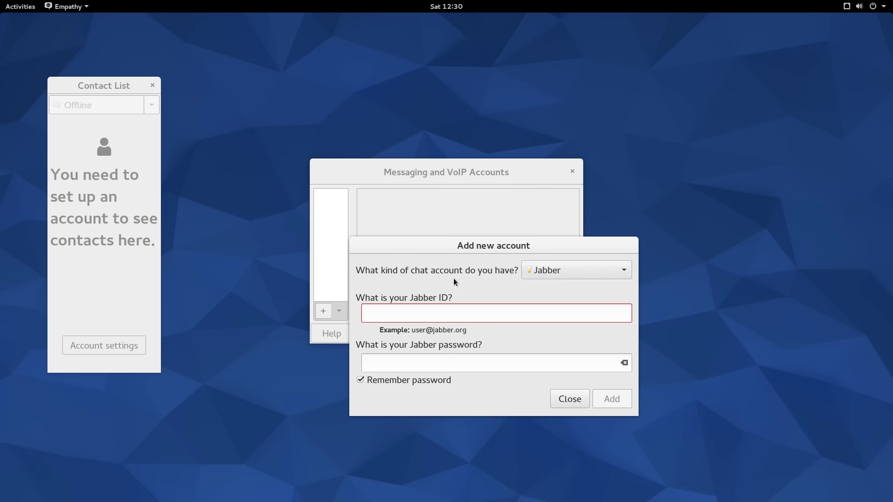
left_click(574, 406)
left_click(560, 334)
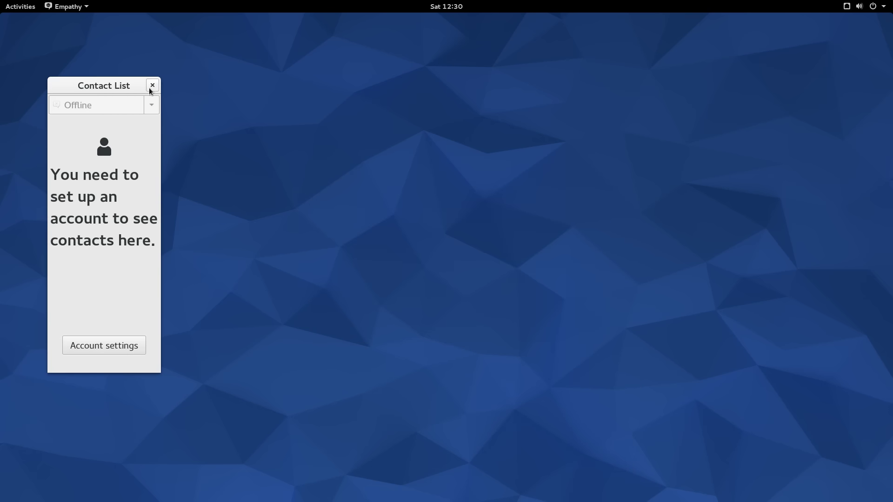
Close the Contact List and bring up the full application grid again
left_click(152, 85)
left_click(5, 6)
left_click(20, 419)
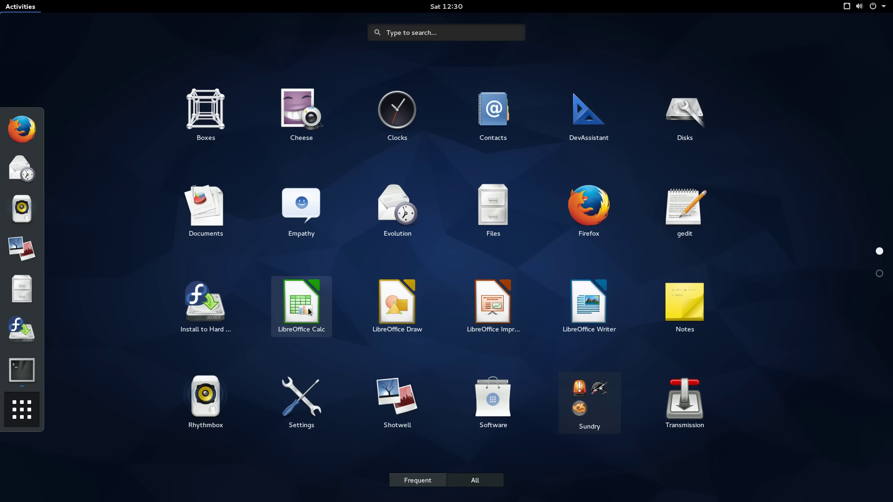
Launch LibreOffice Calc from the application grid
left_click(589, 303)
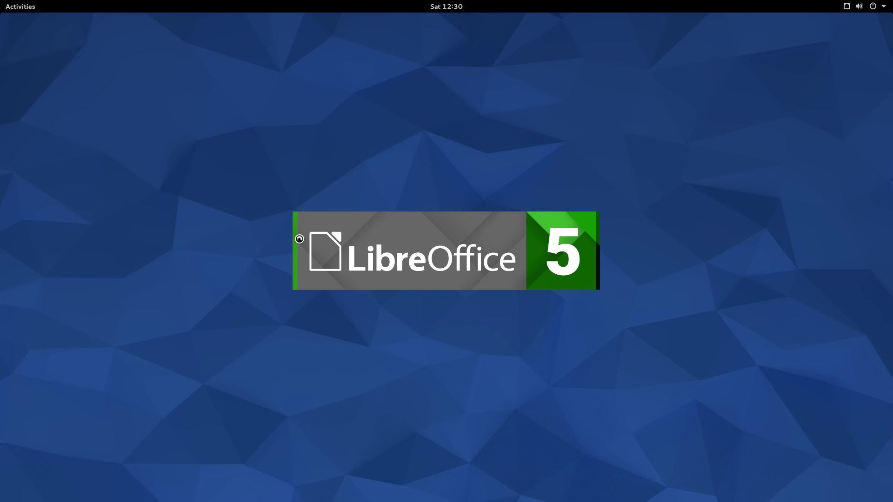
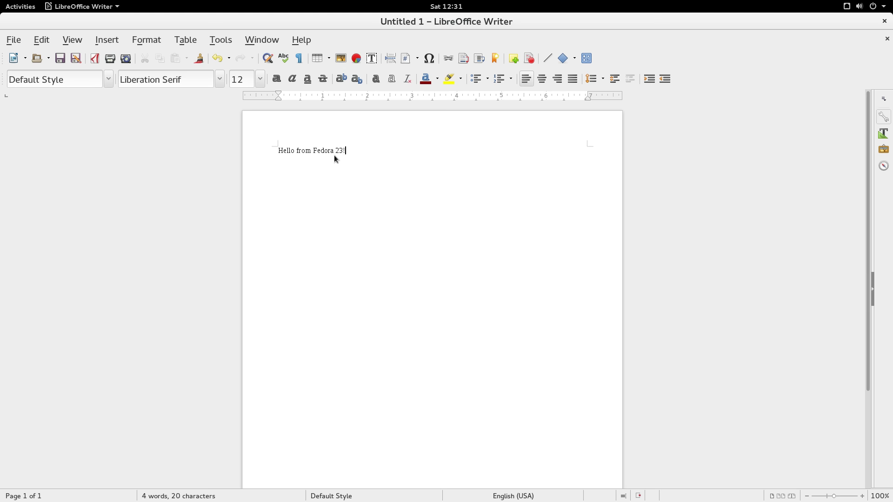
Cancel the Save dialog, then close Writer and discard the unsaved 'Hello from Fedora 23!' text
key("ctrl+s")
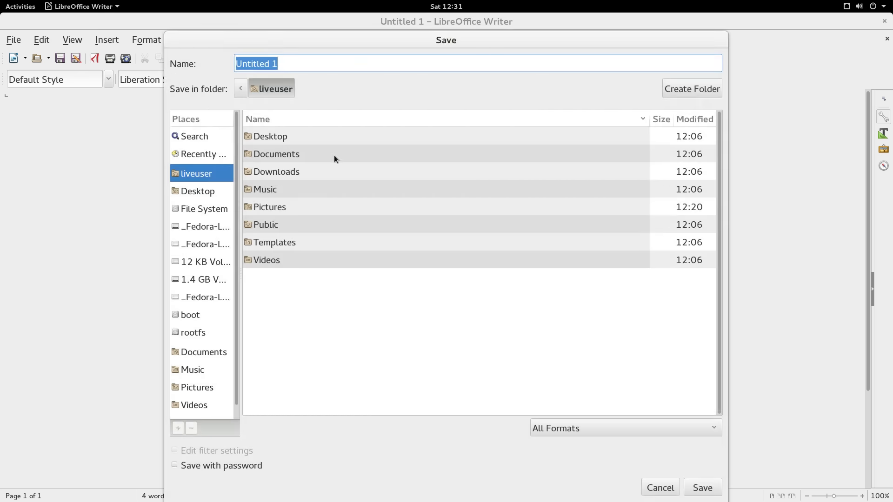
left_click(670, 486)
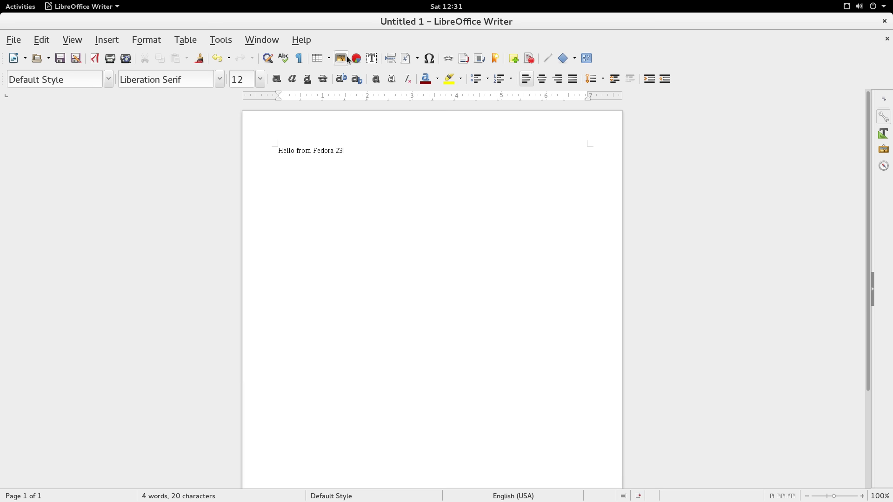
left_click(235, 40)
mouse_move(41, 39)
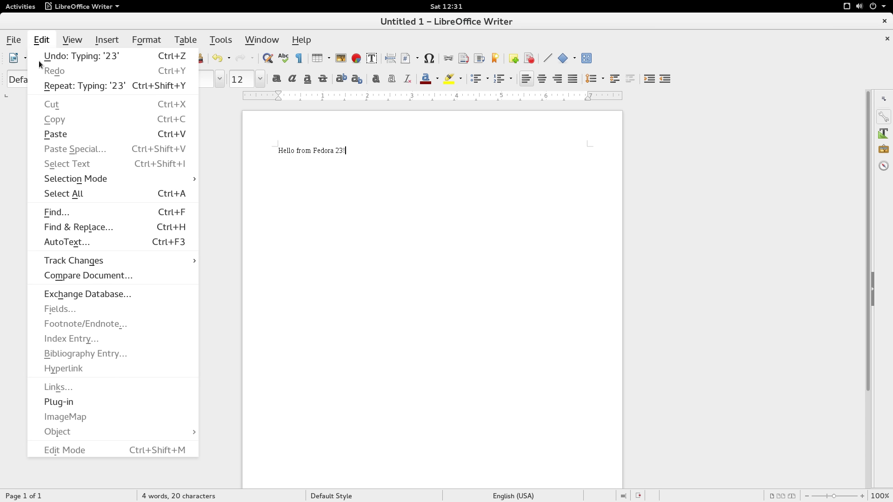
left_click(509, 295)
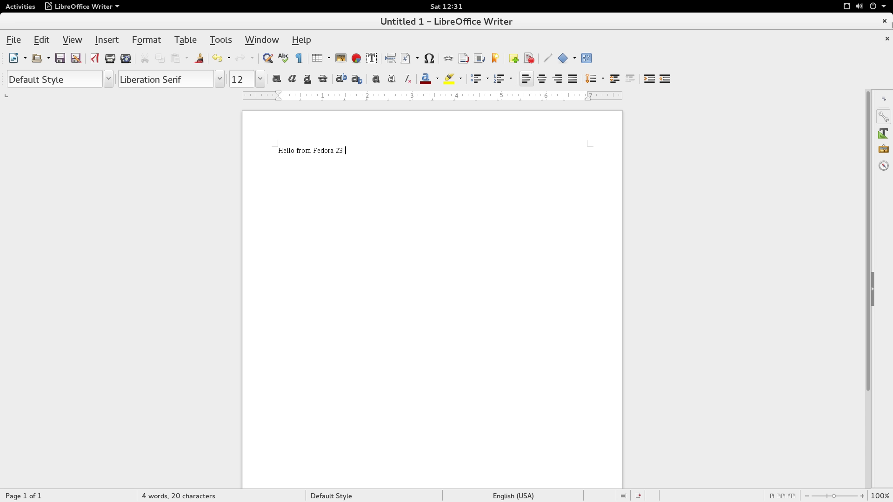
left_click(884, 20)
left_click(461, 293)
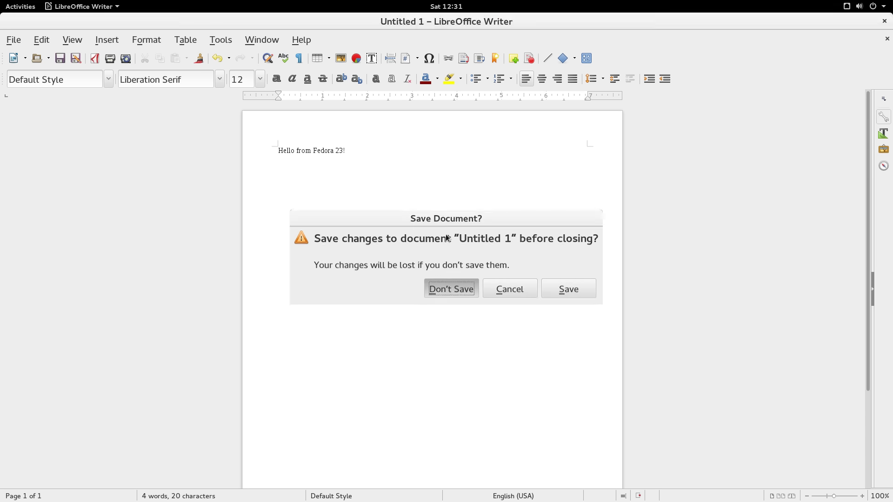
Switch among the Terminal windows and tabs to the root terminal showing the install output
key("alt+Tab")
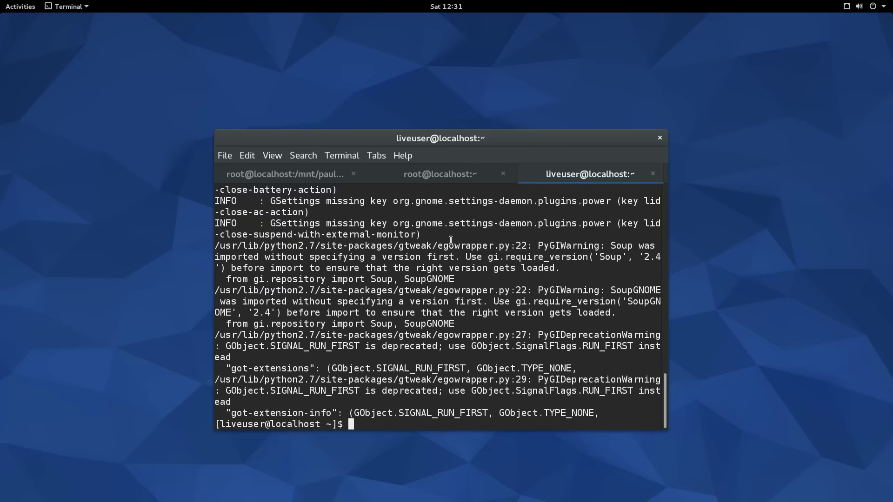
left_click(316, 177)
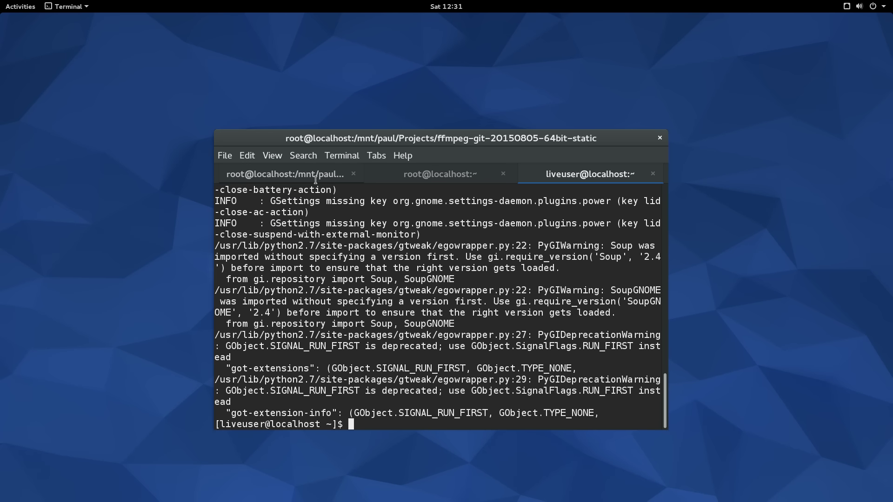
left_click(445, 465)
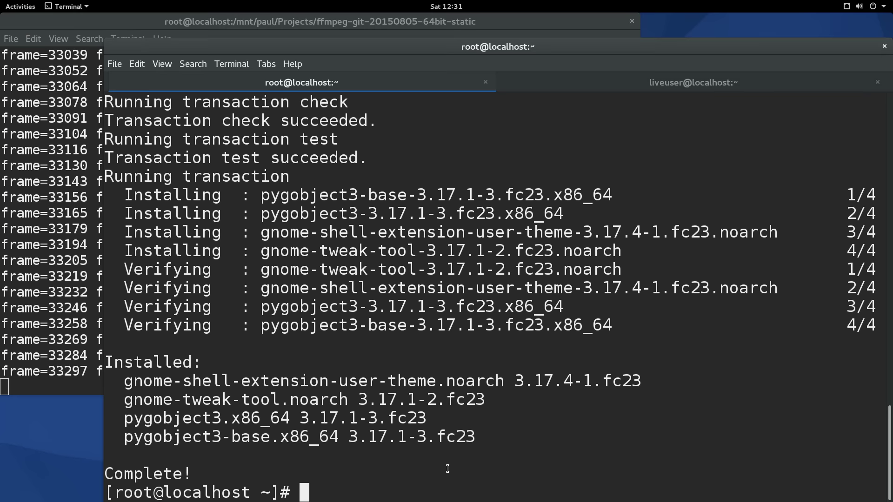
key("alt+Tab")
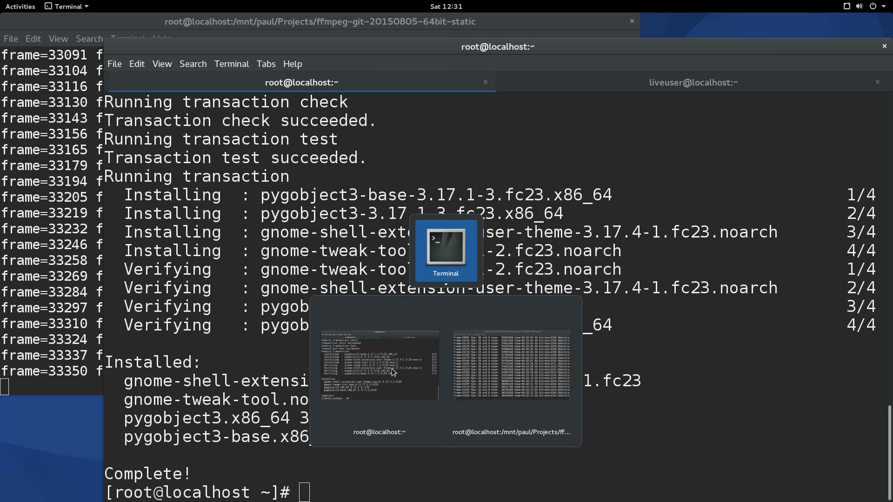
key("alt+Tab")
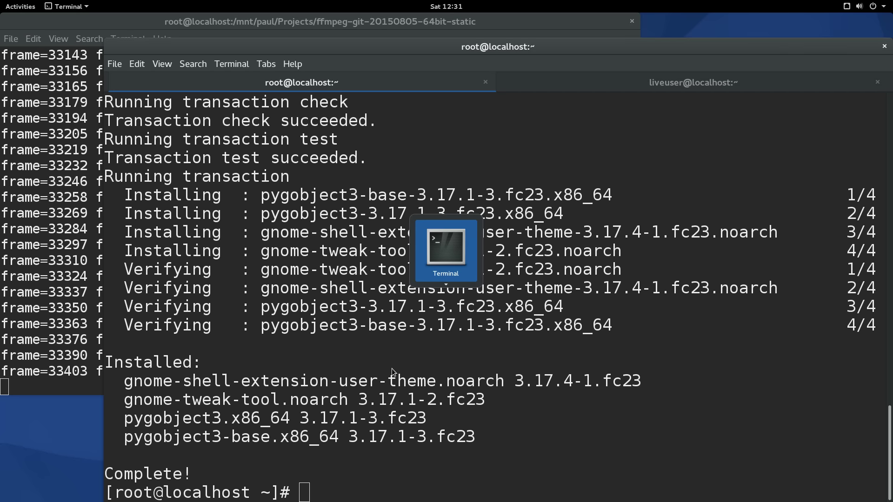
left_click(622, 87)
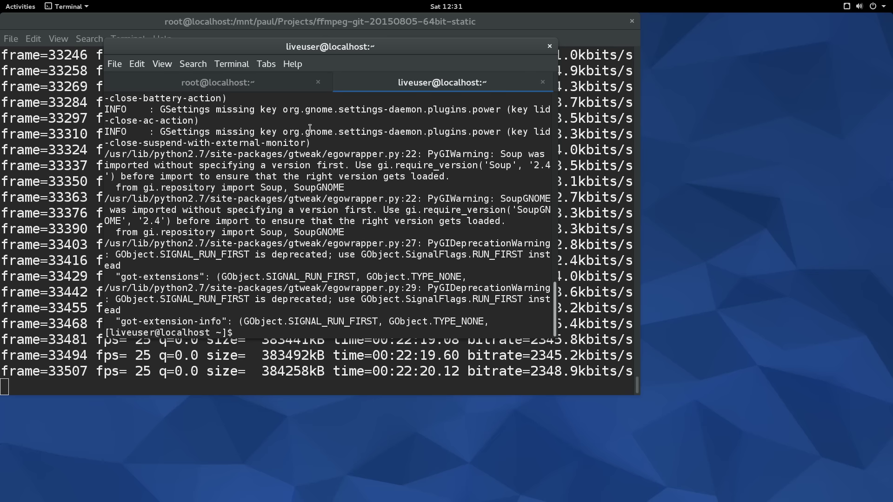
left_click(182, 85)
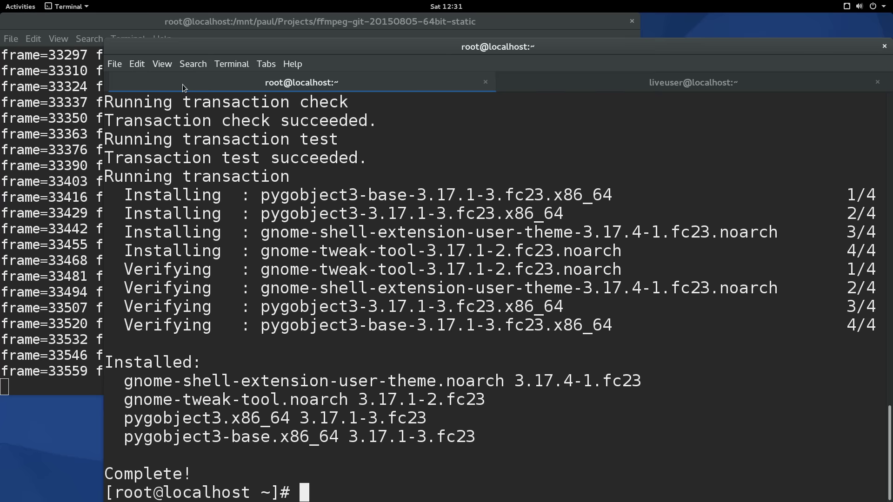
Move the root terminal aside to uncover the ffmpeg output and open the Activities overview
left_click_drag(159, 60, 123, 131)
key("alt+Tab")
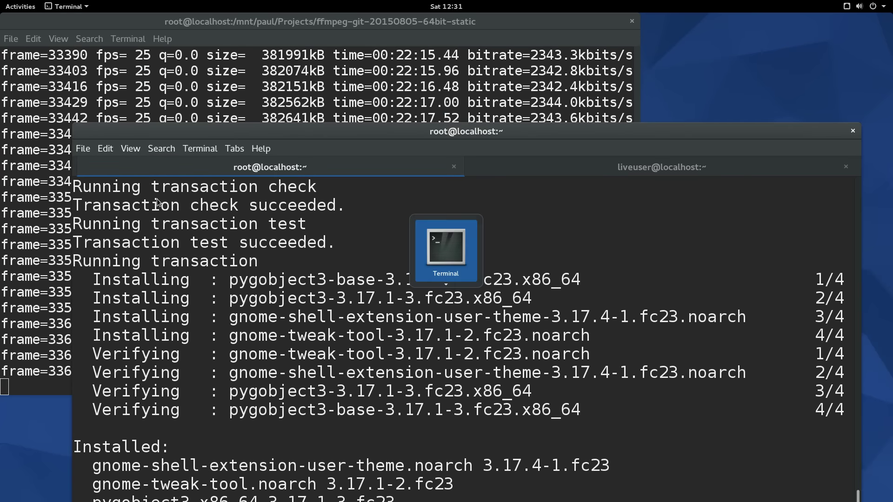
key("super")
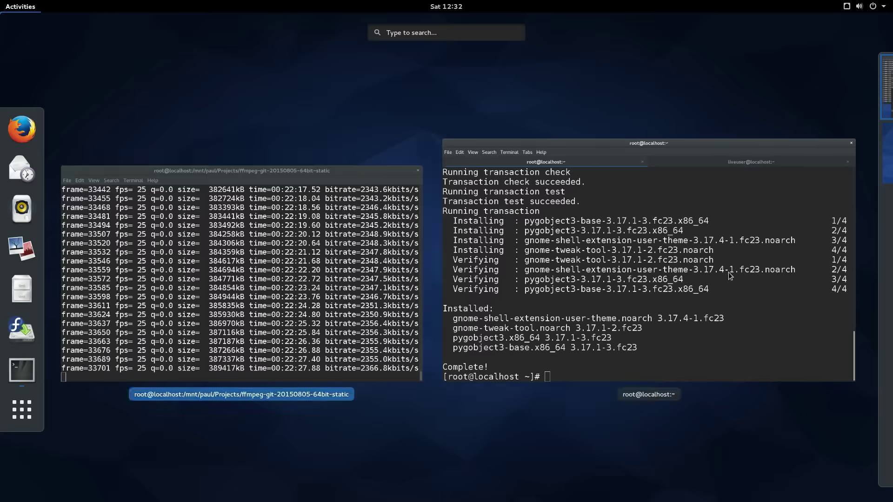
On the empty second workspace, scroll through the applications grid and launch Notes
mouse_move(892, 124)
left_click(833, 153)
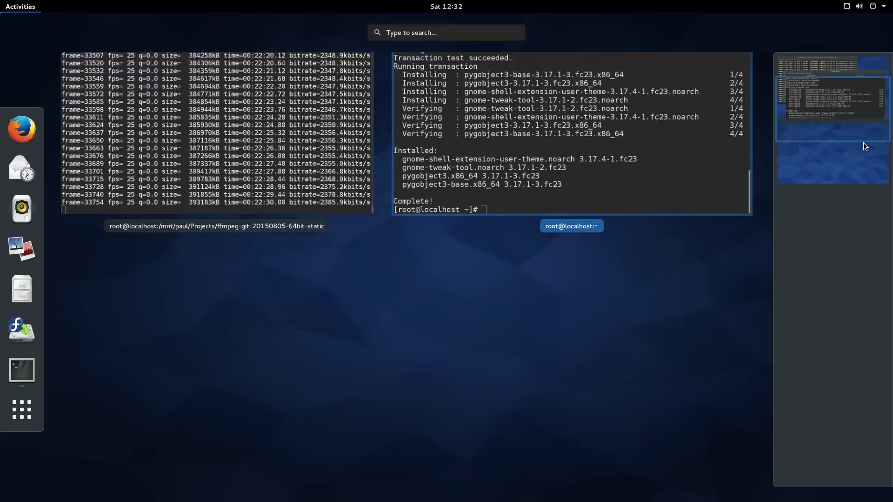
left_click(14, 411)
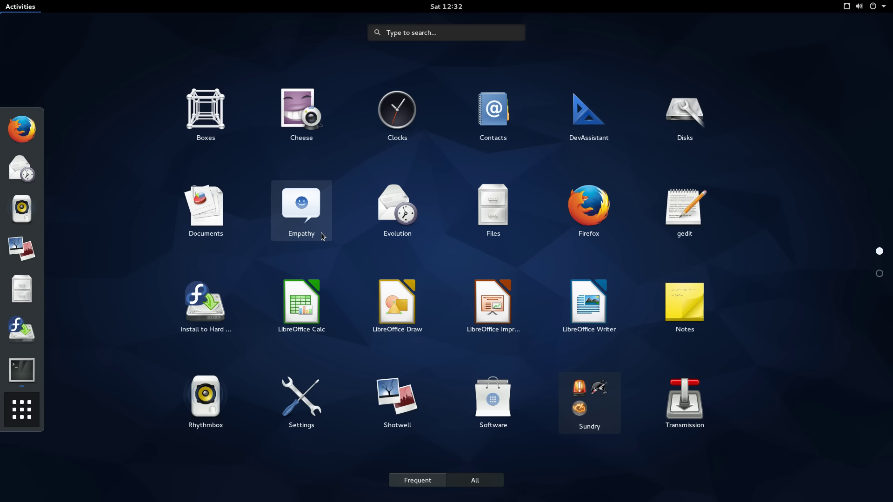
scroll(371, 270, "down", 1)
scroll(372, 267, "up", 1)
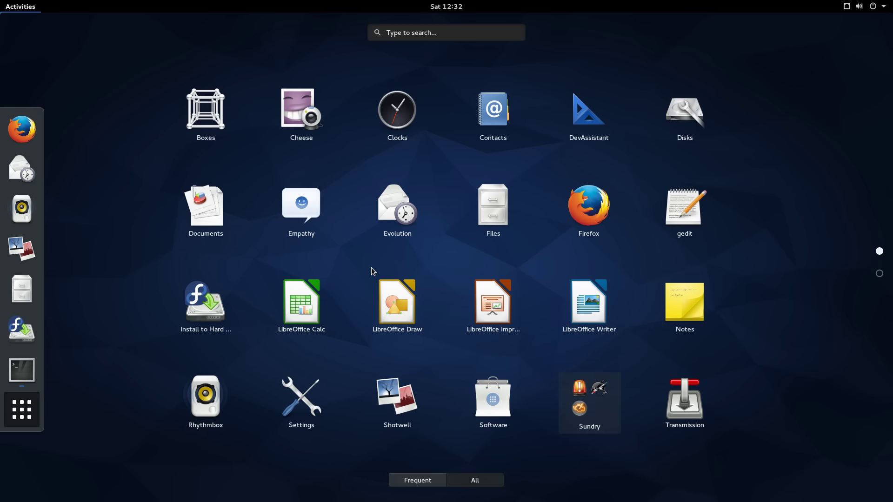
scroll(371, 271, "down", 1)
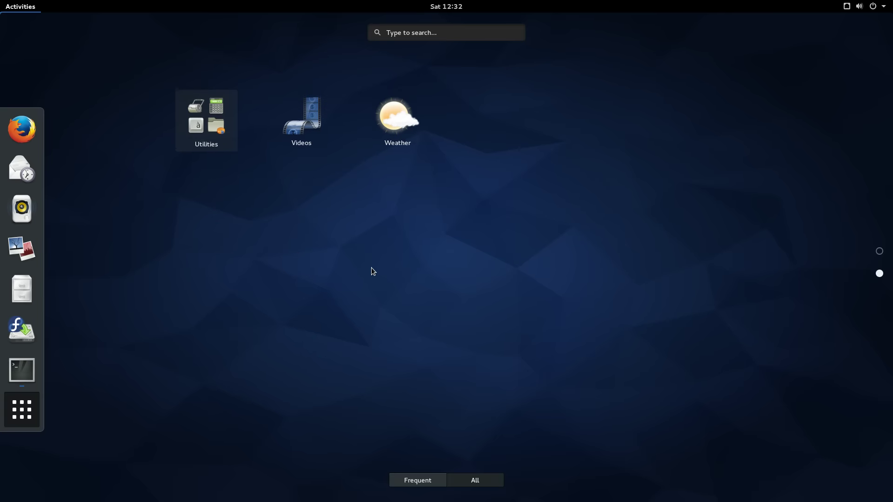
scroll(372, 271, "up", 1)
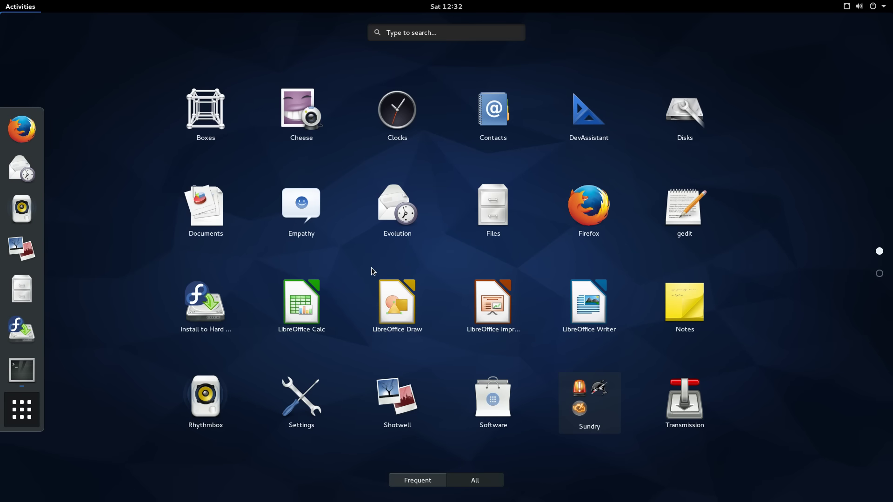
left_click(684, 305)
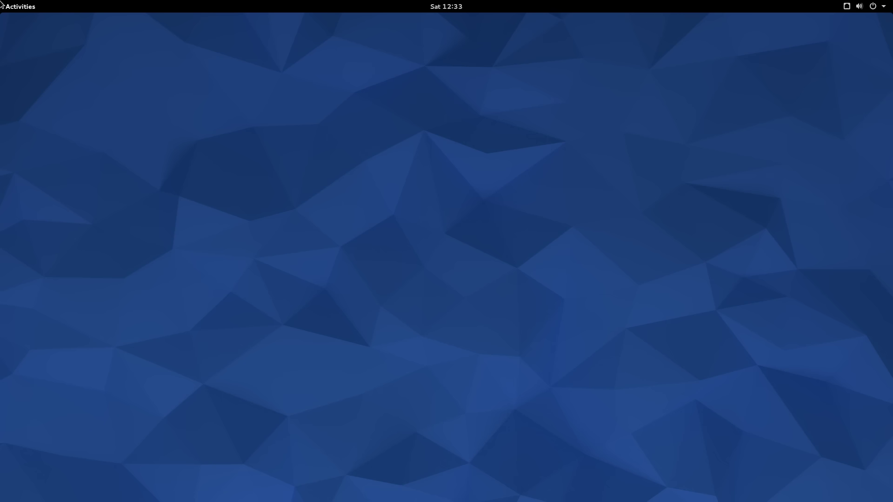
Reopen the applications grid, scroll through it, and launch Settings
mouse_move(1, 1)
left_click(22, 409)
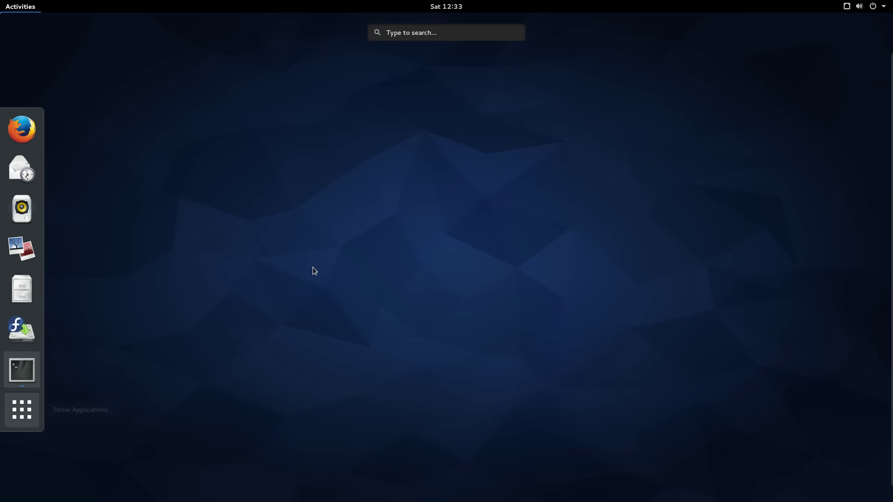
scroll(313, 267, "down", 1)
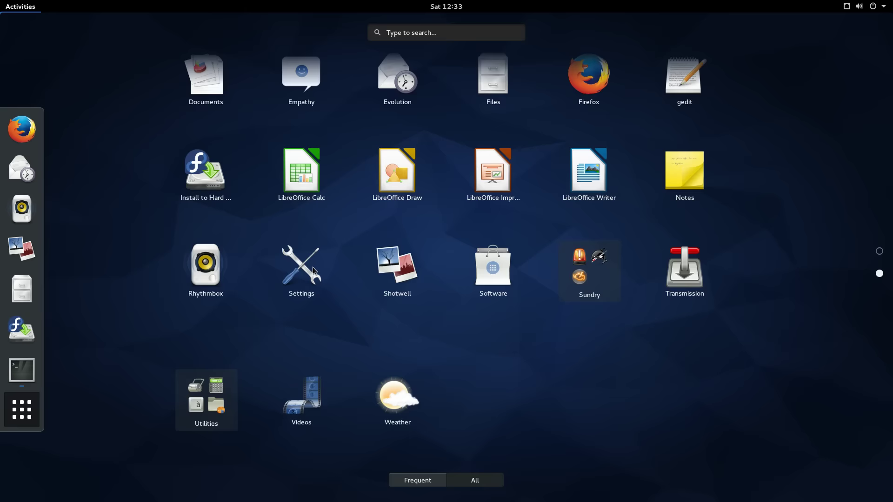
scroll(313, 267, "up", 1)
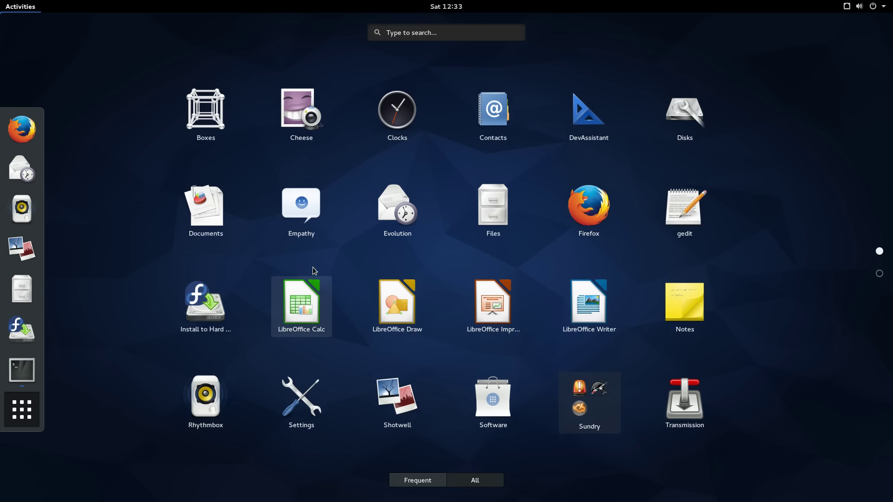
left_click(302, 400)
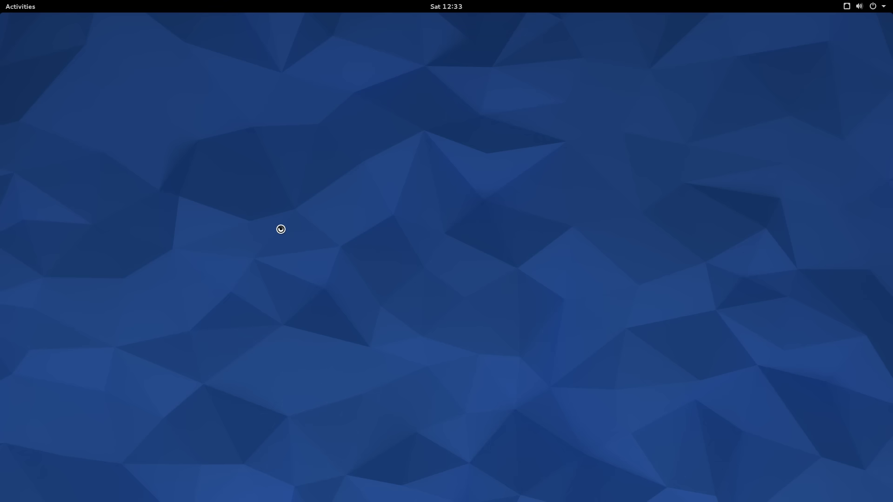
Open the Background panel and pick the pink and blue wallpaper in the chooser
left_click(315, 152)
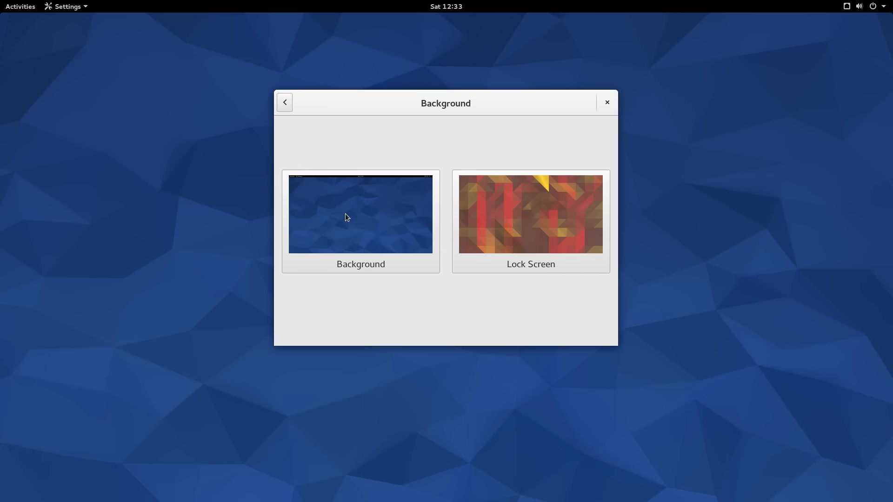
left_click(365, 233)
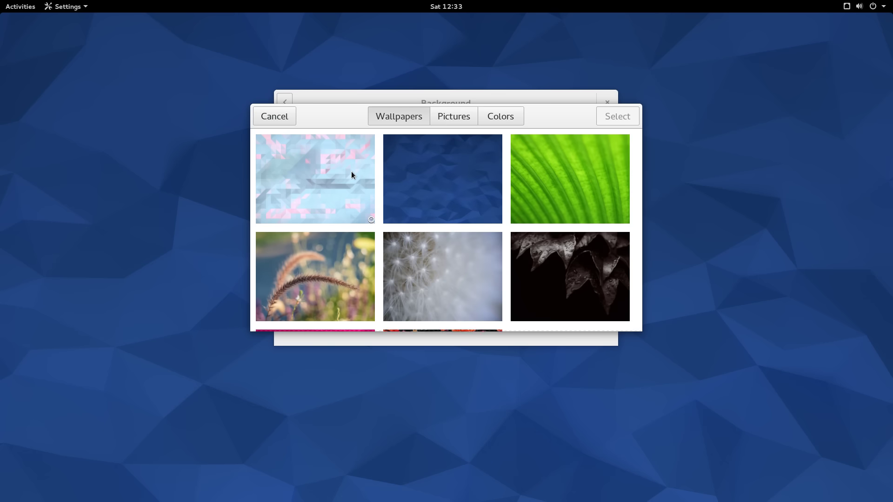
left_click(327, 176)
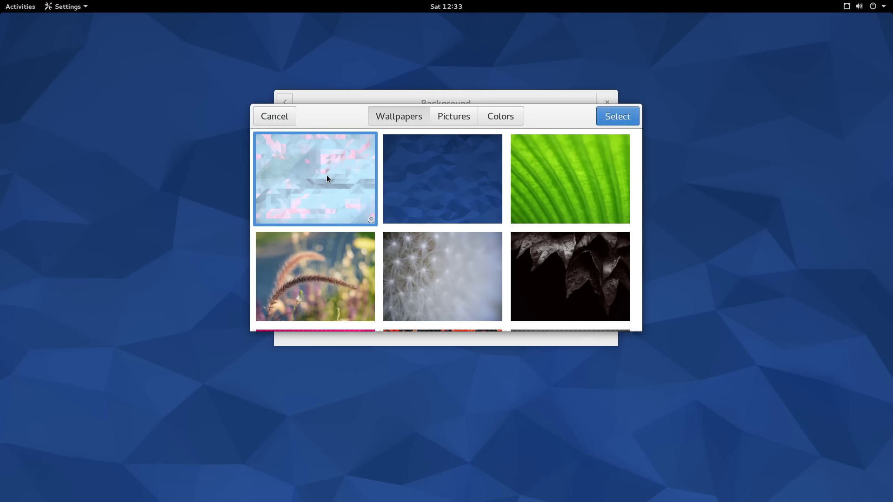
left_click(605, 122)
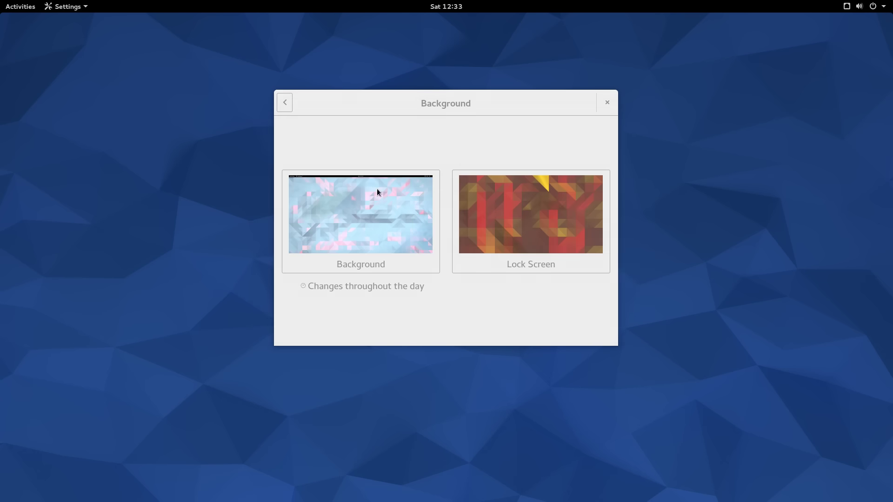
Scroll the Wallpapers list, view the Pictures and Colors tabs, then cancel the chooser
left_click(376, 191)
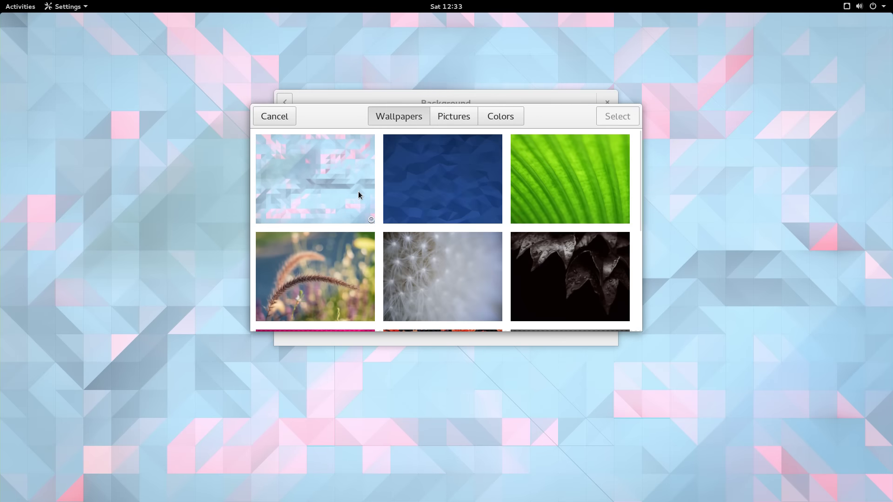
scroll(358, 192, "down", 10)
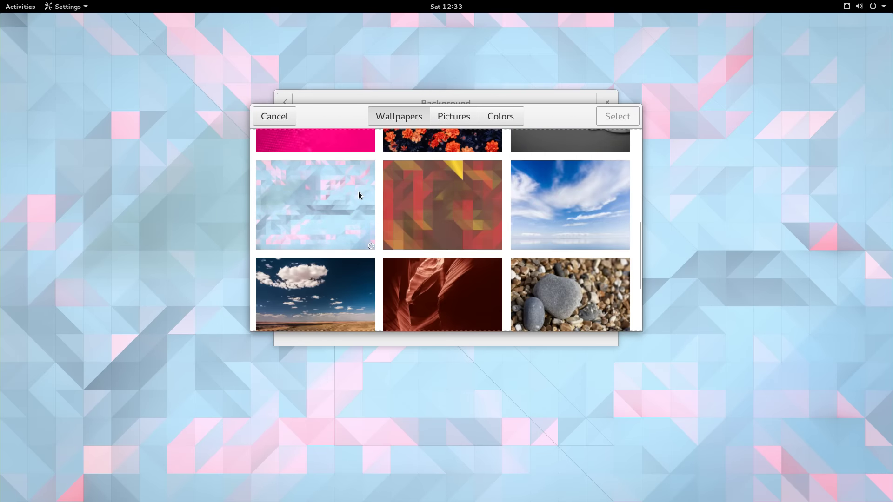
scroll(359, 192, "down", 3)
scroll(358, 195, "down", 2)
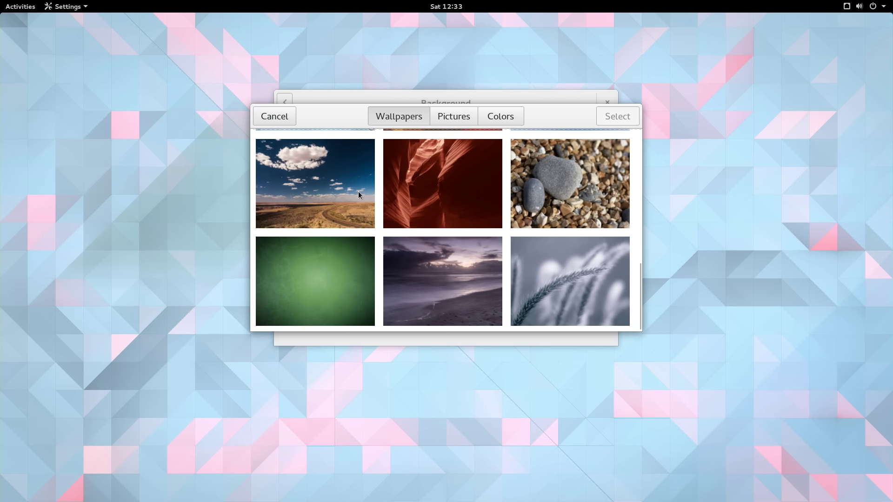
left_click(450, 114)
left_click(488, 116)
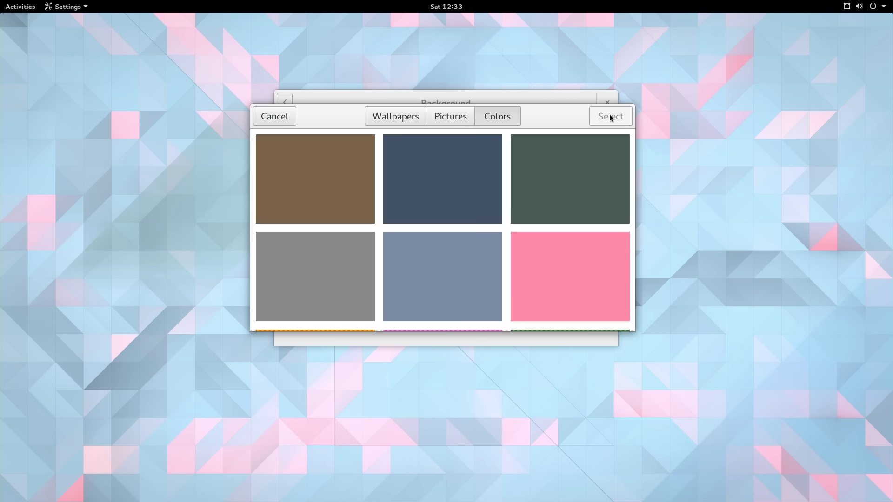
left_click(284, 115)
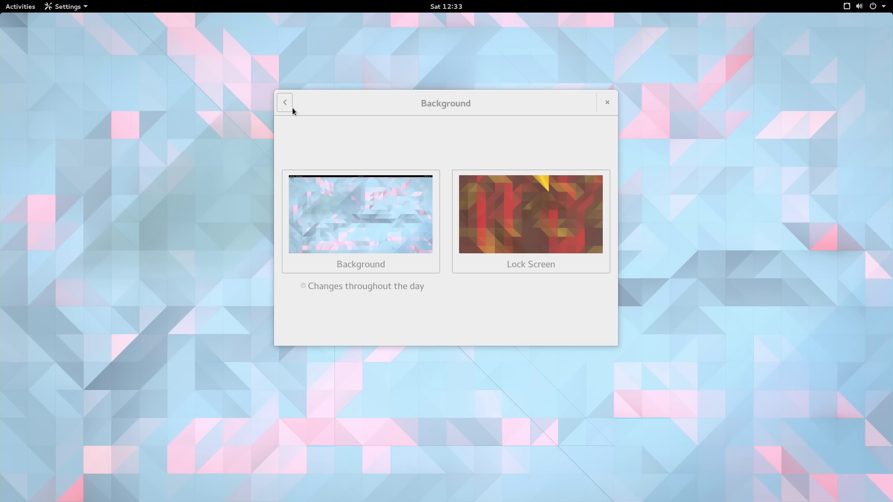
Check Pictures and Colors once more, cancel, return to All Settings and close Settings
left_click(537, 254)
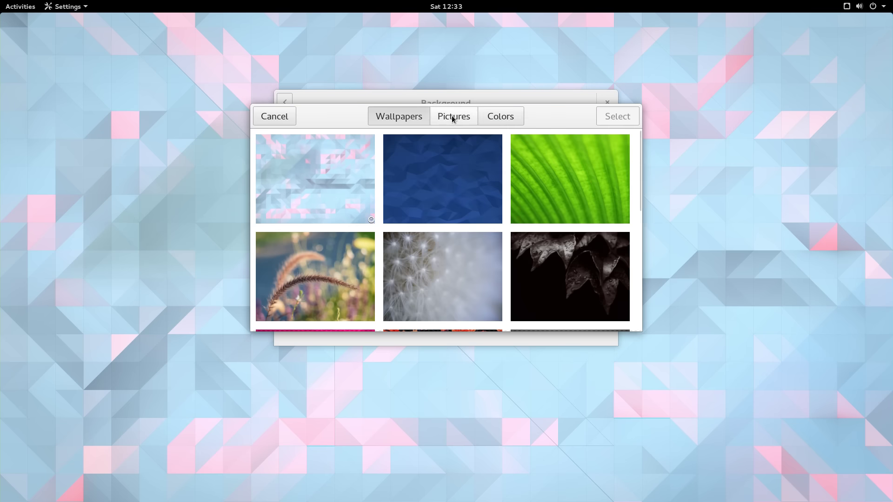
left_click(451, 116)
left_click(517, 109)
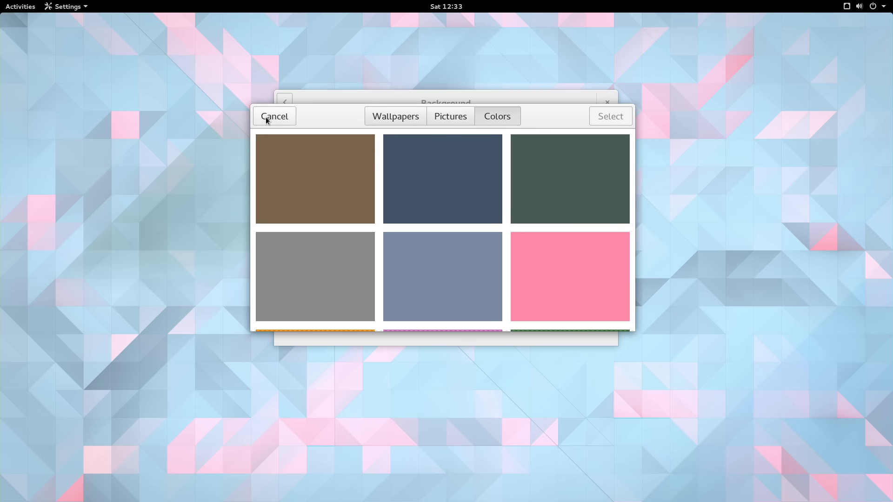
left_click(266, 116)
left_click(285, 102)
left_click(607, 101)
Open Display Settings from the desktop context menu, then close the Displays window
right_click(341, 215)
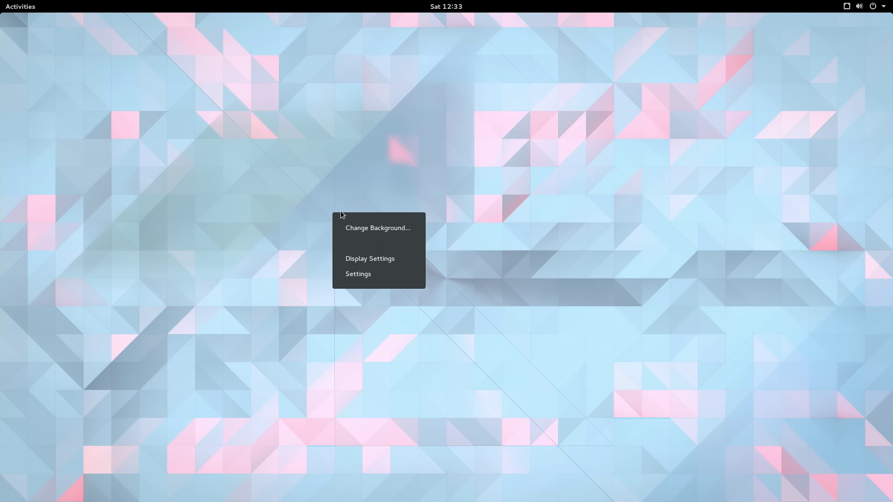
left_click(370, 259)
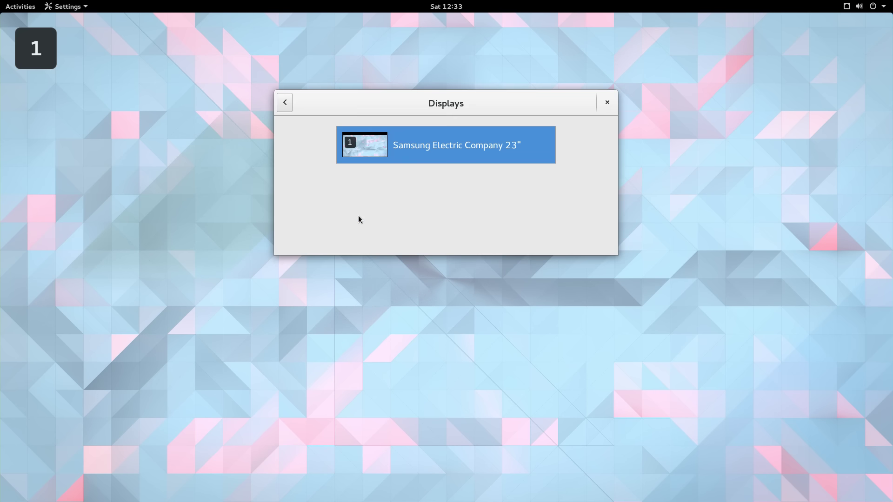
left_click(607, 102)
Open Settings from the desktop menu, visit Background and Online Accounts, then open Region & Language
right_click(311, 213)
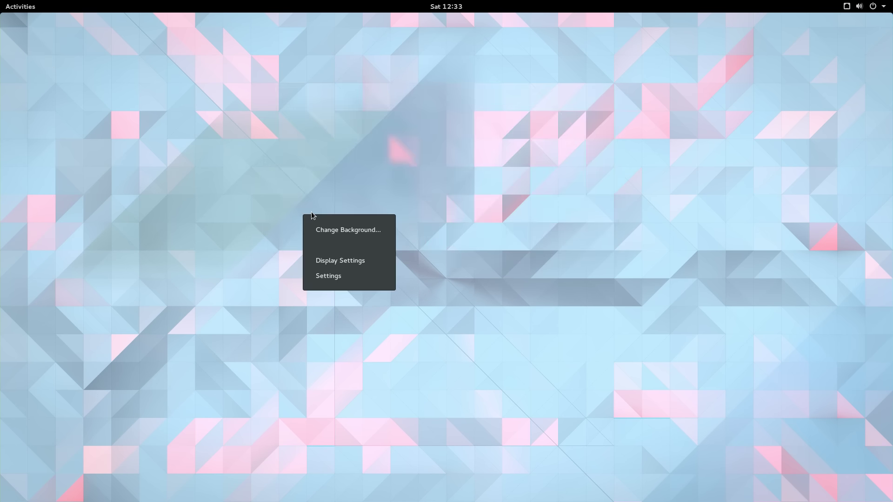
left_click(339, 278)
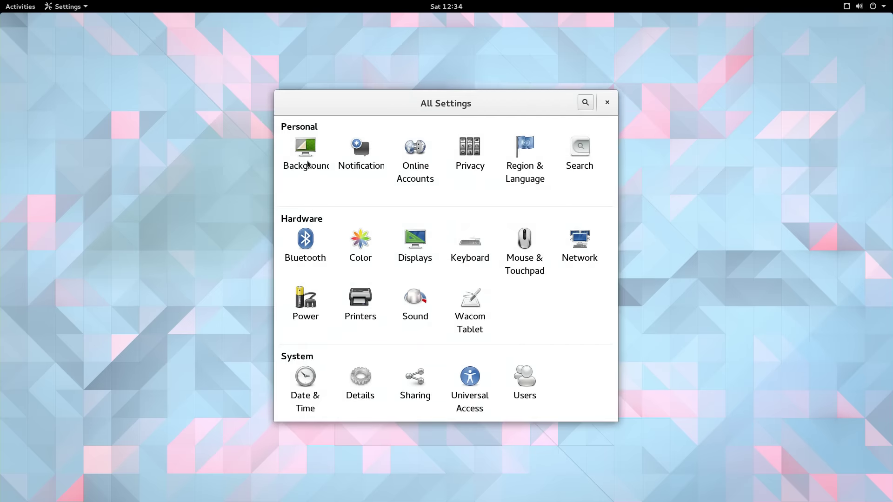
left_click(308, 164)
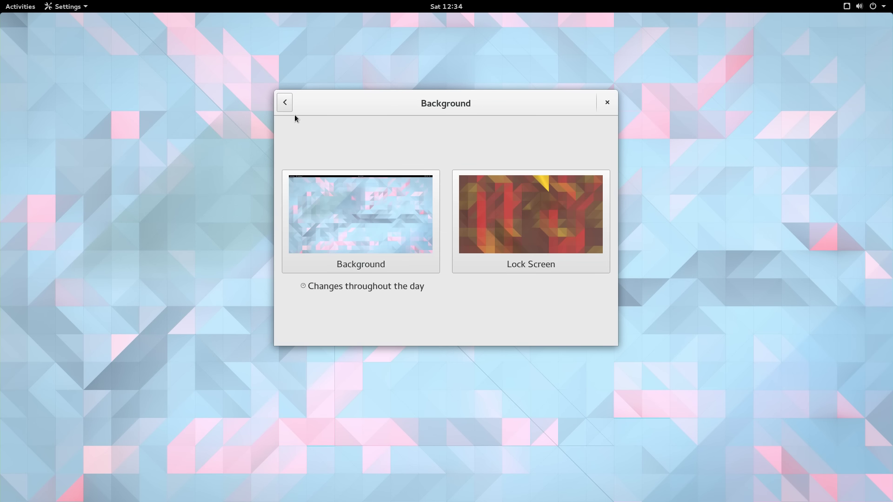
left_click(286, 106)
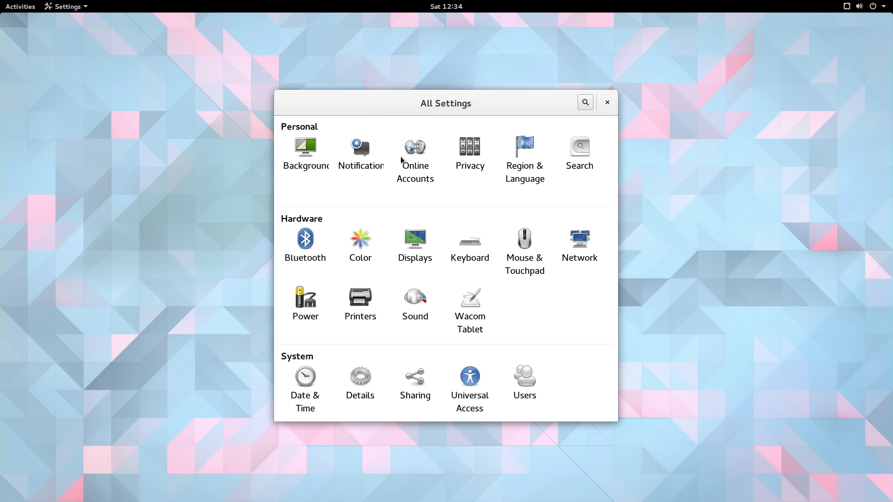
left_click(402, 160)
left_click(287, 103)
left_click(512, 186)
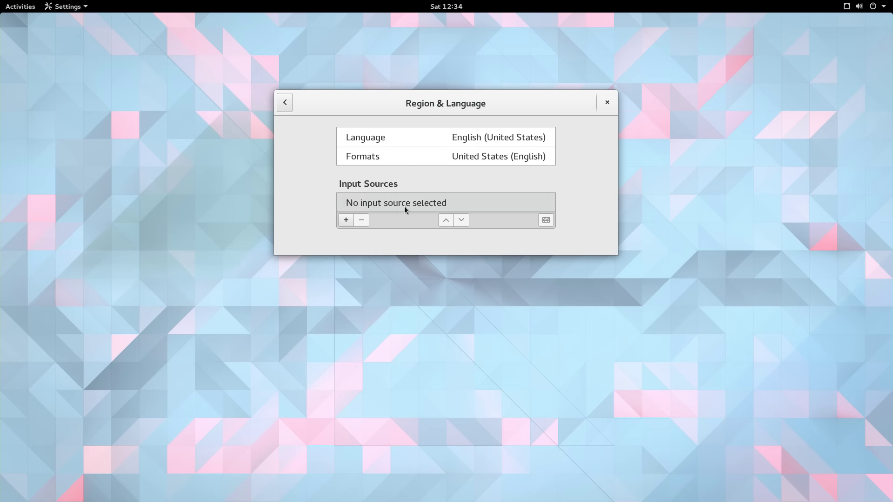
View the Search, Bluetooth and Color panels, returning to All Settings after each
left_click(285, 102)
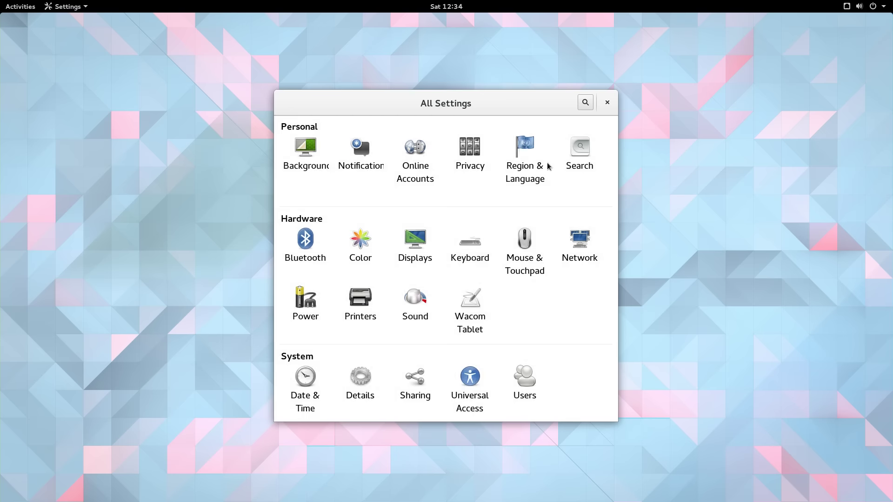
left_click(573, 154)
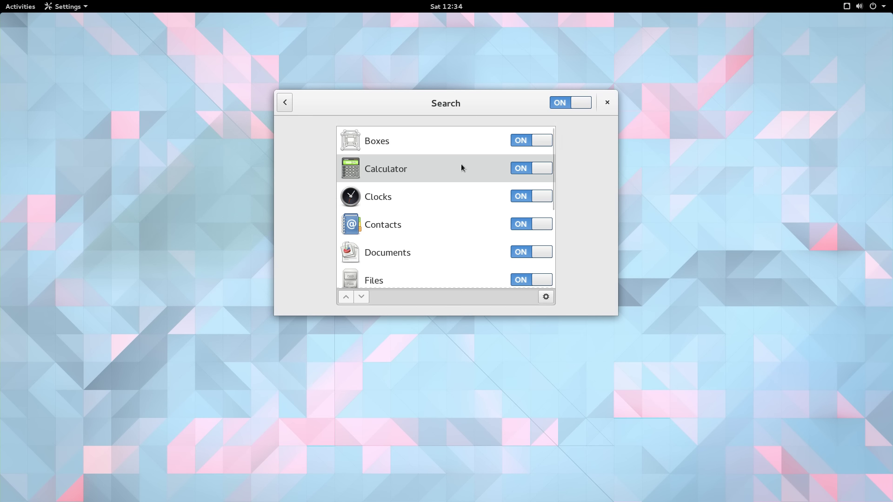
scroll(461, 206, "down", 5)
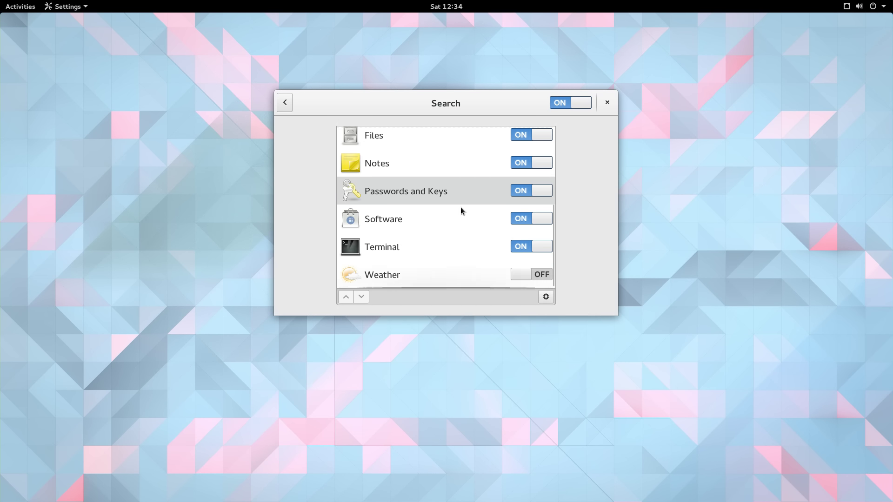
scroll(461, 208, "up", 2)
left_click(281, 103)
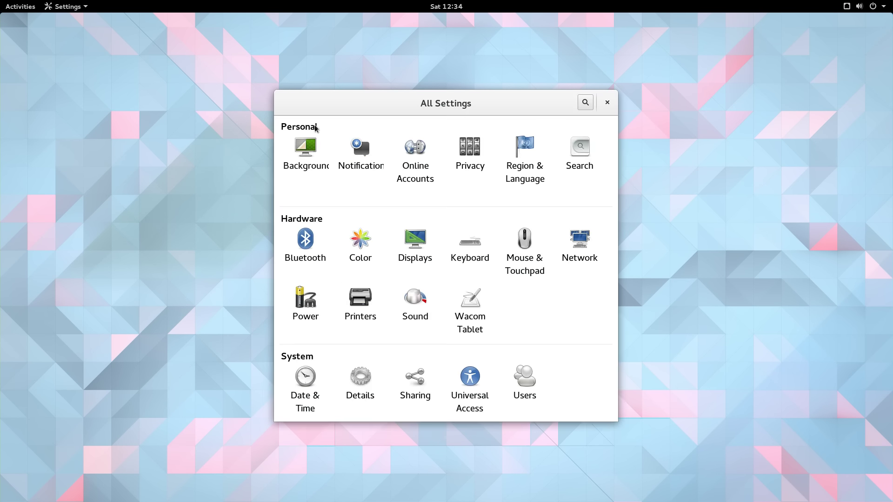
left_click(309, 251)
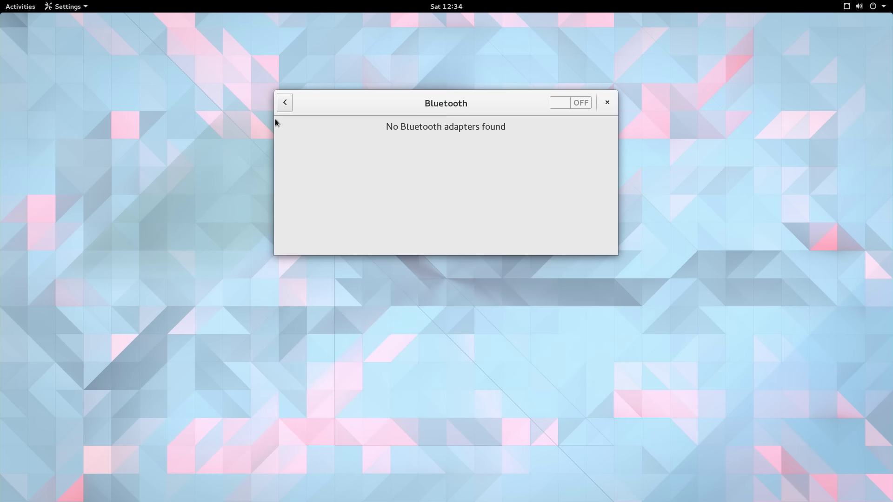
left_click(284, 103)
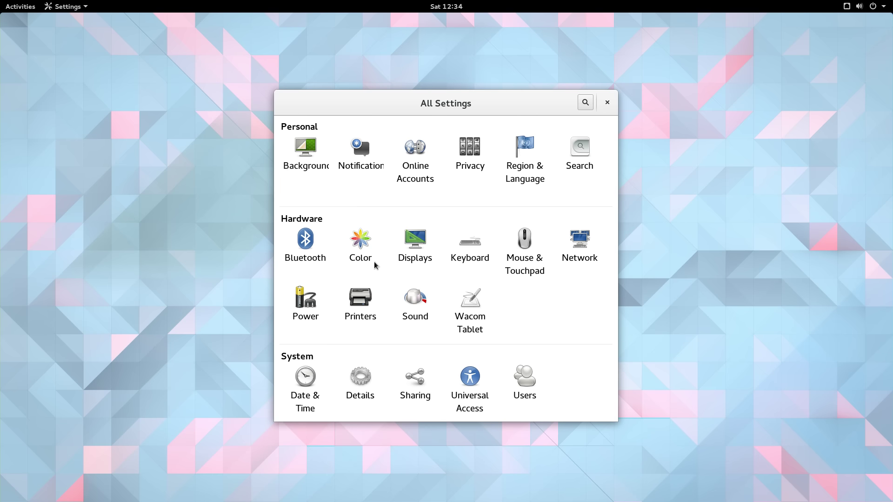
left_click(370, 246)
left_click(286, 103)
View Displays, Keyboard, Mouse & Touchpad and Network, including proxy and wired details
left_click(419, 241)
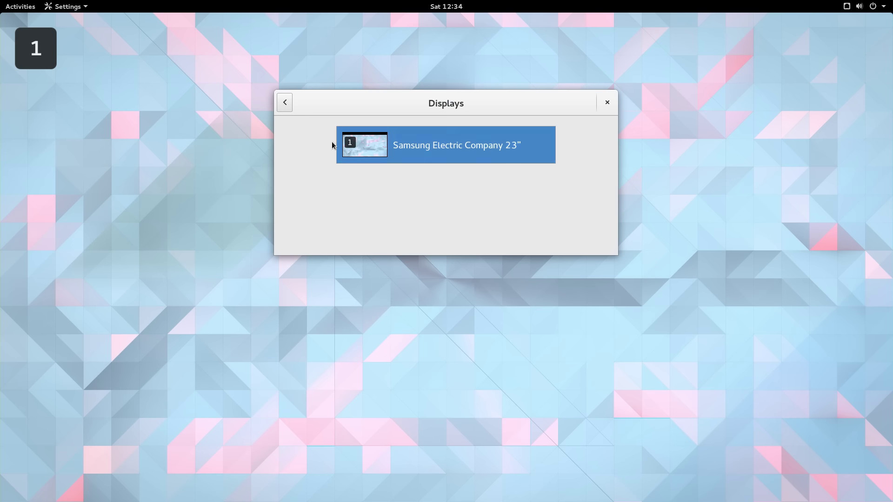
left_click(284, 100)
left_click(469, 244)
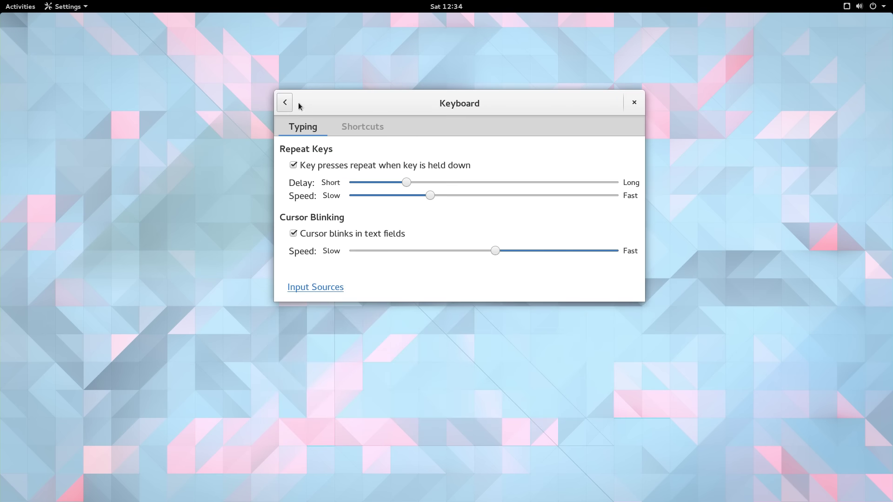
left_click(284, 103)
left_click(517, 253)
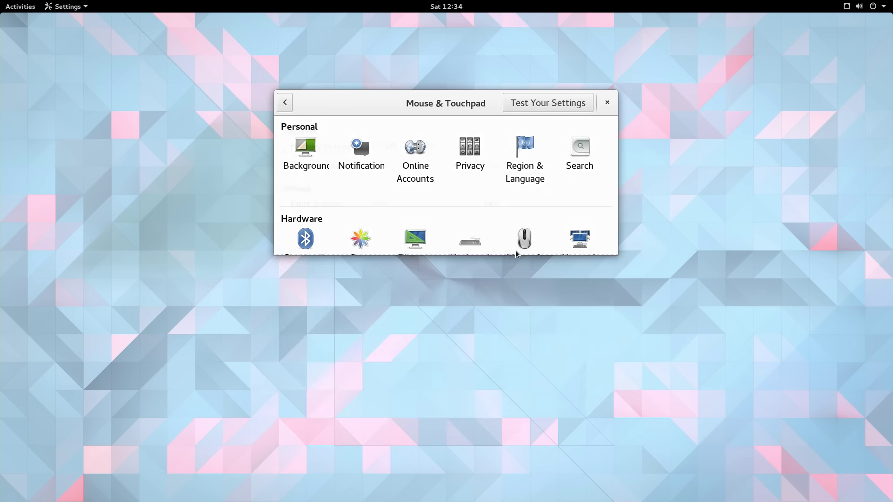
left_click(285, 101)
left_click(570, 249)
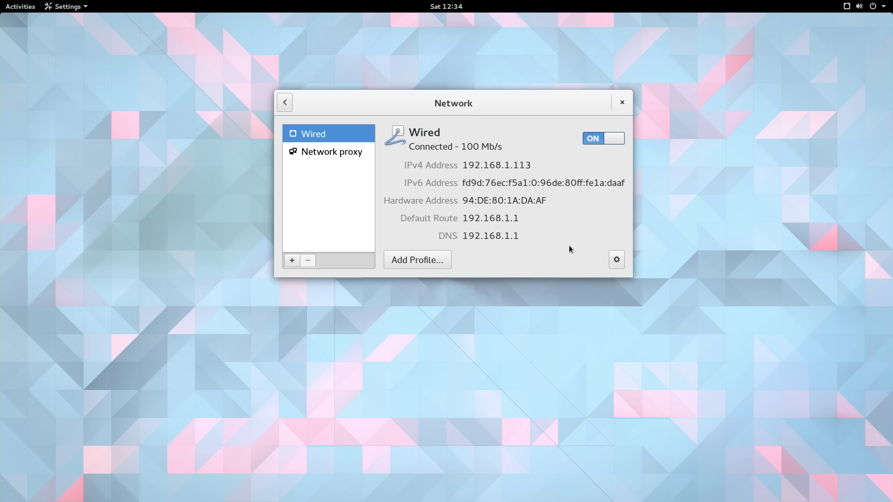
left_click(353, 155)
left_click(347, 139)
left_click(279, 107)
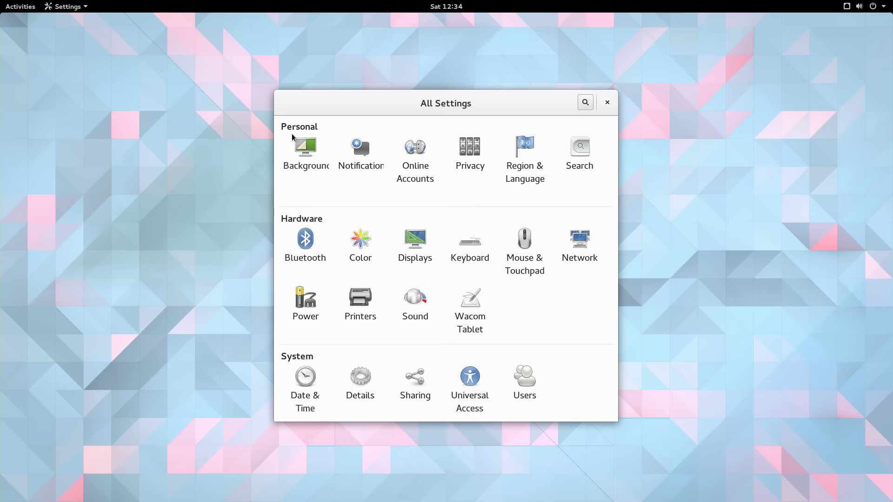
Look at the Power and Printers panels and briefly open Sound
key("Return")
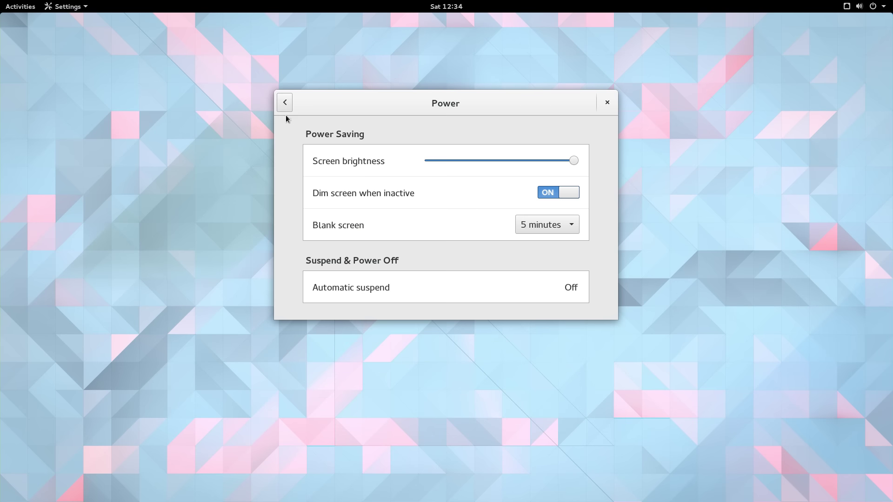
left_click(285, 104)
left_click(289, 107)
left_click(412, 315)
left_click(284, 102)
In Sound, select headphones output, view Input, Sound Effects and Applications, and adjust volume
left_click(407, 305)
left_click(337, 211)
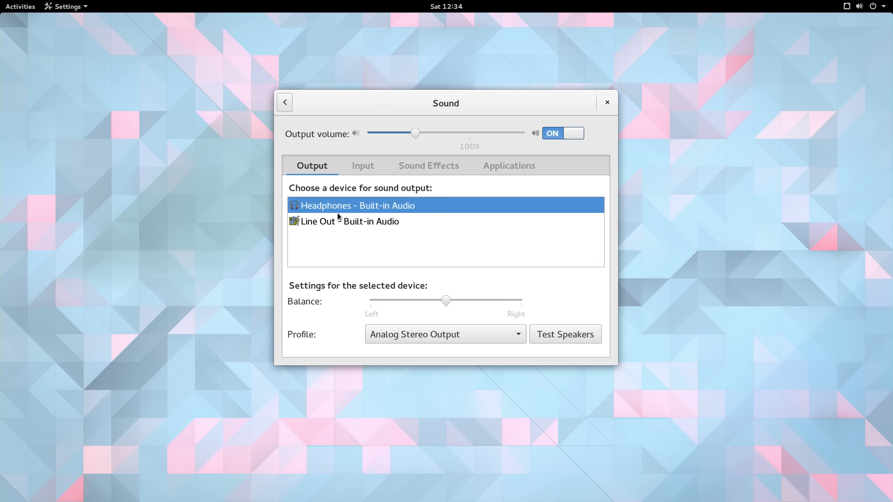
left_click(341, 208)
left_click(359, 167)
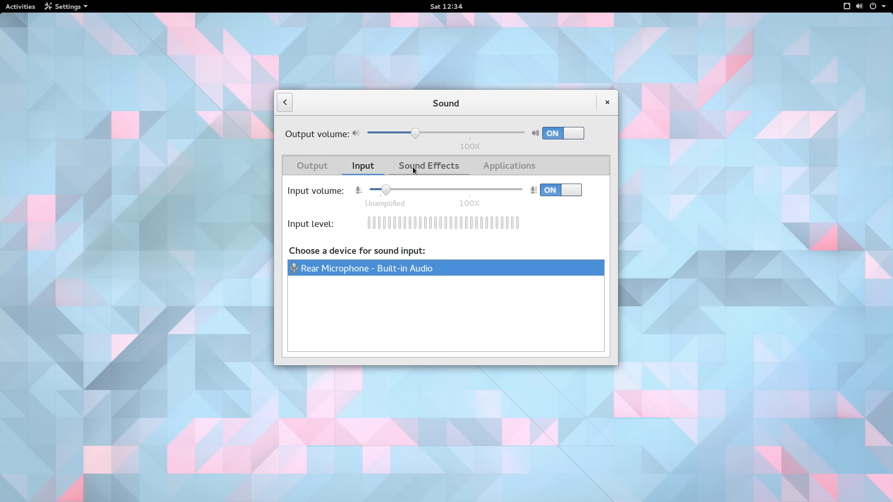
left_click(413, 168)
left_click(493, 166)
left_click_drag(473, 134, 423, 135)
left_click(285, 103)
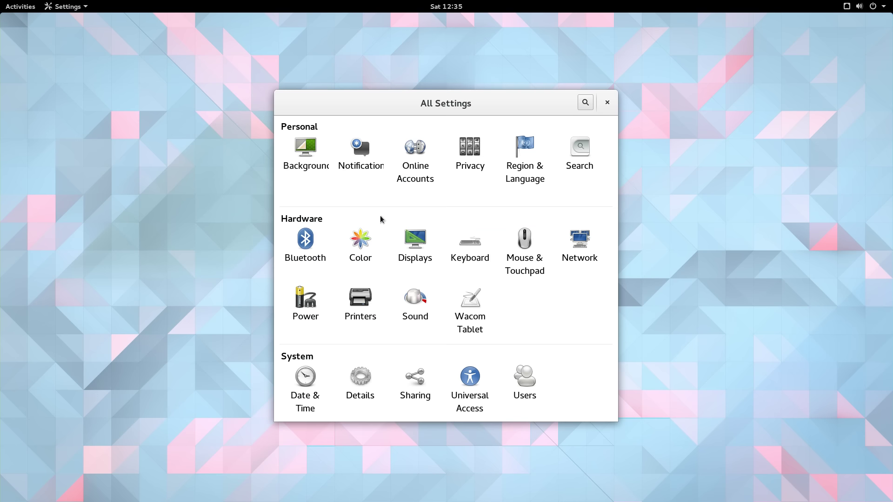
Revisit the Power and Printers panels from All Settings
left_click(315, 316)
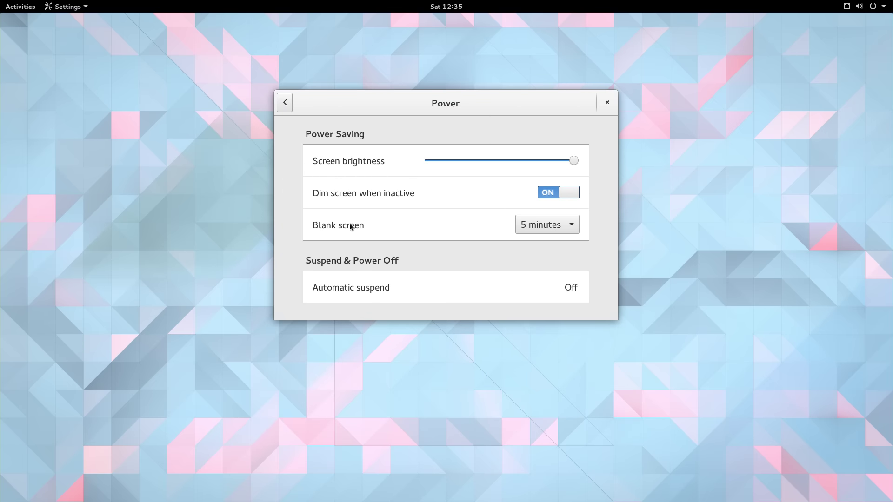
left_click(285, 103)
left_click(360, 303)
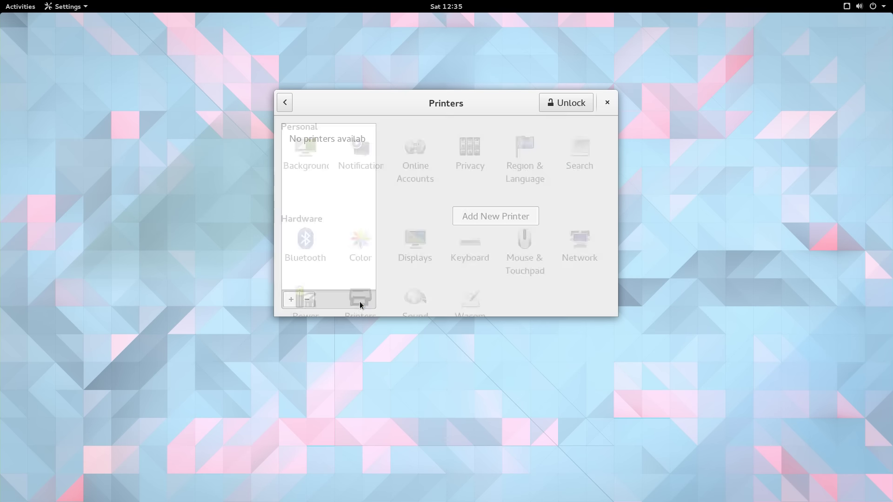
left_click(285, 103)
Cycle through Sound's Input, Sound Effects, Applications and Output tabs, then open Keyboard
left_click(415, 302)
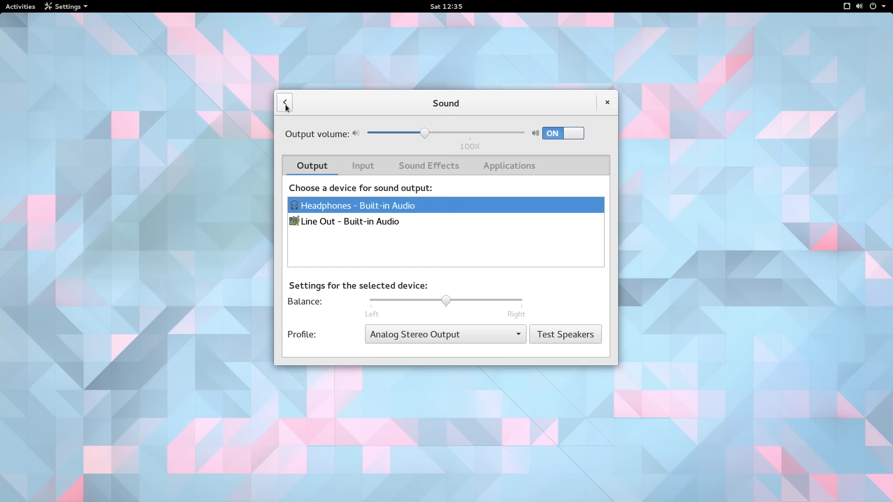
left_click(361, 168)
left_click(413, 169)
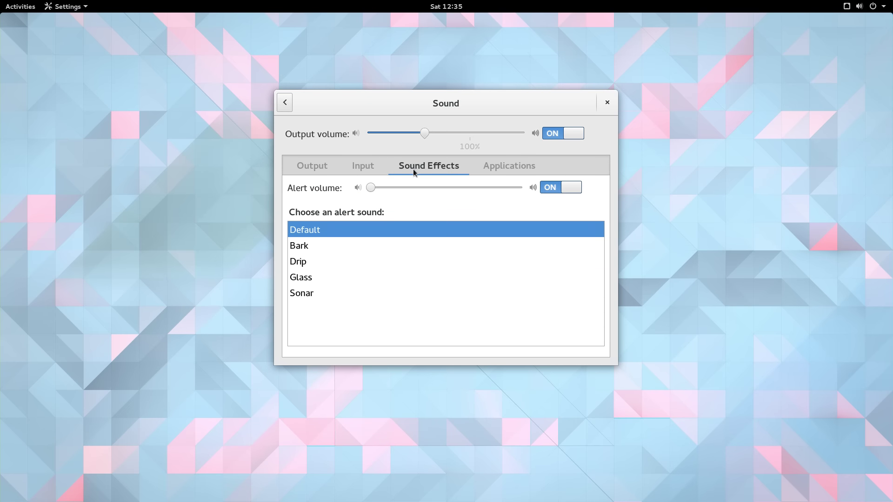
left_click(495, 168)
left_click(419, 166)
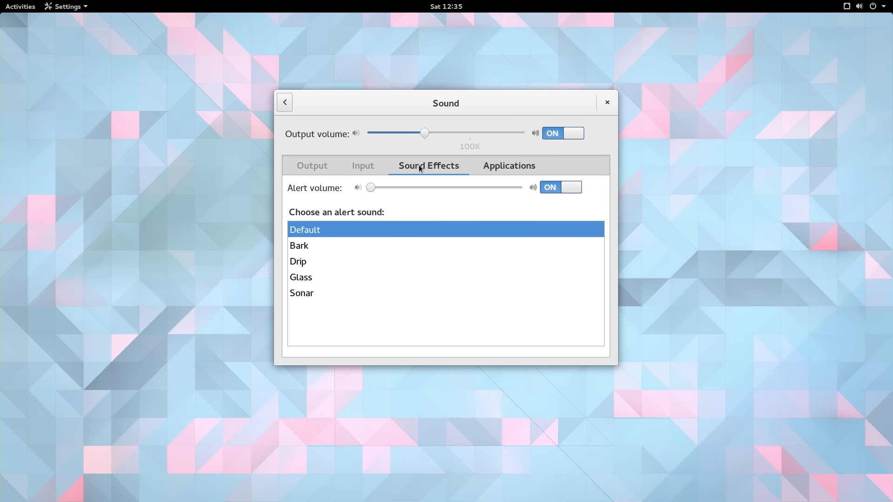
left_click(359, 169)
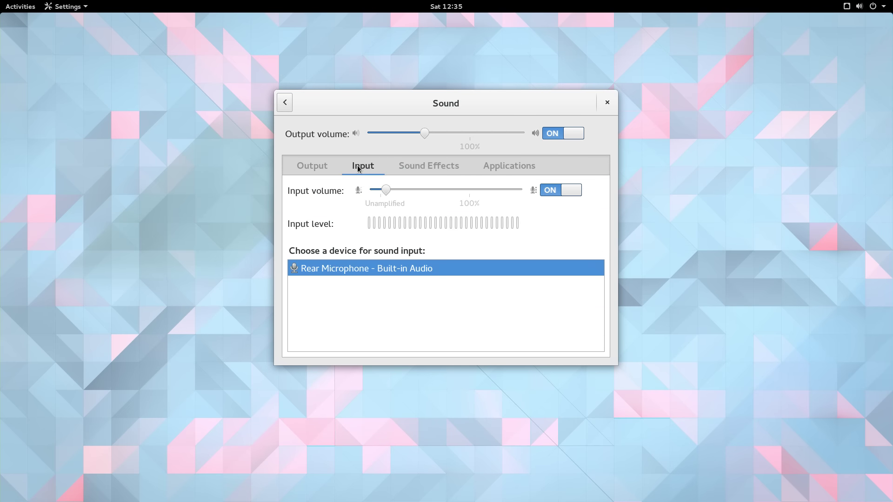
left_click(316, 166)
left_click(285, 102)
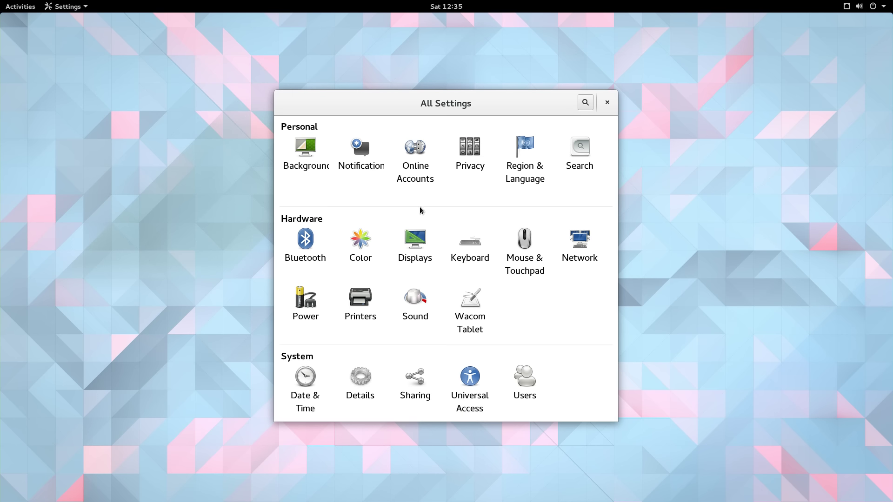
left_click(467, 252)
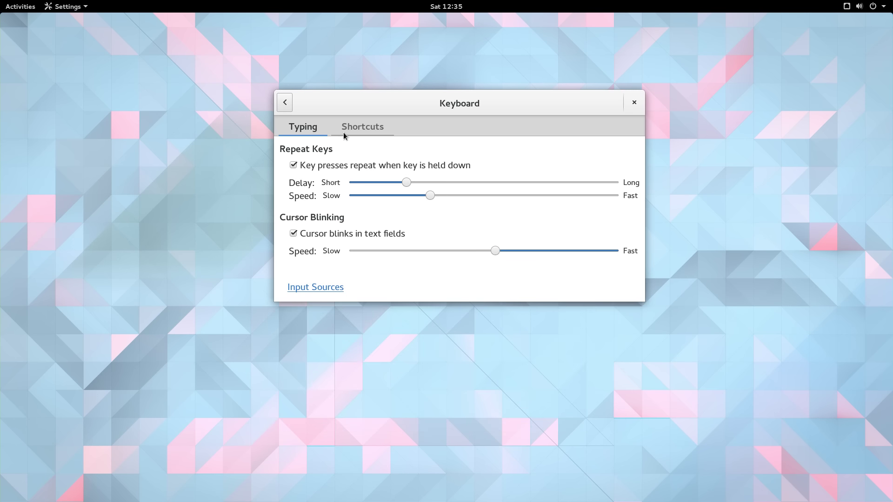
left_click(349, 130)
left_click(316, 134)
left_click(285, 103)
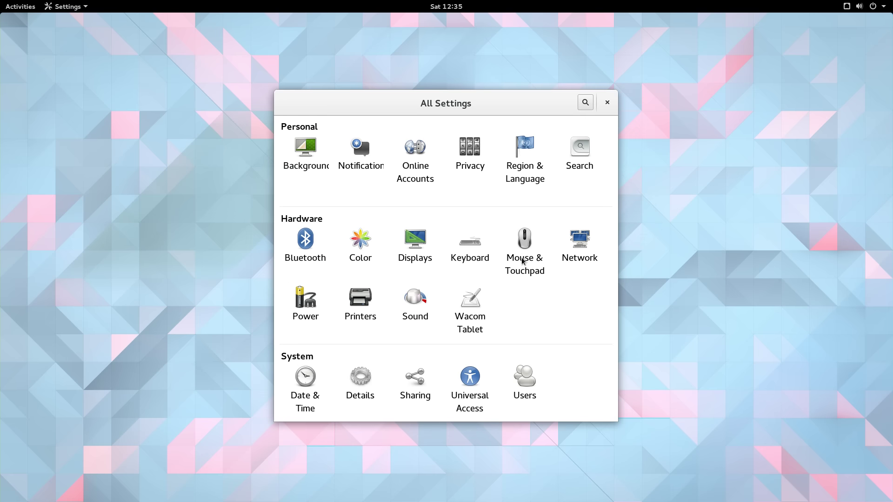
left_click(522, 257)
left_click(288, 105)
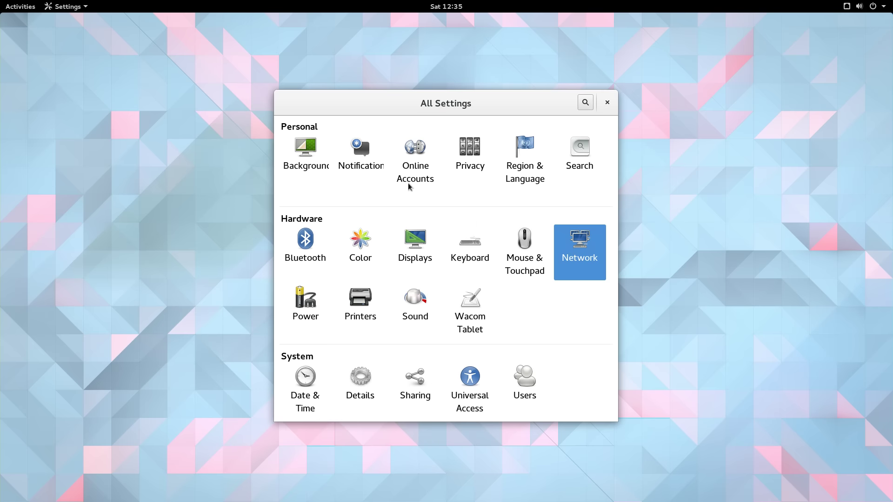
left_click(351, 151)
left_click(342, 134)
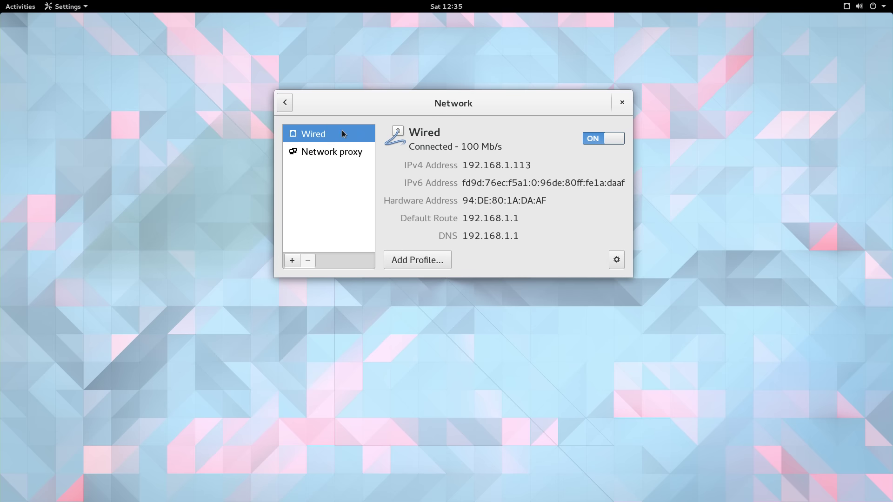
left_click(286, 103)
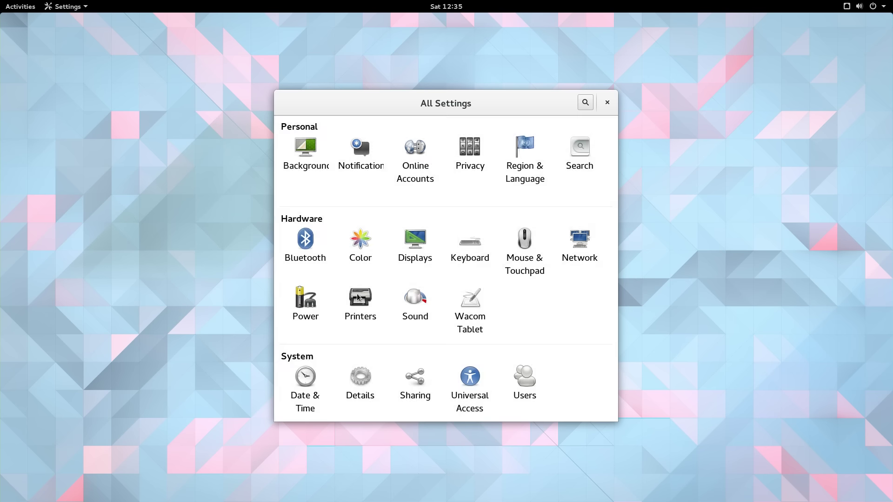
left_click(312, 301)
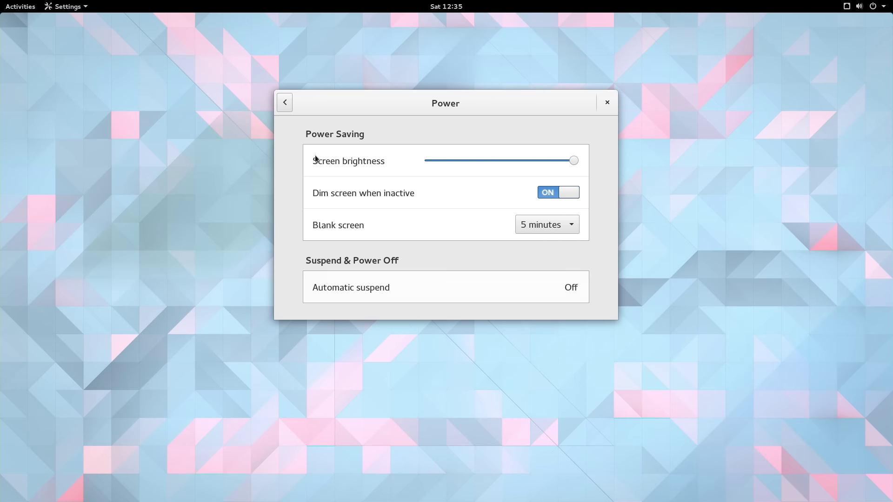
left_click(281, 101)
left_click(368, 297)
left_click(284, 99)
left_click(412, 300)
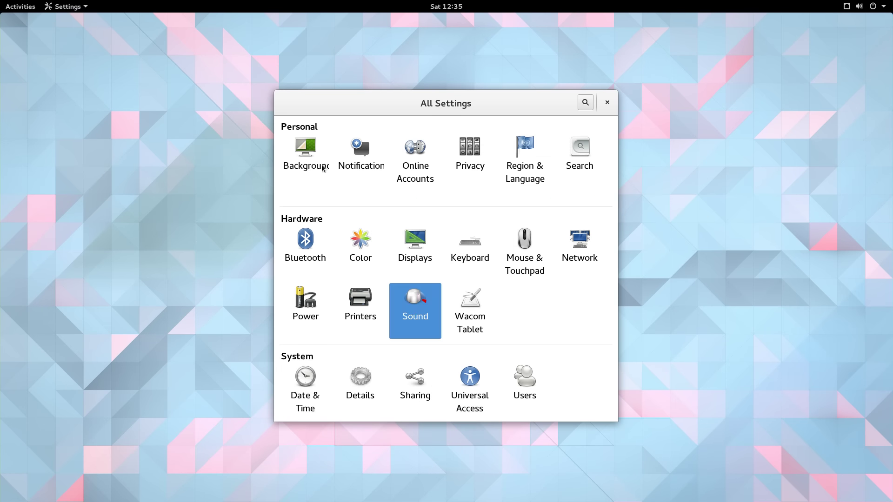
left_click(346, 226)
left_click(350, 206)
left_click(418, 169)
left_click(492, 172)
left_click(282, 105)
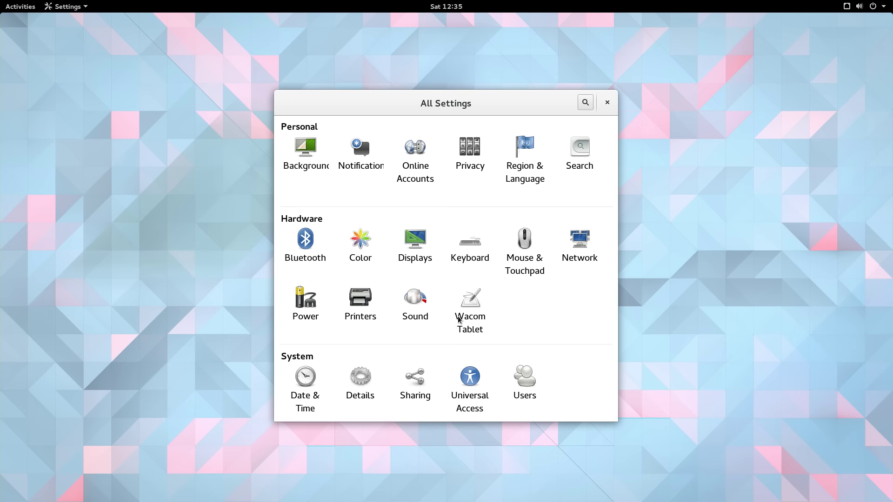
left_click(459, 318)
left_click(282, 108)
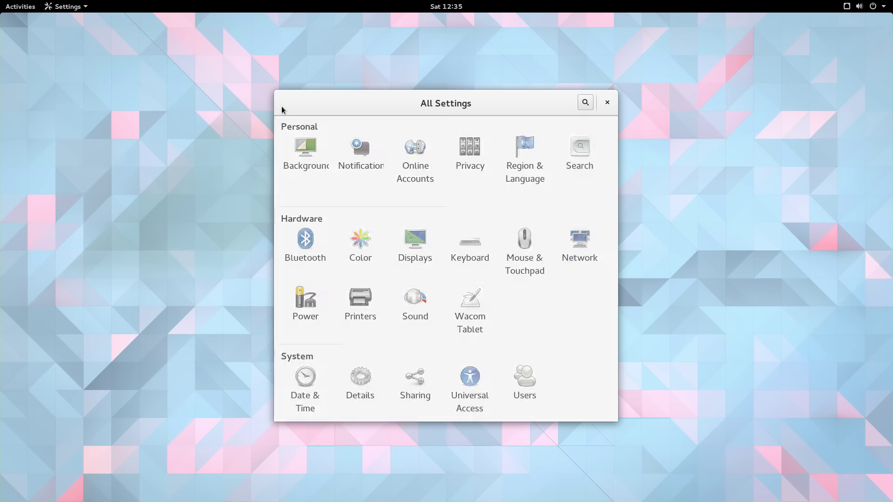
Open Date & Time and view the time zone map, then close it
left_click(307, 378)
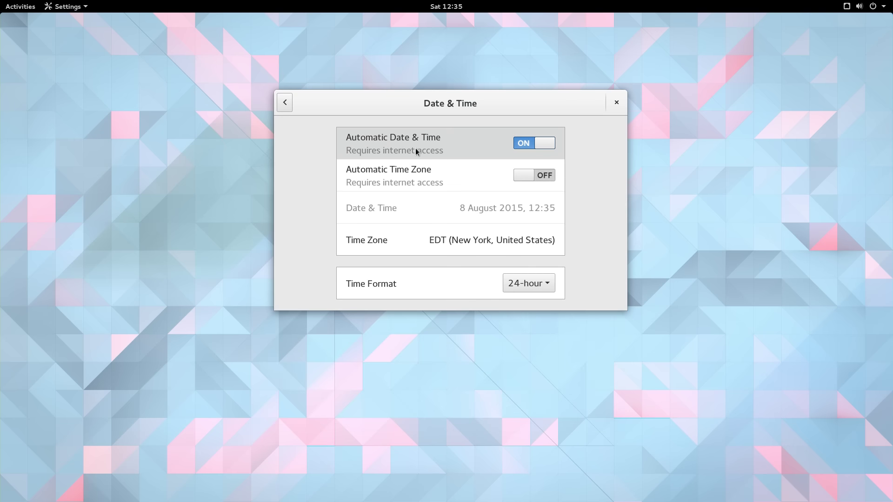
left_click(432, 240)
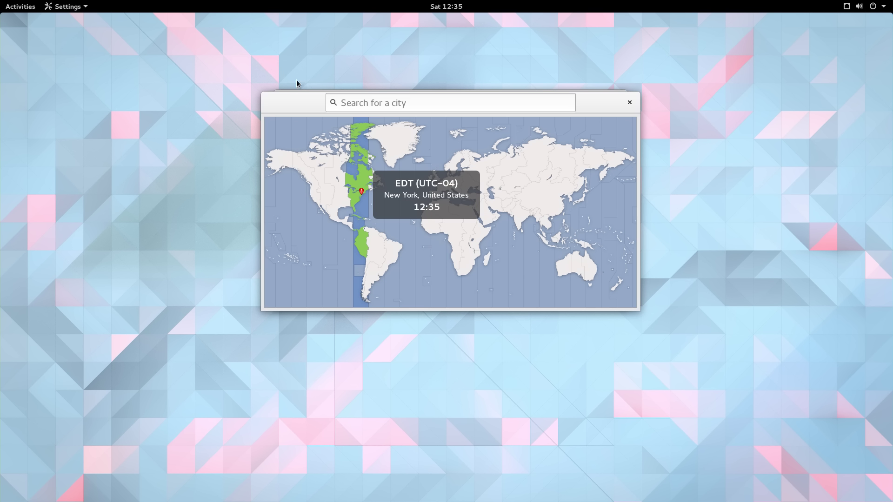
left_click(628, 104)
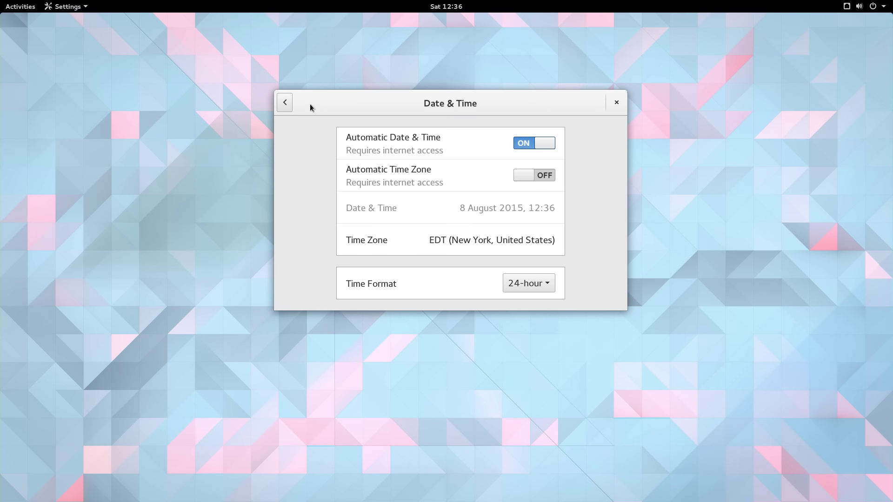
left_click(285, 102)
Revisit the Wacom Tablet, Sound, Date & Time and Printers panels
left_click(458, 311)
left_click(282, 102)
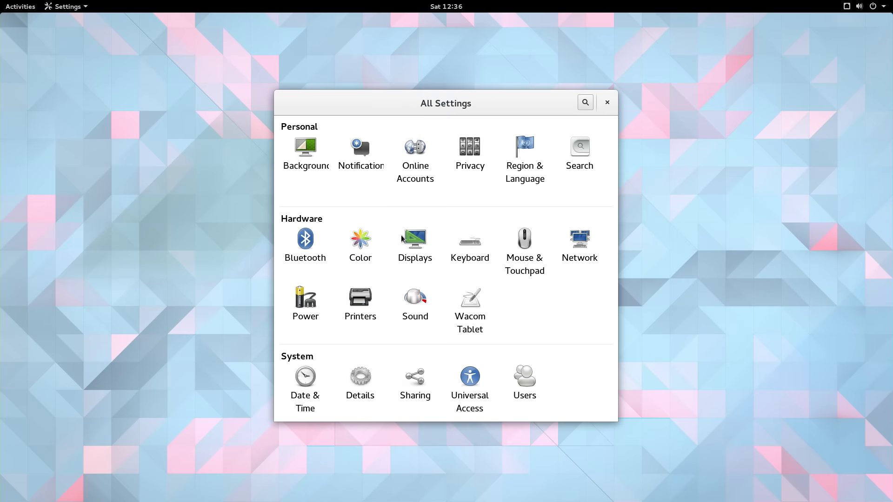
left_click(415, 308)
left_click(283, 102)
left_click(316, 390)
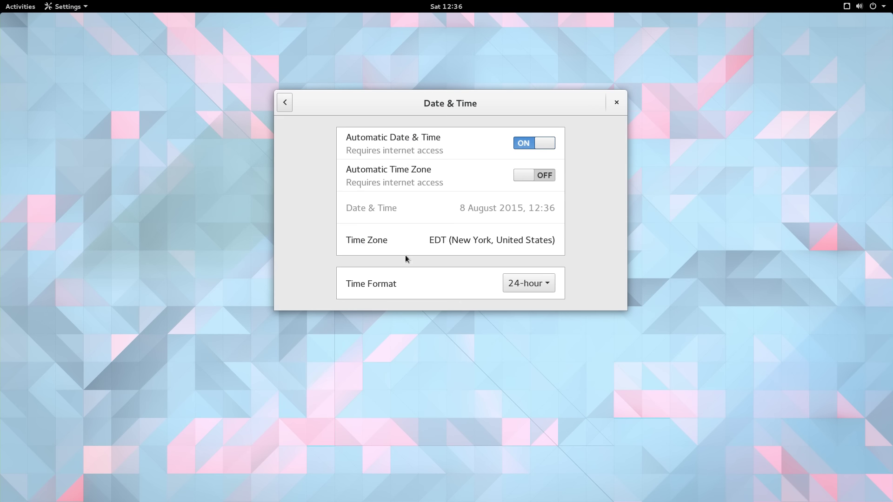
left_click(285, 102)
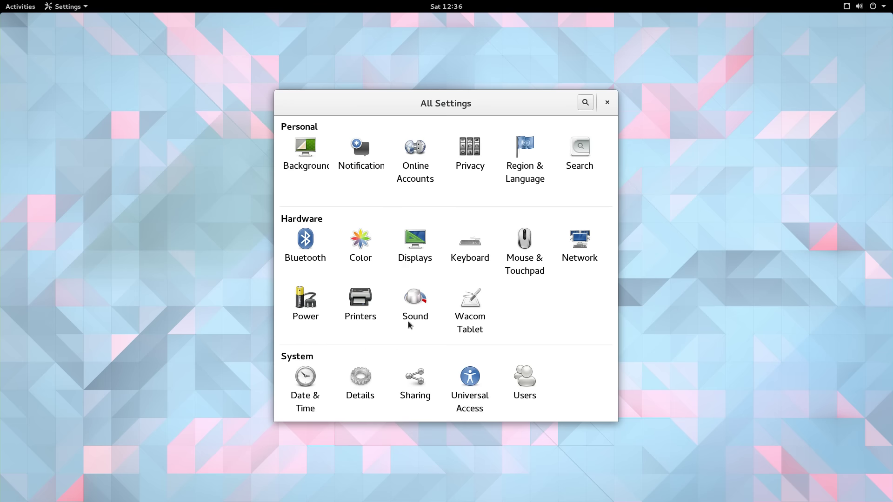
left_click(364, 317)
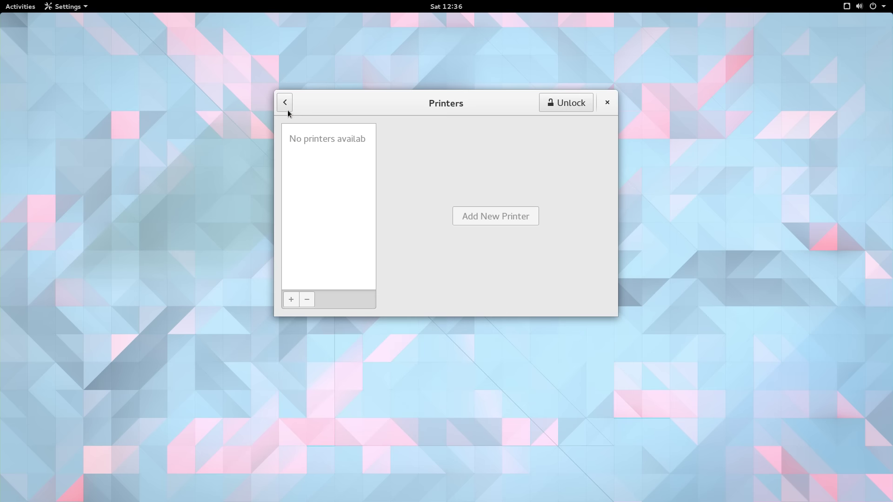
left_click(288, 110)
Check Sound, Wacom Tablet and Date & Time again, then open Users
left_click(430, 298)
left_click(285, 102)
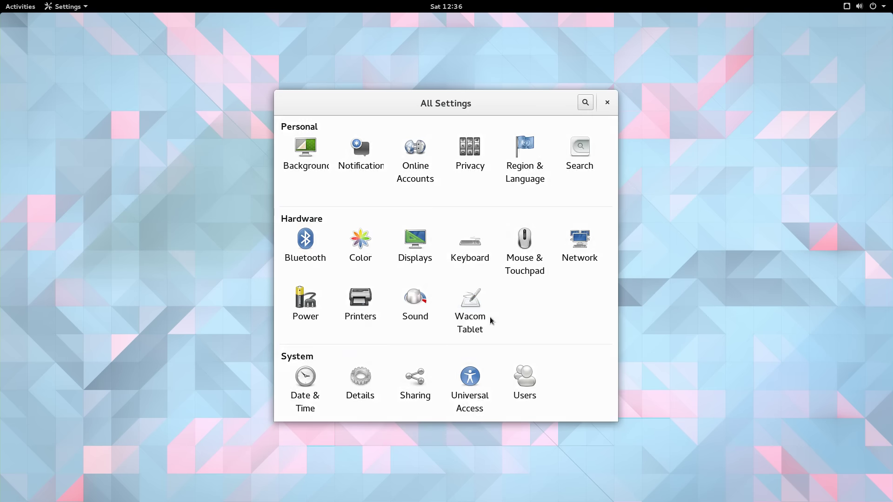
left_click(490, 320)
left_click(289, 106)
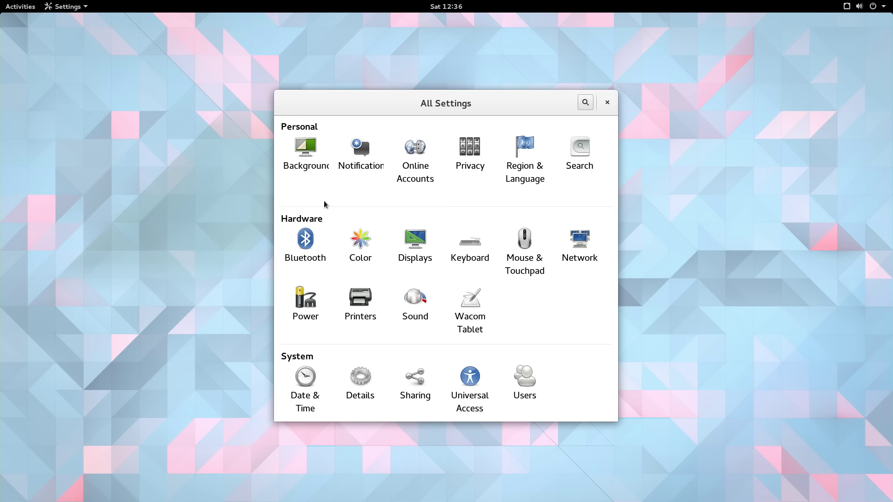
left_click(305, 370)
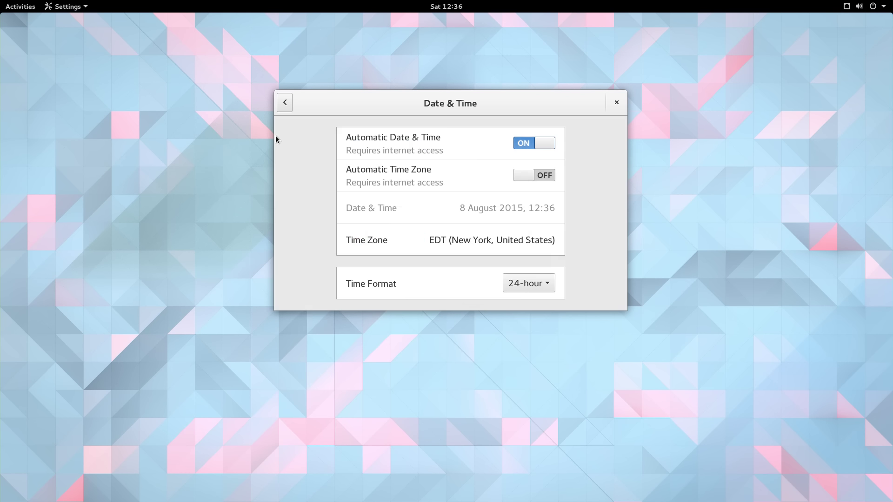
left_click(285, 103)
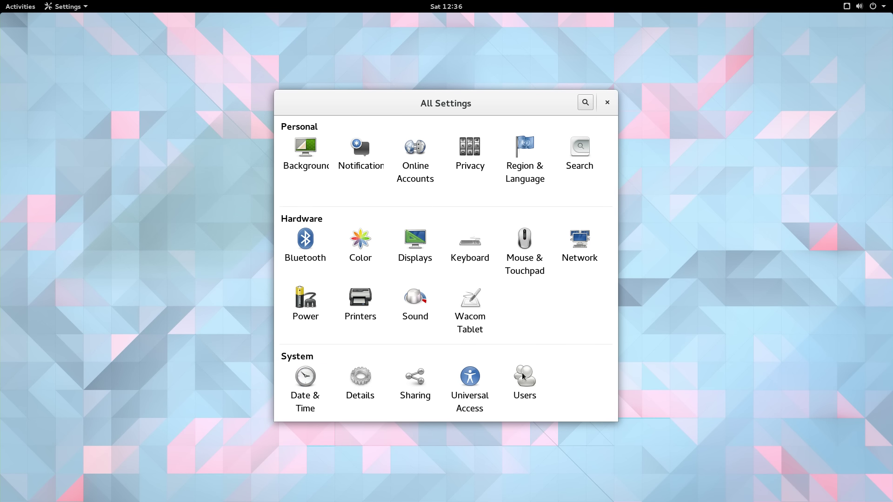
left_click(523, 377)
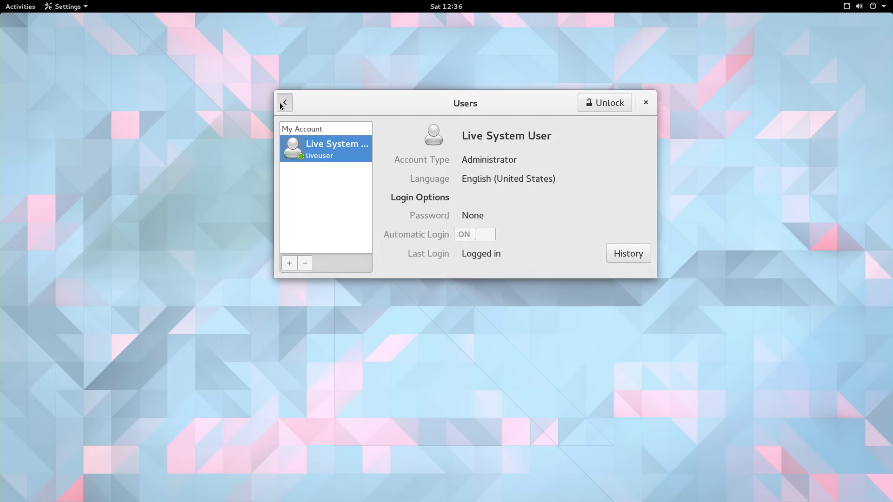
Switch Screen Keyboard on under Universal Access > Typing and show the Activities overview
left_click(282, 102)
left_click(471, 379)
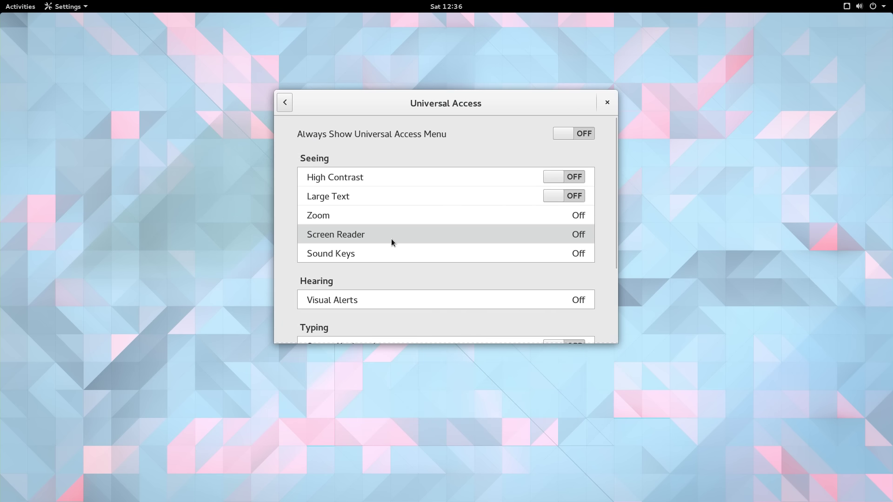
scroll(392, 239, "down", 5)
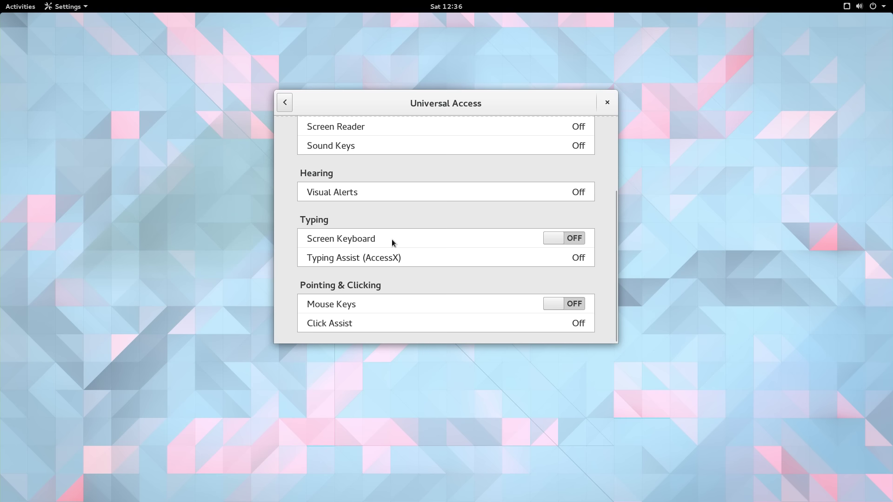
left_click(556, 238)
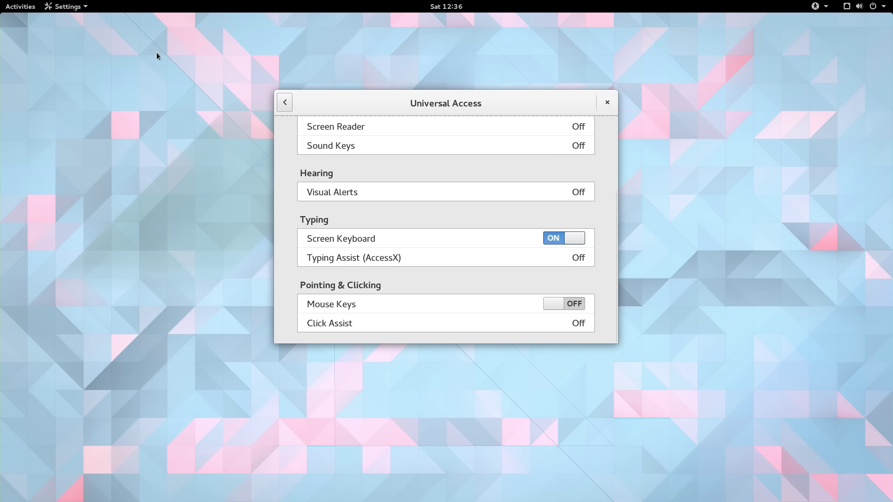
left_click(29, 2)
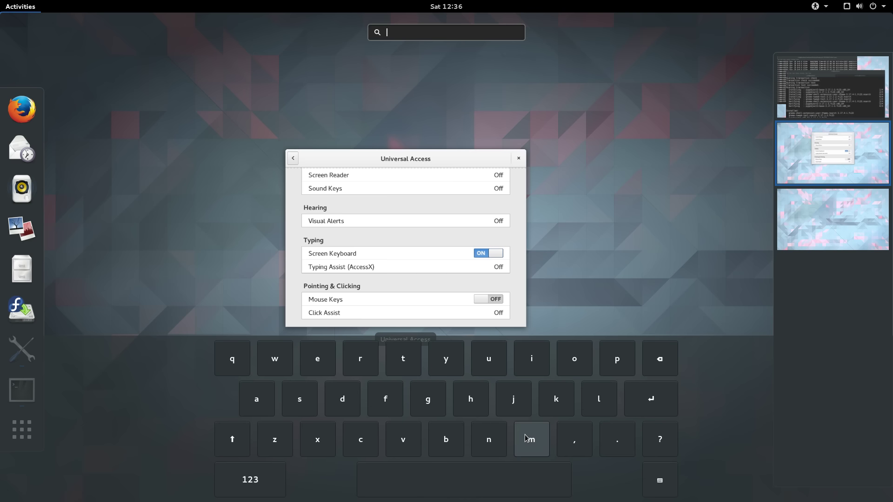
Move to the empty third workspace and dismiss the overview and on-screen keyboard
key("ctrl+alt+Down")
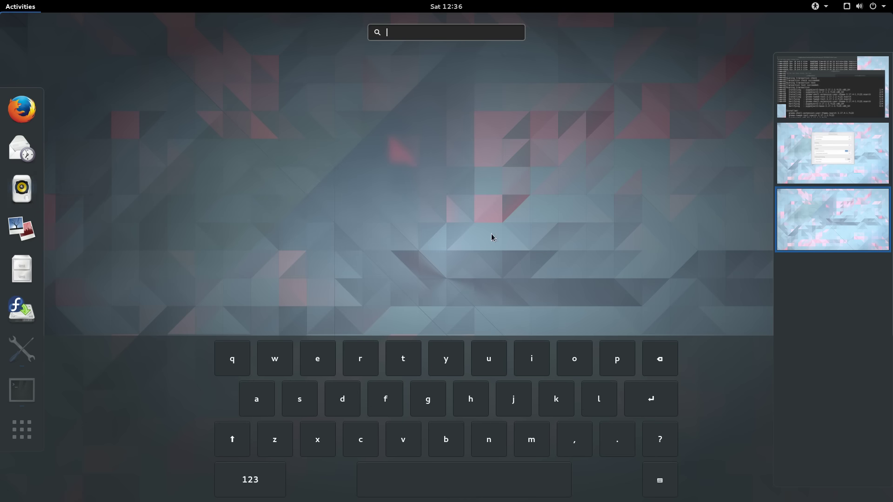
left_click(478, 220)
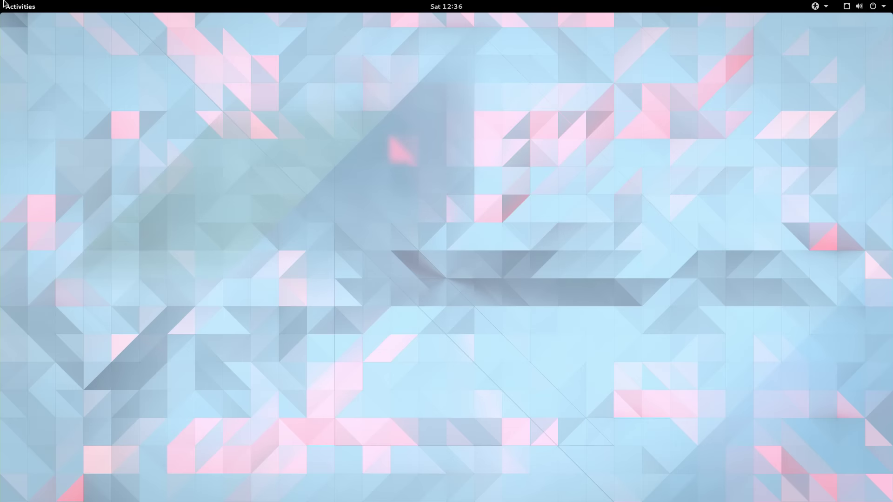
mouse_move(3, 4)
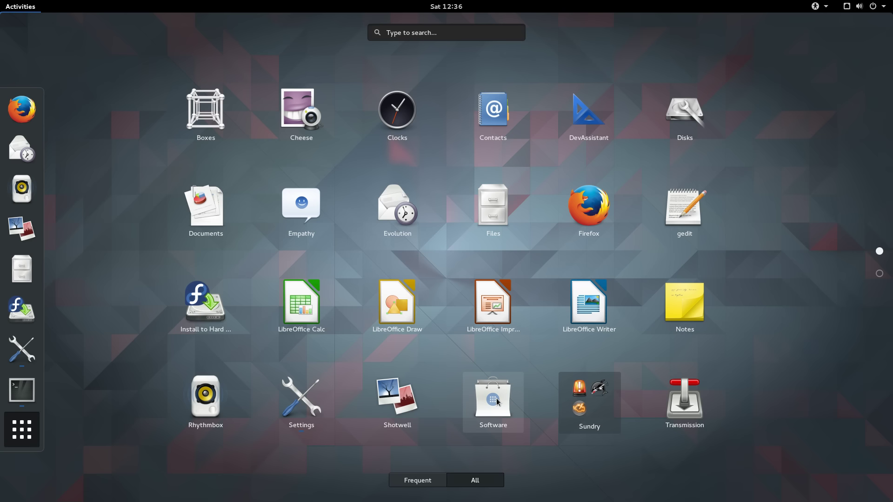
Start an application search, spell the app name on the on-screen keyboard, then erase the mistyped text
left_click(418, 32)
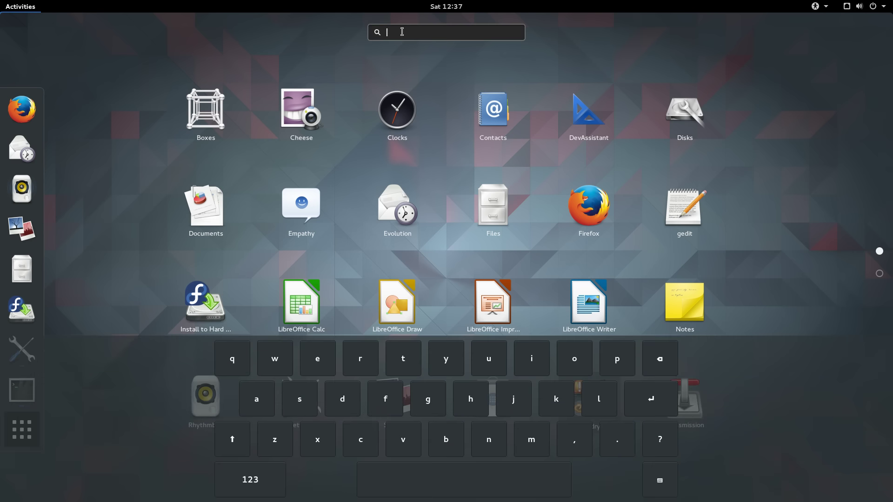
left_click(300, 399)
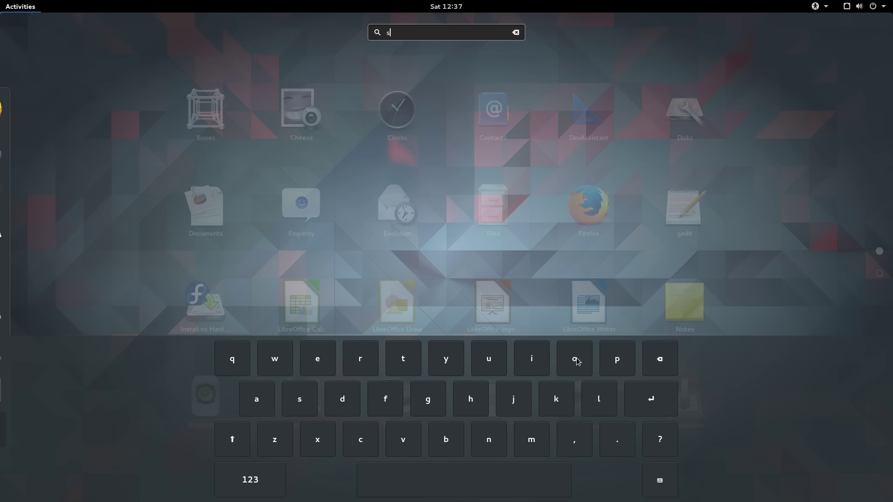
double_click(388, 402)
left_click(404, 359)
left_click(275, 359)
left_click(256, 399)
left_click(360, 359)
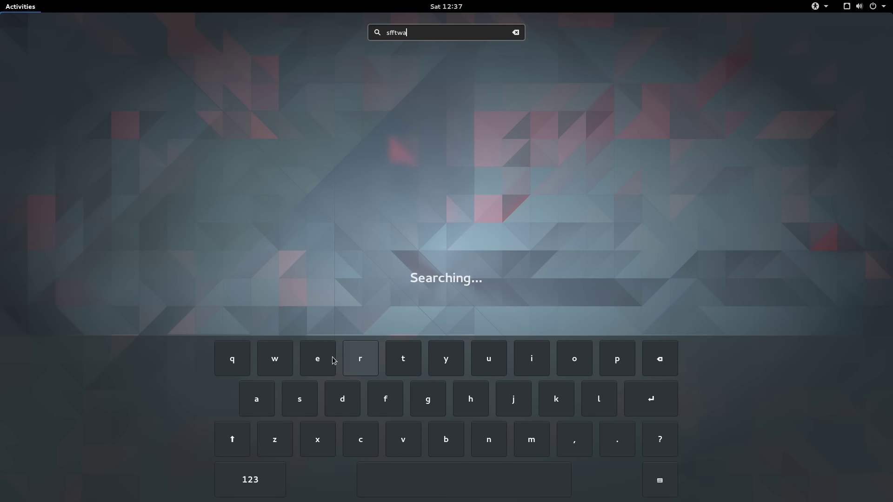
left_click(318, 358)
key("BackSpace")
key("BackSpace")
key("BackSpace")
key("BackSpace")
key("BackSpace")
key("BackSpace")
key("BackSpace")
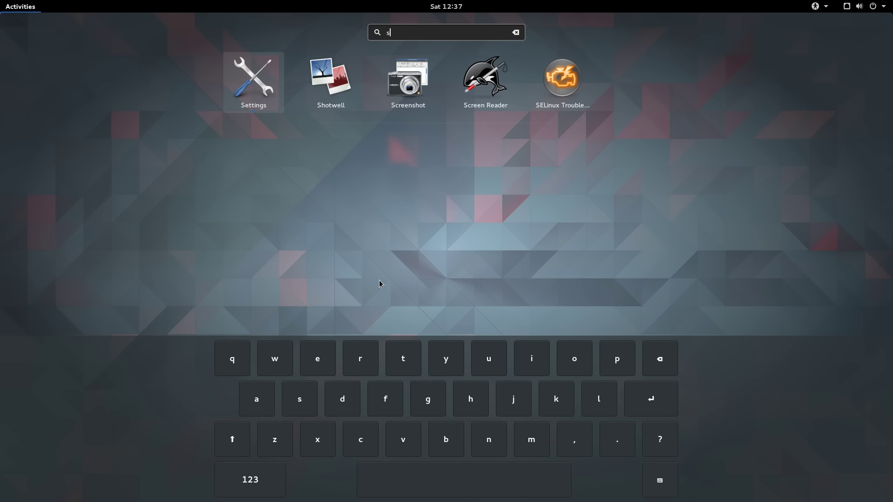
Search 'software', launch the Software app and dismiss its welcome note
left_click(575, 358)
left_click(386, 400)
left_click(403, 358)
left_click(269, 358)
left_click(257, 401)
left_click(349, 365)
left_click(318, 363)
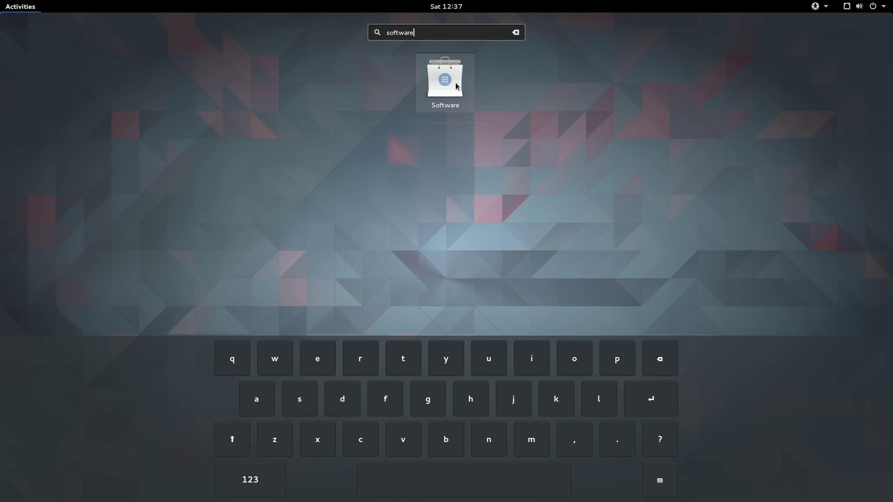
left_click(456, 83)
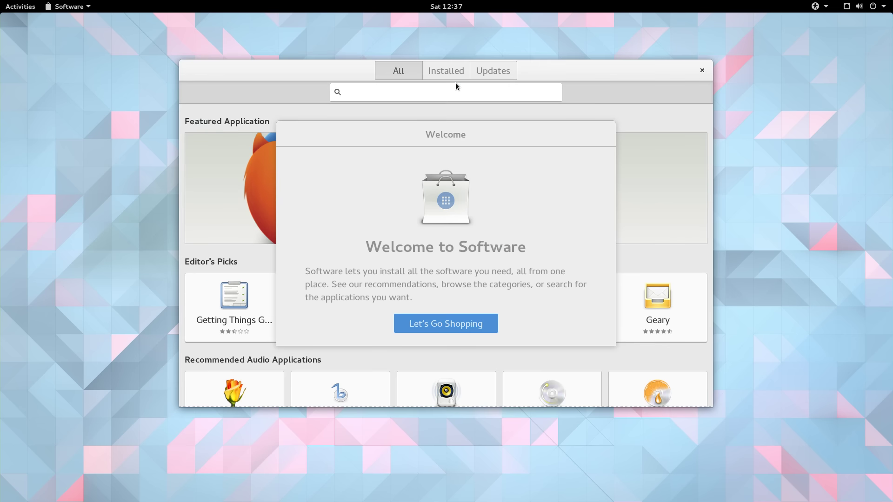
left_click(431, 324)
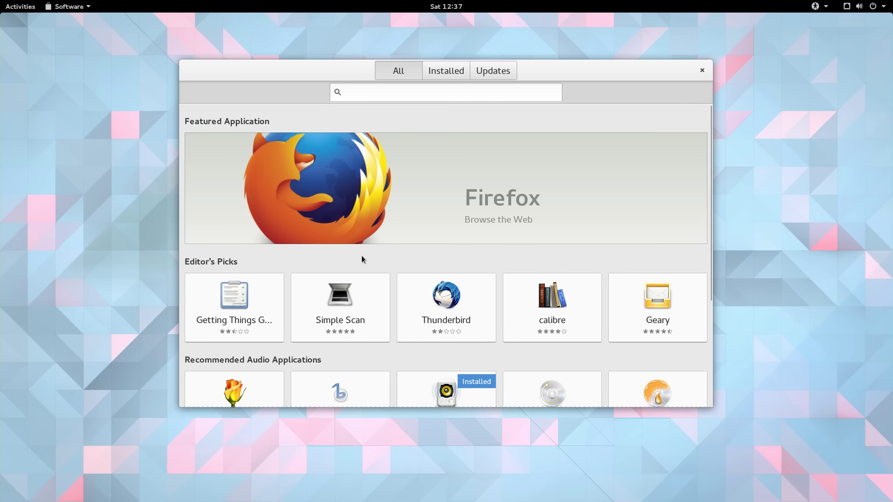
Open the Video category, browse Disc Burning, Editing, Players, Recorders and Other, then view UCView's details
scroll(364, 259, "down", 5)
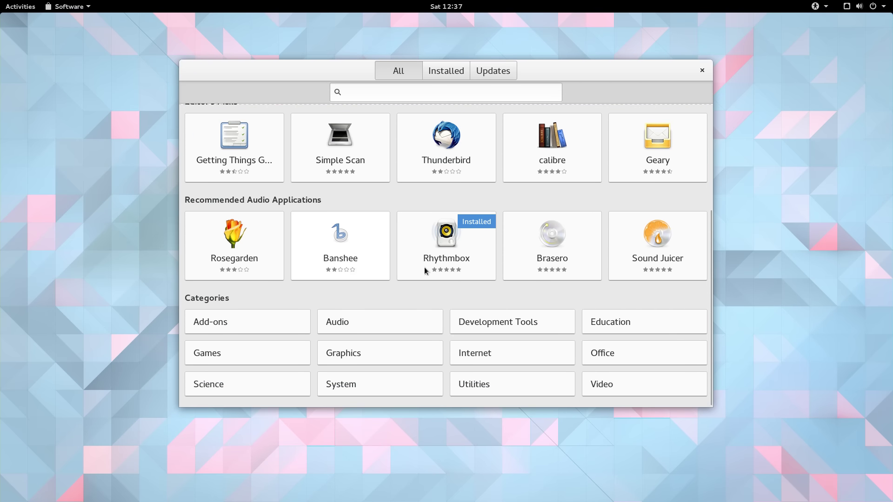
left_click(602, 384)
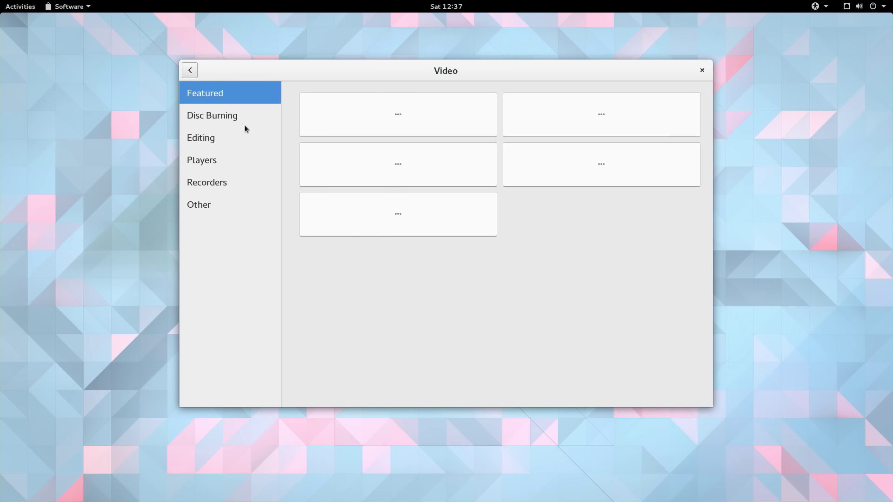
left_click(244, 122)
left_click(237, 138)
left_click(242, 159)
left_click(236, 180)
left_click(272, 203)
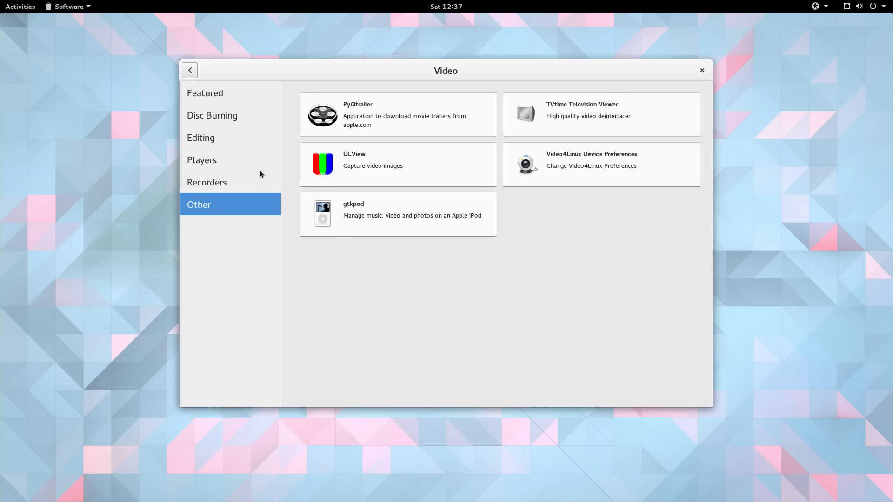
left_click(452, 159)
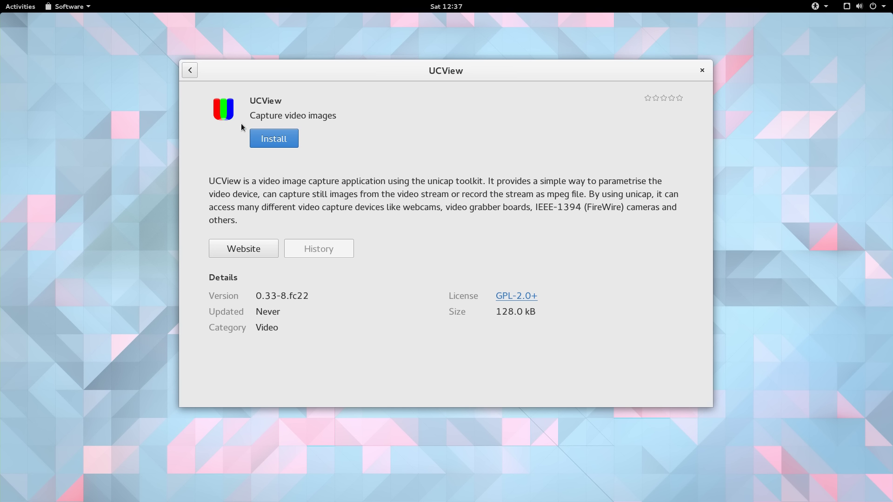
Return to Video, settle on the Editing apps and open the Gnome Subtitles details page
left_click(190, 71)
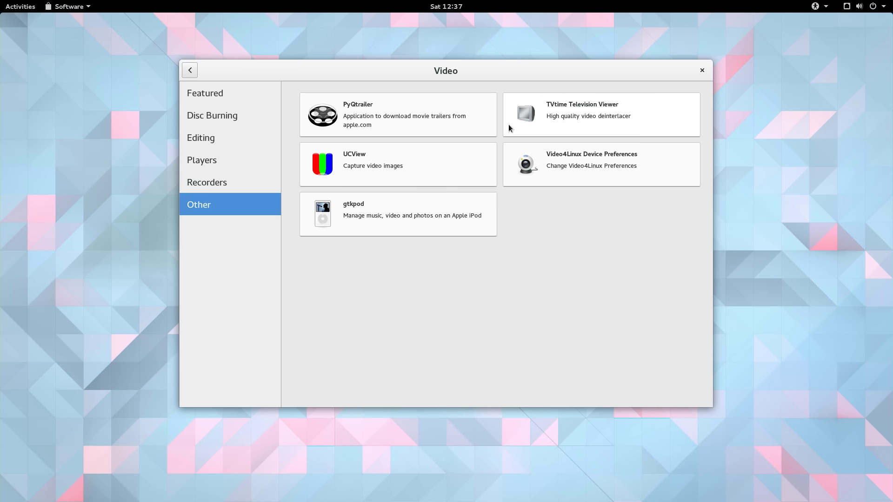
left_click(224, 185)
left_click(207, 161)
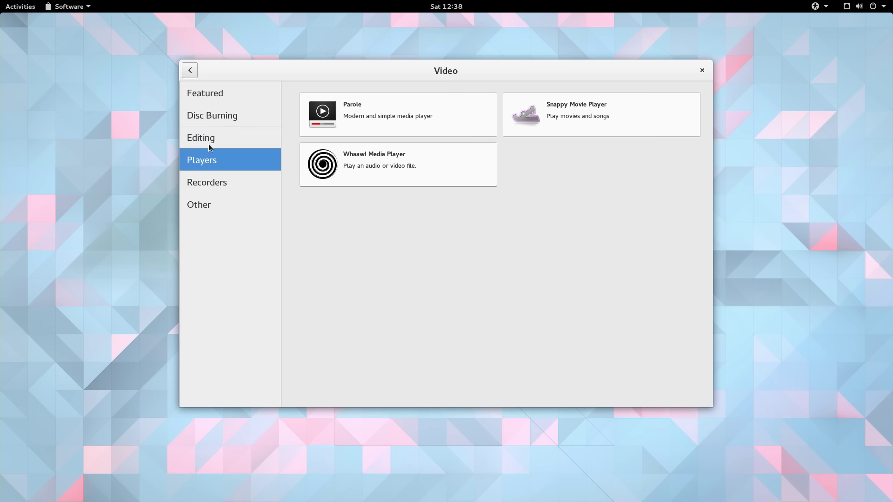
left_click(209, 144)
left_click(223, 166)
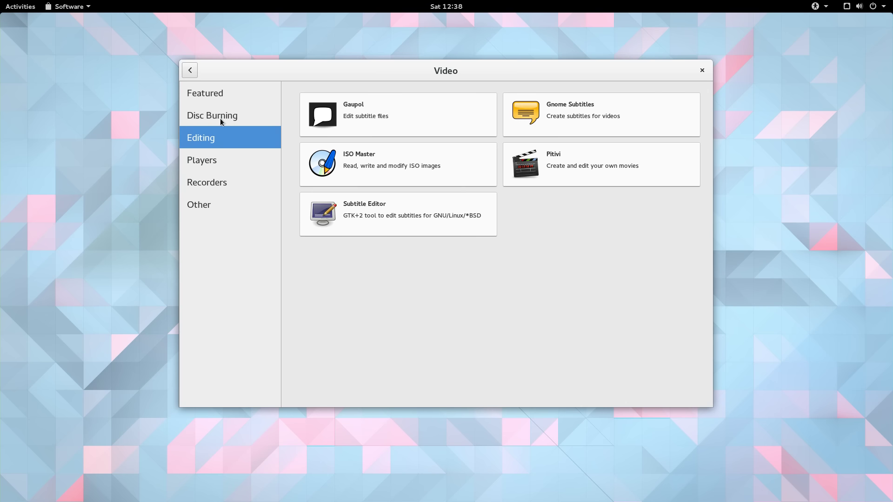
left_click(550, 132)
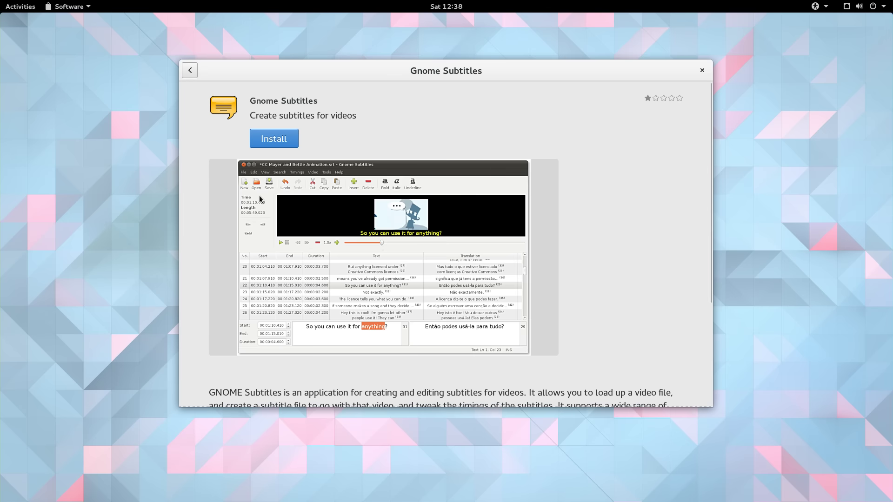
Start installing Gnome Subtitles from its details page
scroll(260, 199, "down", 5)
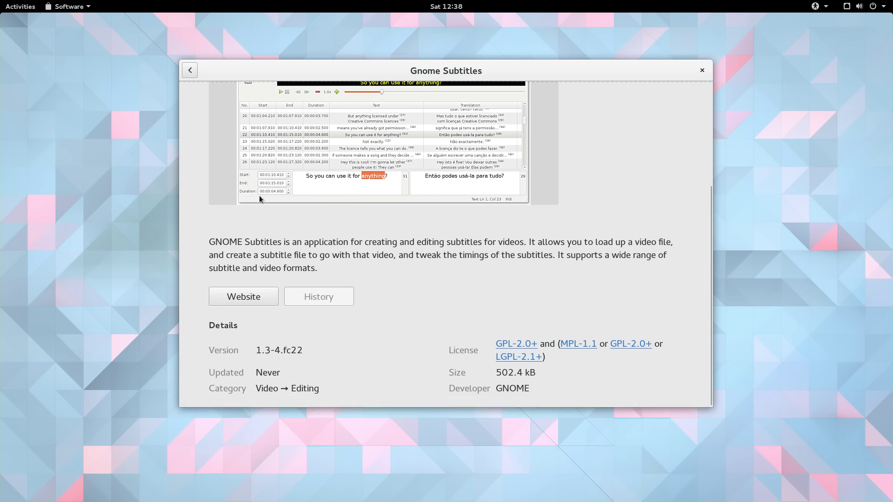
scroll(259, 199, "up", 5)
left_click(273, 140)
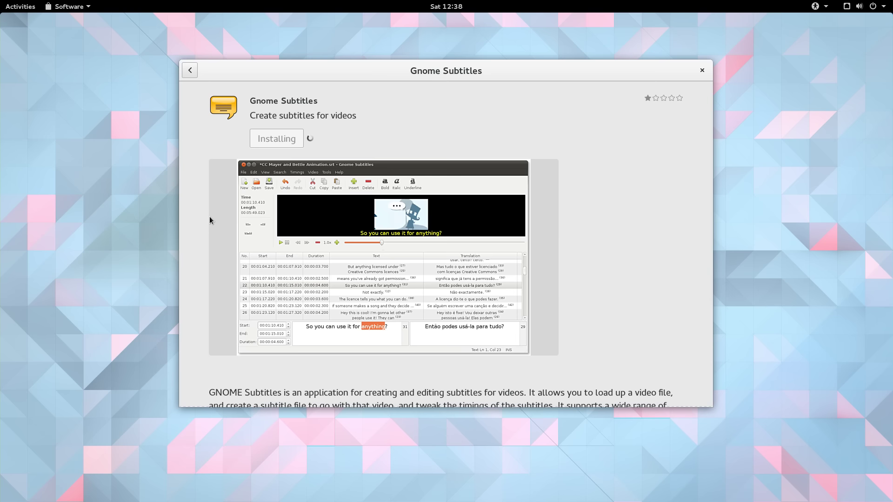
Browse the Disc Burning and Featured video apps and look at Banshee's details page
left_click(193, 72)
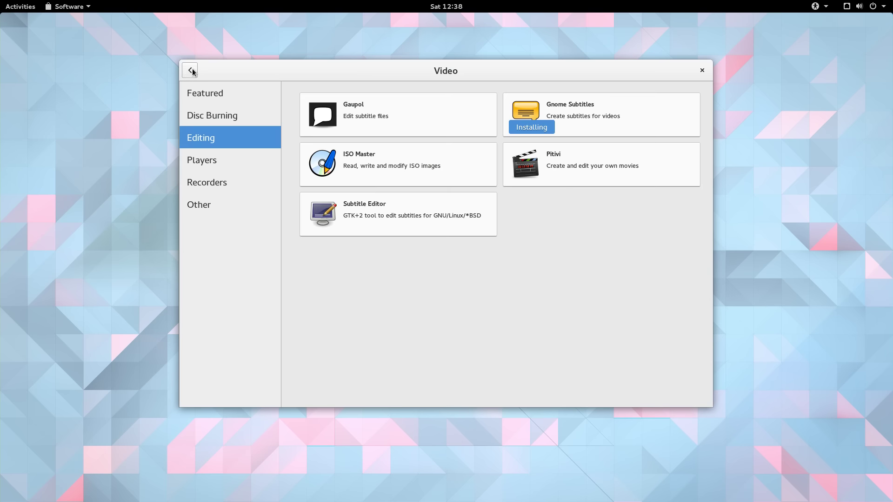
left_click(229, 114)
left_click(226, 95)
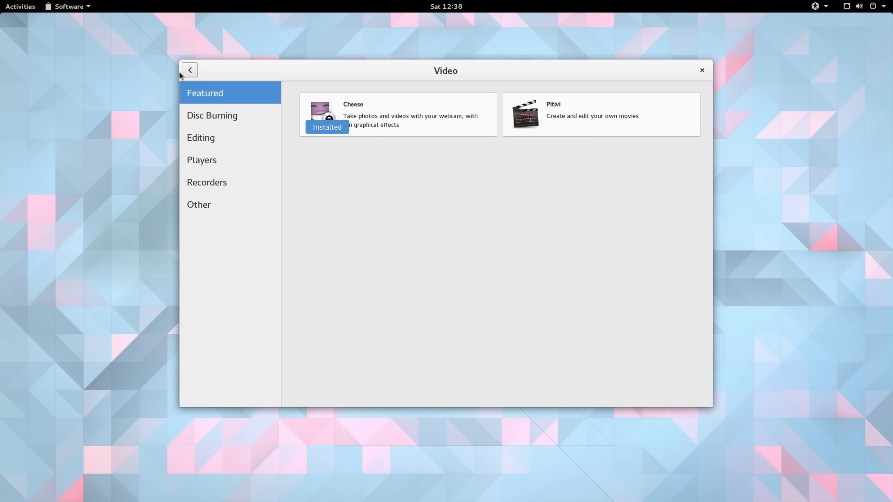
left_click(195, 75)
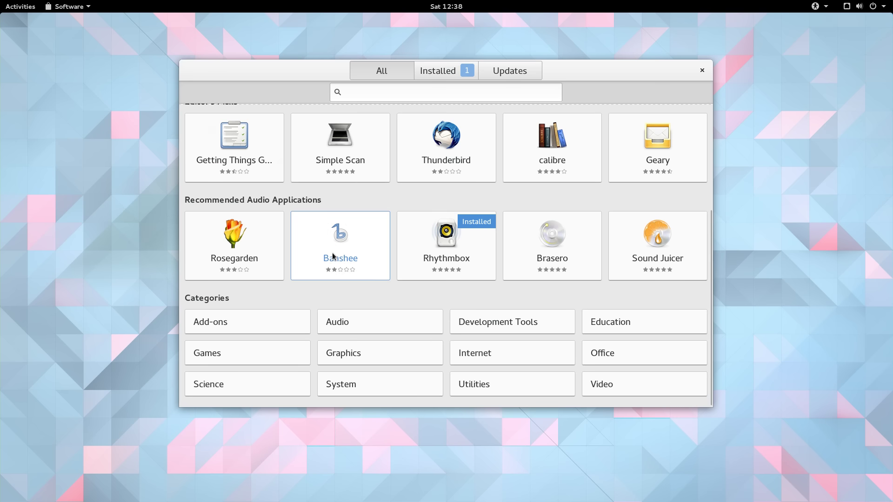
left_click(333, 254)
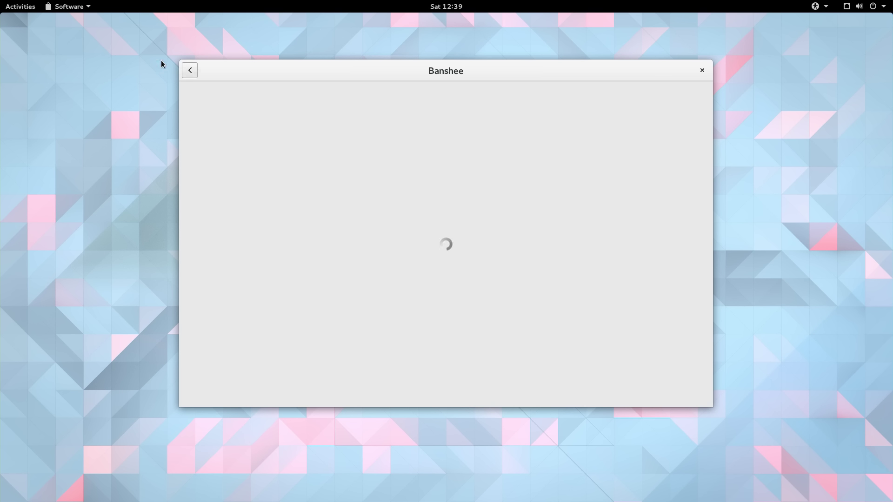
left_click(190, 70)
Find Gnome Subtitles in the Installed list and check its installation progress
scroll(313, 185, "up", 5)
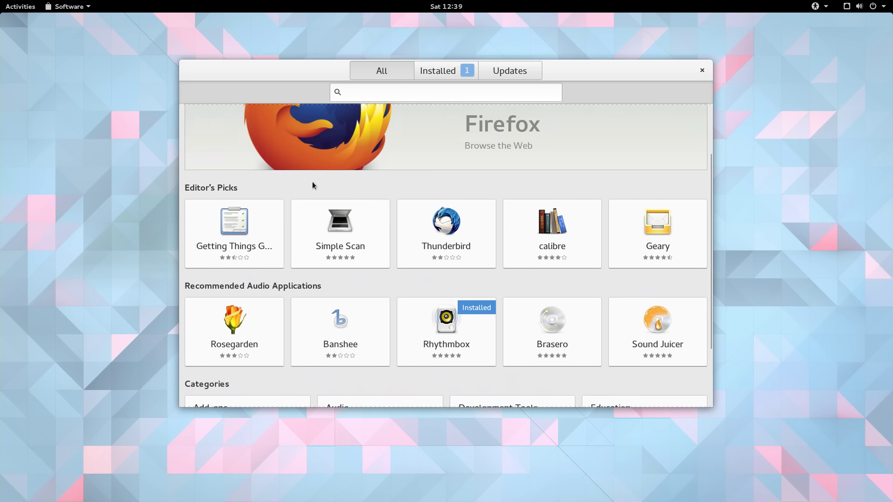
left_click(439, 70)
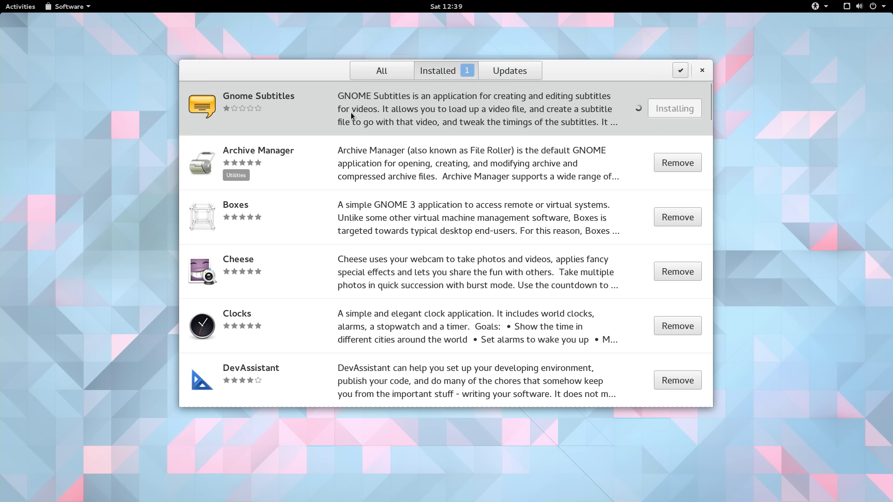
left_click(352, 113)
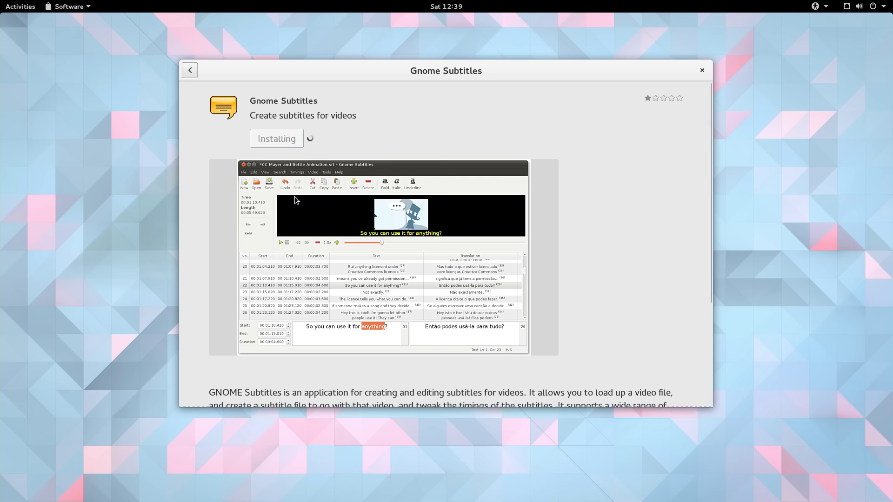
scroll(307, 153, "down", 5)
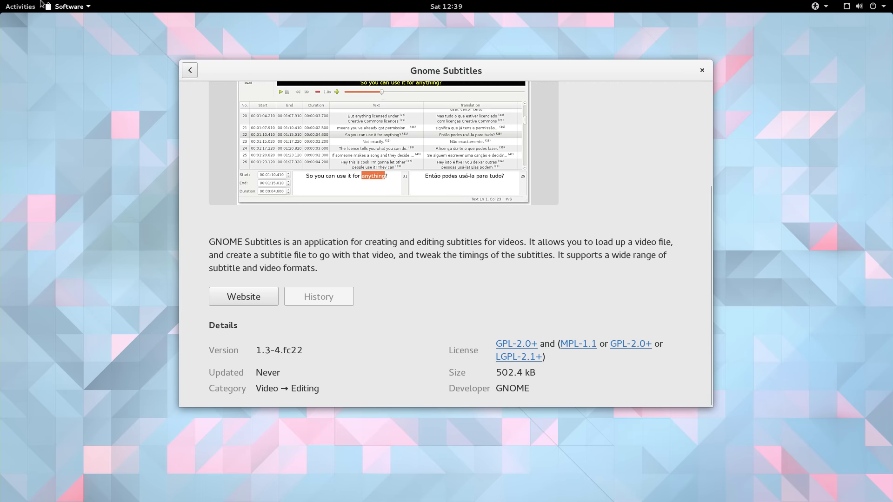
key("super")
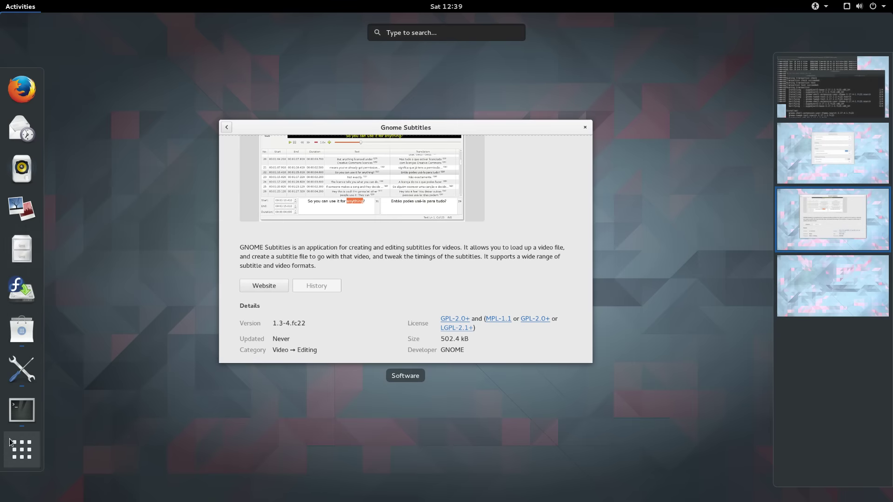
Look through the full application grid, then close the GNOME Software window
left_click(591, 119)
key("super+a")
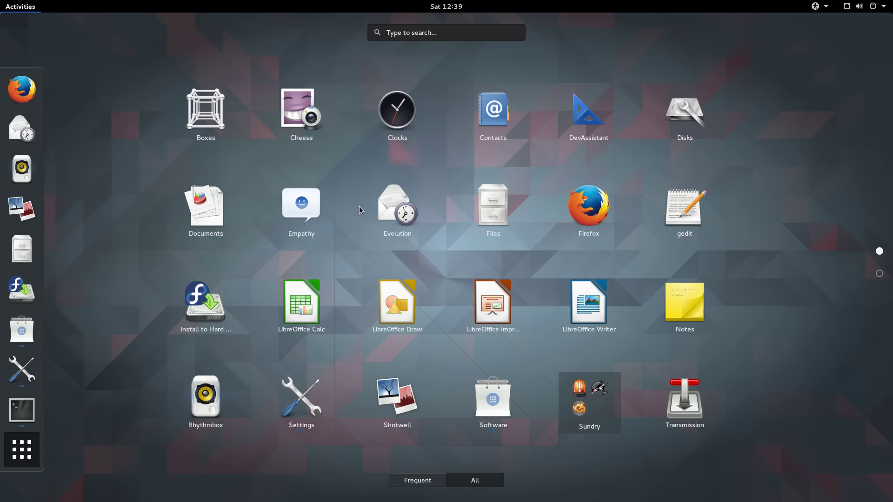
scroll(375, 215, "down", 1)
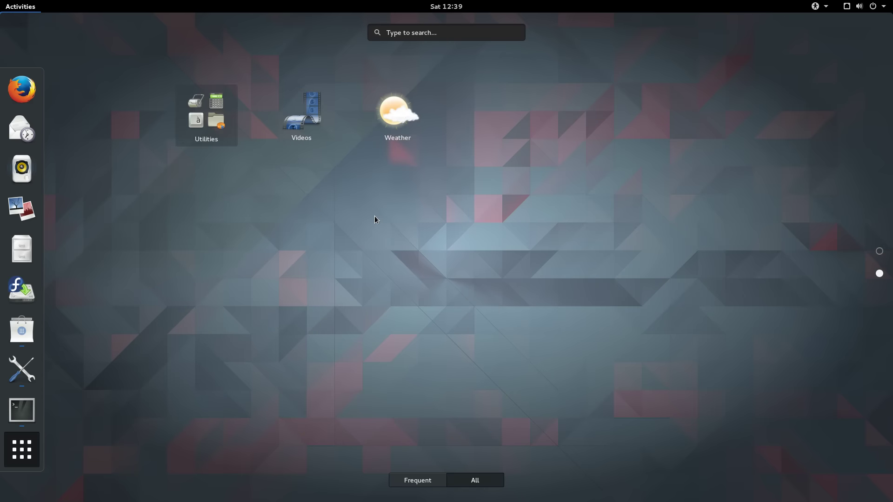
scroll(375, 216, "up", 1)
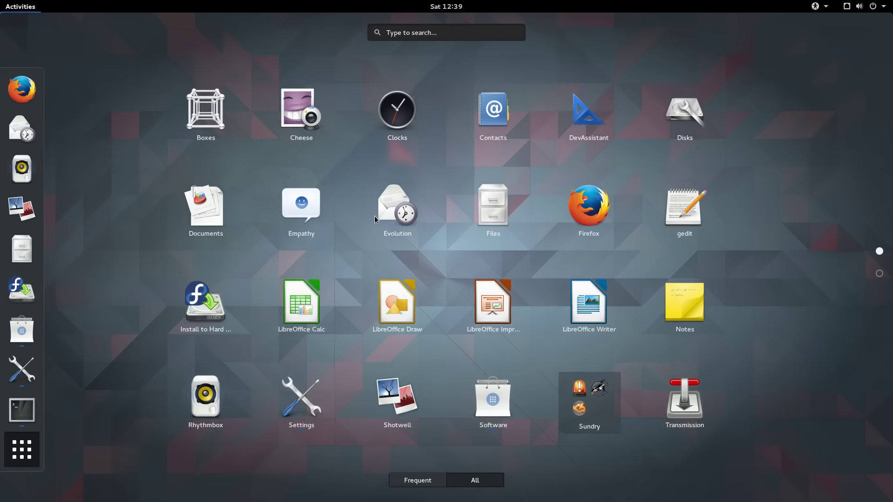
scroll(375, 215, "down", 1)
scroll(375, 216, "up", 1)
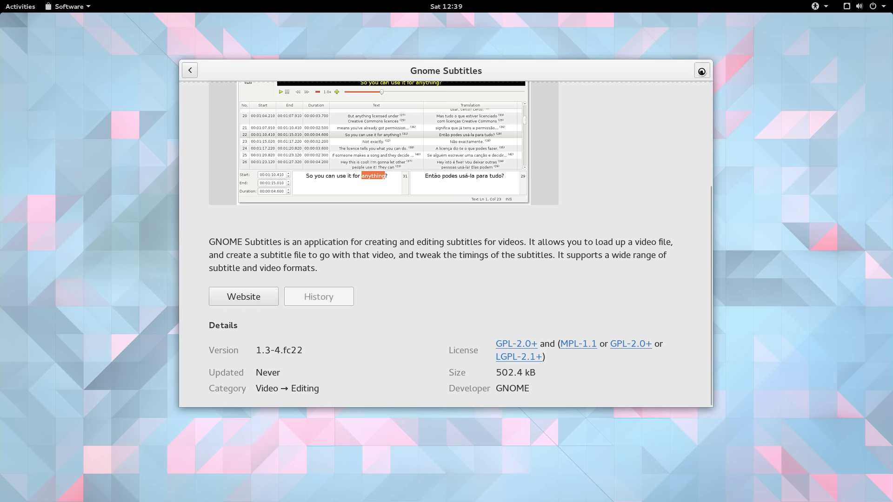
left_click(702, 70)
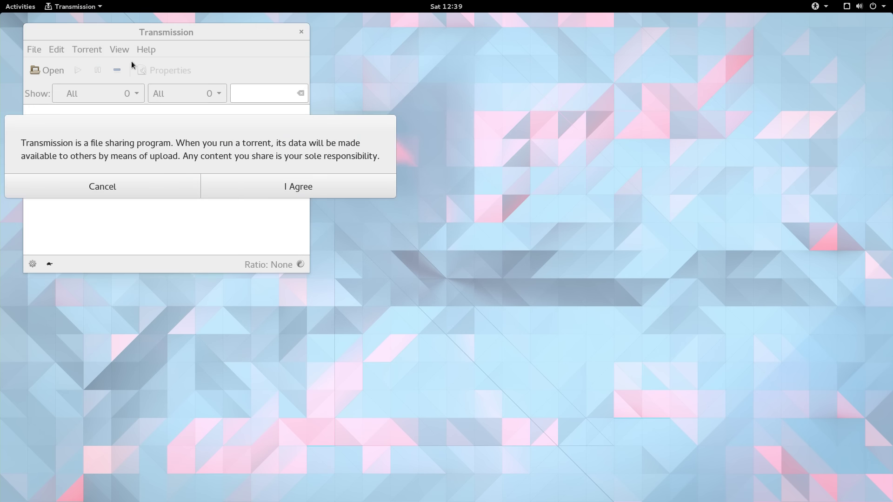
Accept Transmission's file-sharing disclaimer and read the About credits and licence
left_click(254, 188)
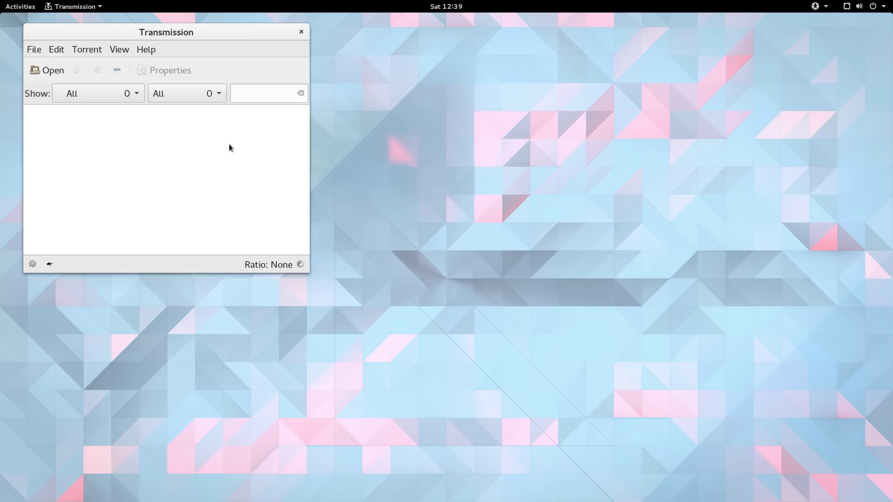
left_click(147, 55)
left_click(183, 144)
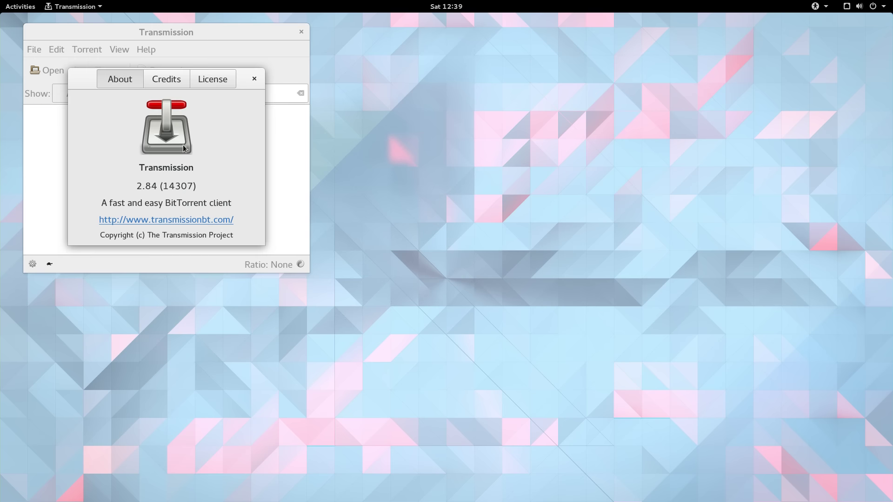
left_click(161, 84)
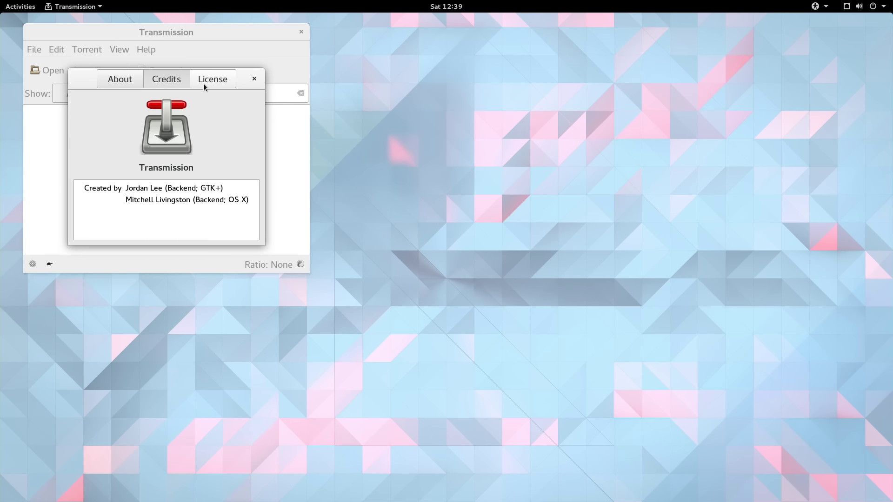
left_click(203, 85)
left_click(254, 79)
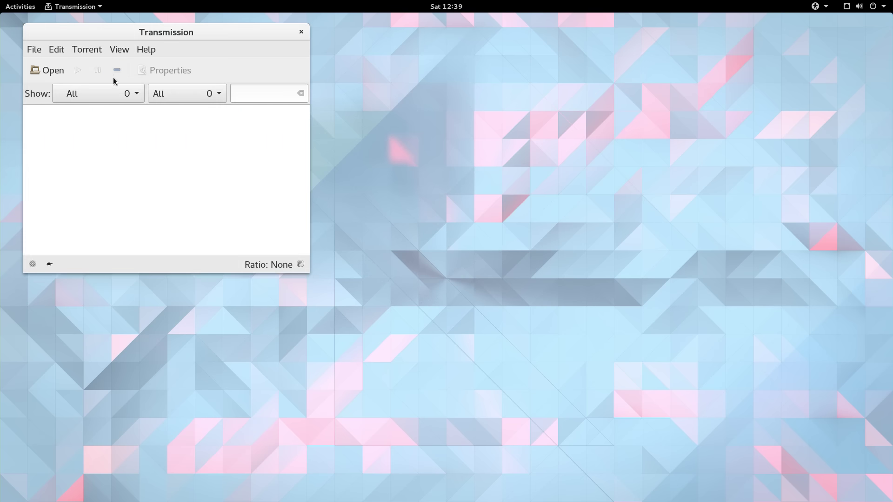
Look through the Downloading, Seeding, Privacy, Network, Desktop and Remote preference pages without changes
mouse_move(53, 48)
left_click(102, 108)
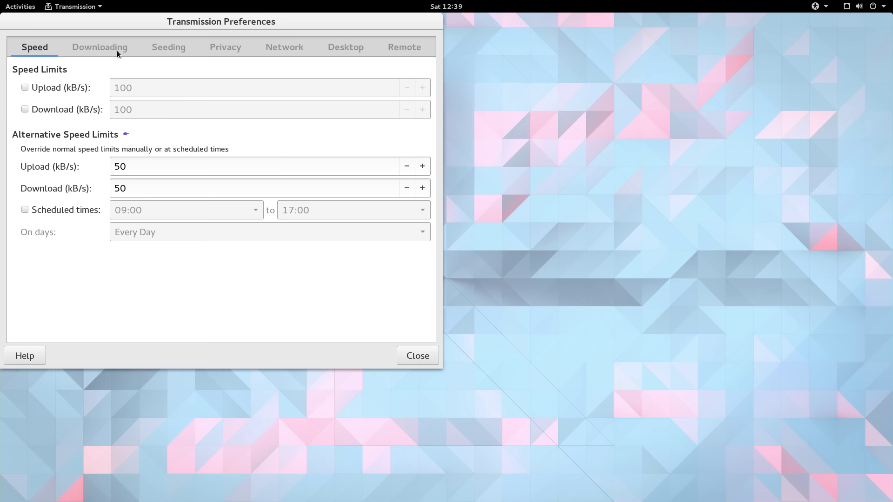
left_click(104, 48)
left_click(175, 48)
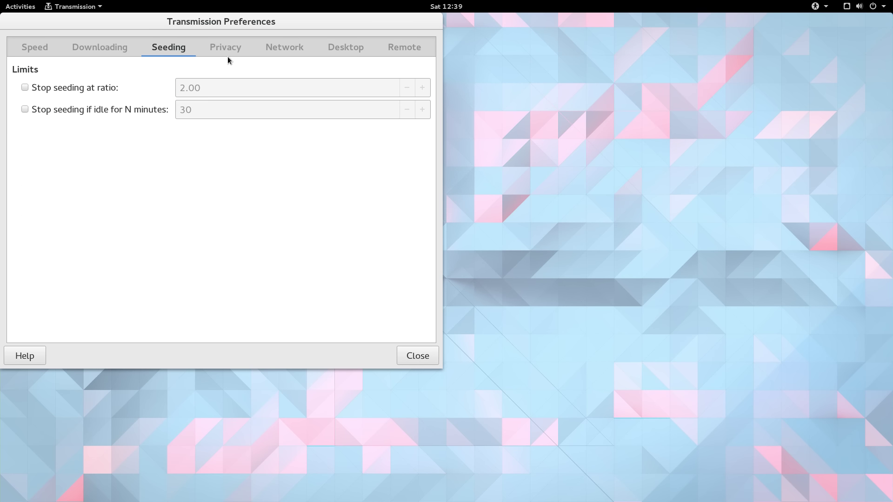
left_click(233, 52)
left_click(287, 52)
left_click(362, 51)
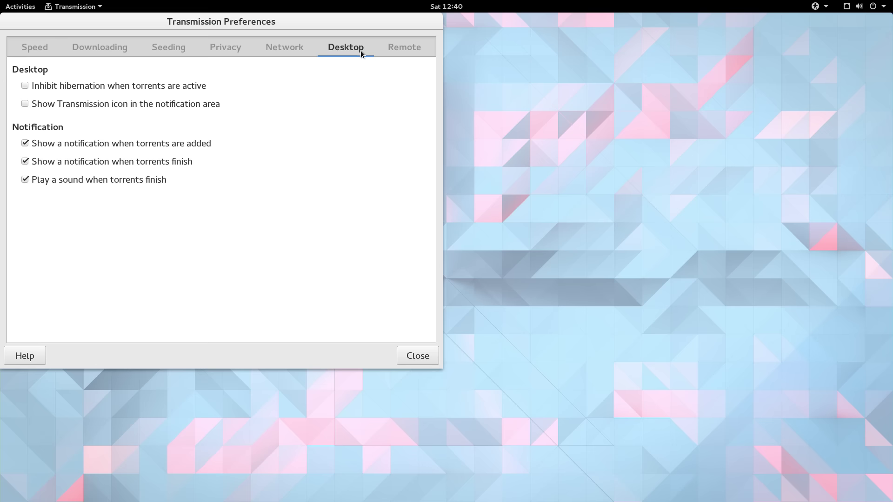
left_click(405, 52)
left_click(419, 356)
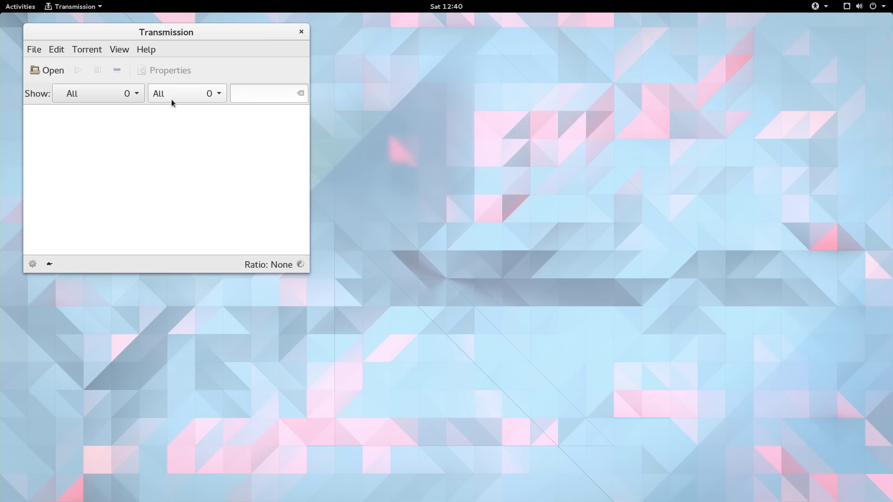
Review Transmission's About licence and credits again, and glance at the View menu
left_click(150, 50)
left_click(172, 140)
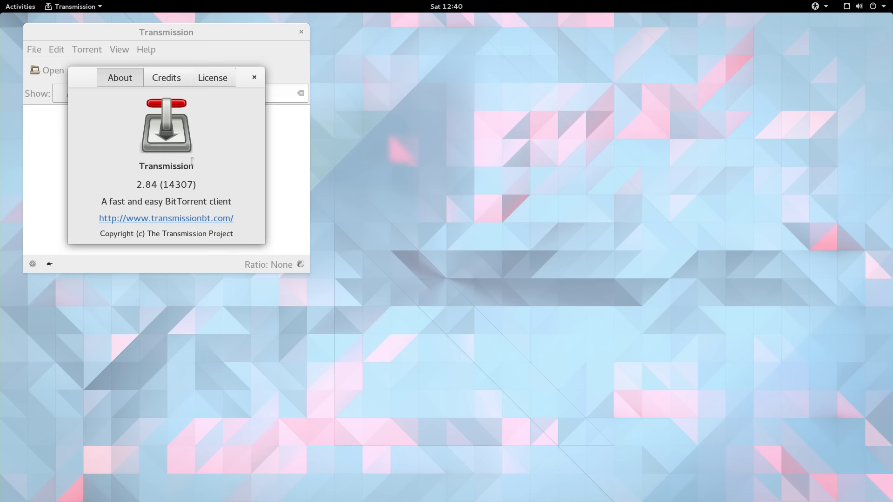
left_click(194, 77)
left_click(168, 77)
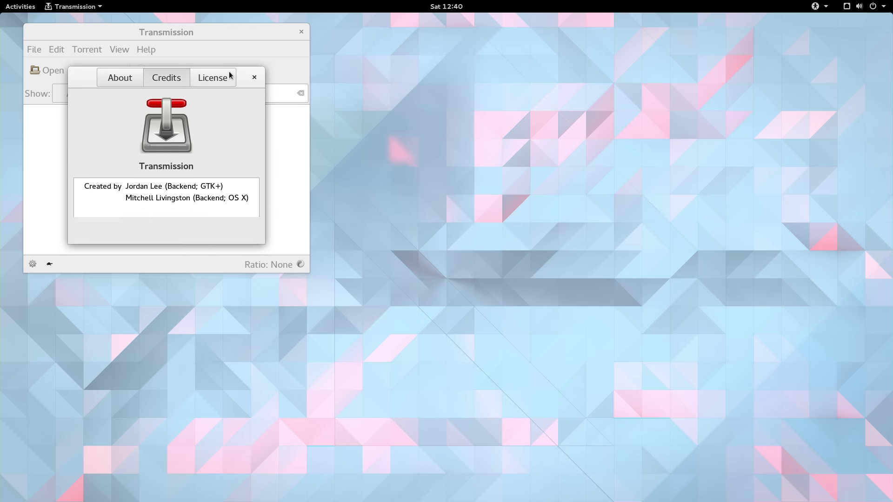
left_click(254, 77)
left_click(111, 51)
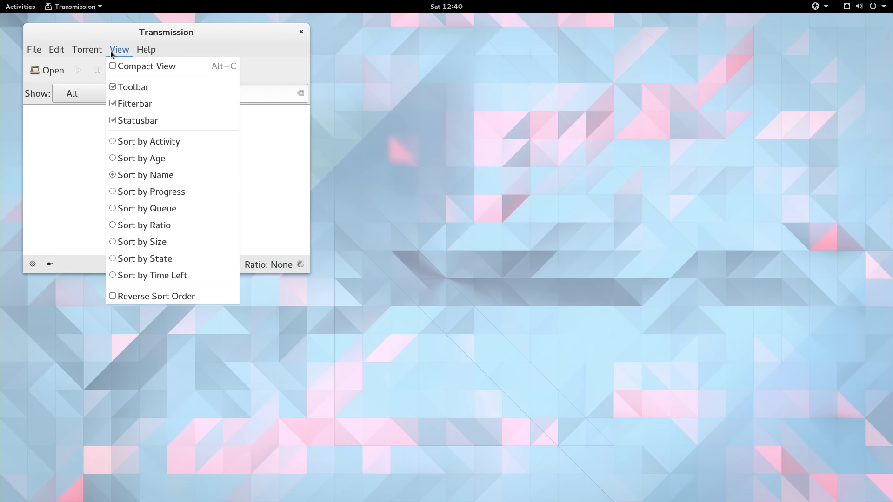
left_click(119, 50)
Go through every Preferences page once more unchanged, then quit Transmission
left_click(57, 51)
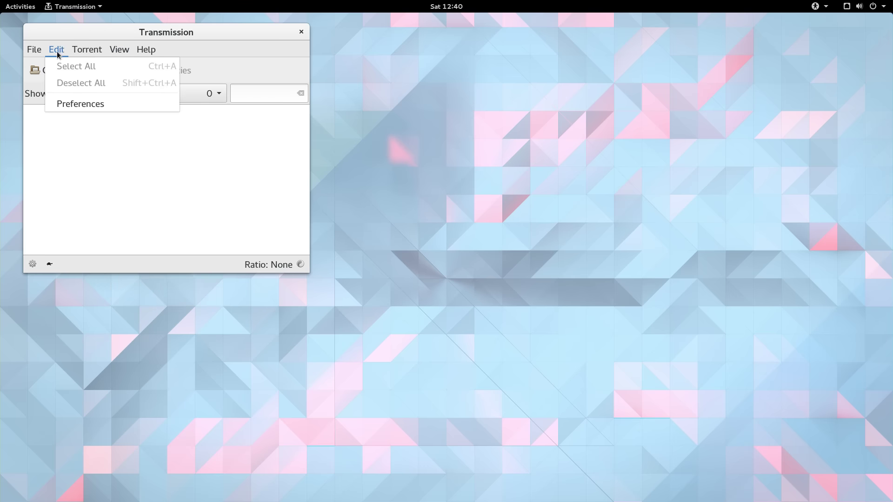
left_click(88, 102)
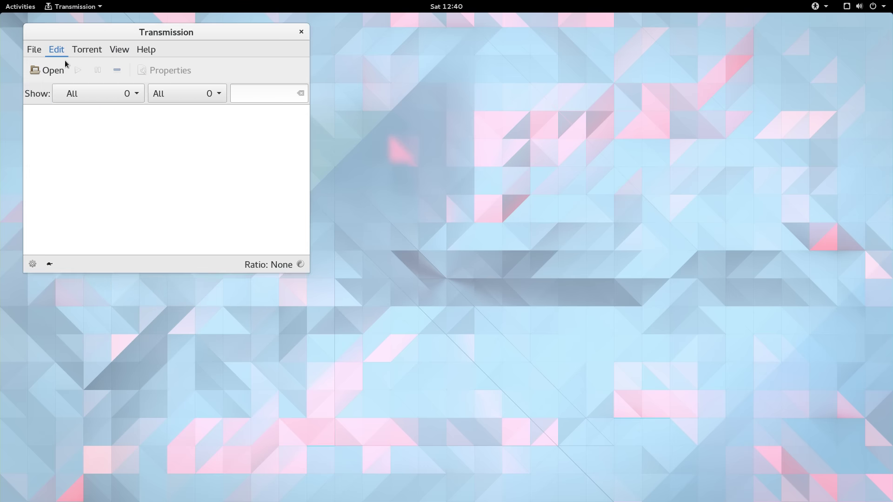
left_click(117, 51)
left_click(168, 51)
left_click(225, 50)
left_click(289, 48)
left_click(331, 47)
left_click(406, 47)
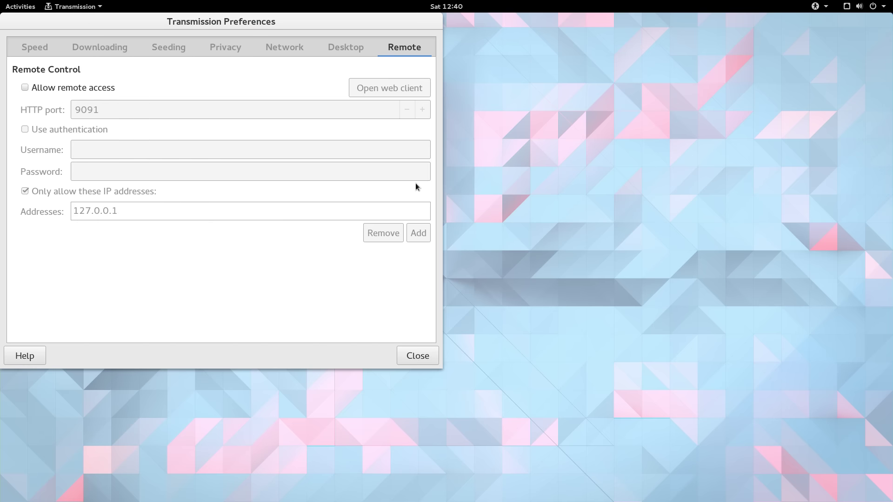
left_click(418, 356)
left_click(302, 33)
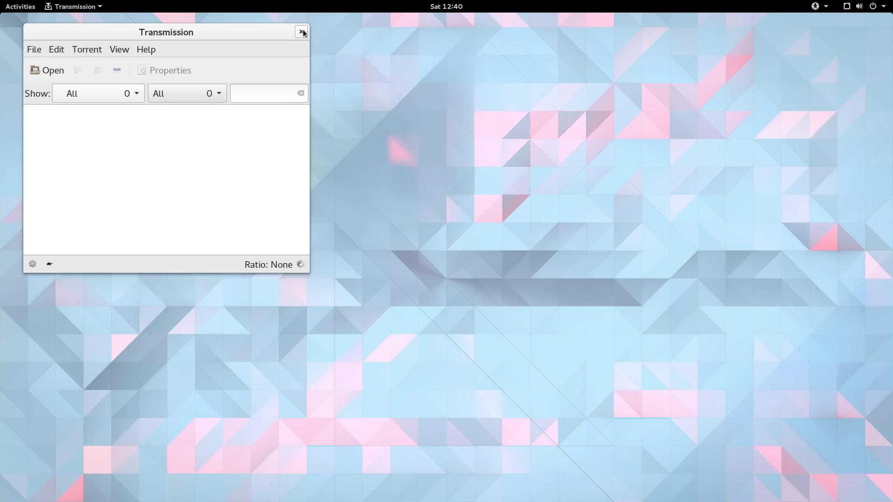
key("super")
key("super")
Launch Videos from page two of the applications grid and bring up its add-video options
mouse_move(2, 5)
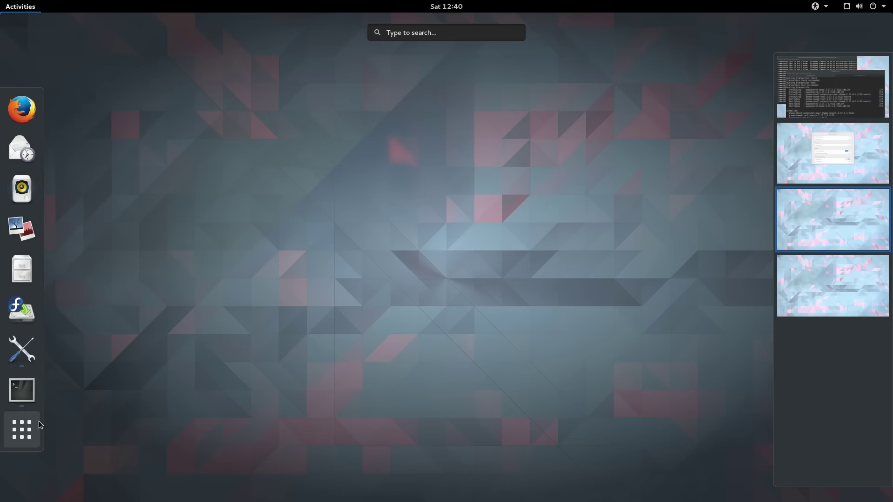
left_click(36, 423)
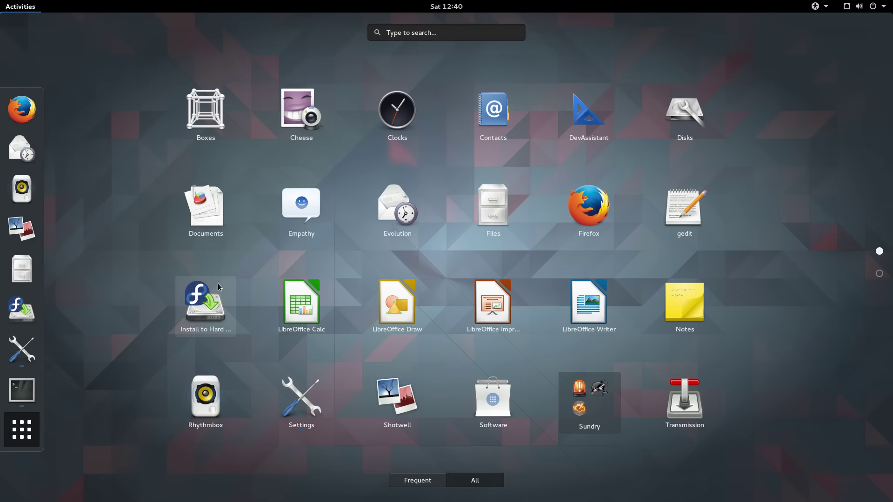
scroll(222, 282, "down", 1)
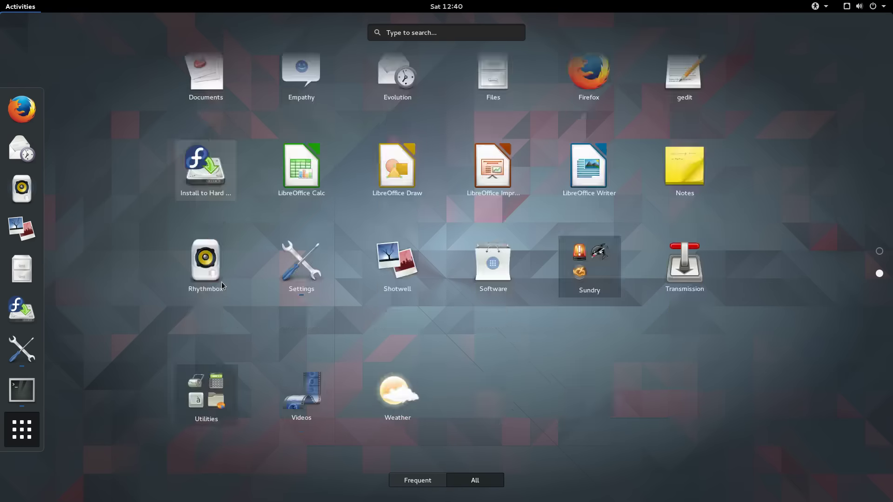
scroll(221, 282, "up", 1)
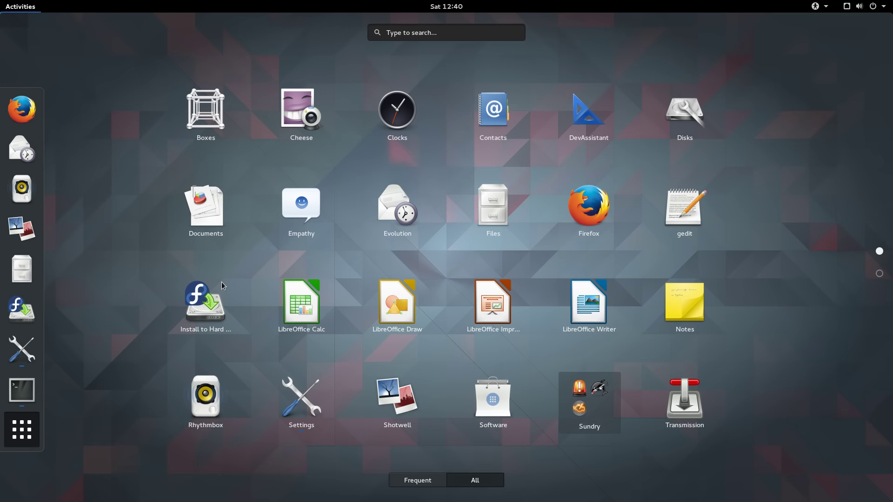
scroll(221, 282, "down", 1)
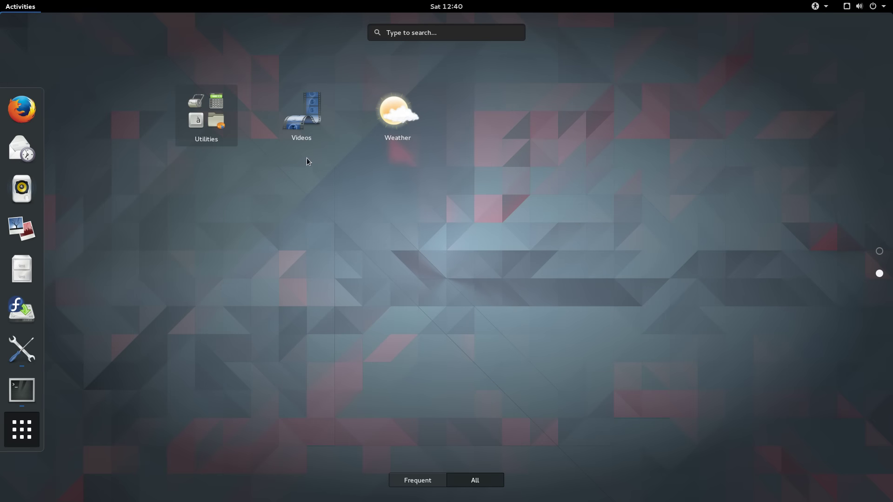
left_click(303, 119)
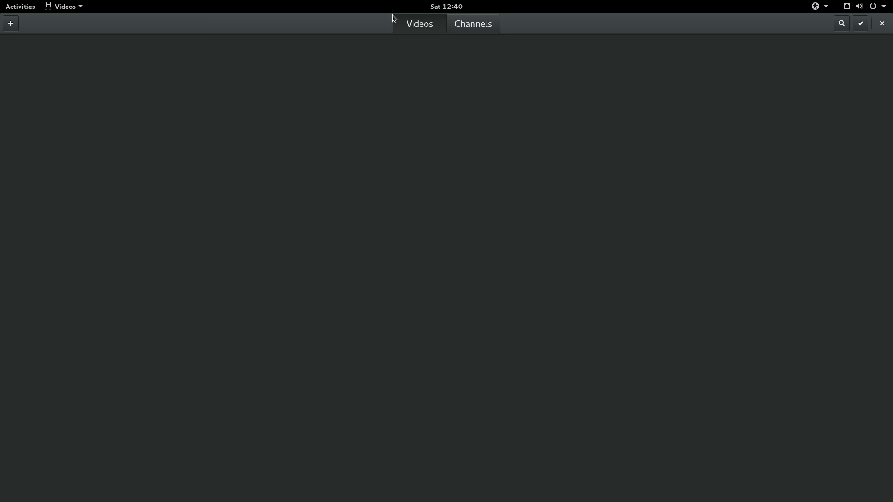
left_click(10, 23)
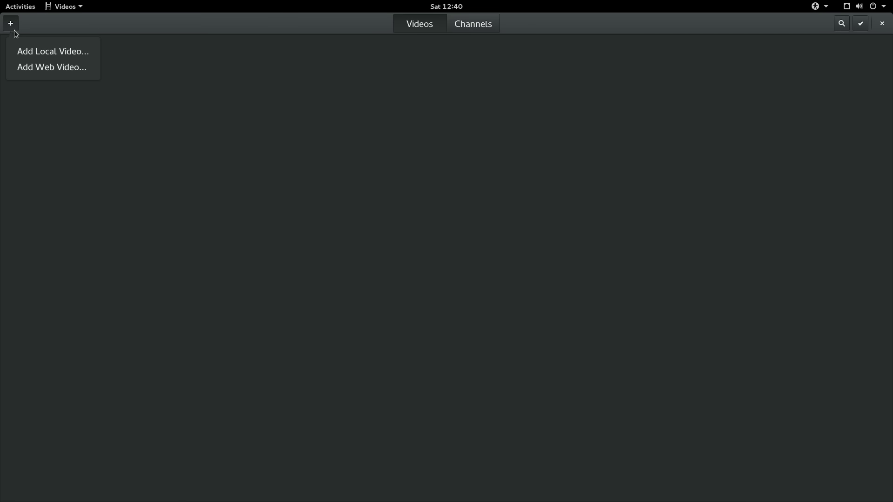
Skip adding a local file, open the Euronews channel and play its Spanish stream
left_click(33, 51)
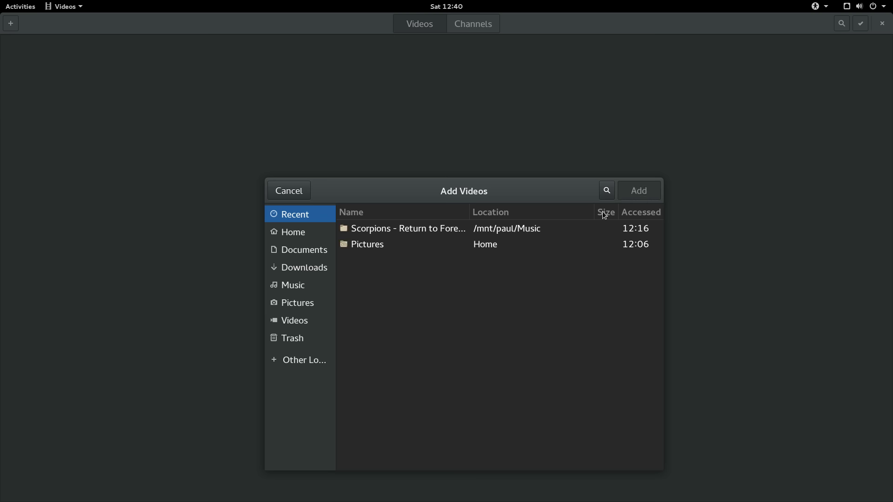
left_click(290, 197)
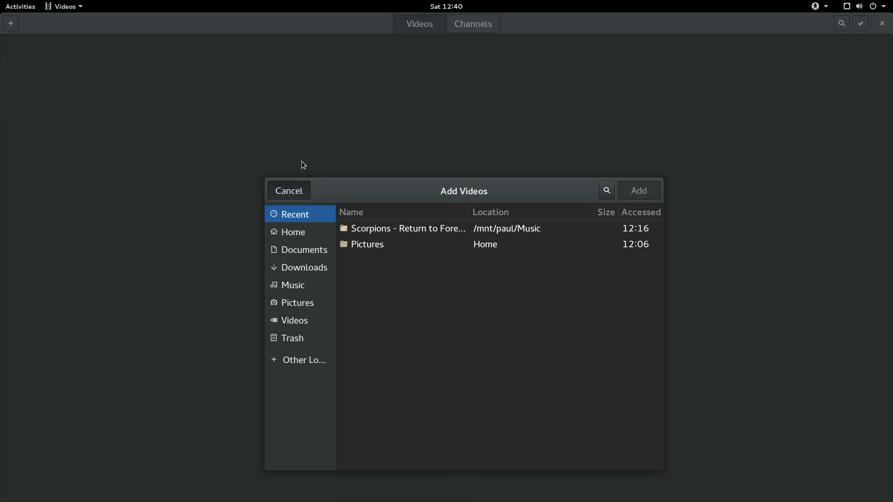
left_click(498, 23)
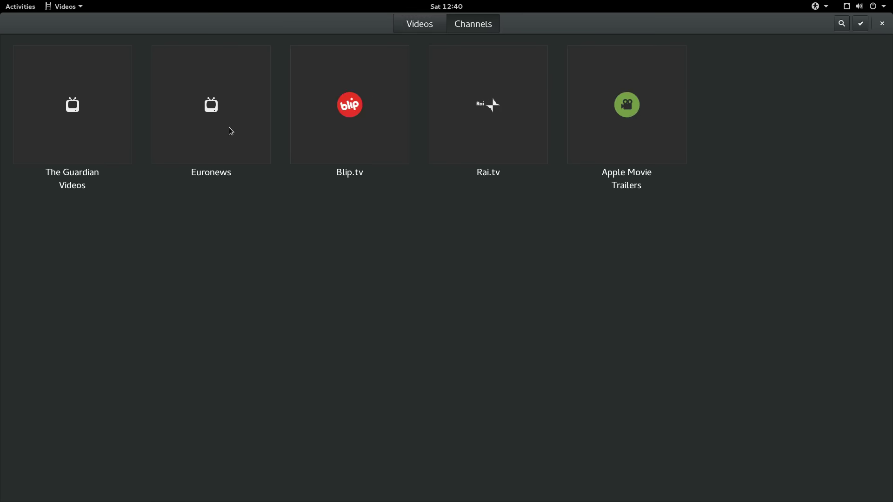
left_click(164, 135)
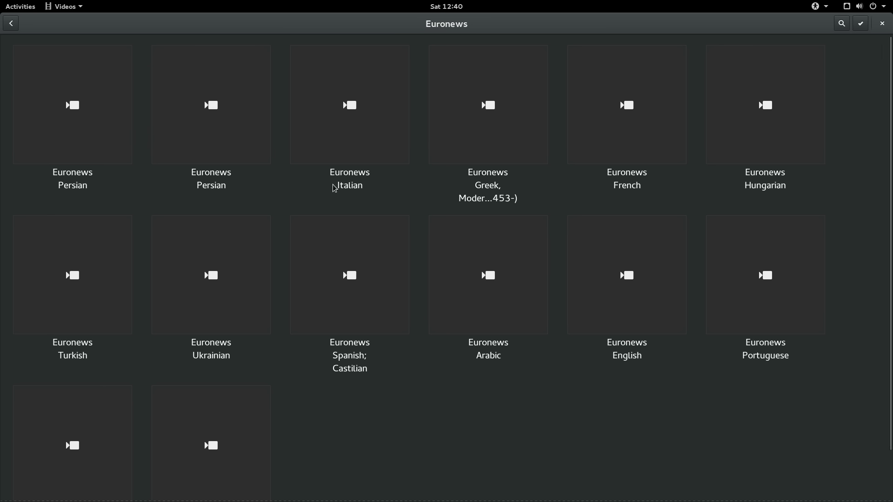
left_click(345, 228)
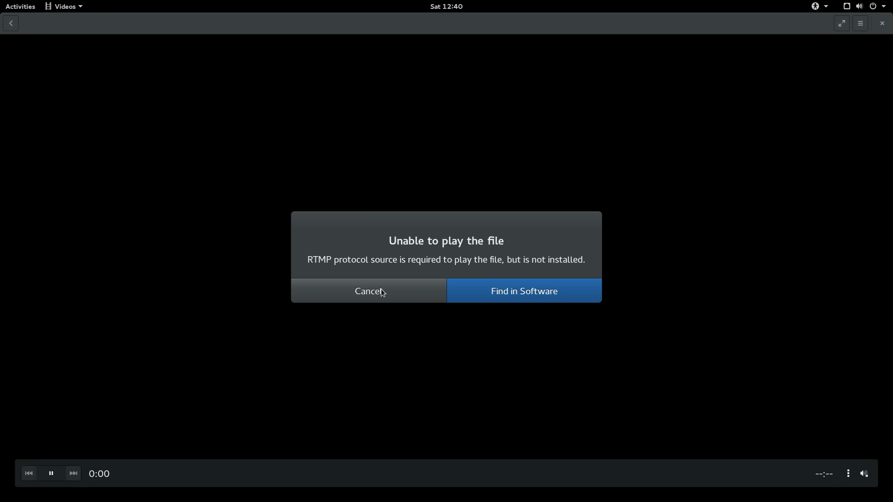
Search Software for an RTMP source, close the video player, and show applications page two
left_click(497, 293)
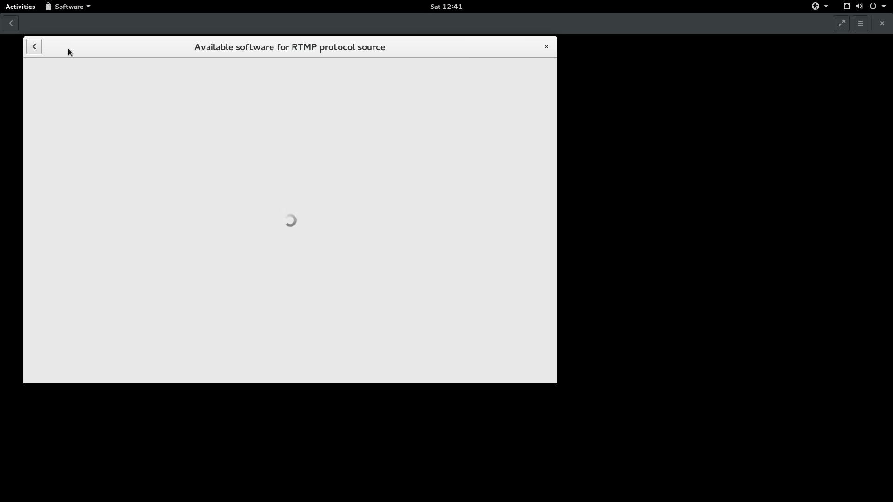
mouse_move(11, 1)
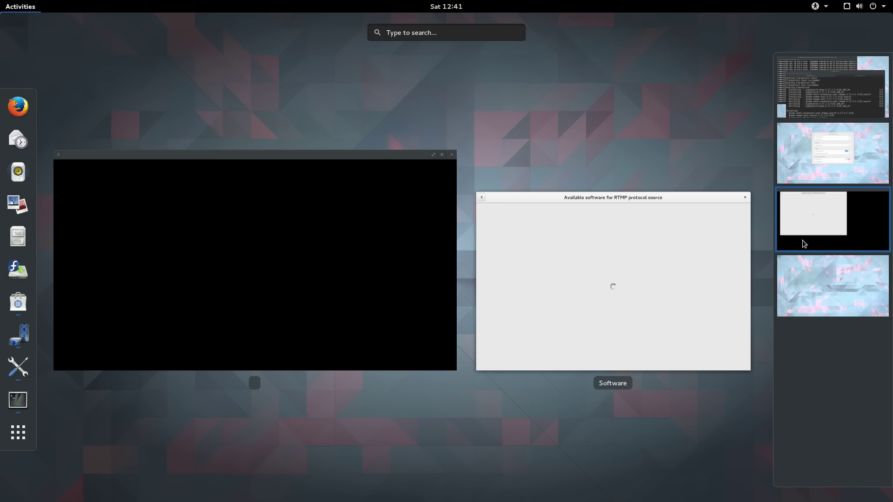
mouse_move(403, 233)
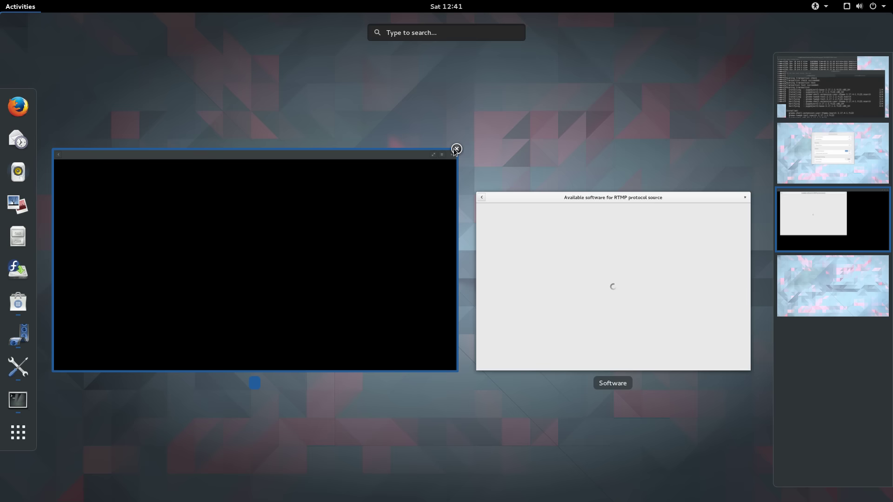
left_click(456, 149)
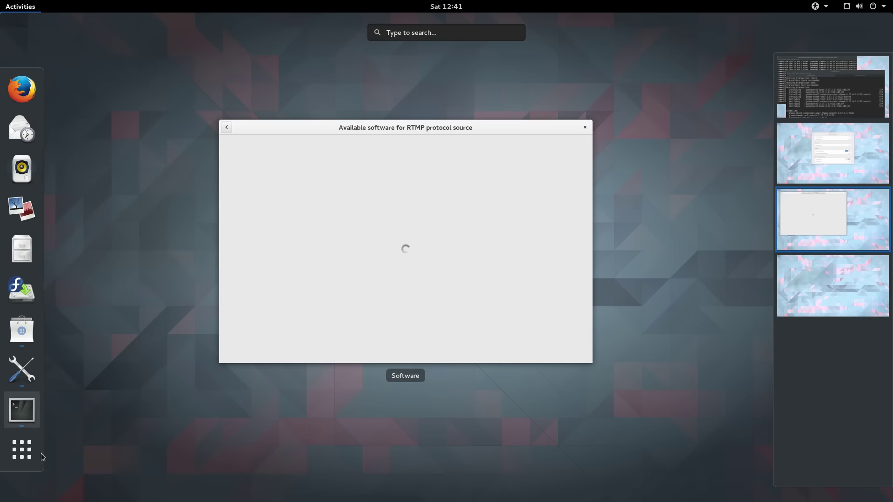
left_click(39, 460)
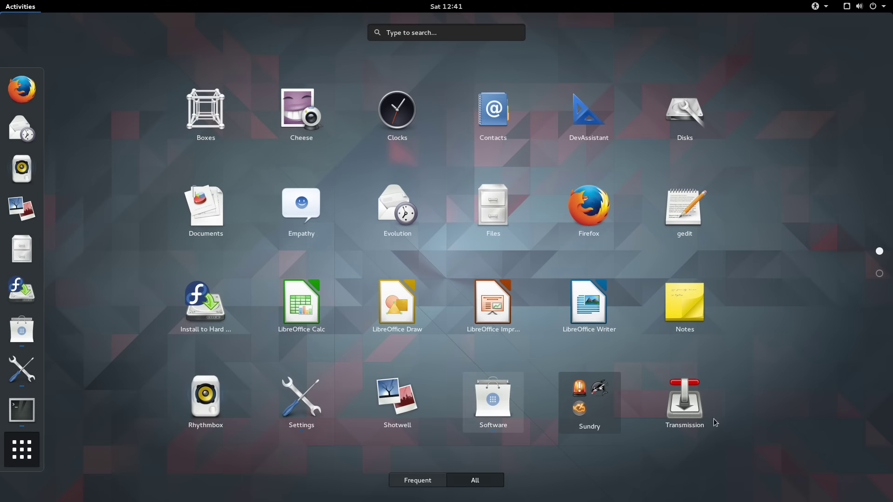
scroll(590, 403, "down", 1)
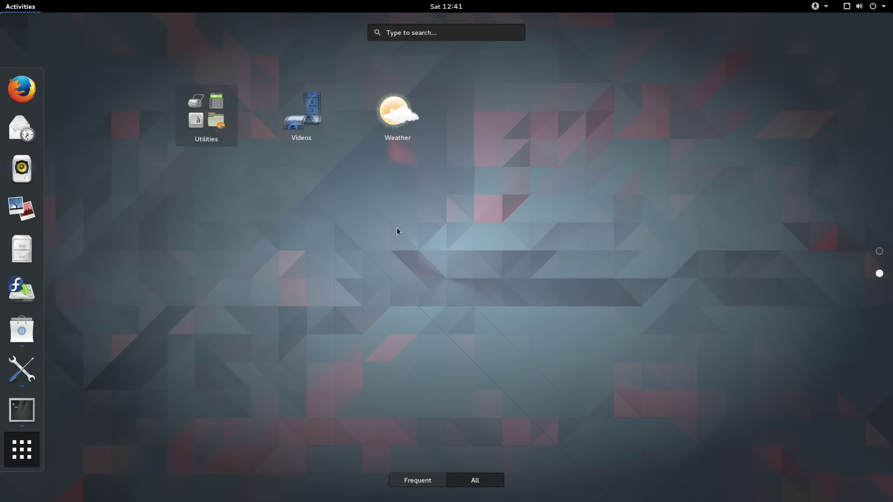
Launch Weather, switch temperatures to Celsius, and compare today's and tomorrow's hourly forecasts
left_click(382, 118)
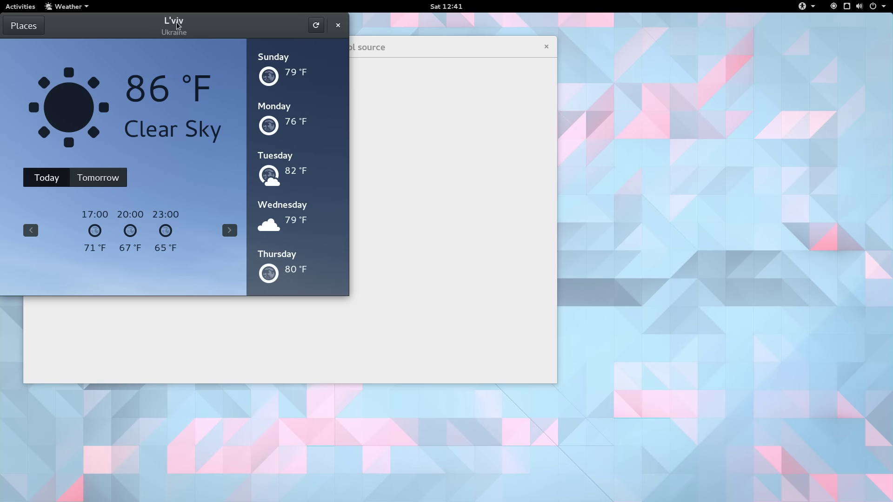
left_click(89, 184)
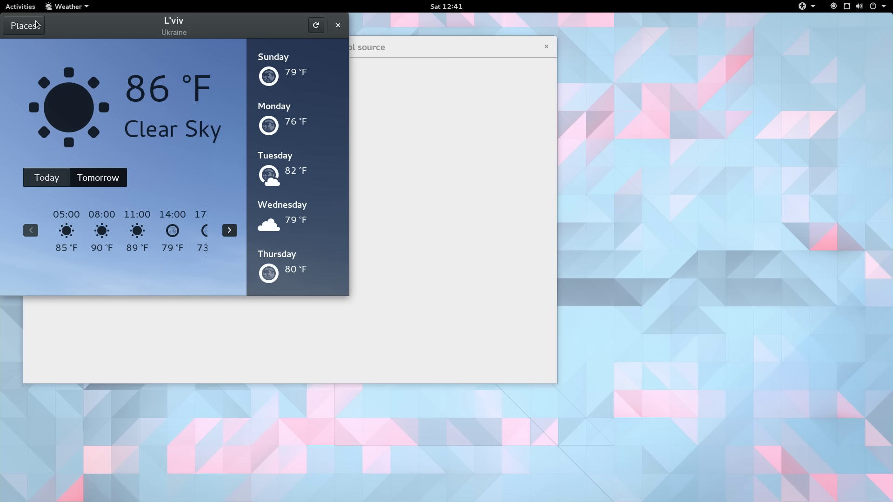
left_click(59, 6)
left_click(92, 55)
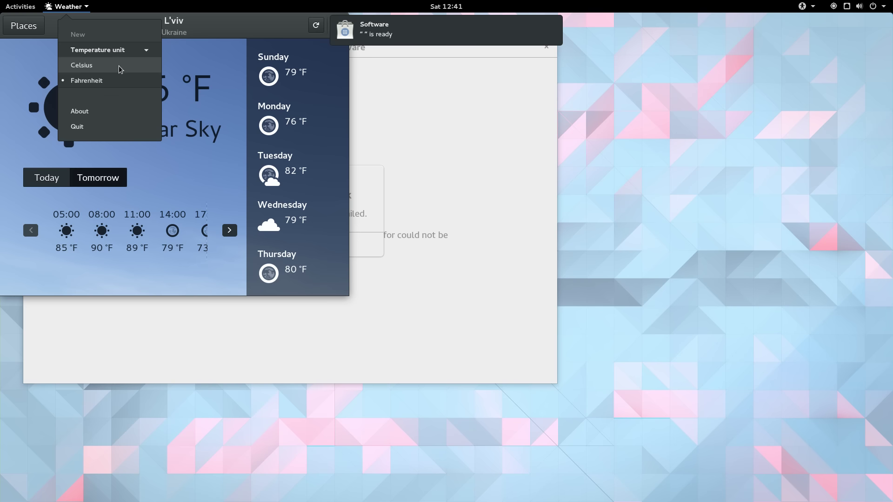
left_click(120, 69)
left_click(56, 3)
left_click(186, 147)
left_click(41, 179)
left_click(74, 177)
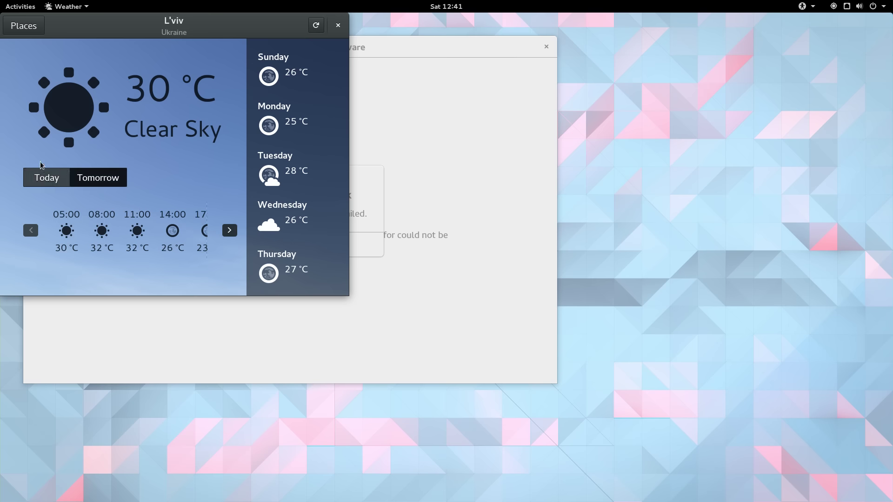
left_click(41, 176)
Change the location to Hanoi, check its hourly forecasts and refresh
left_click(24, 26)
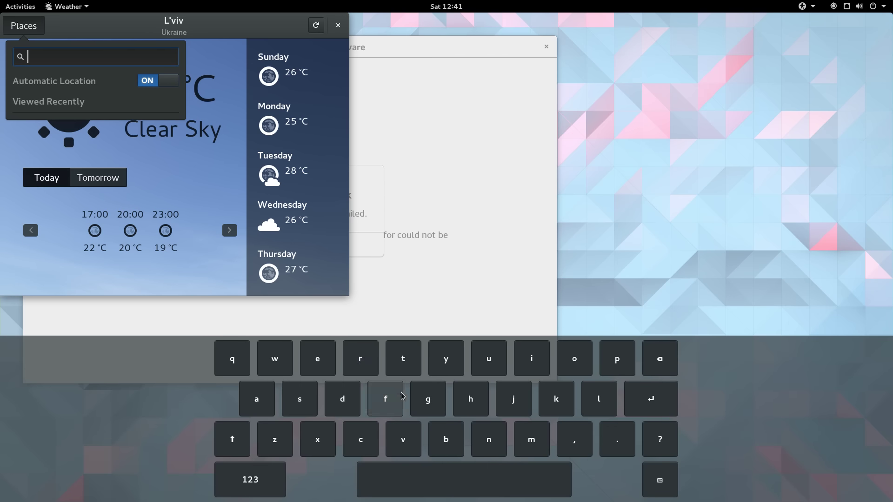
left_click(456, 399)
key("Return")
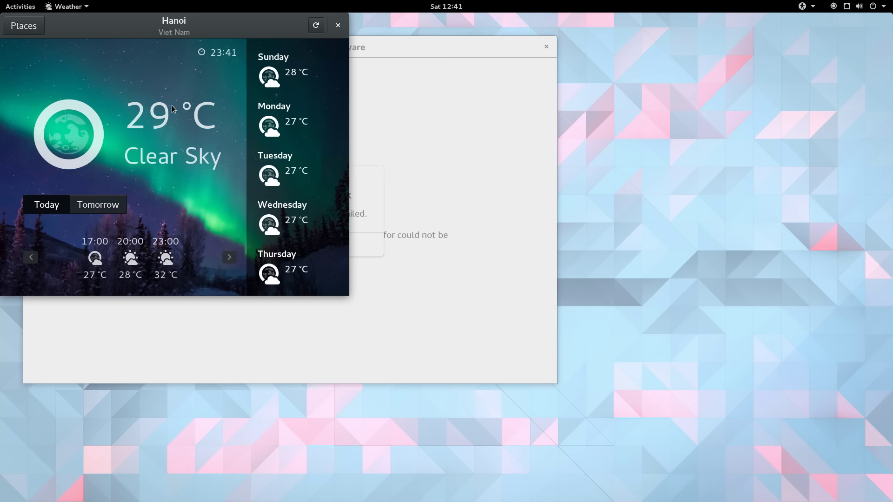
left_click(90, 210)
left_click(46, 205)
left_click(26, 25)
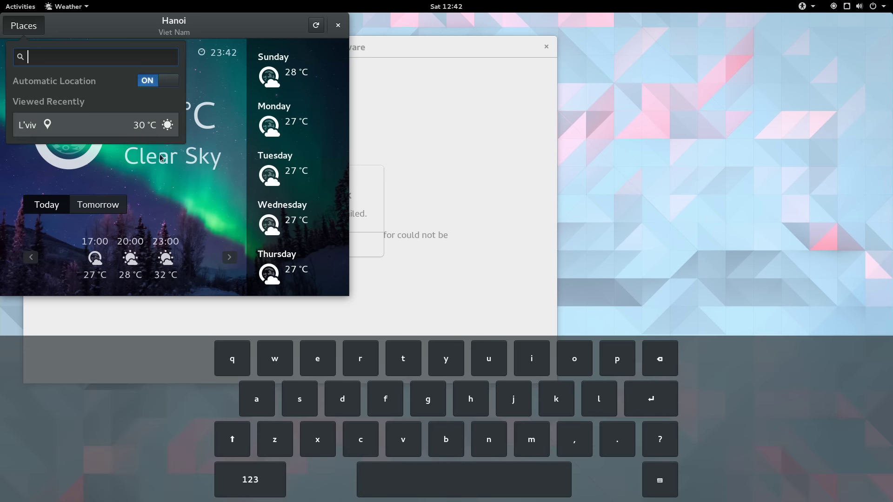
left_click(160, 155)
left_click(321, 26)
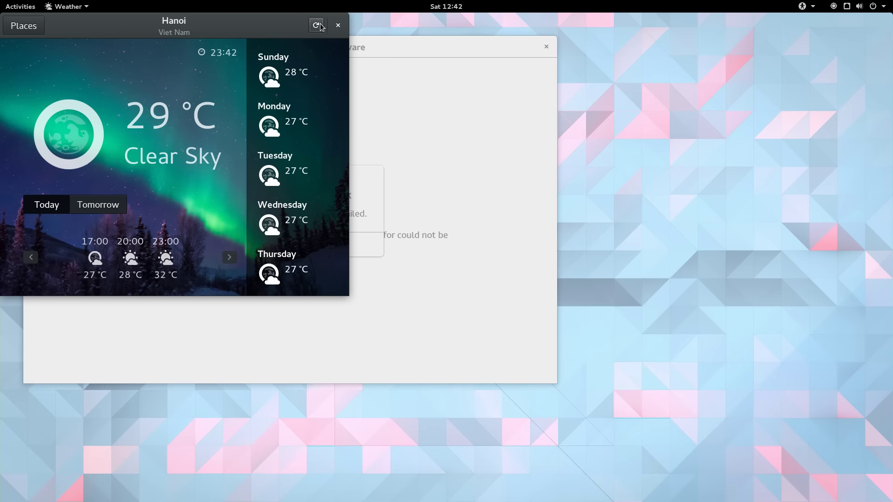
Close Weather, dismiss the installation failure message and close the Software window
left_click(338, 25)
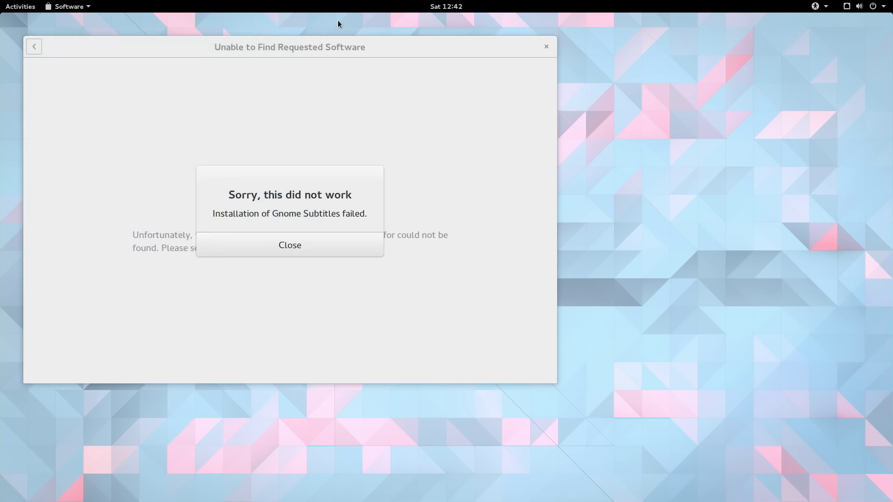
left_click(285, 243)
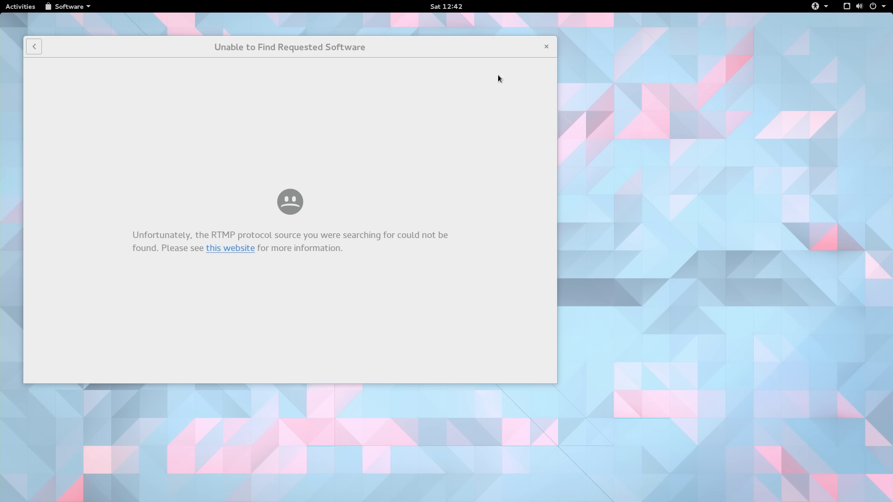
left_click(545, 48)
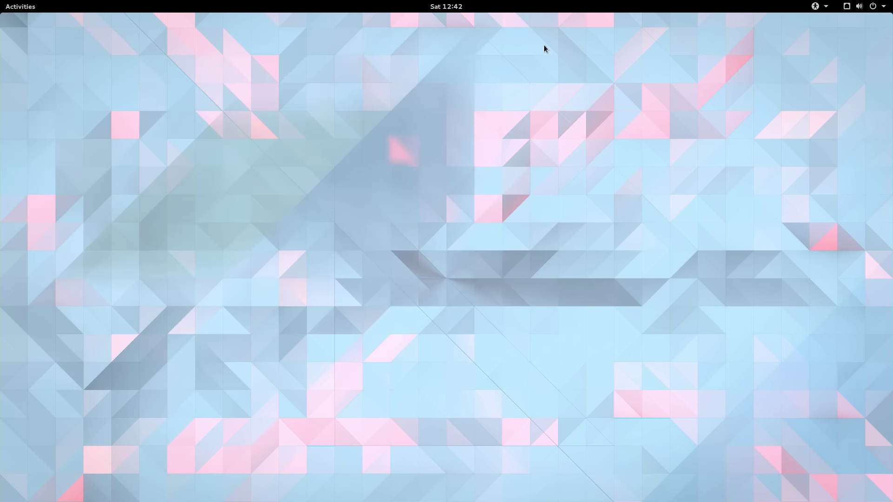
left_click(24, 6)
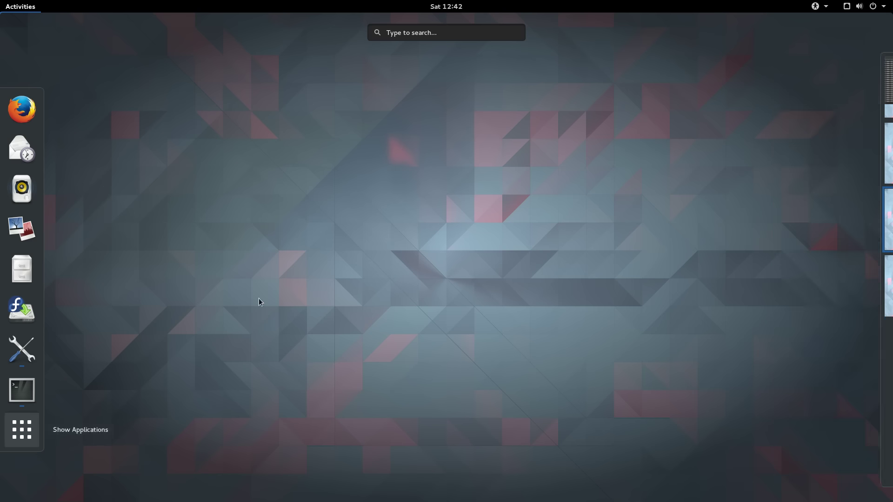
Show all applications, move to page two and open the Utilities folder
key("Return")
scroll(280, 238, "down", 1)
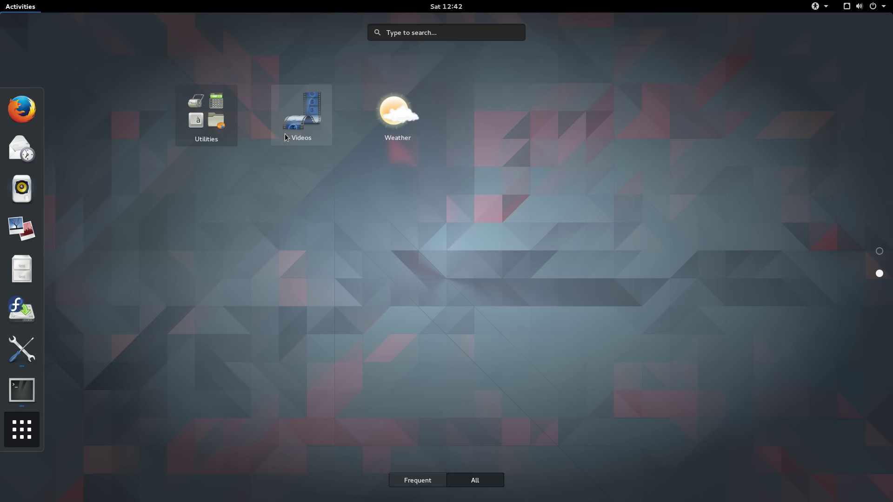
left_click(206, 139)
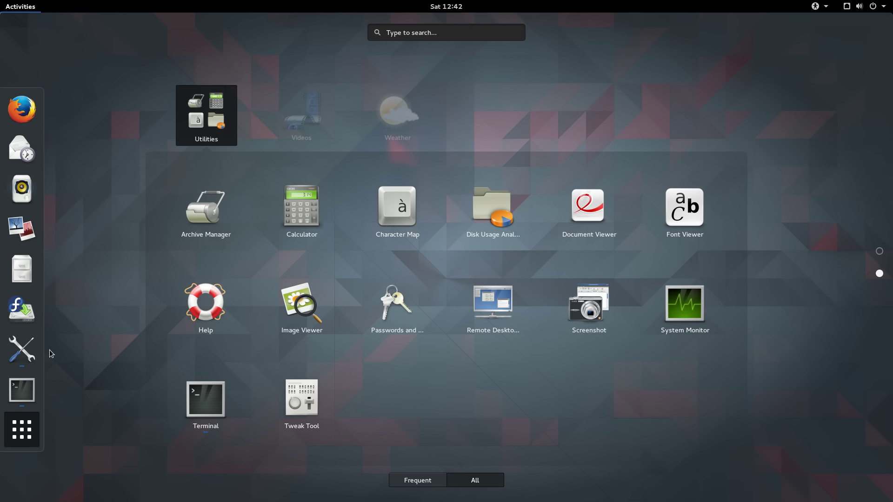
Launch Archive Manager, look through its options menu, then quit it with no archive loaded
left_click(197, 212)
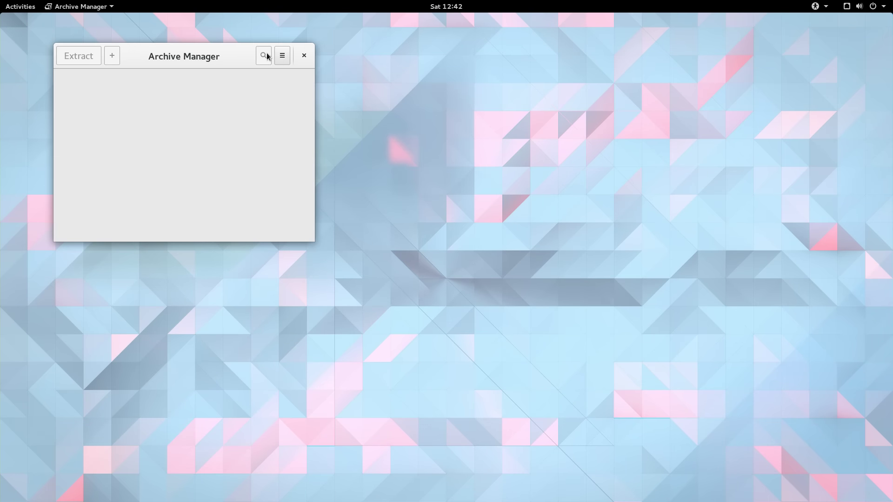
left_click(282, 57)
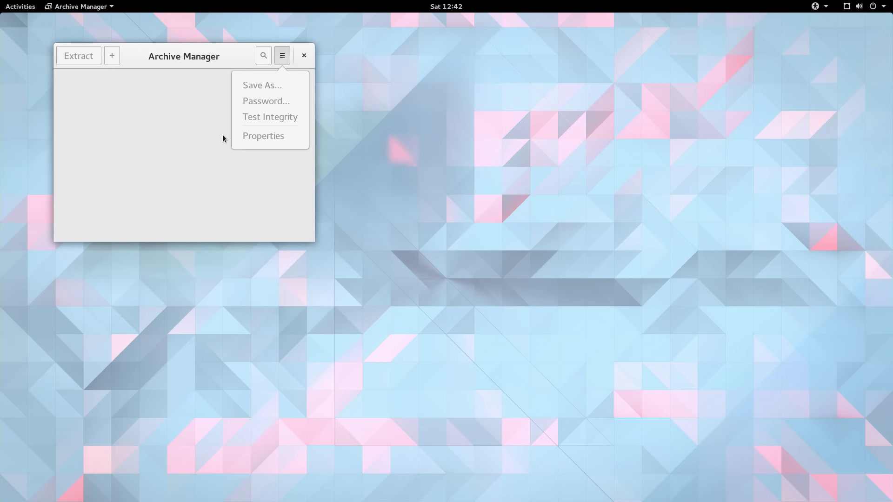
left_click(238, 104)
left_click(279, 59)
left_click(304, 59)
left_click(304, 56)
Bring up the full applications grid and scroll to its second page
mouse_move(1, 1)
left_click(21, 430)
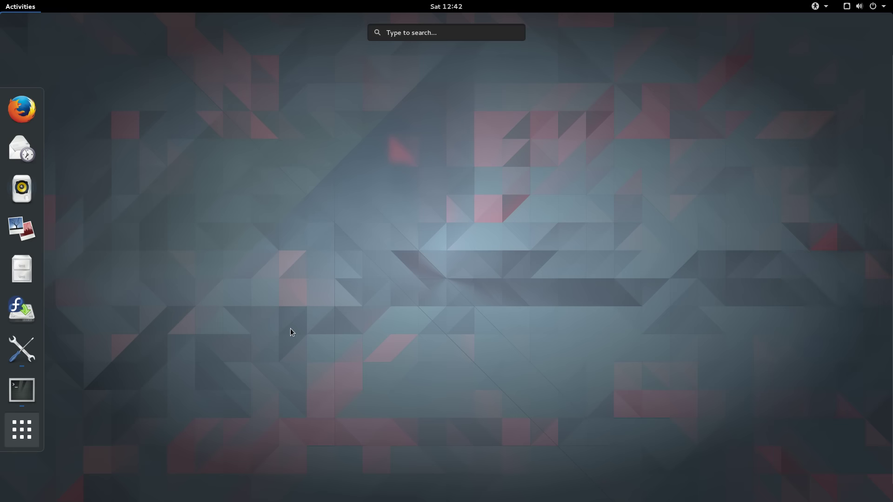
scroll(291, 331, "down", 1)
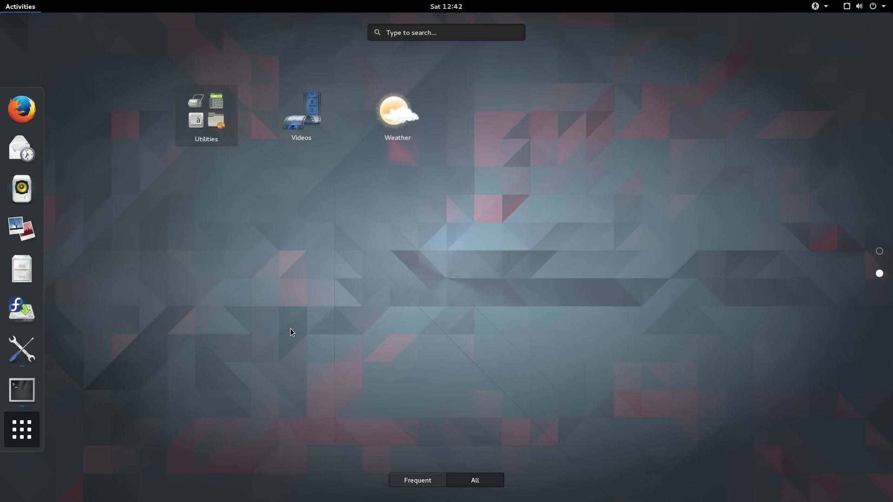
Launch Calculator from Utilities, compute 96 ÷ 18 = 5.333333333, then close it
left_click(208, 134)
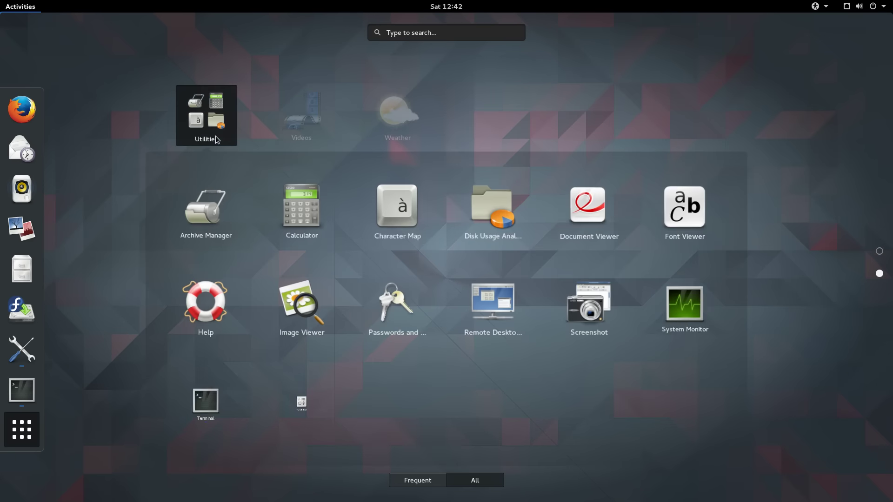
left_click(298, 220)
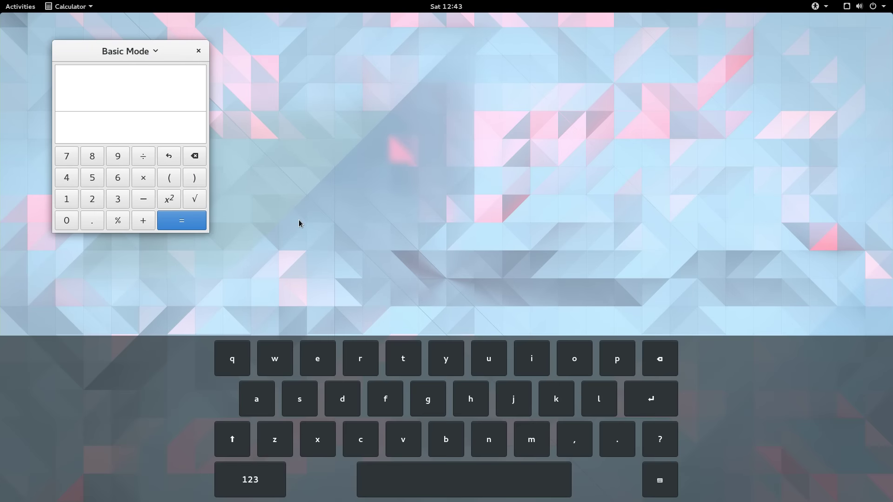
left_click(116, 155)
left_click(116, 177)
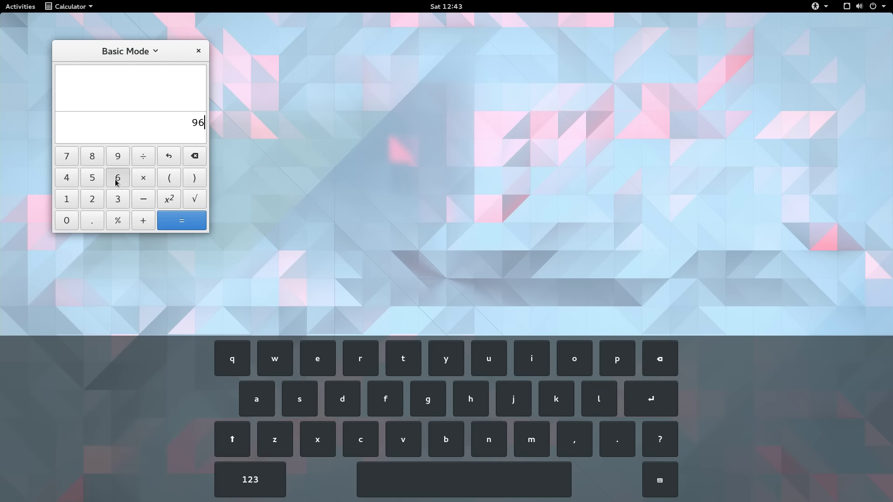
left_click(143, 155)
left_click(68, 199)
left_click(92, 156)
left_click(192, 221)
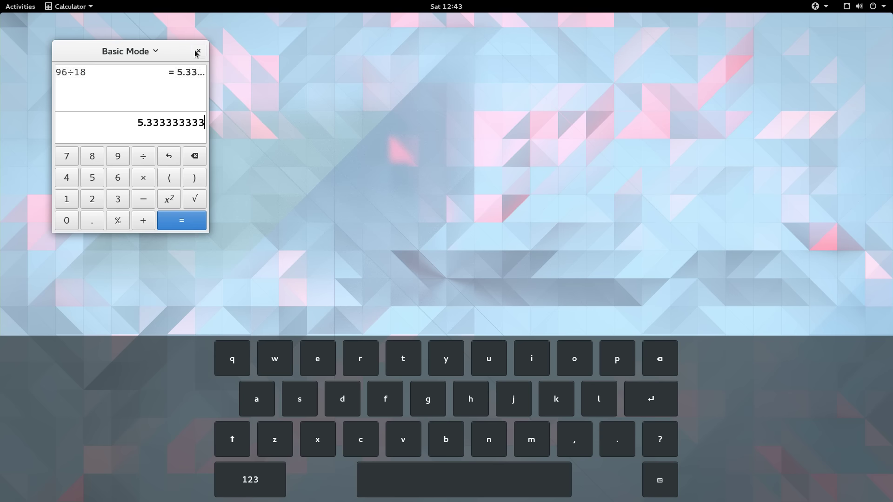
left_click(198, 50)
left_click(20, 6)
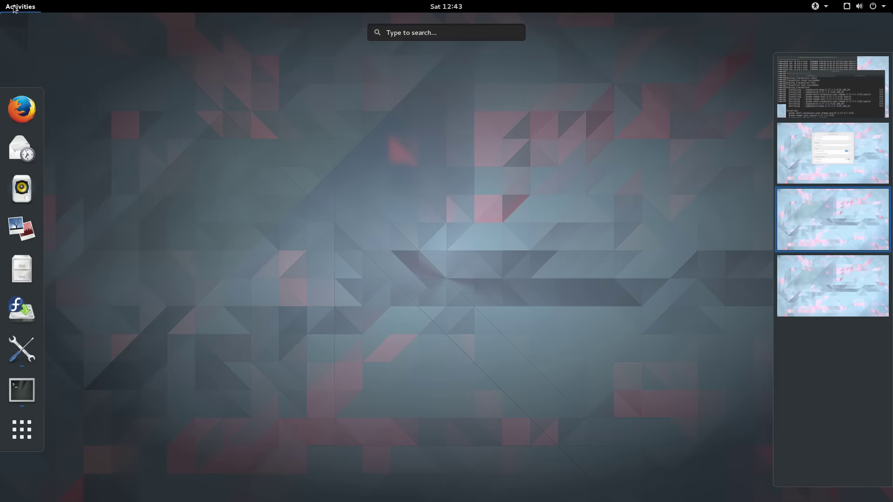
Launch Character Map from the Utilities folder on the second applications page
left_click(7, 444)
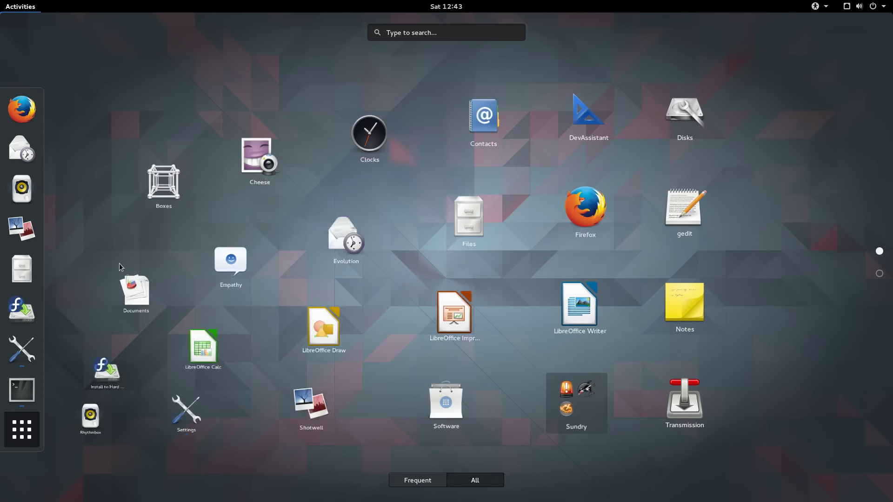
scroll(146, 263, "down", 1)
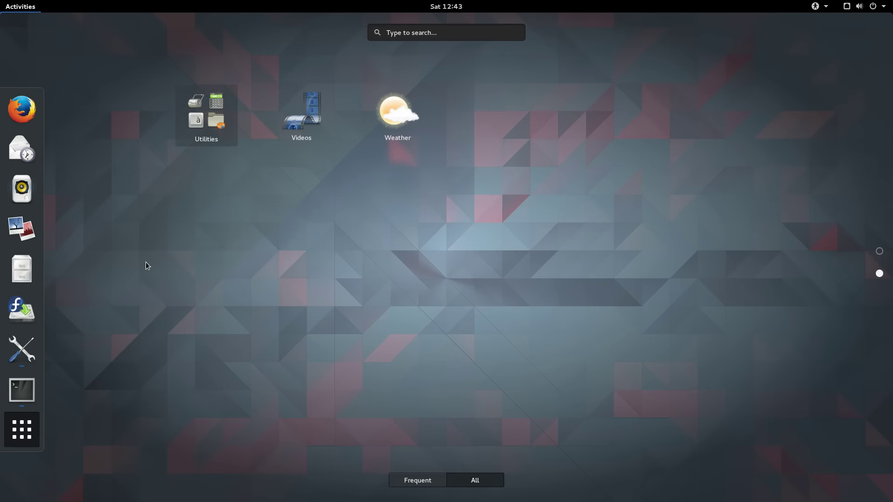
left_click(198, 134)
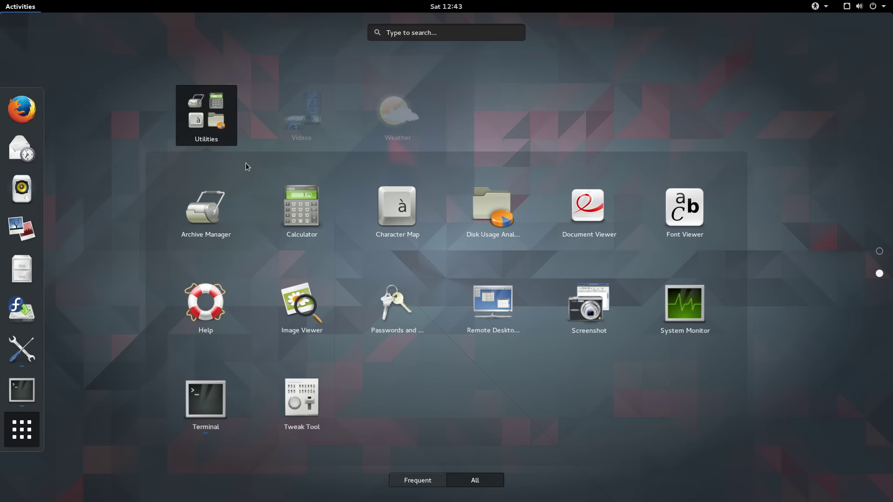
left_click(396, 222)
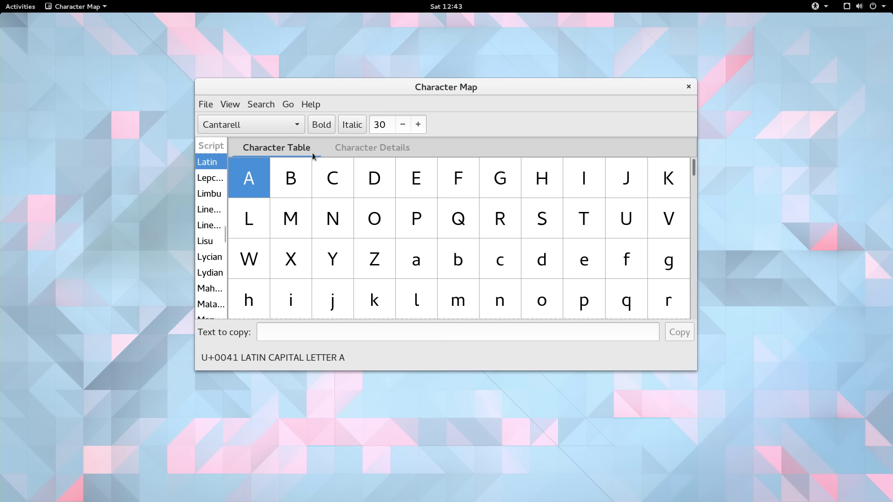
Browse the Latin table, viewing details for l, j, X, W, L, d, g and V
key("Right")
key("Right")
key("Right")
key("Right")
key("Right")
key("Right")
key("Right")
key("Down")
key("Down")
left_click(424, 281)
left_click(335, 295)
left_click(274, 241)
left_click(249, 250)
left_click(254, 215)
left_click(561, 242)
left_click(653, 264)
left_click(660, 227)
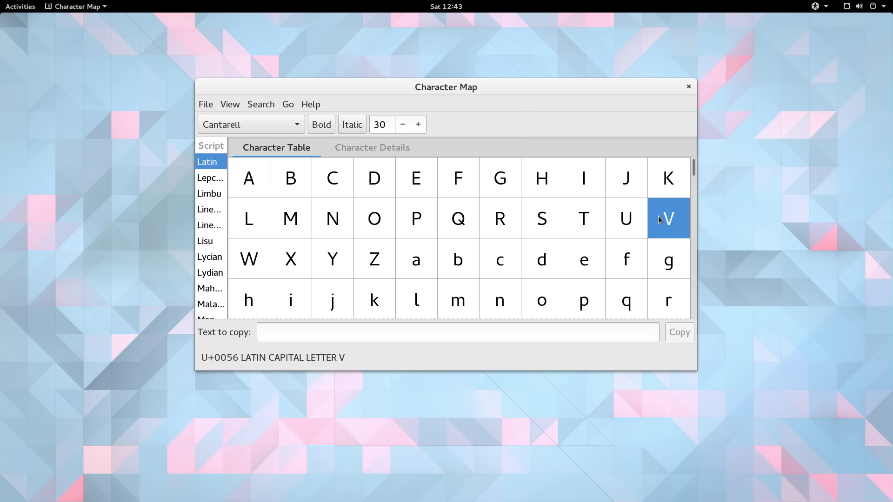
Read Character Map's About credits and licence, then close the dialog and the program
left_click(311, 104)
left_click(320, 136)
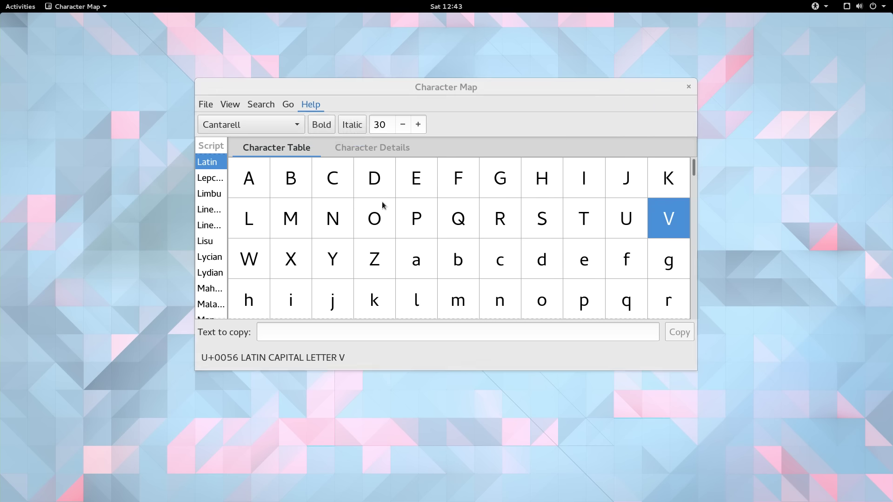
left_click(448, 145)
left_click(486, 148)
left_click(538, 144)
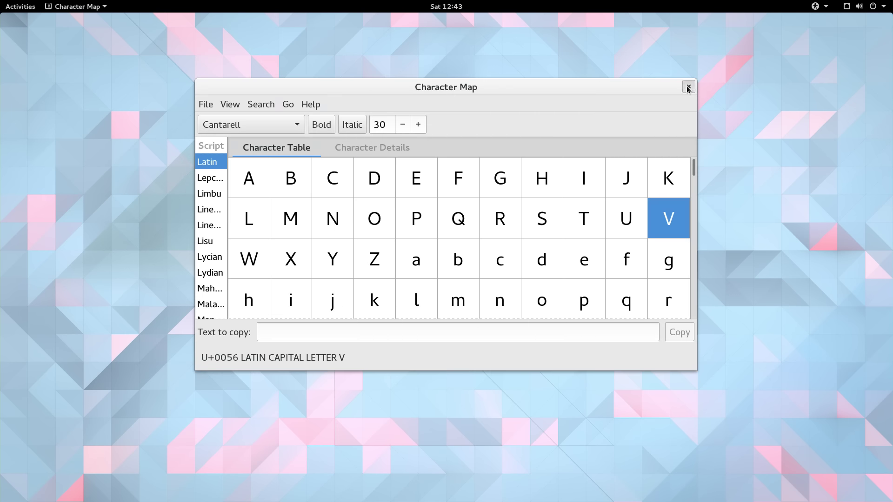
left_click(689, 88)
mouse_move(1, 1)
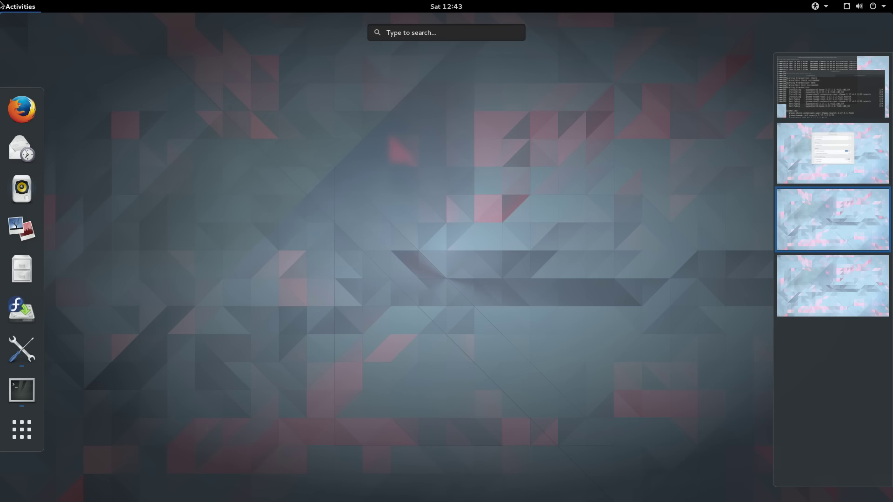
left_click(11, 423)
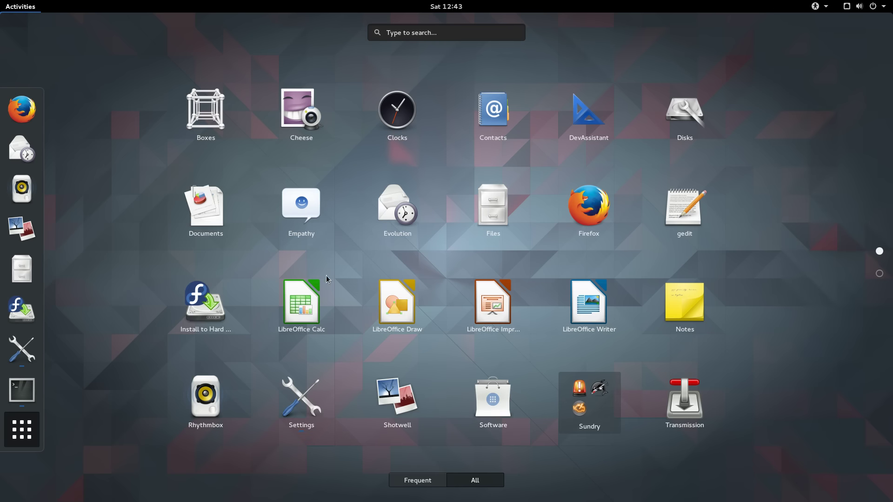
scroll(326, 280, "down", 1)
scroll(326, 280, "up", 1)
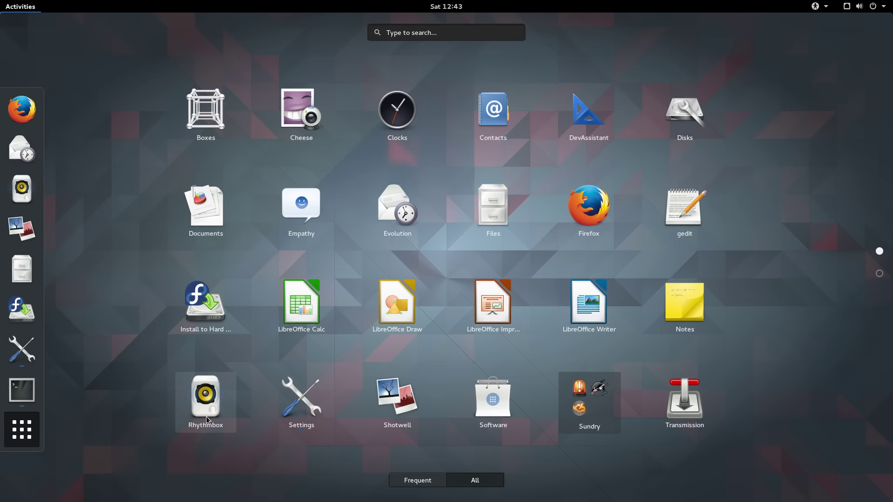
scroll(211, 409, "down", 1)
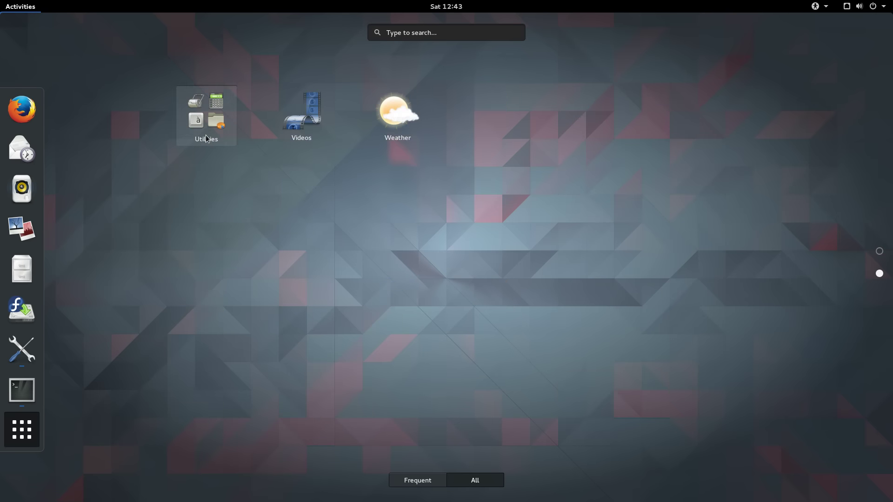
left_click(206, 135)
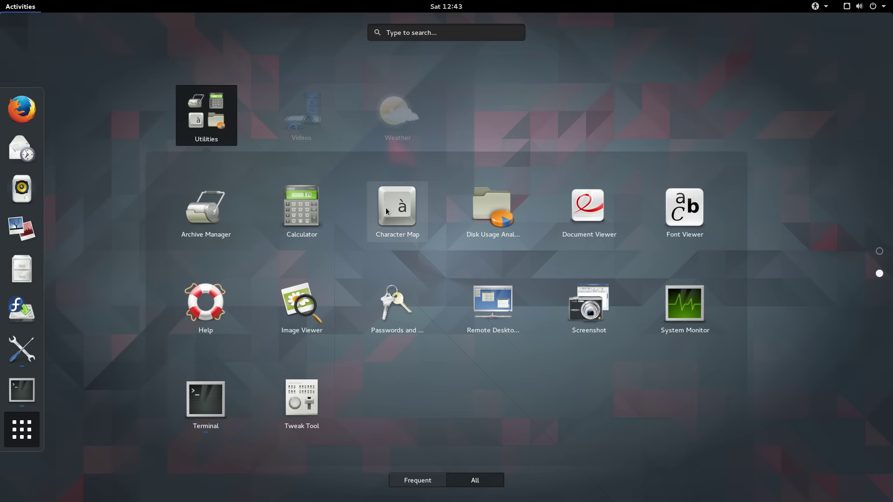
left_click(470, 214)
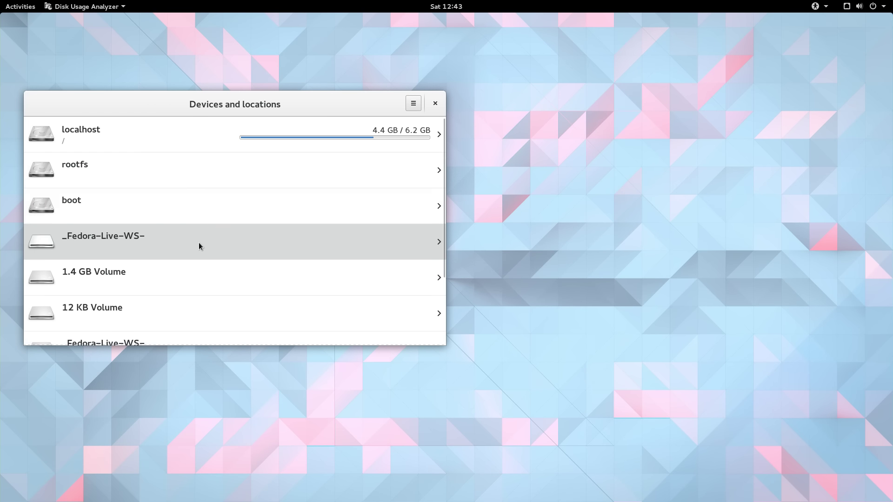
scroll(199, 242, "down", 3)
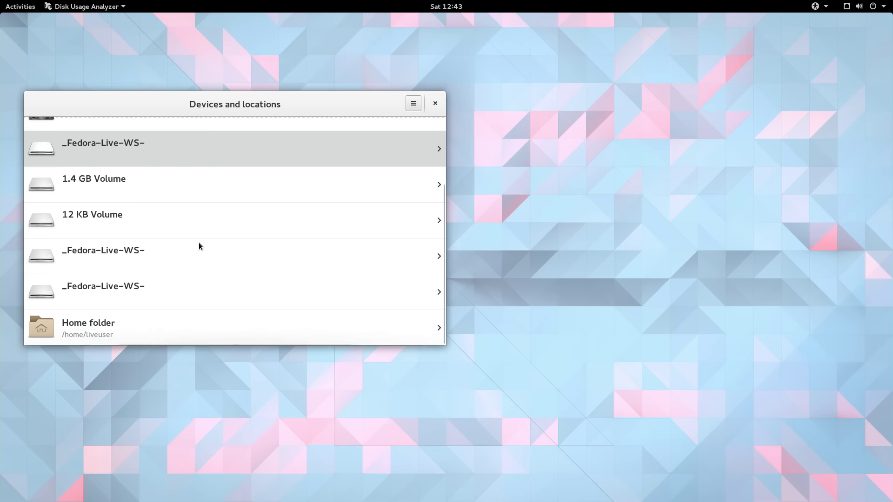
scroll(199, 242, "up", 3)
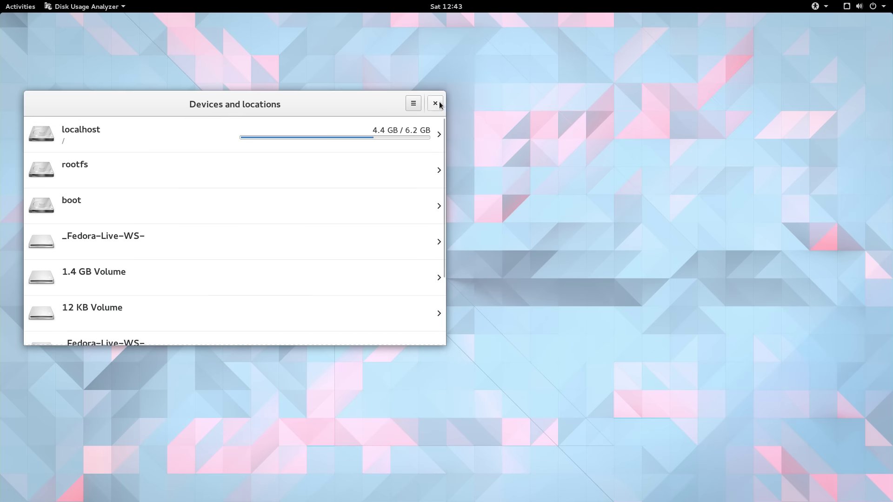
left_click(436, 103)
mouse_move(1, 4)
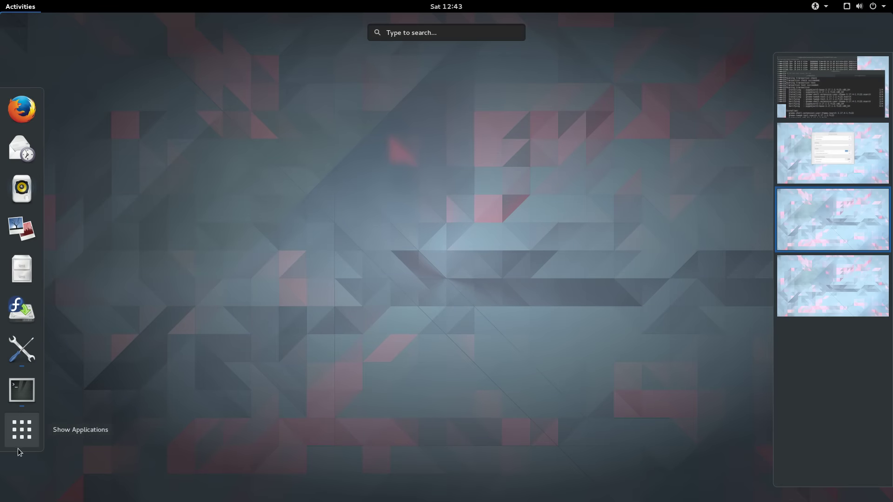
Launch Remote Desktop Viewer from Utilities and enable its keyboard shortcuts
left_click(20, 442)
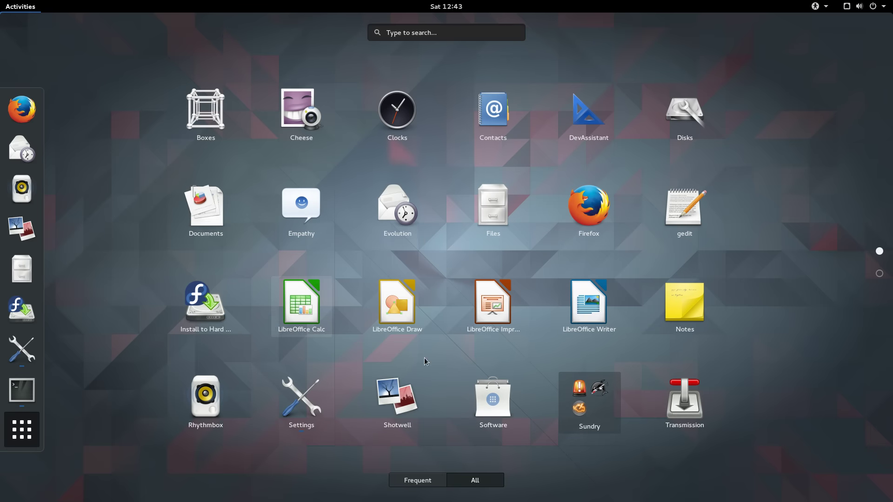
scroll(345, 250, "down", 1)
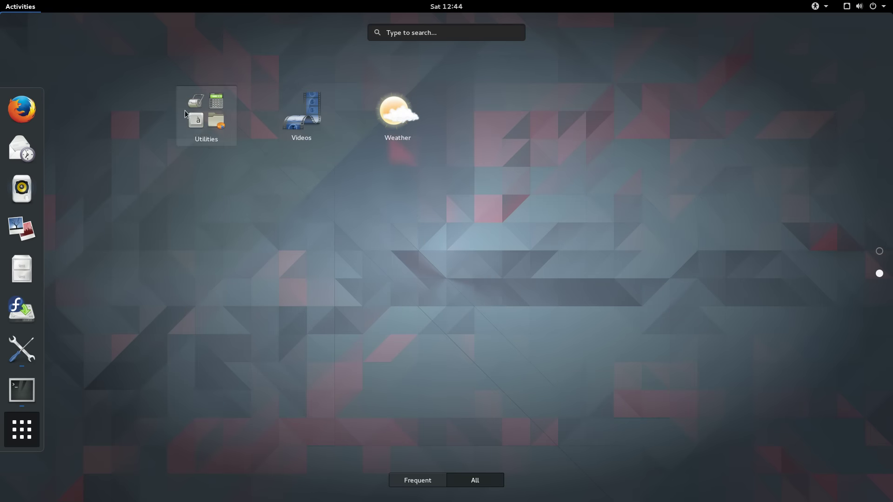
left_click(185, 110)
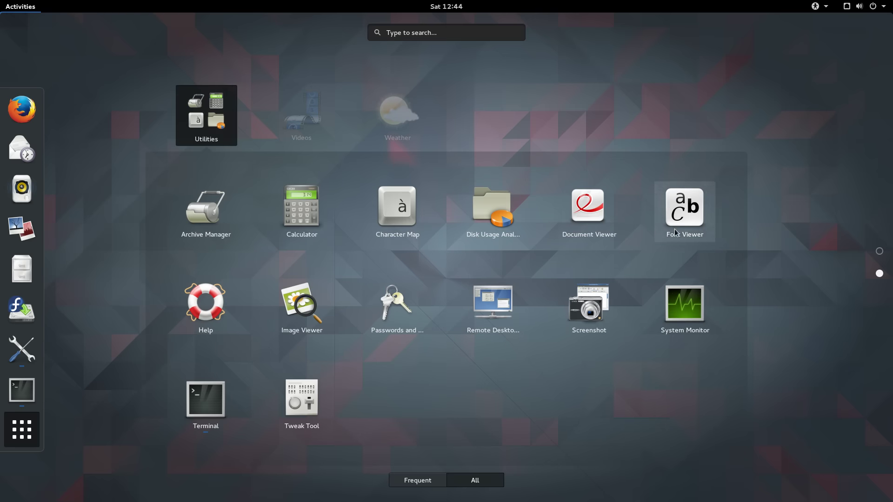
left_click(507, 320)
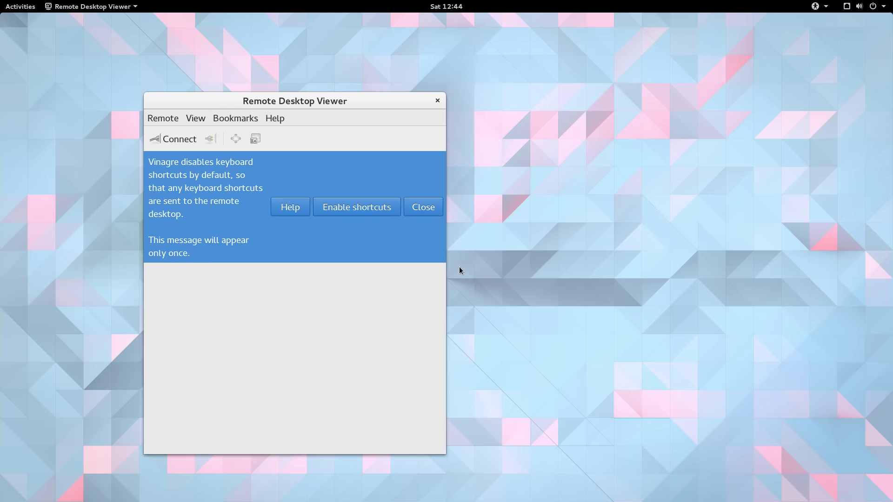
left_click(371, 206)
Review the Connect dialog with SSH protocol, cancel it, and close the viewer
left_click(177, 142)
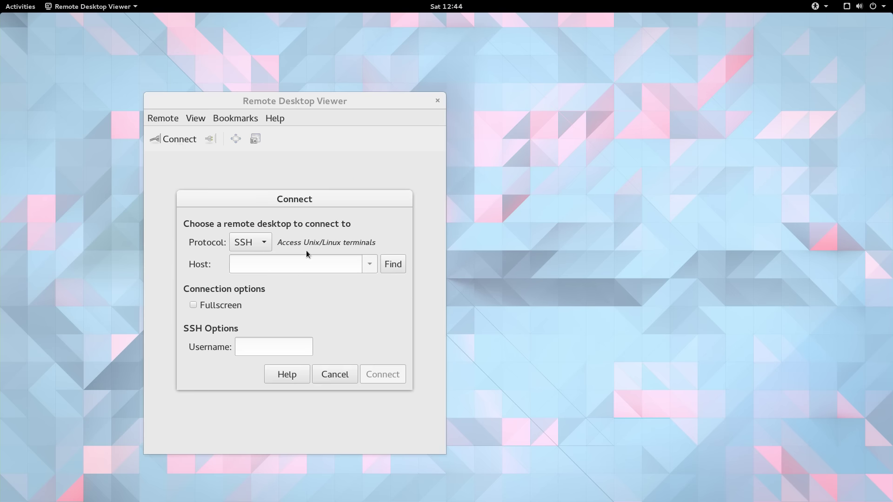
left_click(259, 248)
left_click(242, 242)
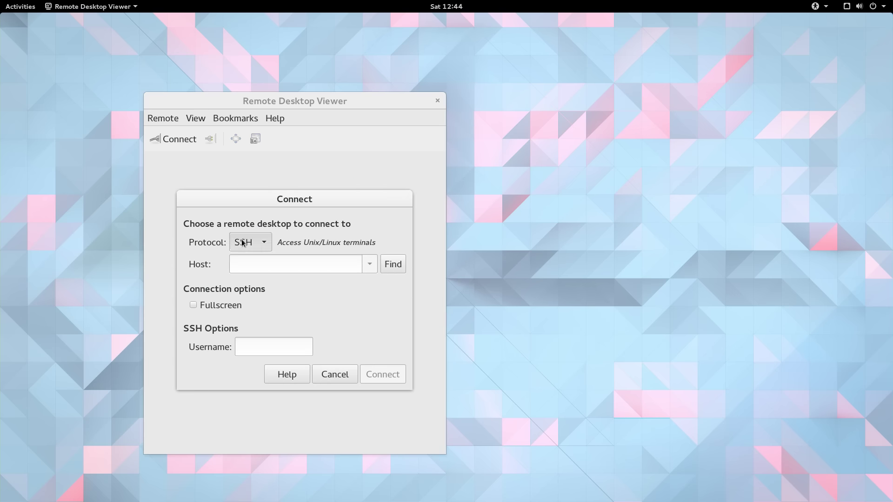
left_click(327, 377)
left_click(438, 102)
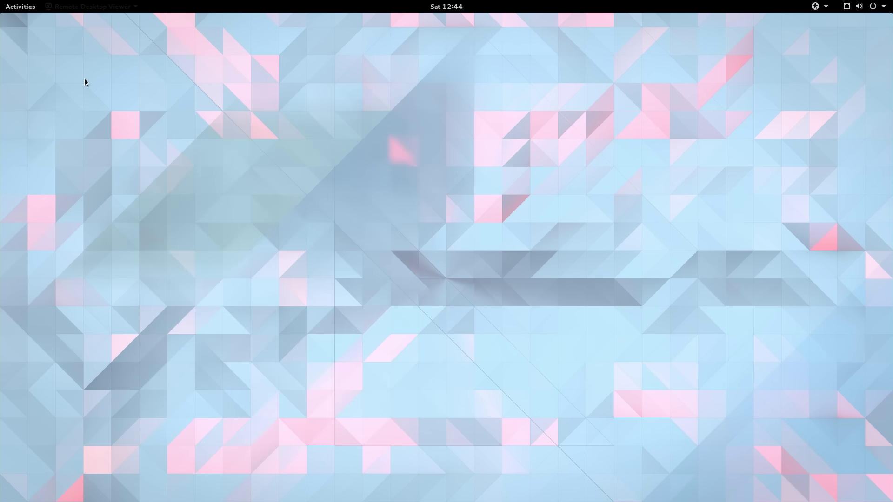
left_click(4, 8)
left_click(26, 436)
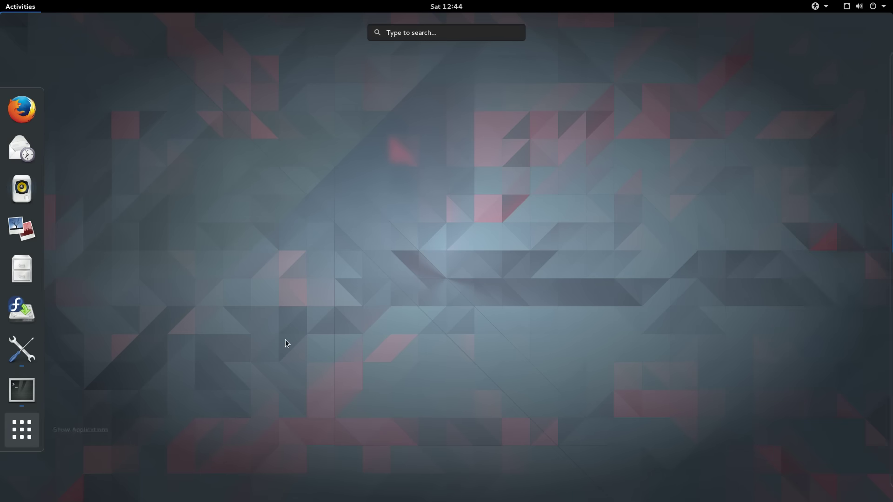
Launch the Screenshot utility from the Utilities folder
scroll(283, 349, "down", 1)
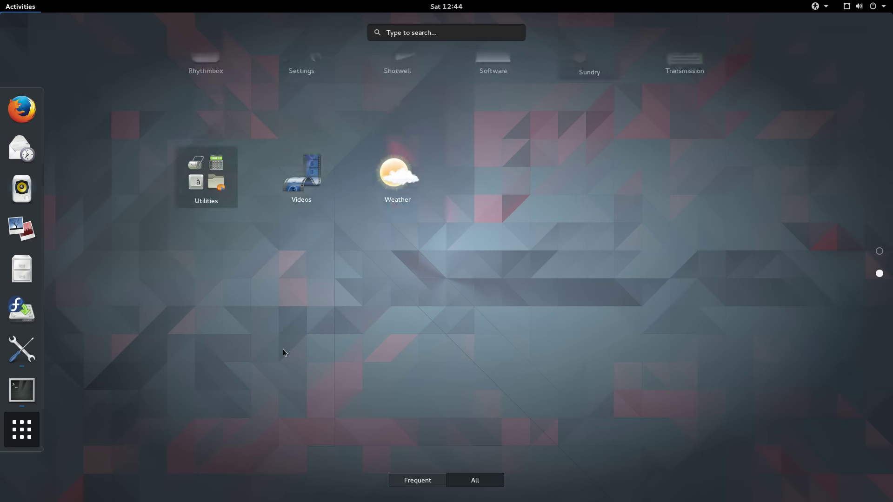
left_click(418, 481)
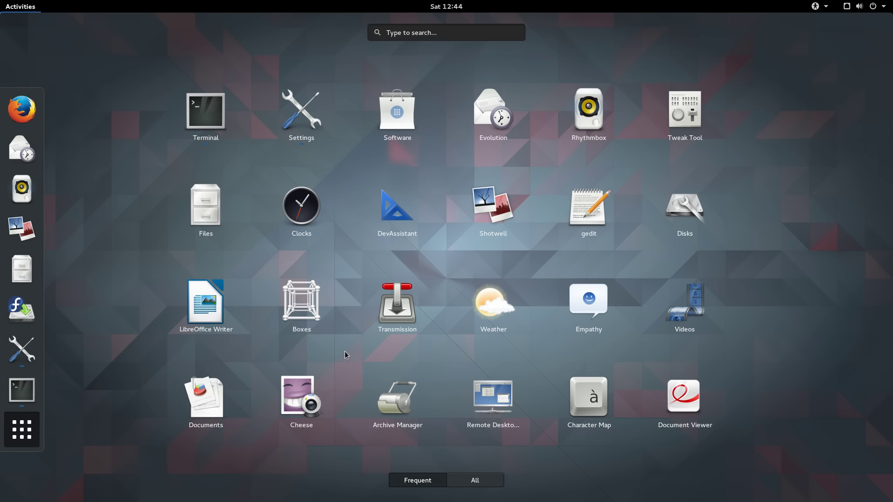
left_click(468, 480)
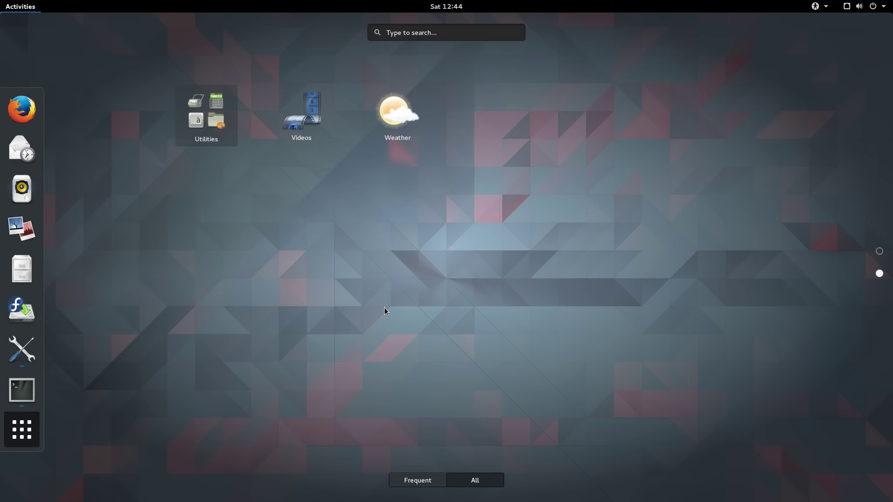
left_click(206, 116)
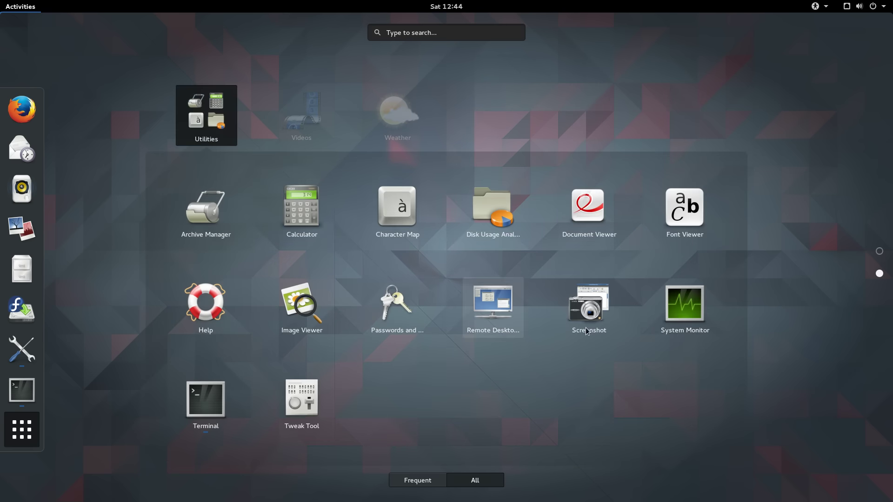
left_click(602, 307)
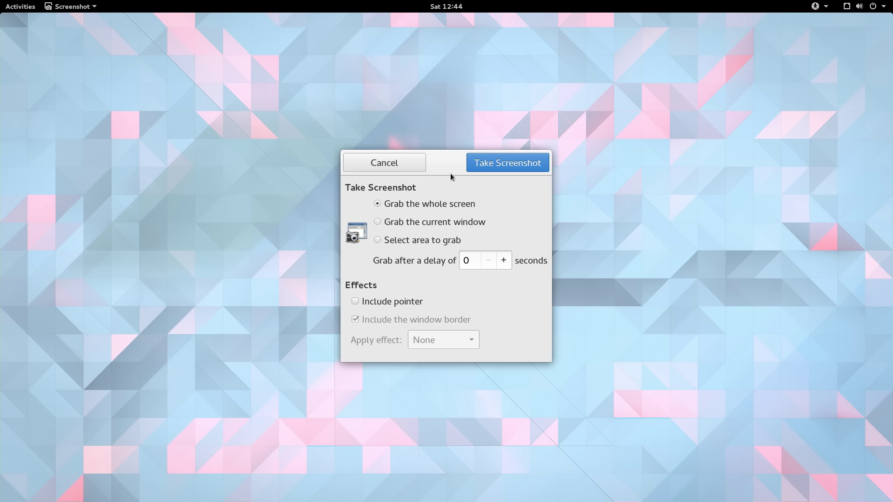
left_click(451, 222)
left_click(498, 168)
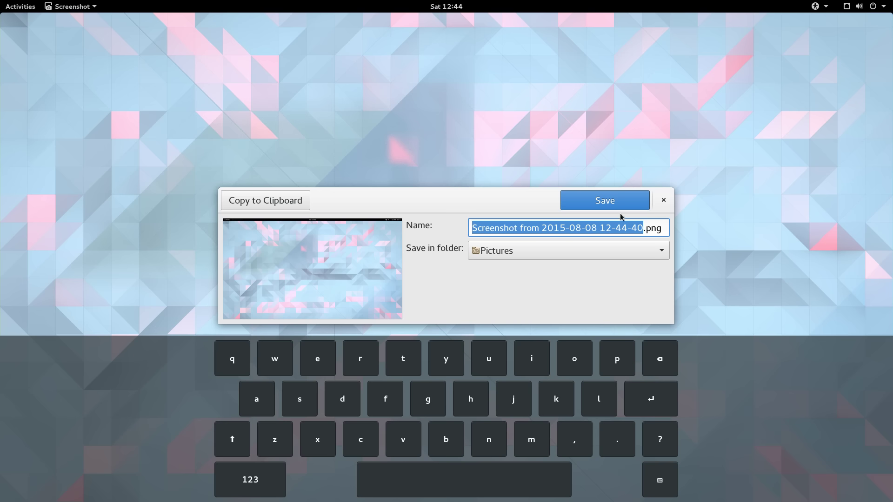
left_click(609, 200)
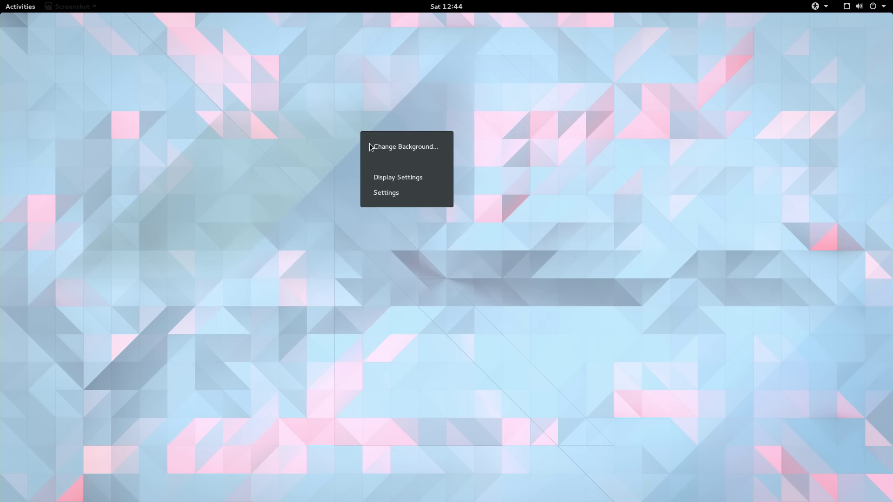
left_click(176, 135)
key("super")
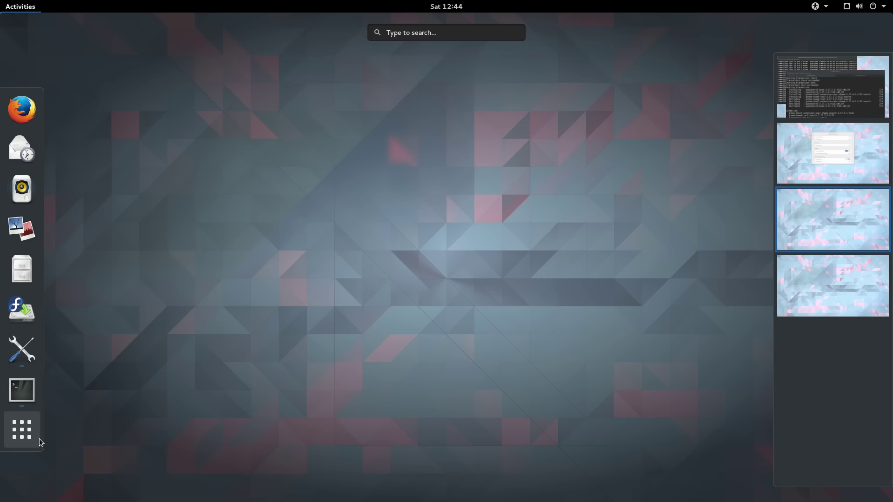
Launch System Monitor from Utilities and review its Resources graphs and File Systems list
left_click(37, 432)
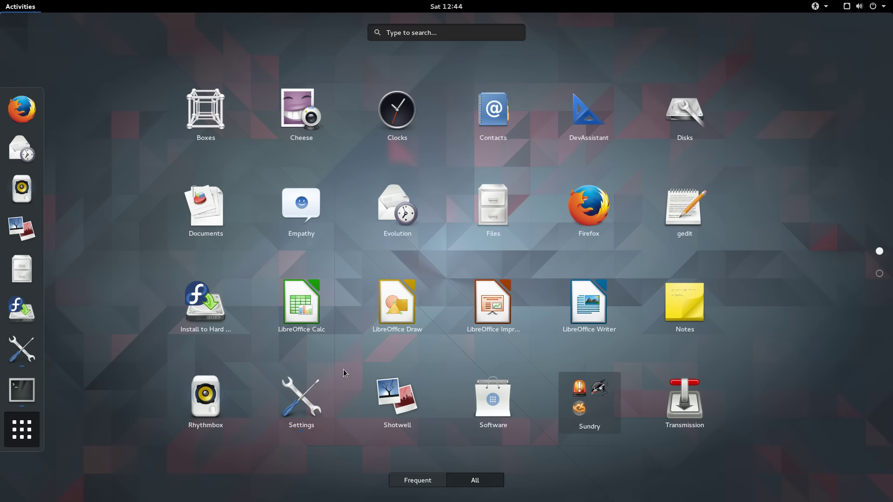
scroll(343, 369, "down", 1)
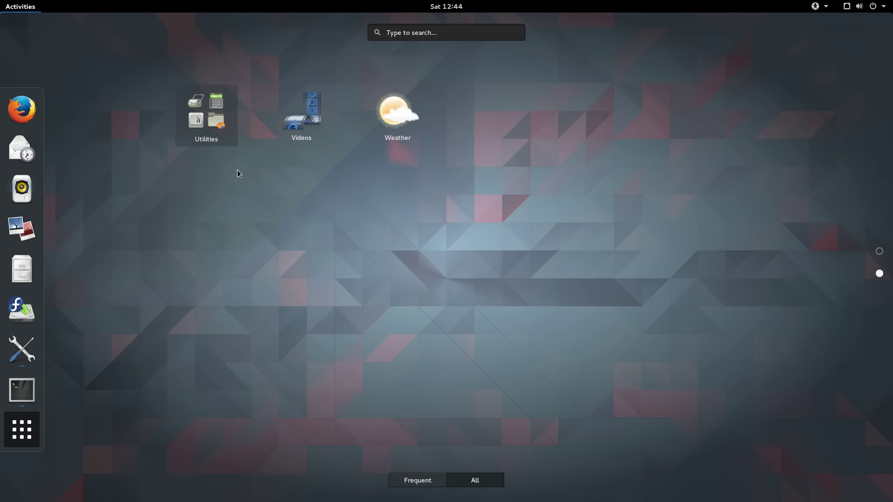
left_click(224, 129)
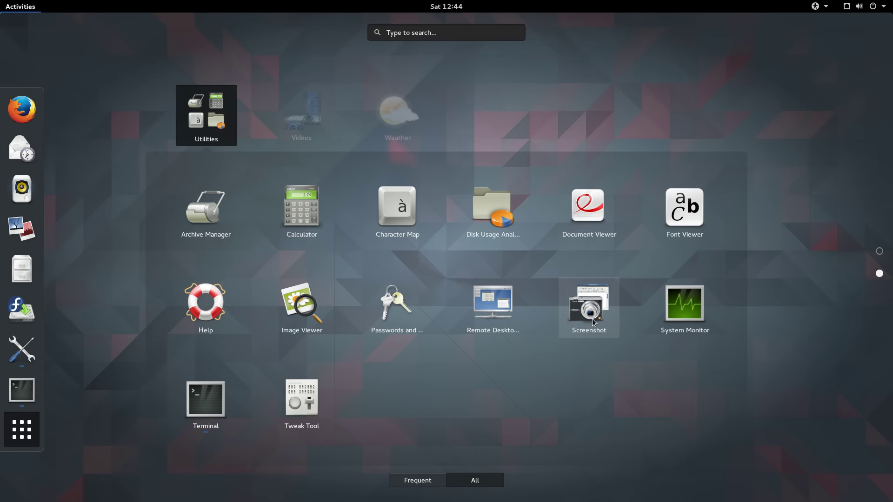
left_click(564, 316)
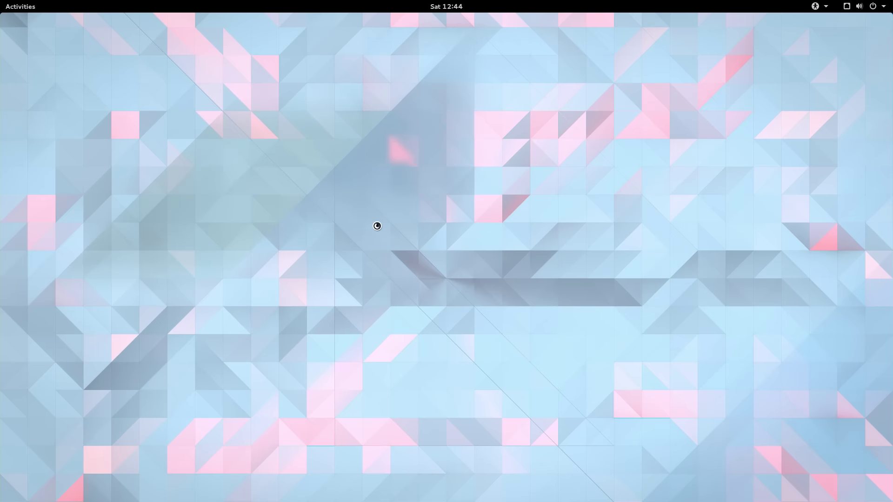
left_click(182, 43)
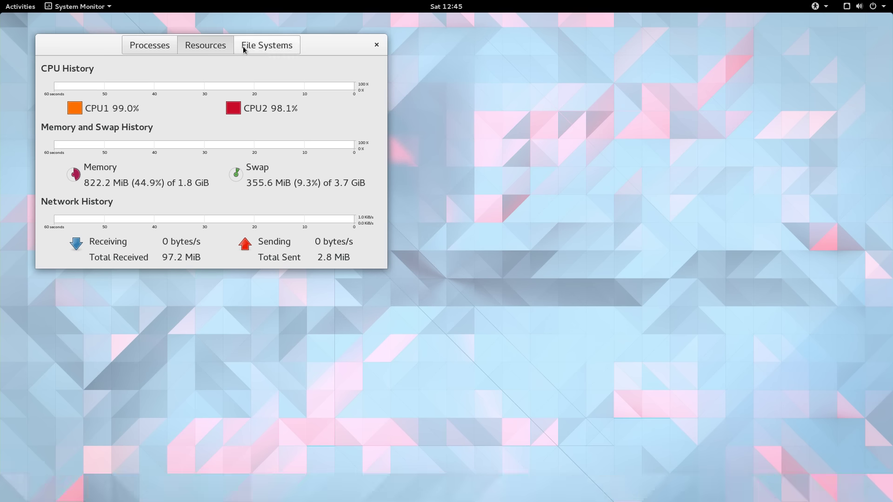
left_click(244, 46)
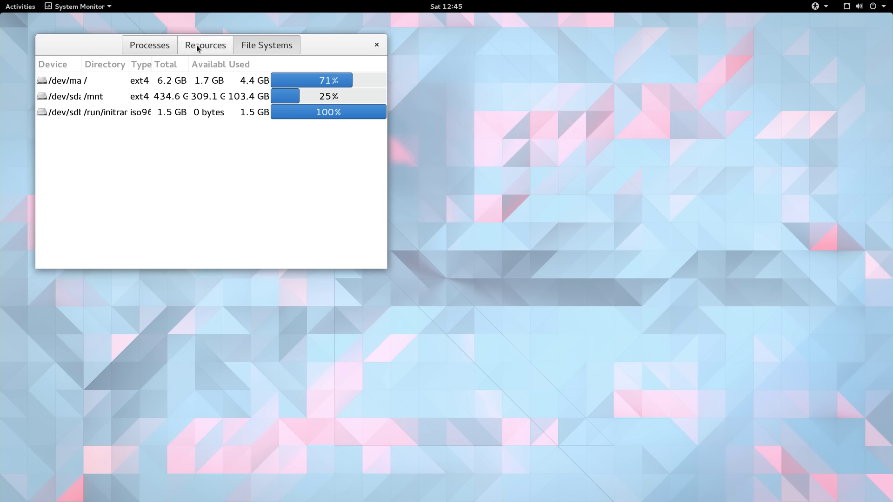
left_click(197, 45)
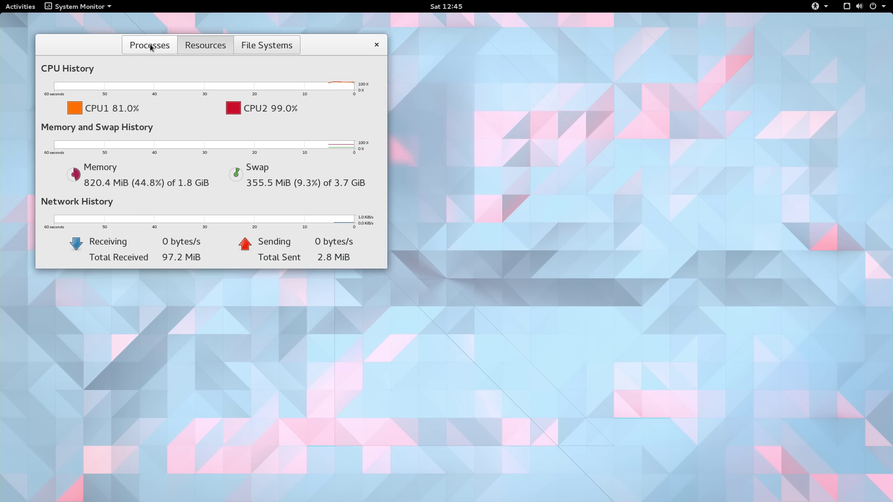
Sort the Processes list by Memory, largest first, then close System Monitor
left_click(150, 45)
left_click(204, 46)
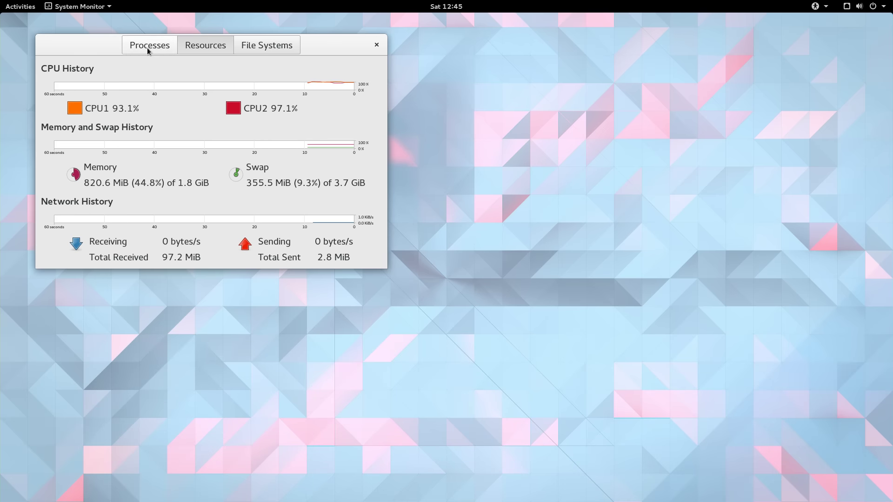
left_click(147, 47)
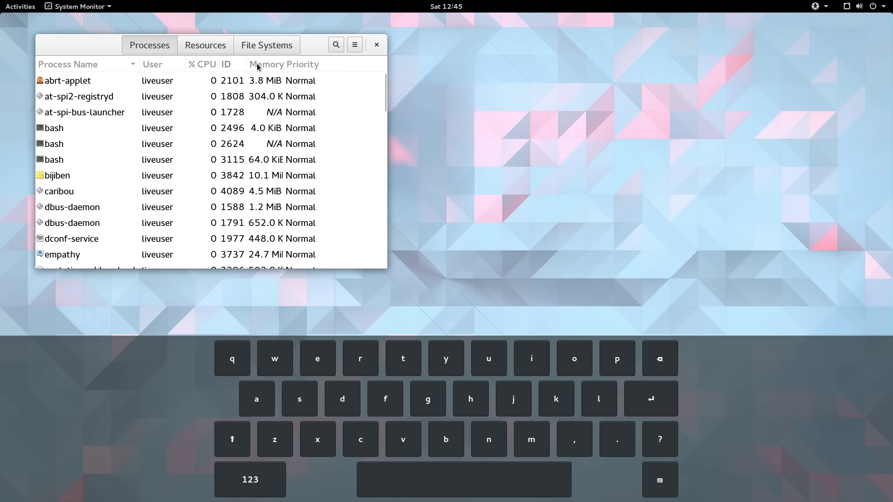
left_click(258, 65)
left_click(258, 65)
left_click(258, 65)
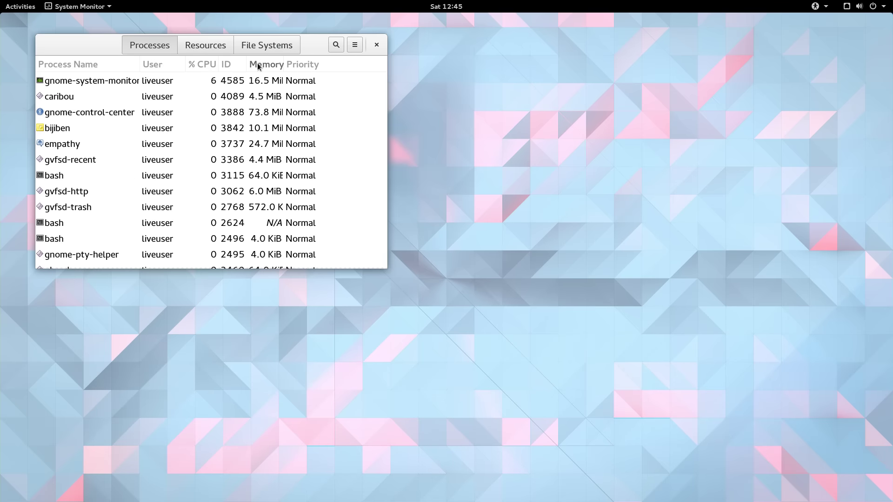
left_click(258, 65)
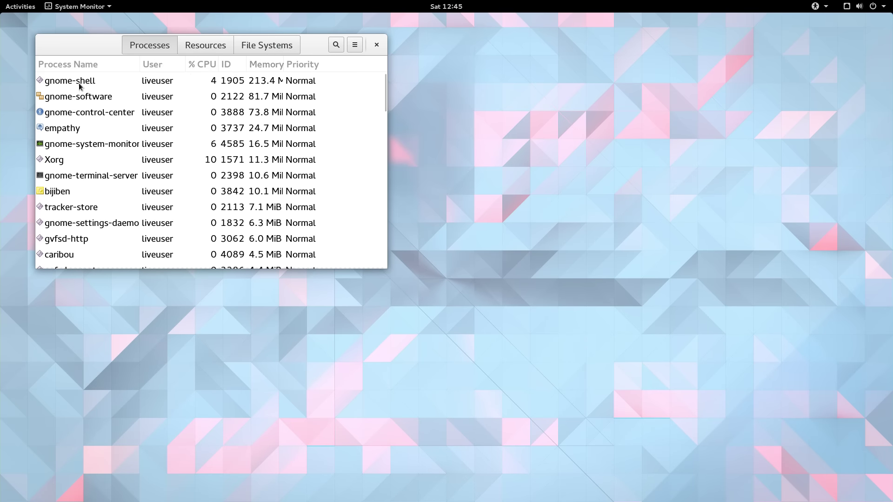
left_click(371, 48)
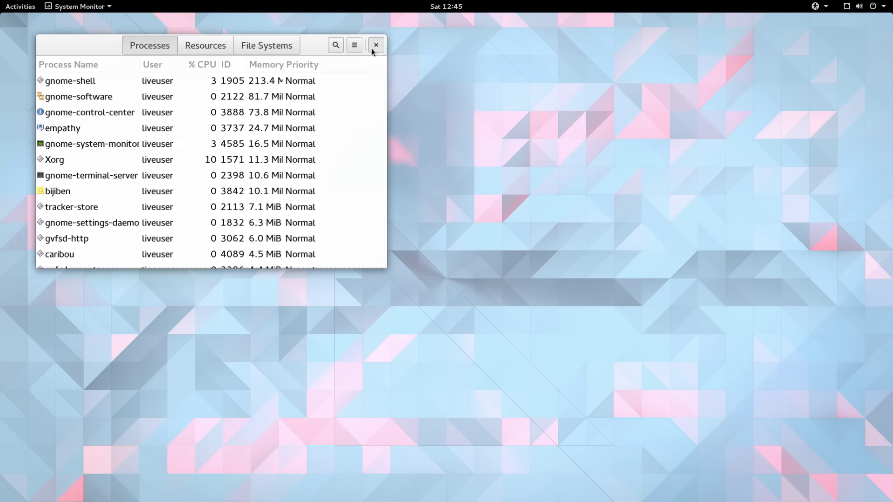
Leave the Utilities folder, open Sundry and launch Problem Reporting, showing 'No problems detected!'
left_click(7, 11)
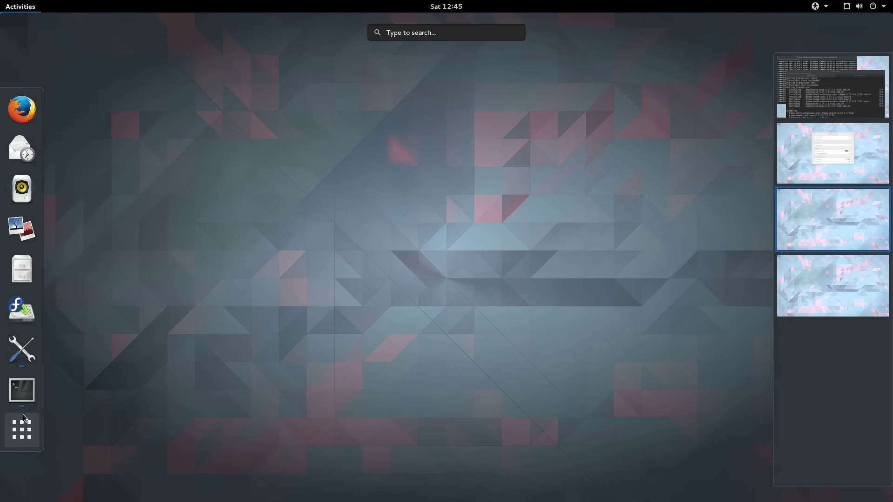
scroll(286, 240, "down", 1)
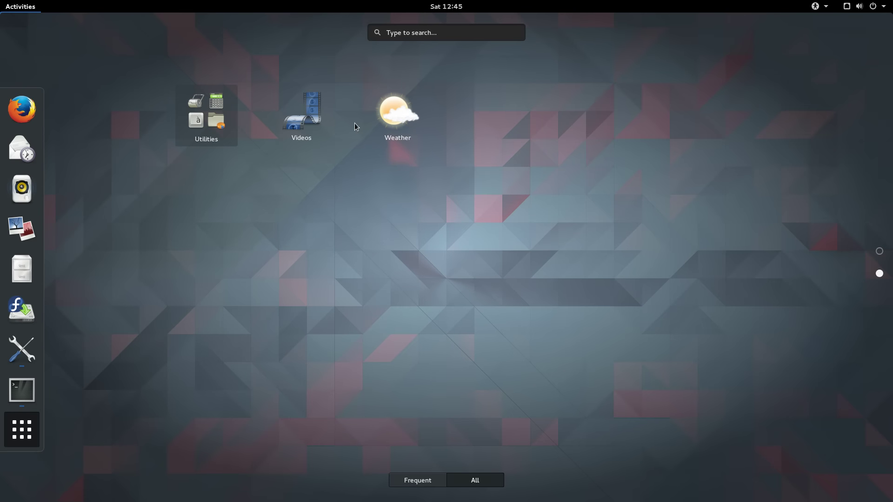
left_click(211, 130)
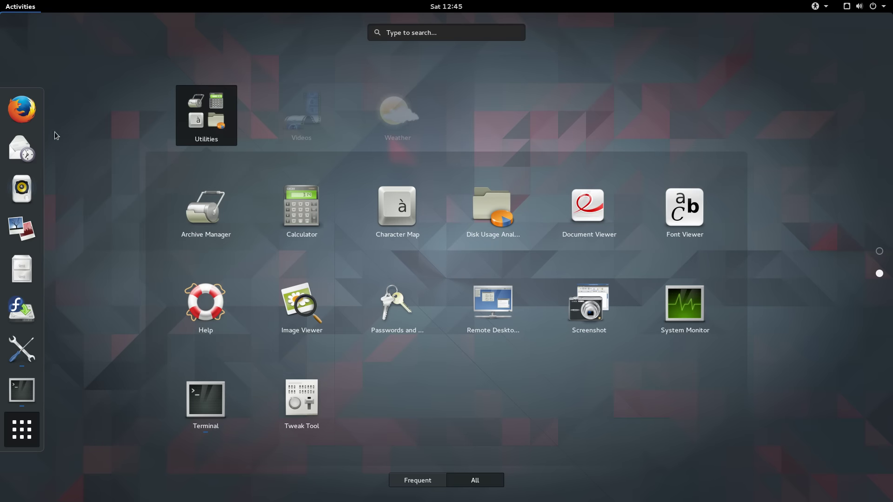
left_click(30, 421)
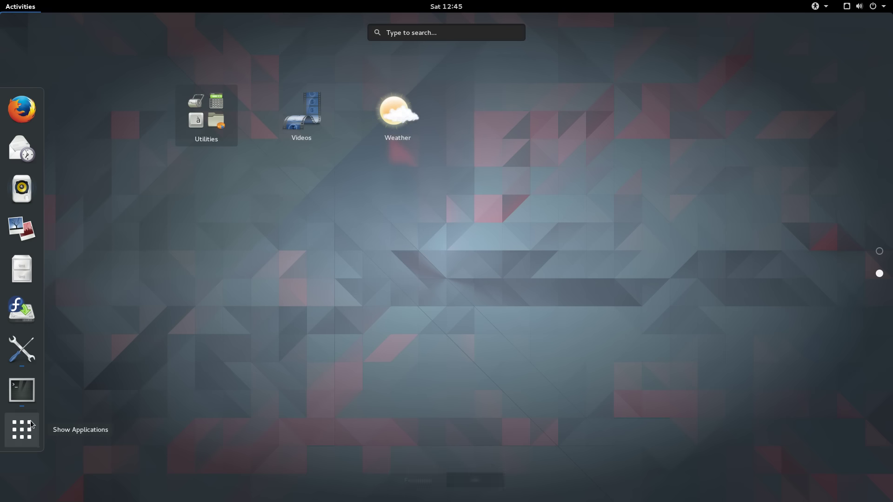
left_click(30, 421)
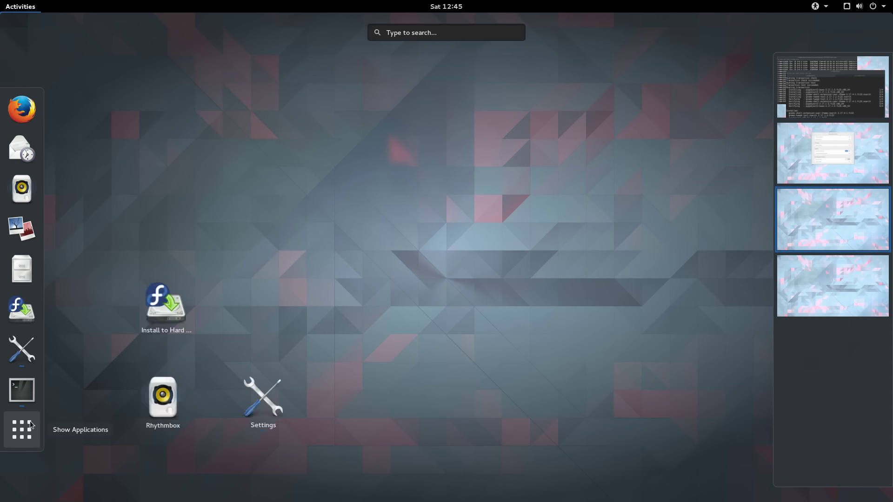
left_click(30, 421)
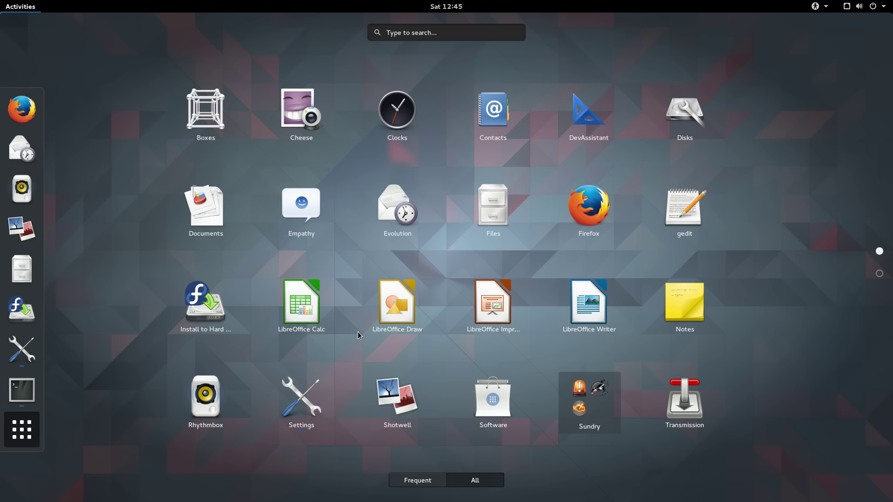
left_click(589, 400)
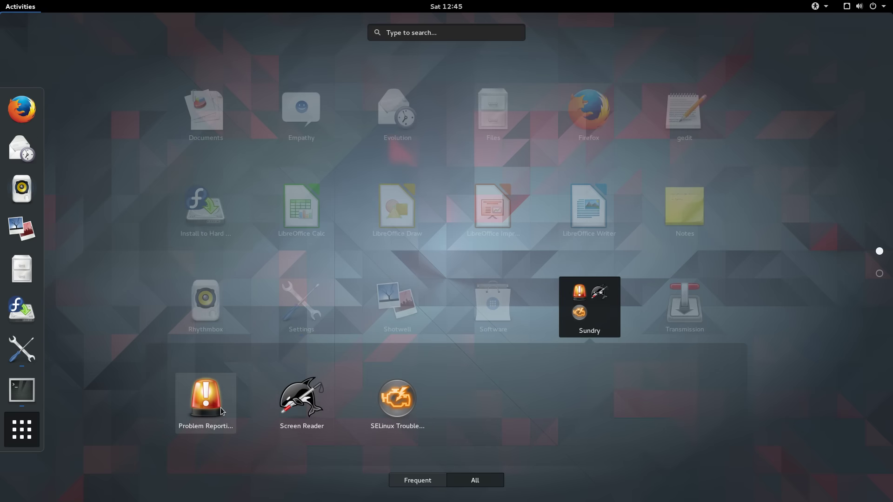
left_click(221, 411)
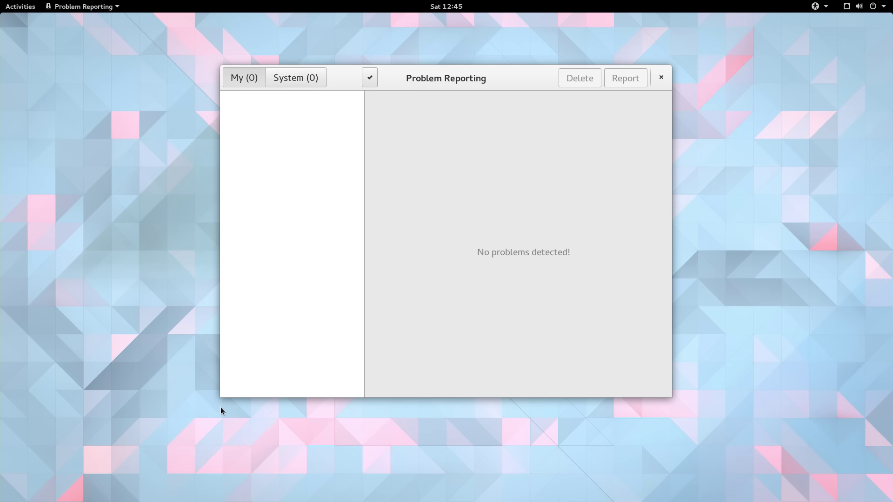
Check the system problem reports and close Problem Reporting
left_click(295, 79)
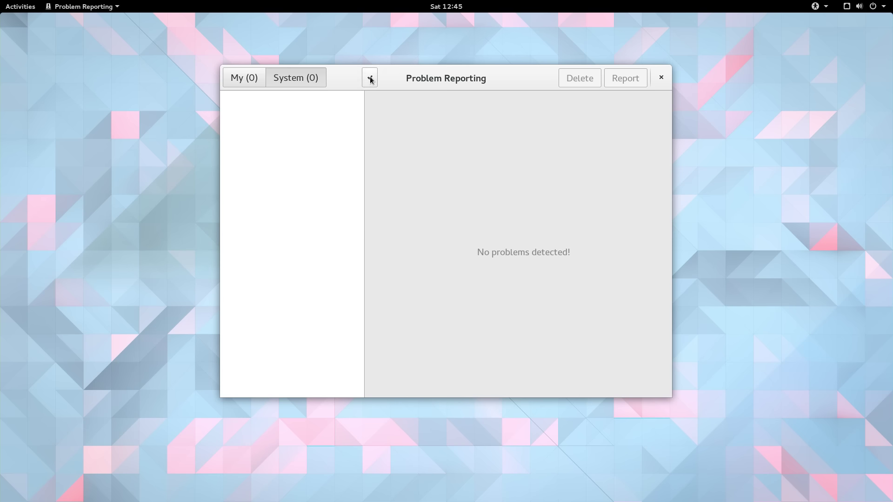
left_click(661, 78)
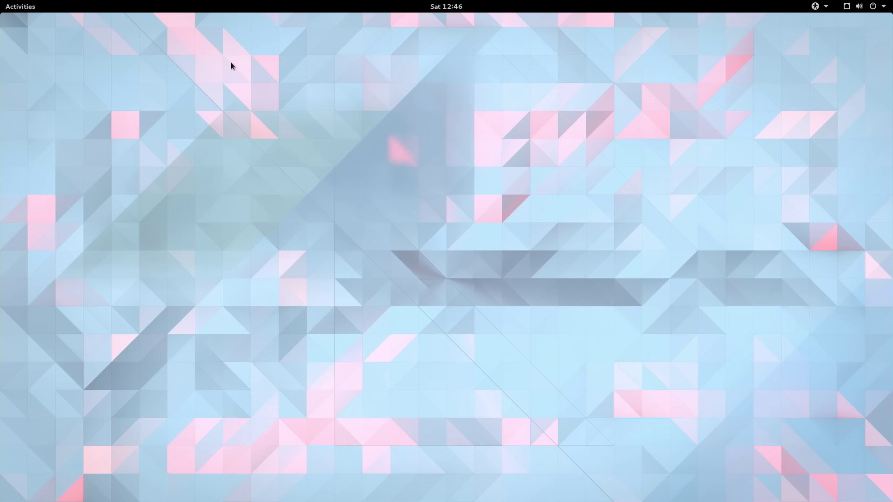
key("super")
Launch the Screen Reader from the Sundry folder, then return to the overview
left_click(31, 434)
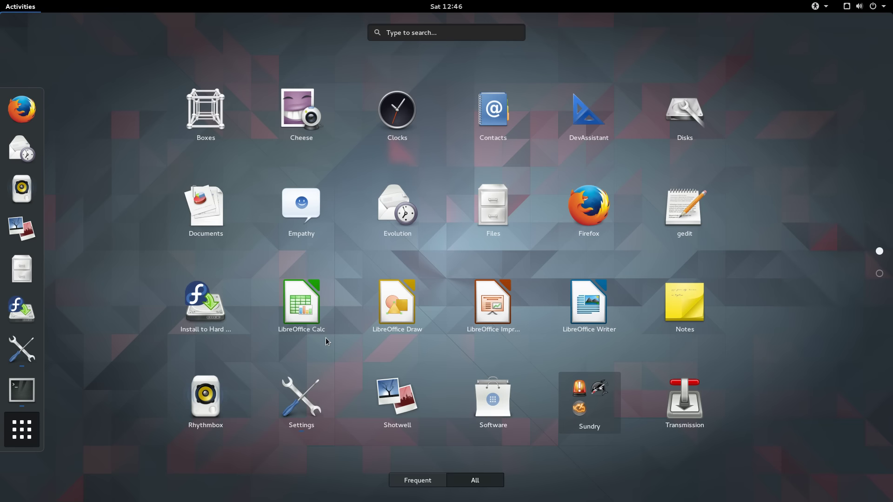
scroll(326, 338, "down", 1)
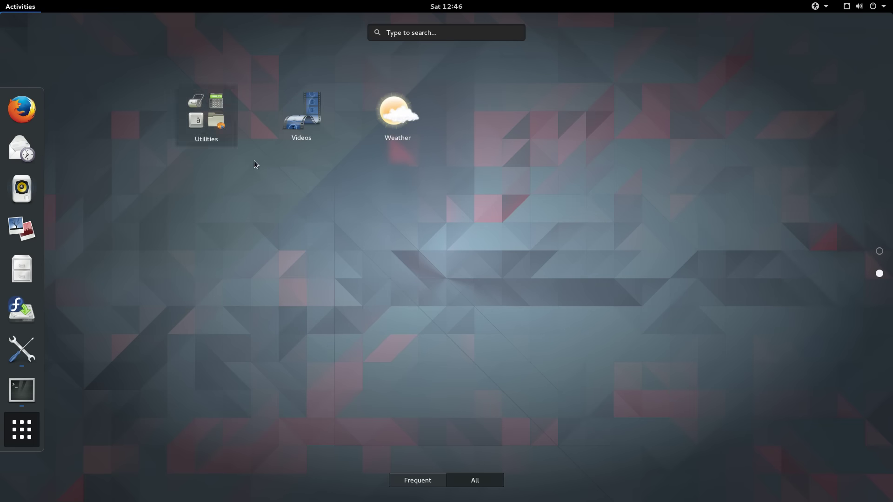
scroll(254, 161, "up", 1)
left_click(589, 403)
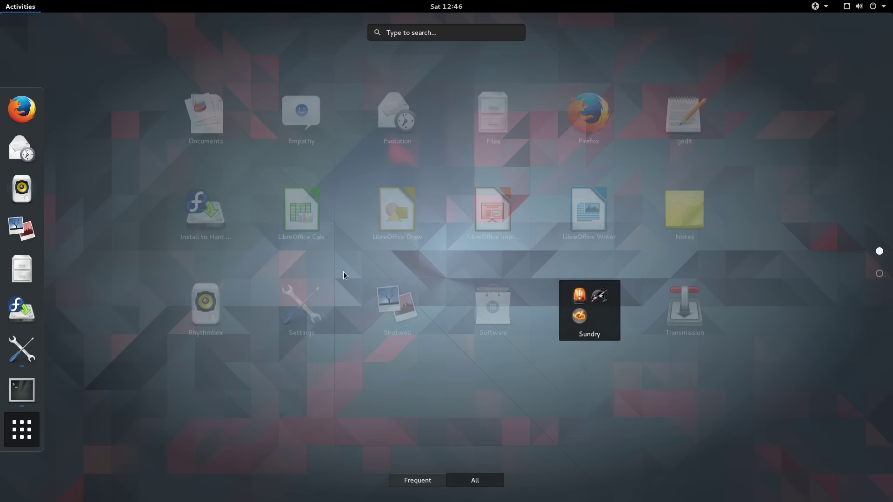
left_click(310, 381)
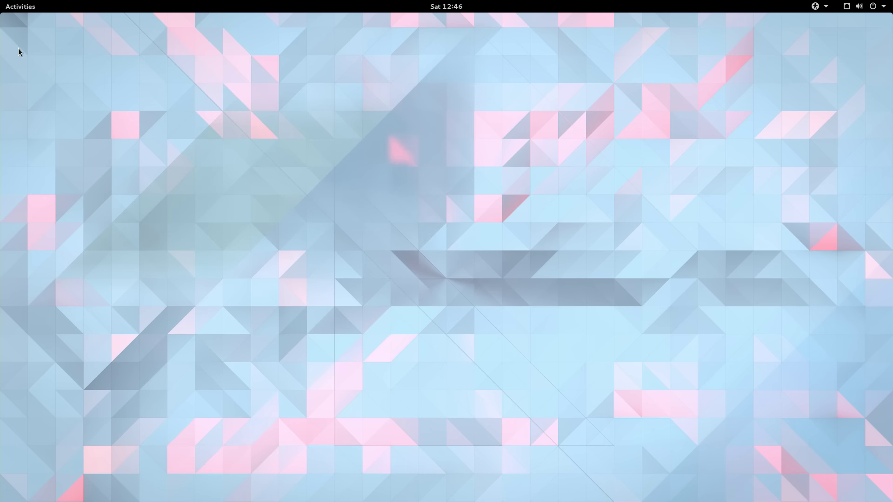
mouse_move(0, 0)
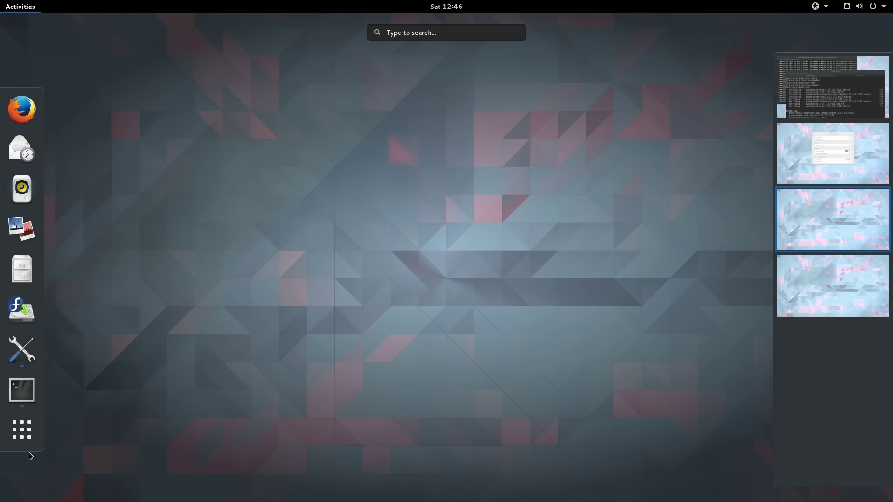
left_click(29, 452)
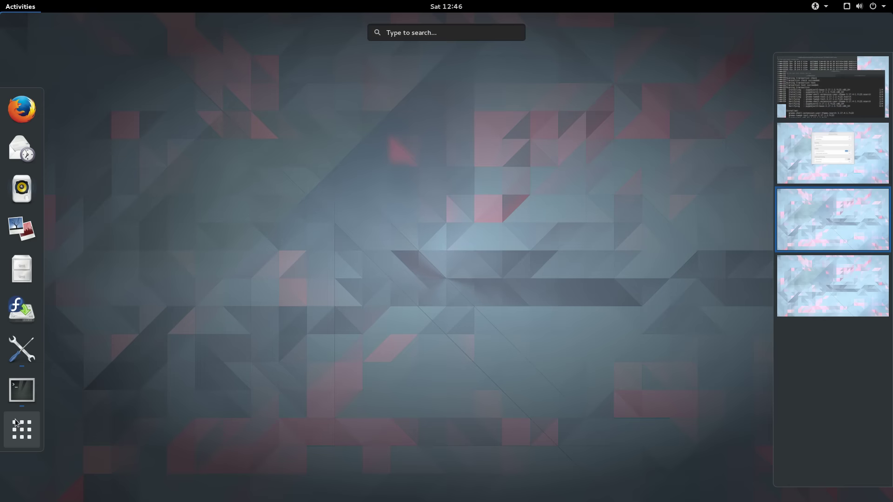
Launch SELinux Troubleshooter from the Sundry folder and return to Activities
left_click(16, 423)
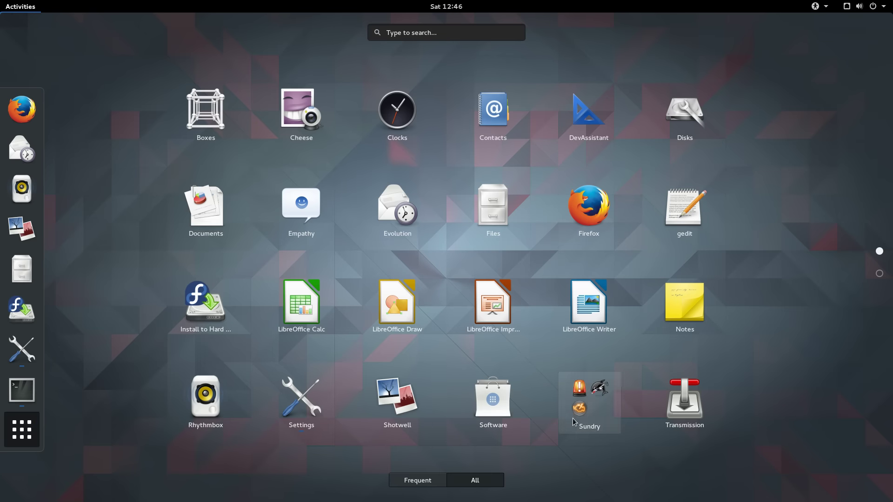
left_click(573, 418)
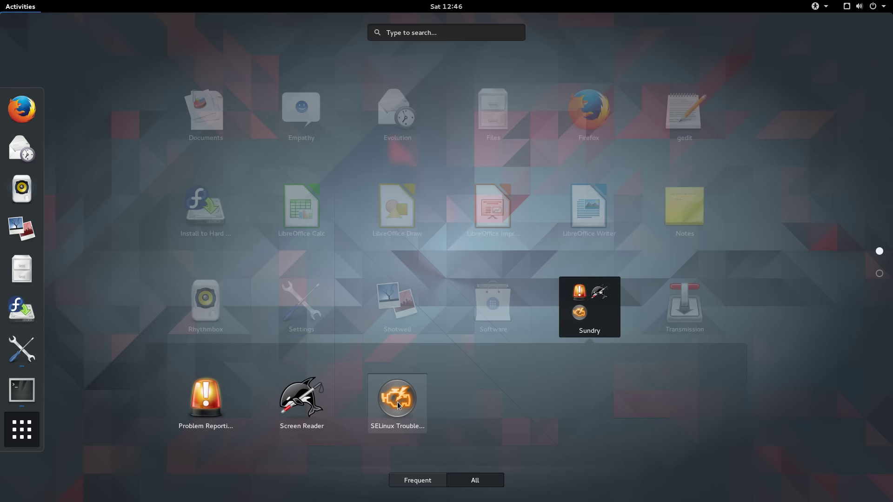
left_click(397, 402)
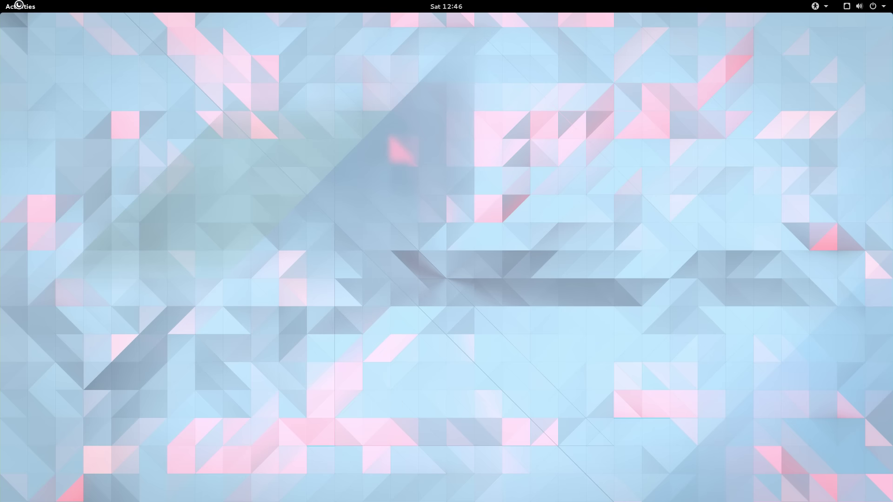
left_click(18, 4)
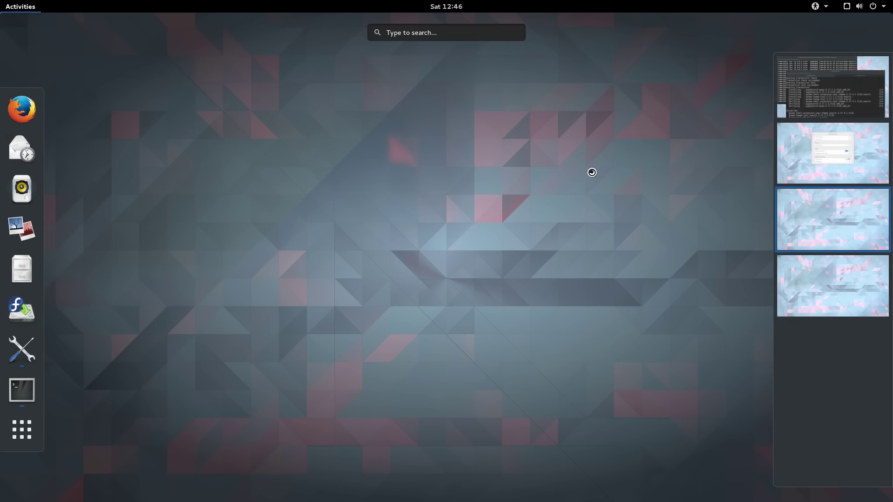
Cycle through all four workspaces and settle on the one holding Universal Access
left_click(827, 157)
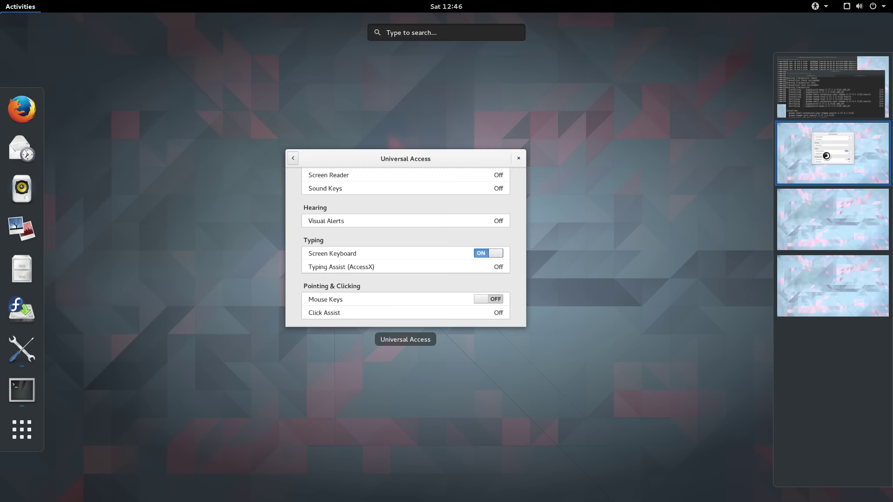
left_click(808, 107)
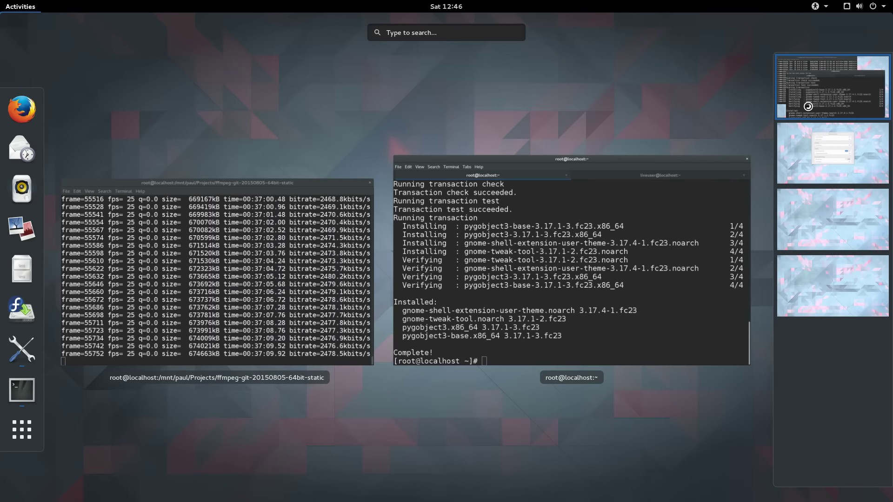
left_click(822, 163)
left_click(817, 244)
left_click(821, 271)
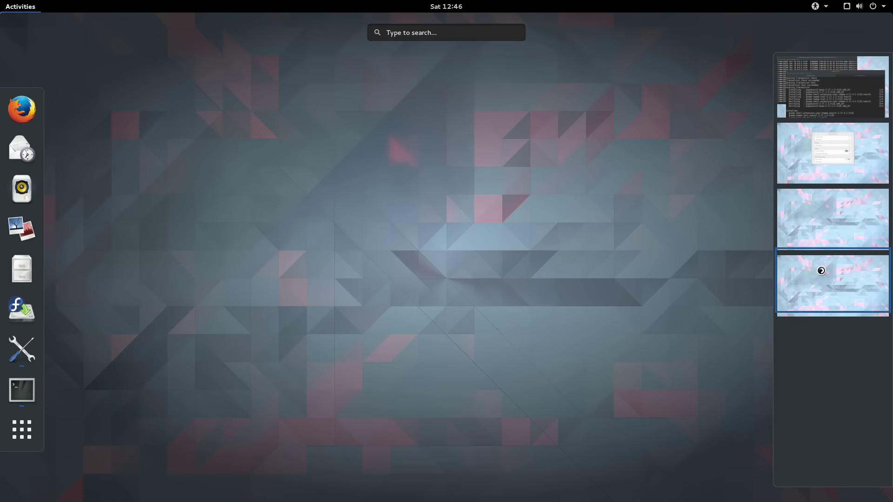
left_click(823, 219)
left_click(814, 175)
left_click(807, 104)
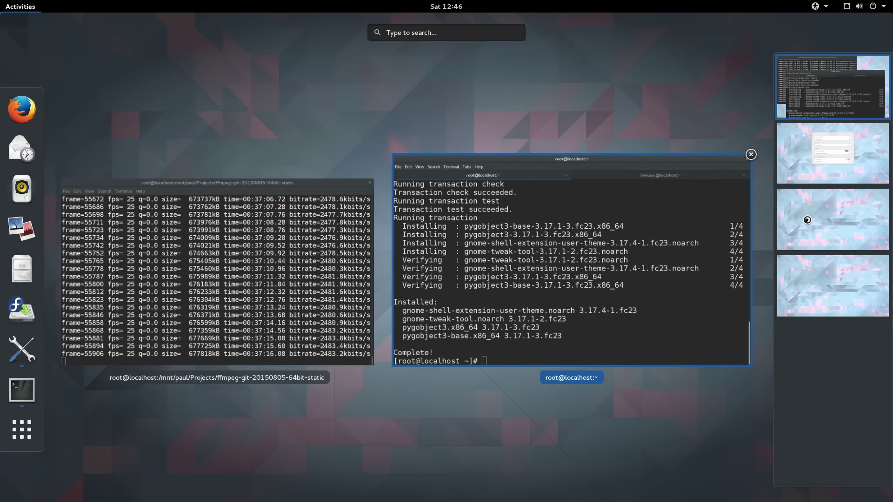
left_click(820, 159)
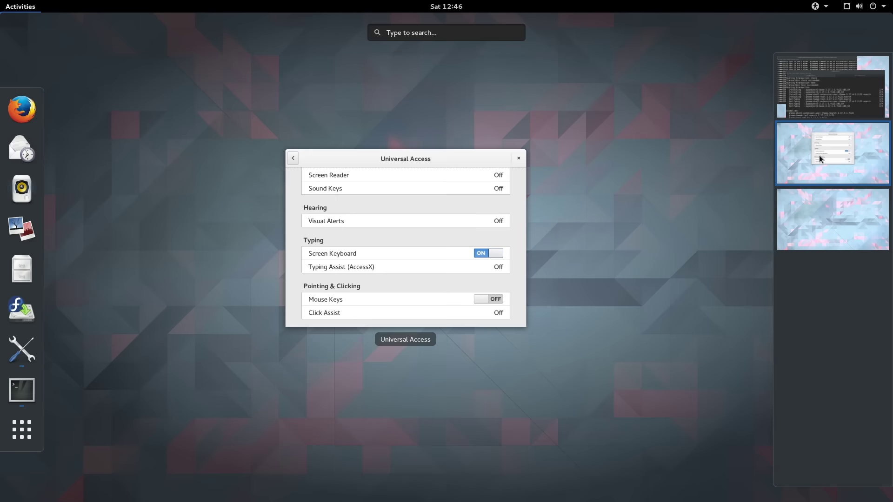
Turn Screen Keyboard off, switch Visual Alerts on, and test the screen flash
left_click(435, 249)
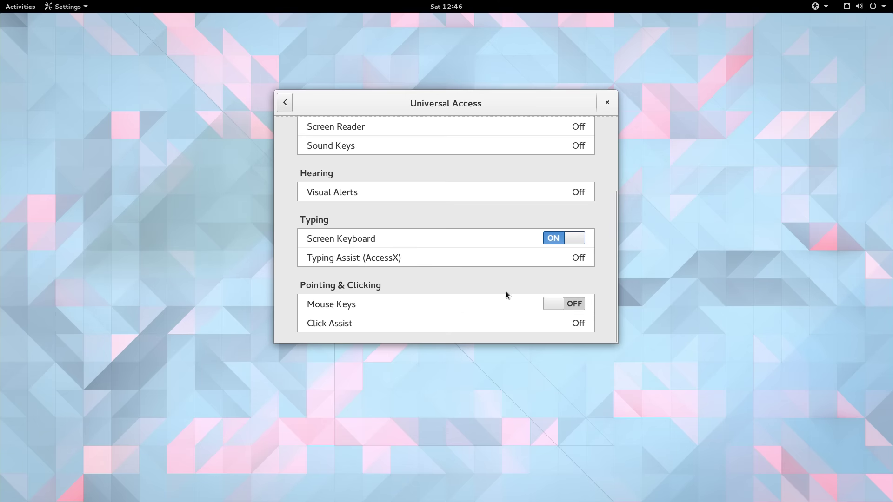
left_click(558, 238)
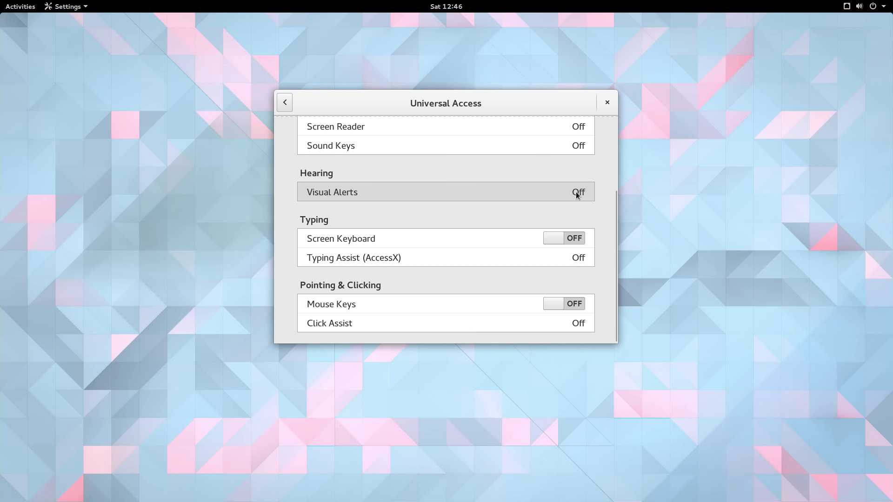
left_click(577, 195)
left_click(535, 218)
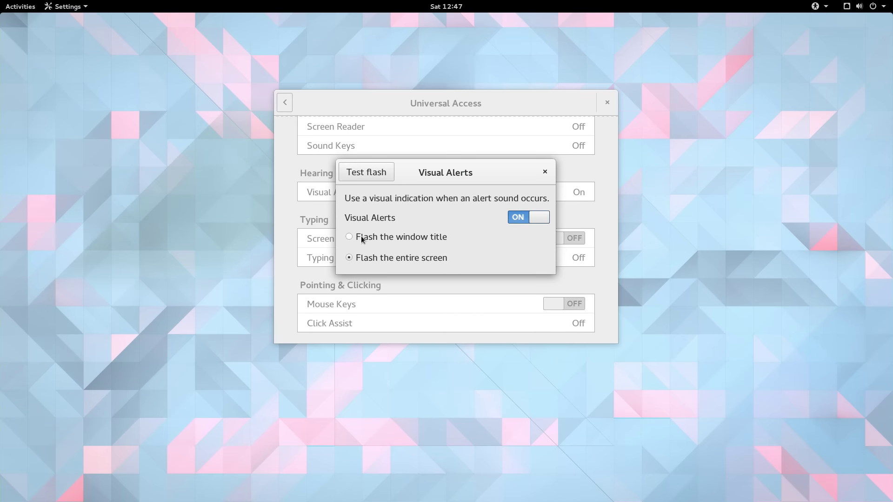
left_click(376, 172)
left_click(546, 173)
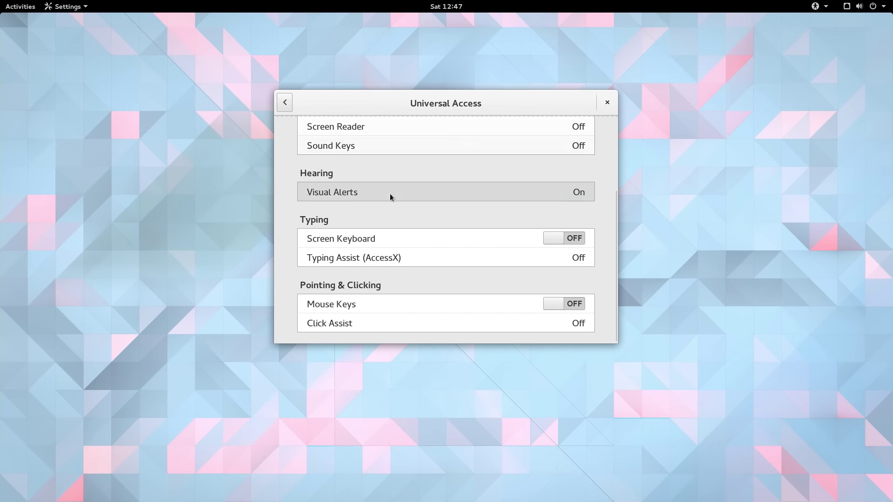
Open the Screen Reader settings and close them again with the reader off
scroll(395, 205, "up", 3)
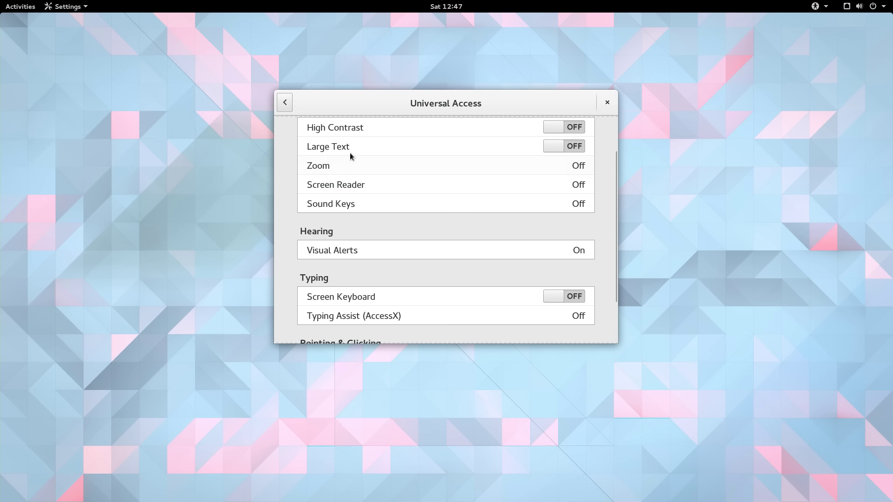
left_click(353, 186)
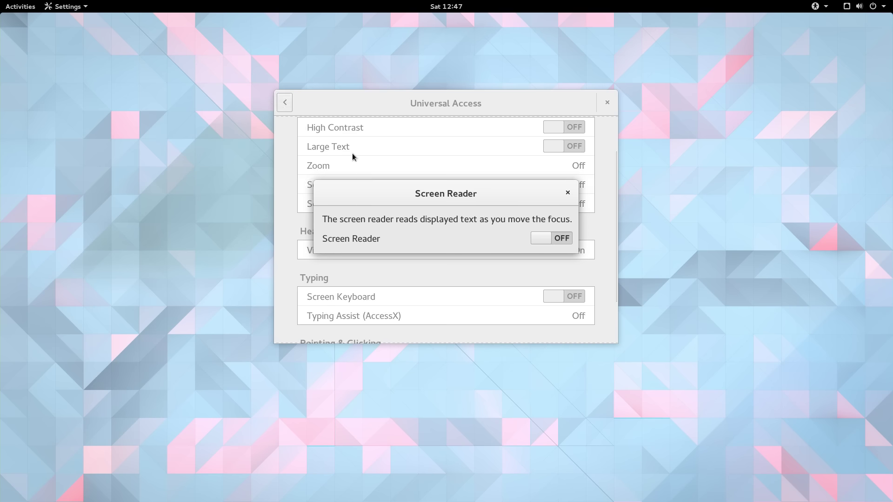
left_click(568, 193)
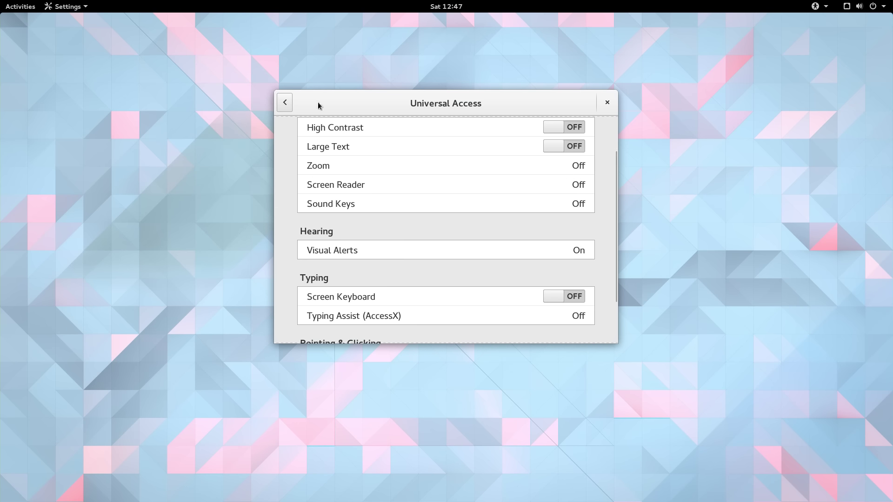
Confirm the Bluetooth panel finds no adapter, then close Settings
left_click(285, 104)
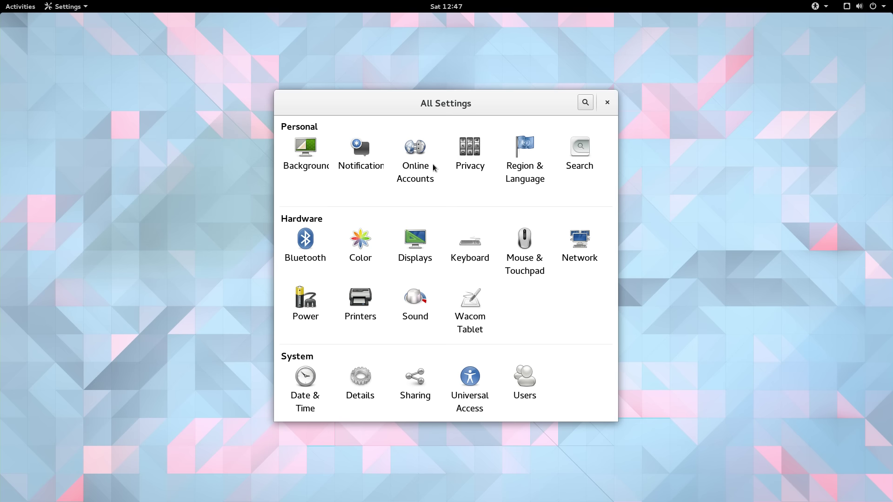
left_click(311, 270)
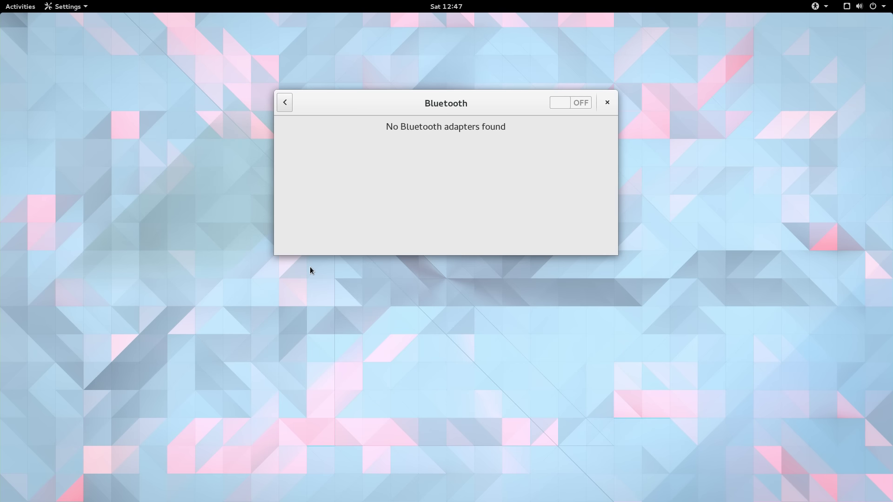
left_click(288, 102)
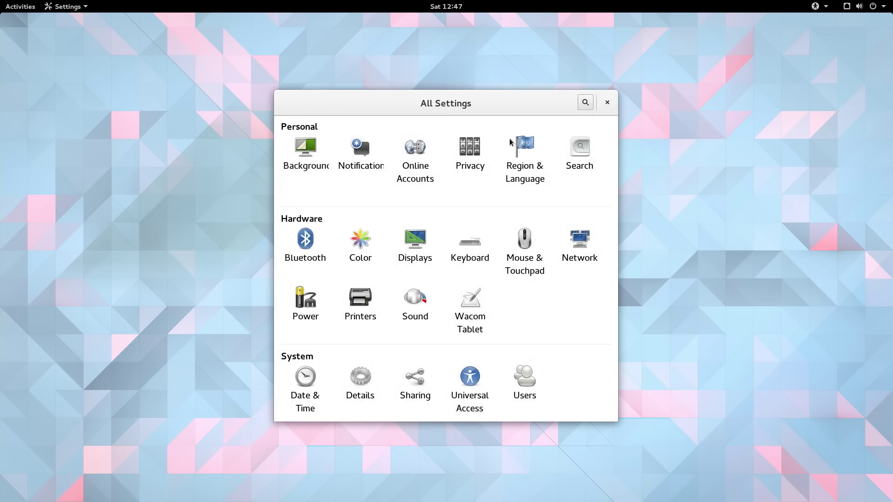
left_click(607, 102)
Return to the workspace with the ffmpeg terminal, still encoding, and bring it forward
key("super")
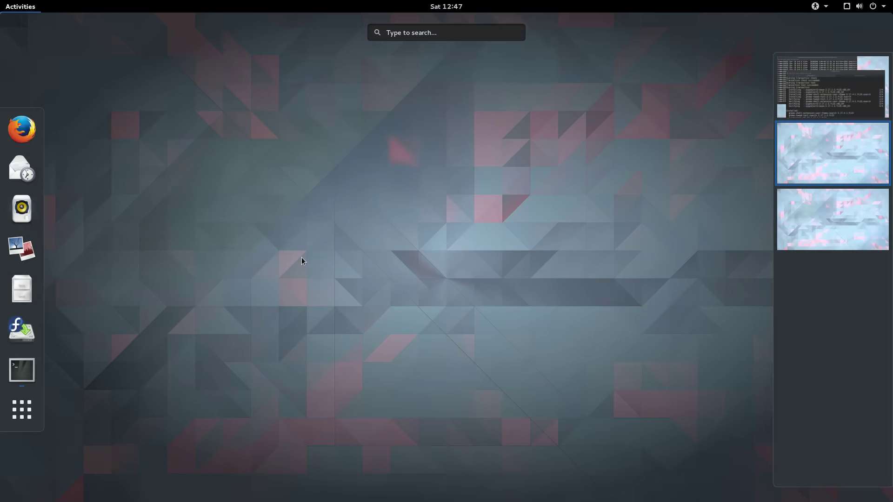
left_click(811, 150)
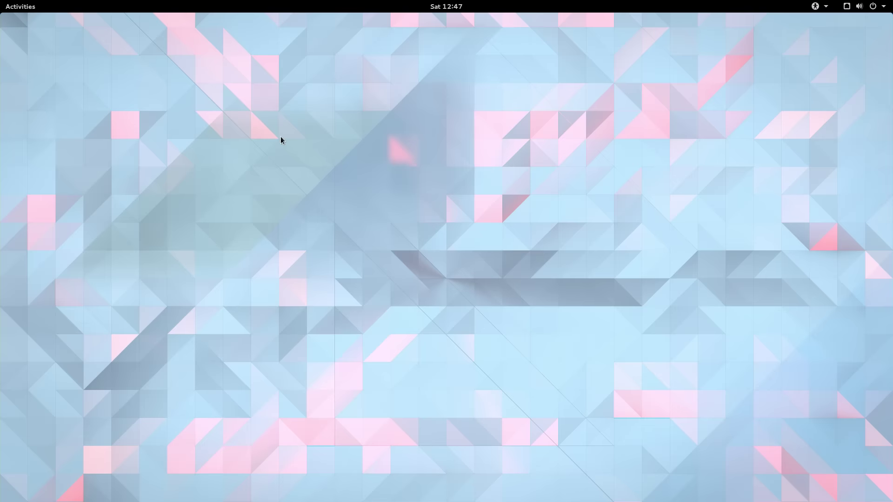
mouse_move(0, 0)
left_click(290, 204)
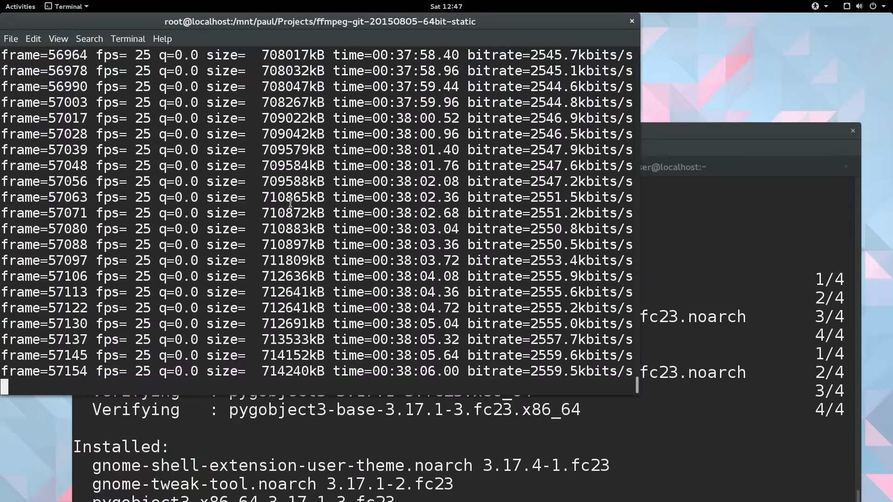